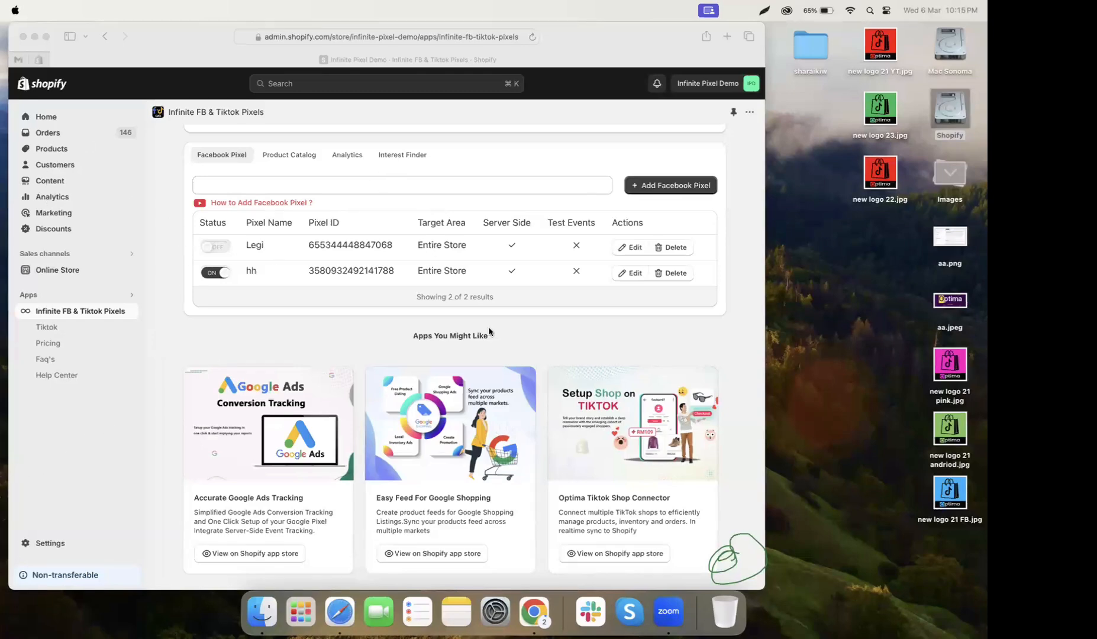
# Open the app's pricing plans and review the Standard plan's pixel, Conversions API and support limits.
pyautogui.scroll(5, 482, 152)
pyautogui.click(482, 151)
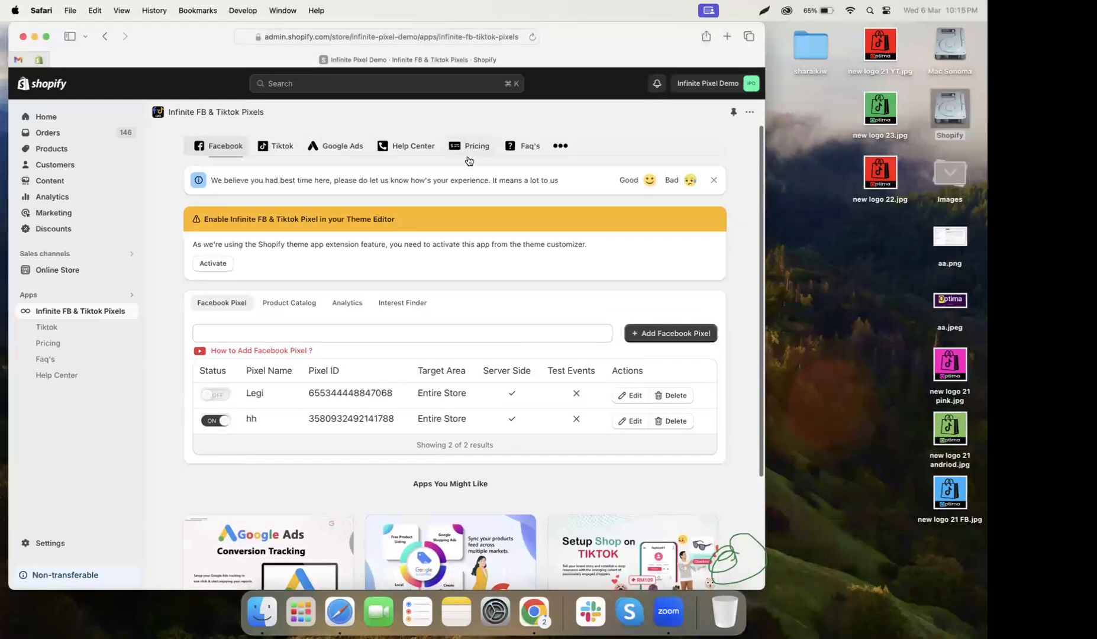
pyautogui.moveTo(438, 213); pyautogui.dragTo(470, 213)
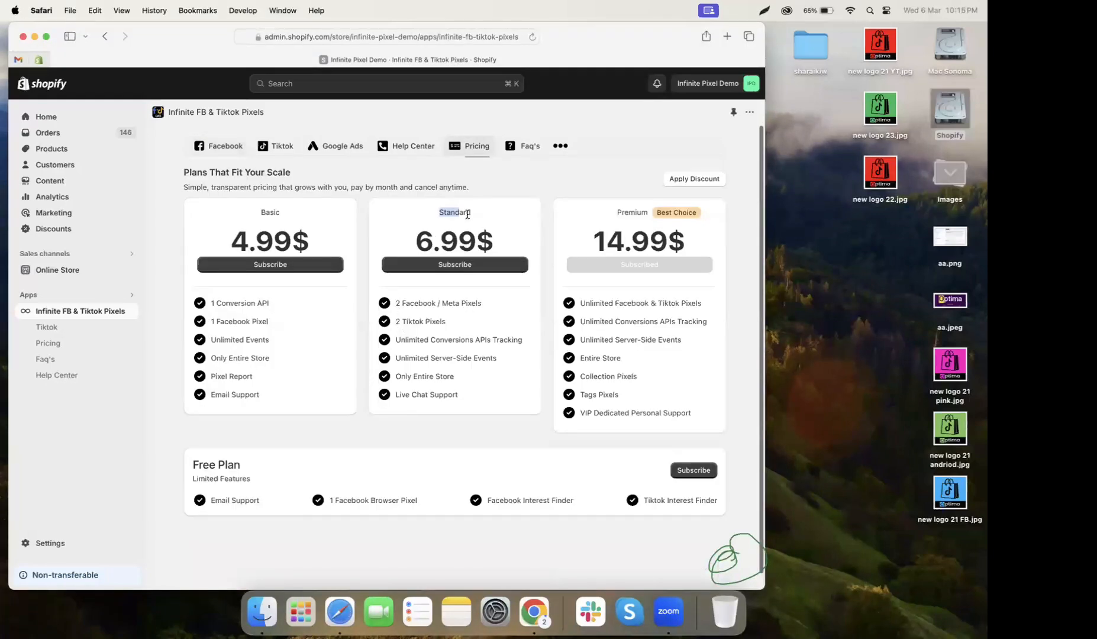
pyautogui.moveTo(395, 302); pyautogui.dragTo(457, 324)
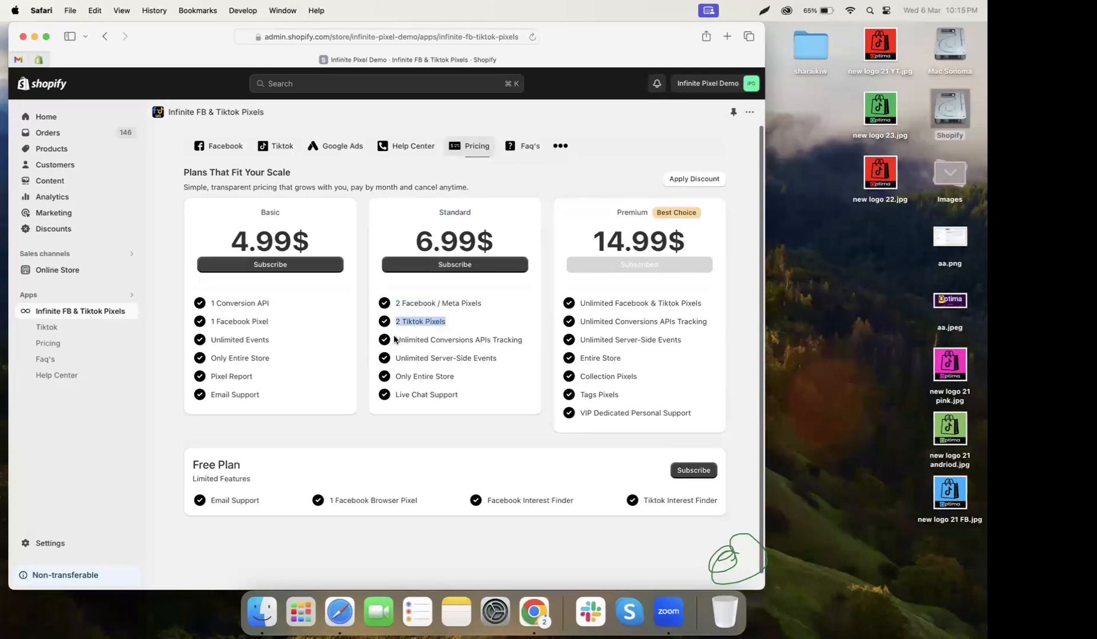
pyautogui.moveTo(394, 340); pyautogui.dragTo(502, 357)
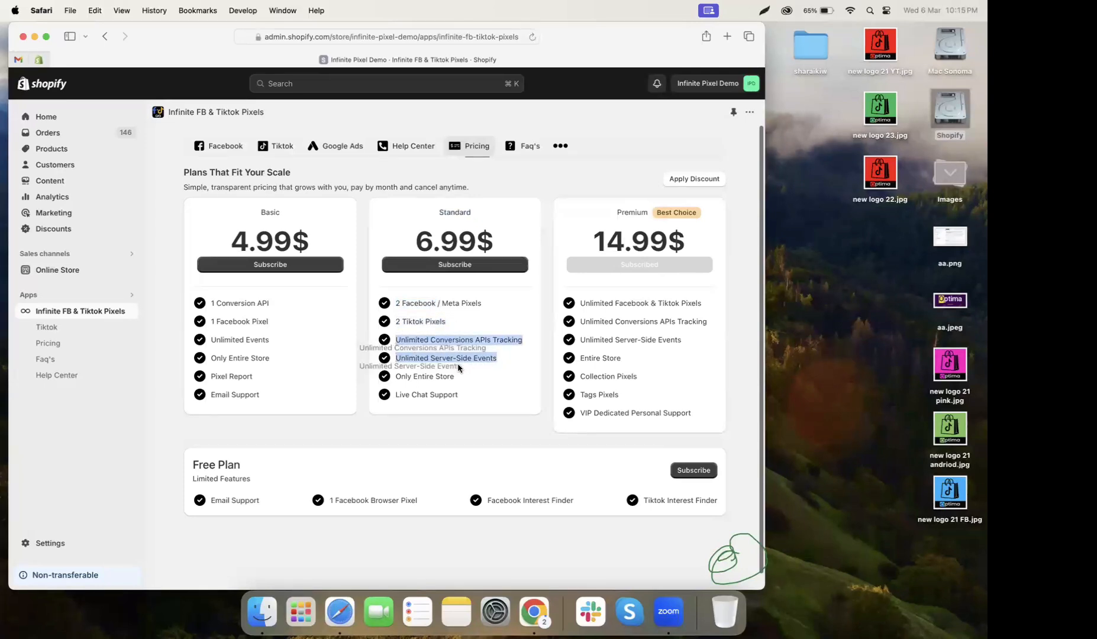
pyautogui.moveTo(395, 376); pyautogui.dragTo(460, 396)
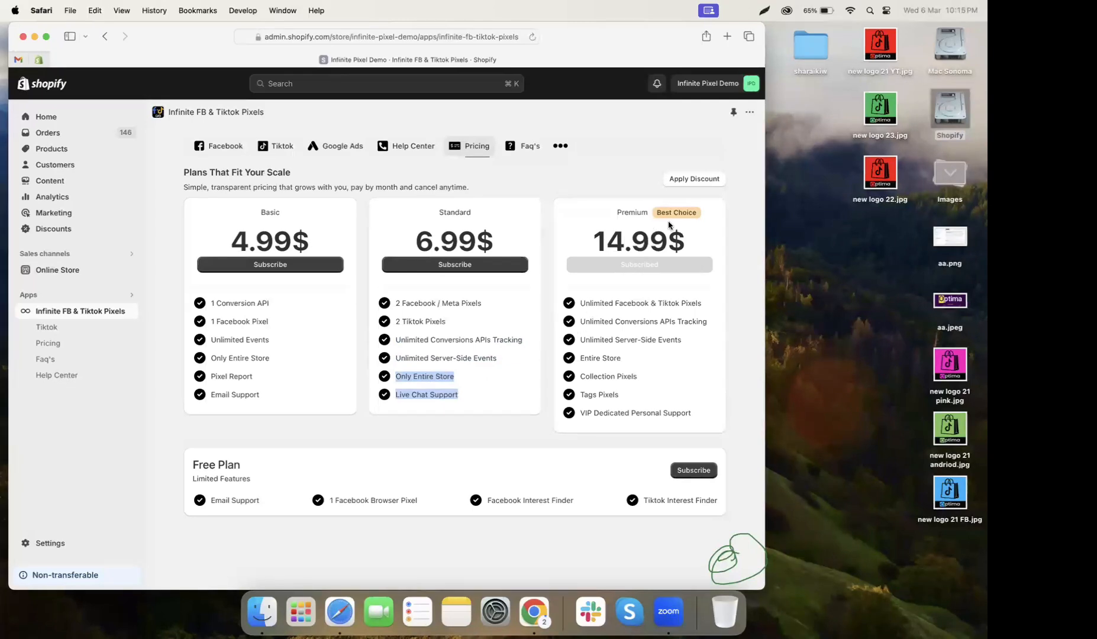
# Review the Premium plan's Collection and Tags Pixels, then return to the Meta datasets page.
pyautogui.moveTo(580, 303); pyautogui.dragTo(669, 425)
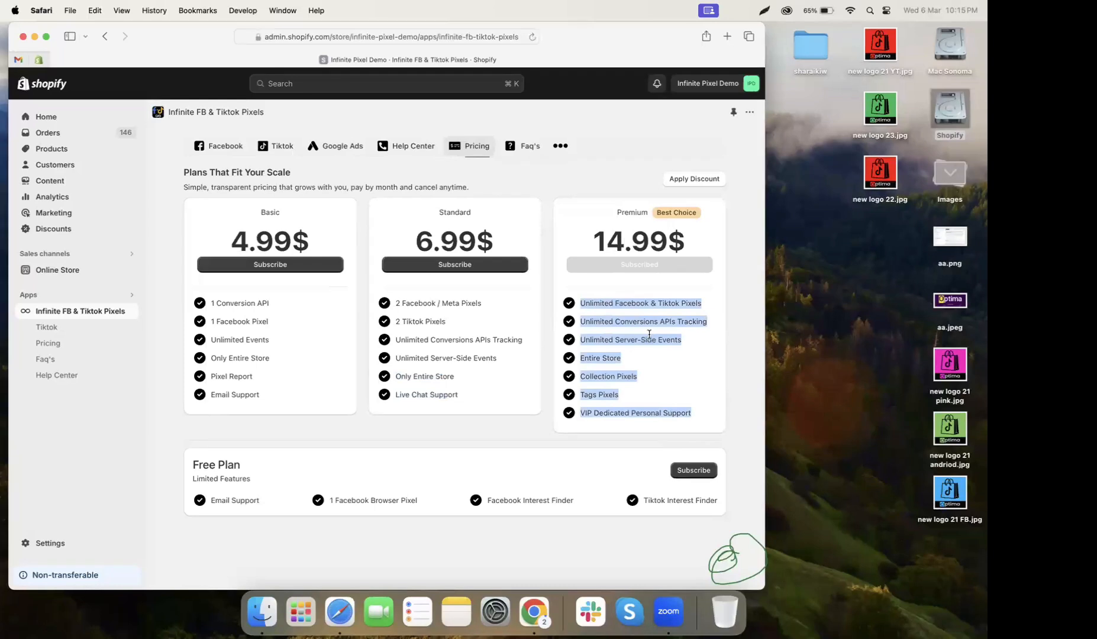
pyautogui.click(582, 305)
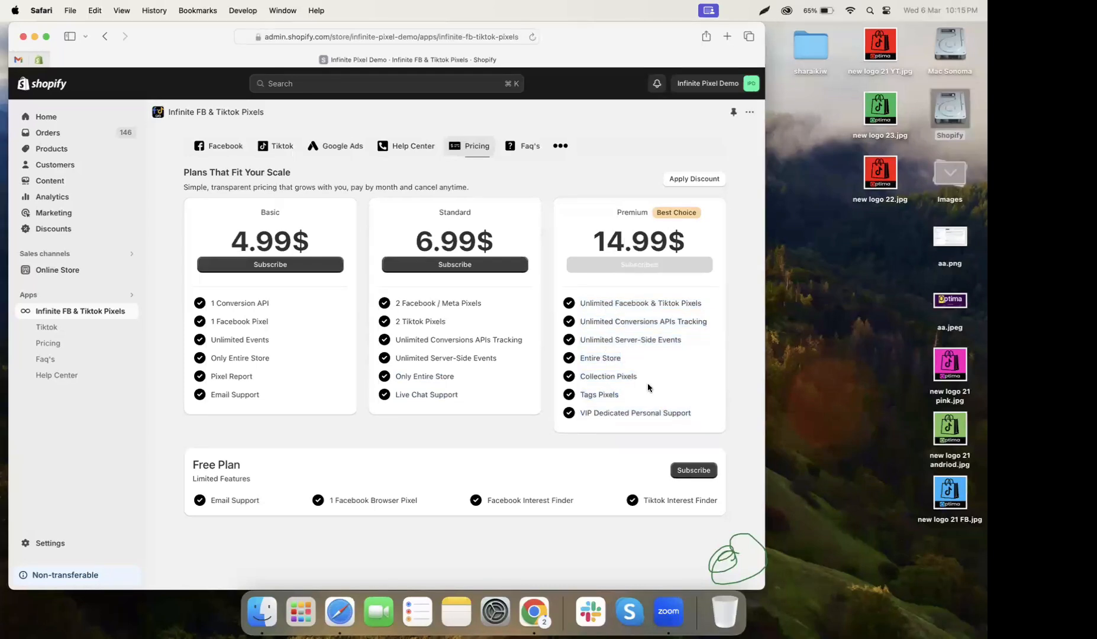
pyautogui.tripleClick(603, 376)
pyautogui.moveTo(619, 395); pyautogui.dragTo(577, 395)
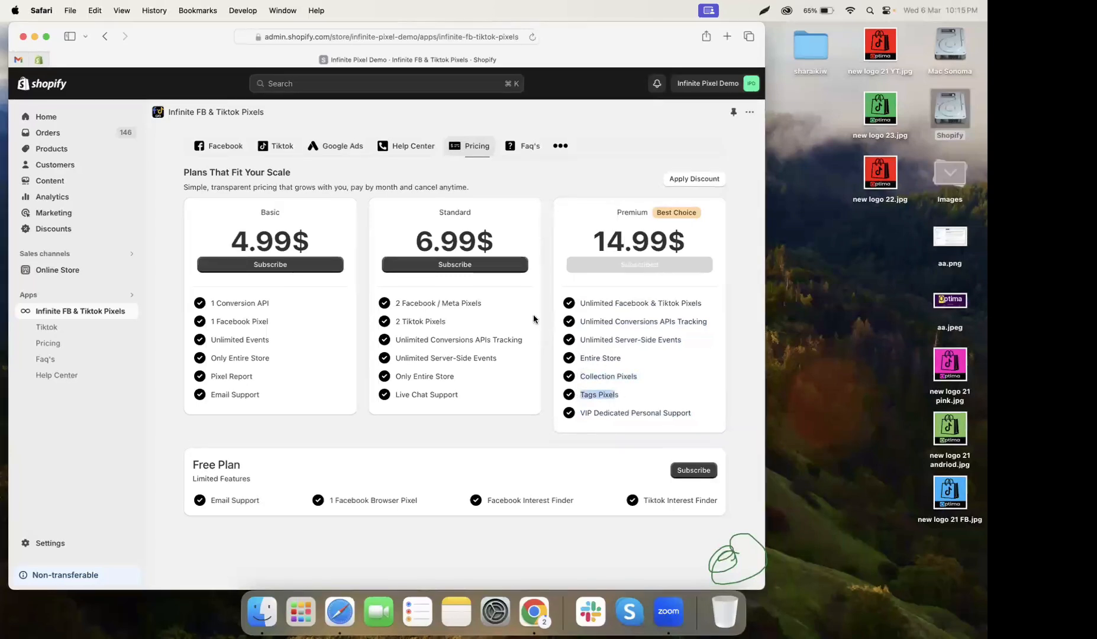
pyautogui.click(223, 148)
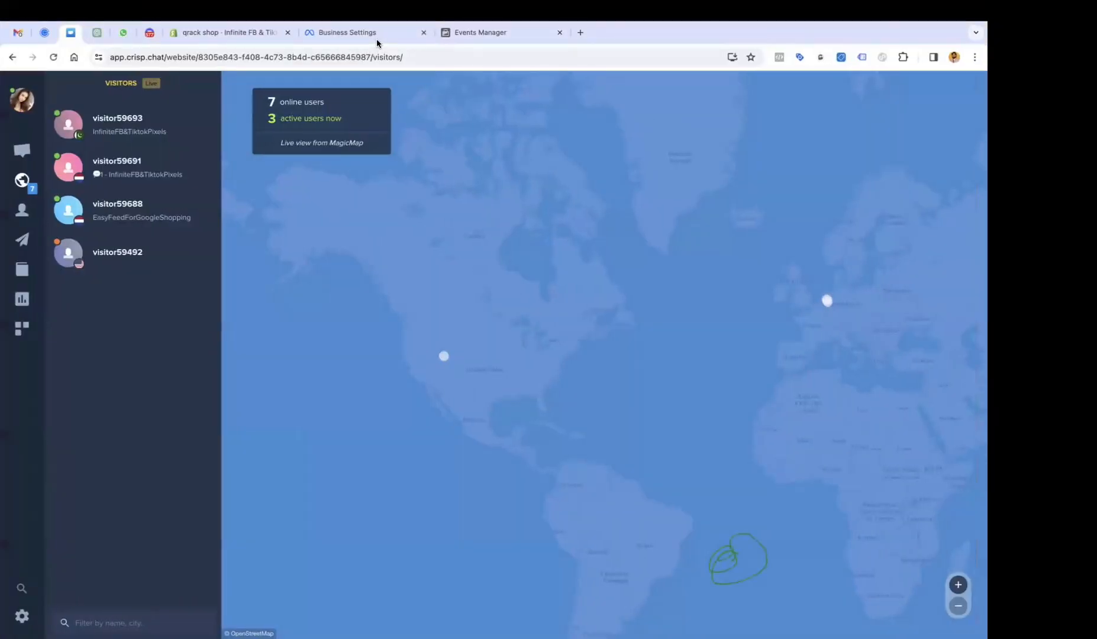
pyautogui.click(376, 37)
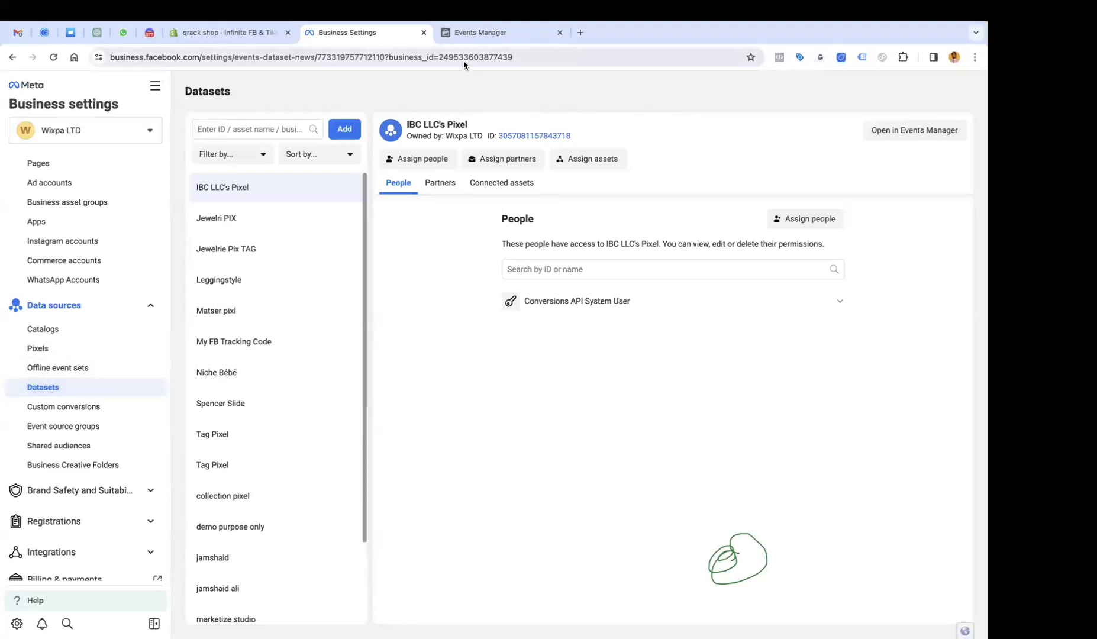
# Show the marketize studio dataset overview and its event list, from PageView 122 to Purchase 2.
pyautogui.click(470, 35)
pyautogui.scroll(2, 521, 263)
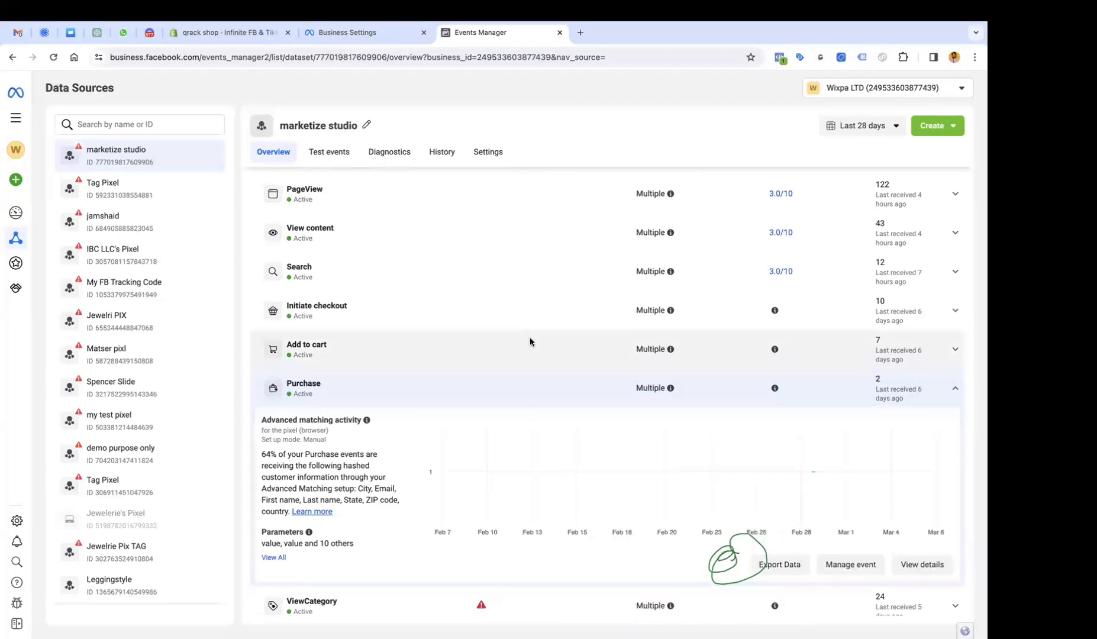
pyautogui.scroll(4, 728, 316)
pyautogui.scroll(-1, 739, 353)
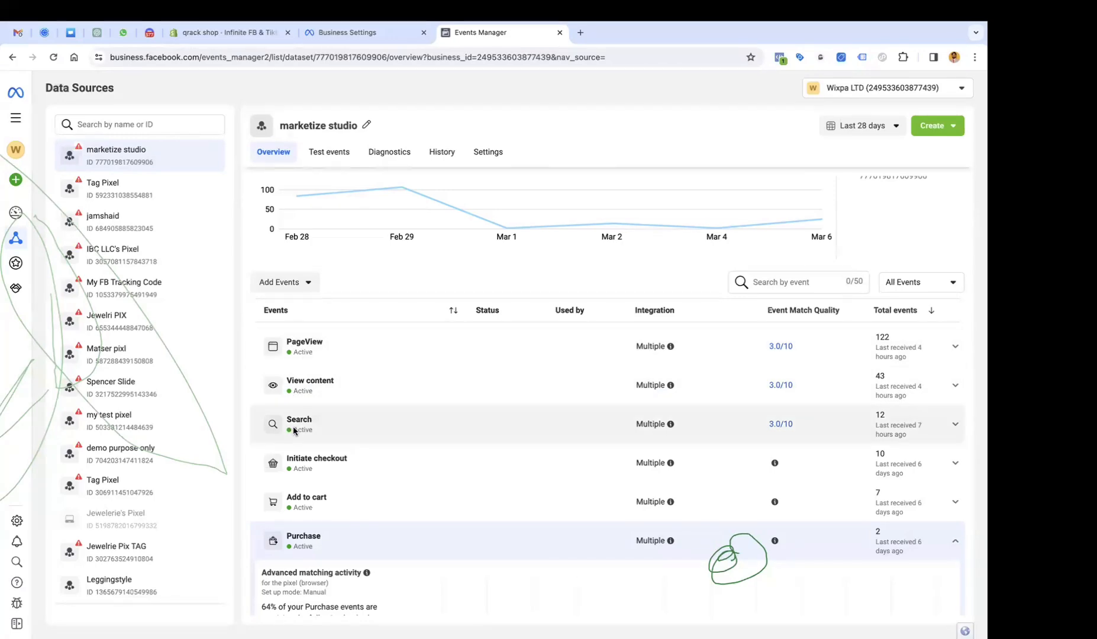
pyautogui.click(781, 348)
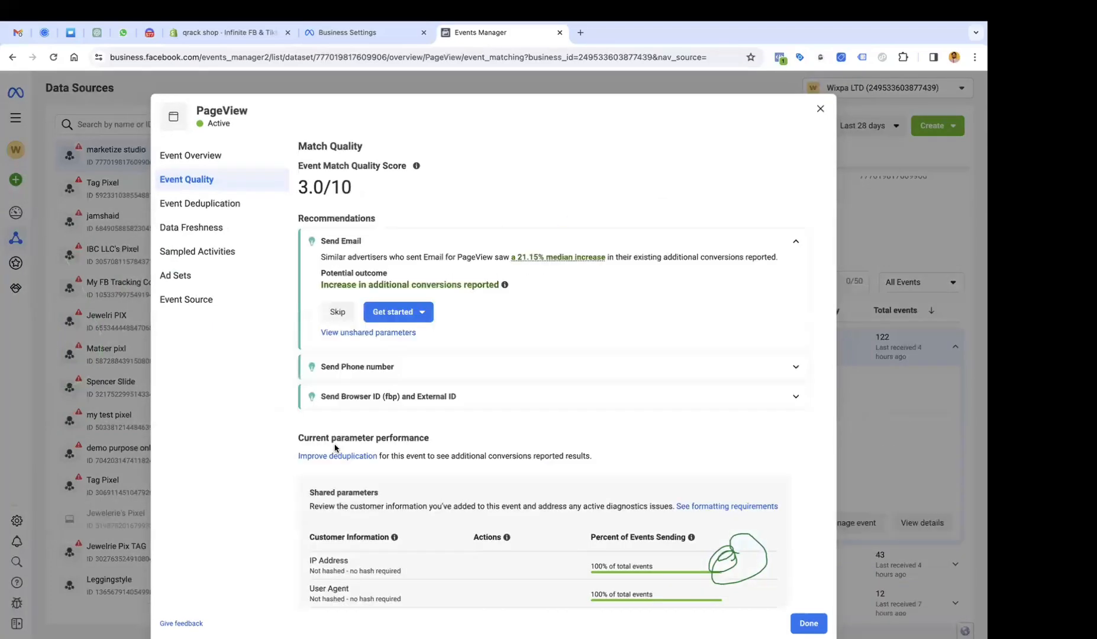
pyautogui.scroll(-5, 378, 426)
pyautogui.scroll(-1, 350, 395)
pyautogui.scroll(4, 350, 396)
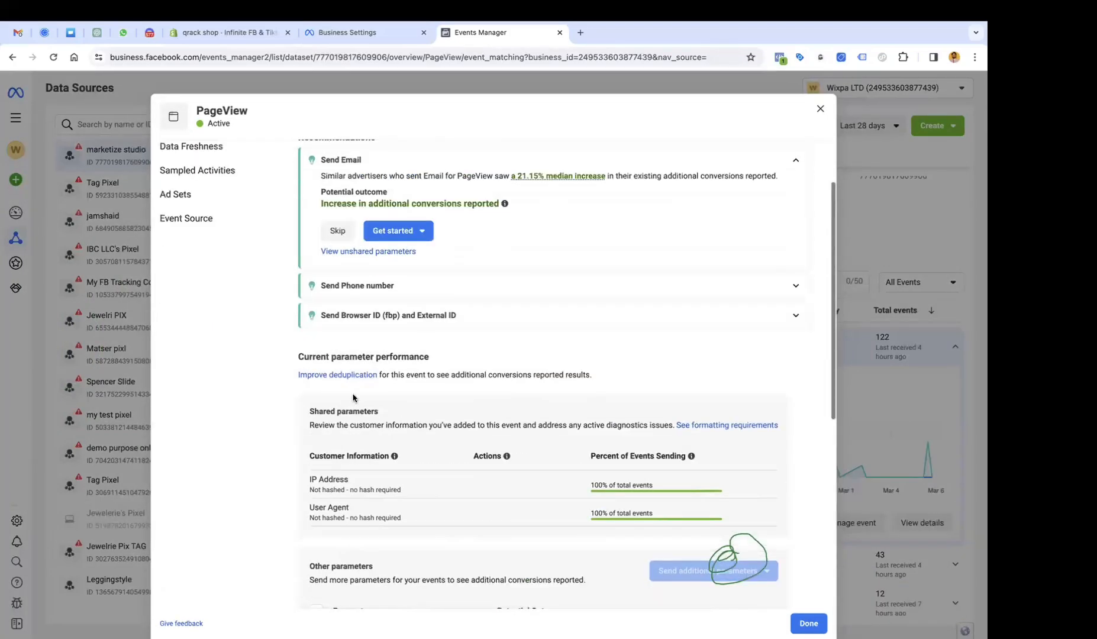
pyautogui.scroll(-6, 431, 415)
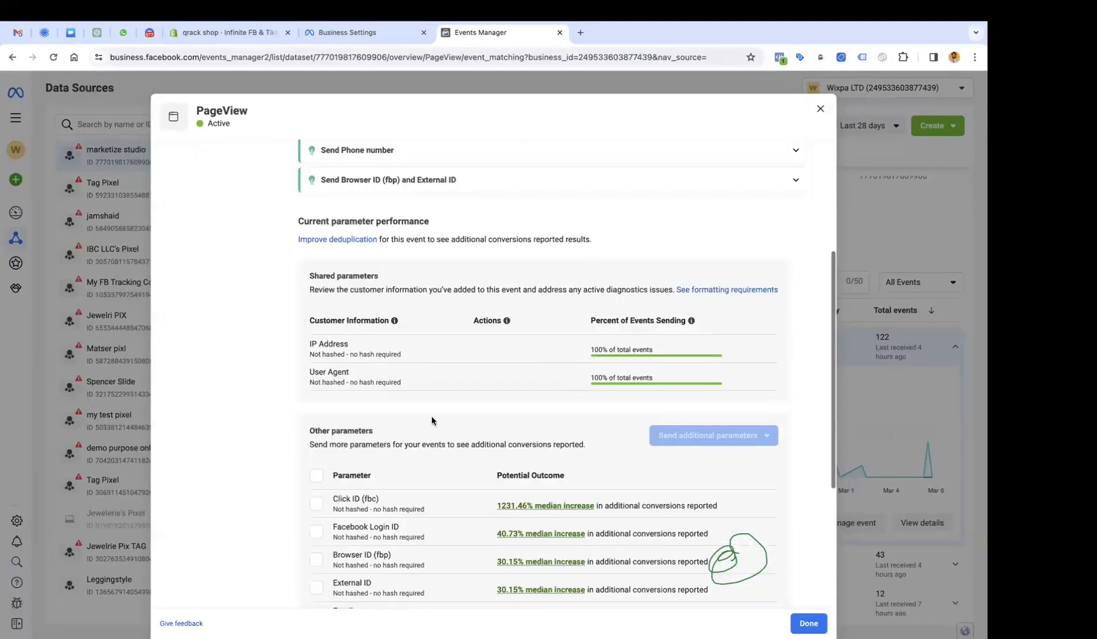
pyautogui.scroll(-1, 431, 419)
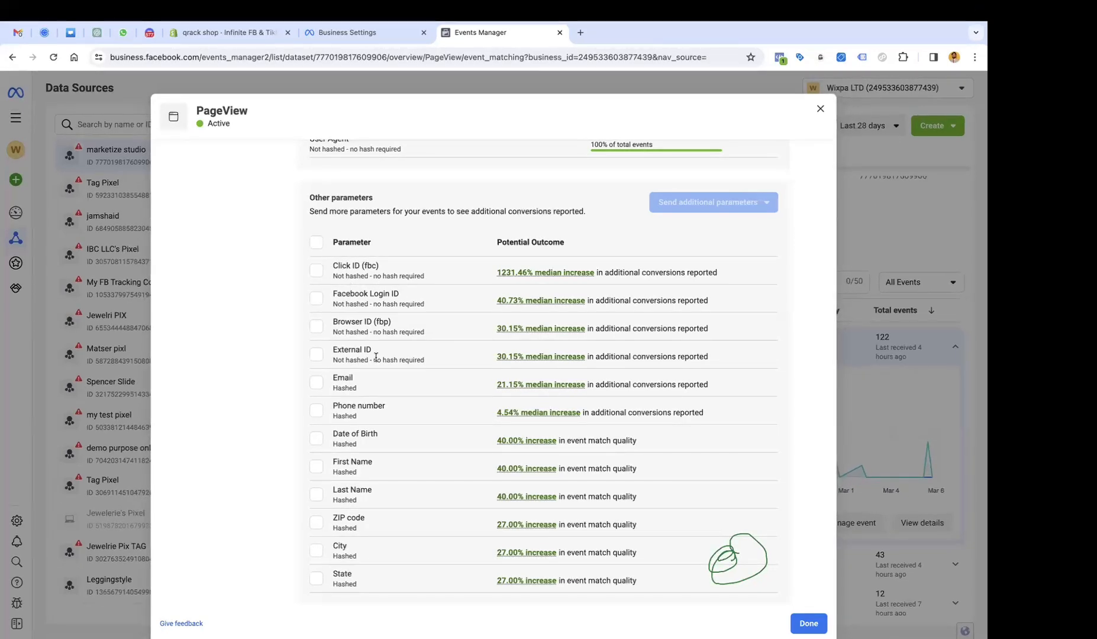
pyautogui.scroll(3, 376, 357)
pyautogui.scroll(5, 376, 357)
pyautogui.scroll(-7, 374, 360)
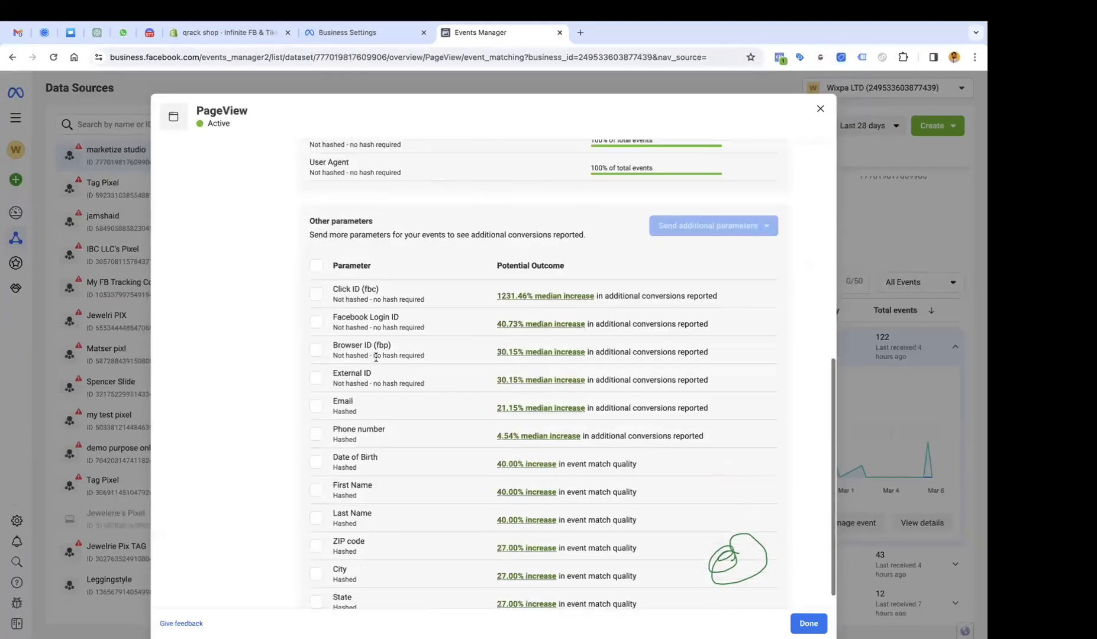
pyautogui.click(820, 109)
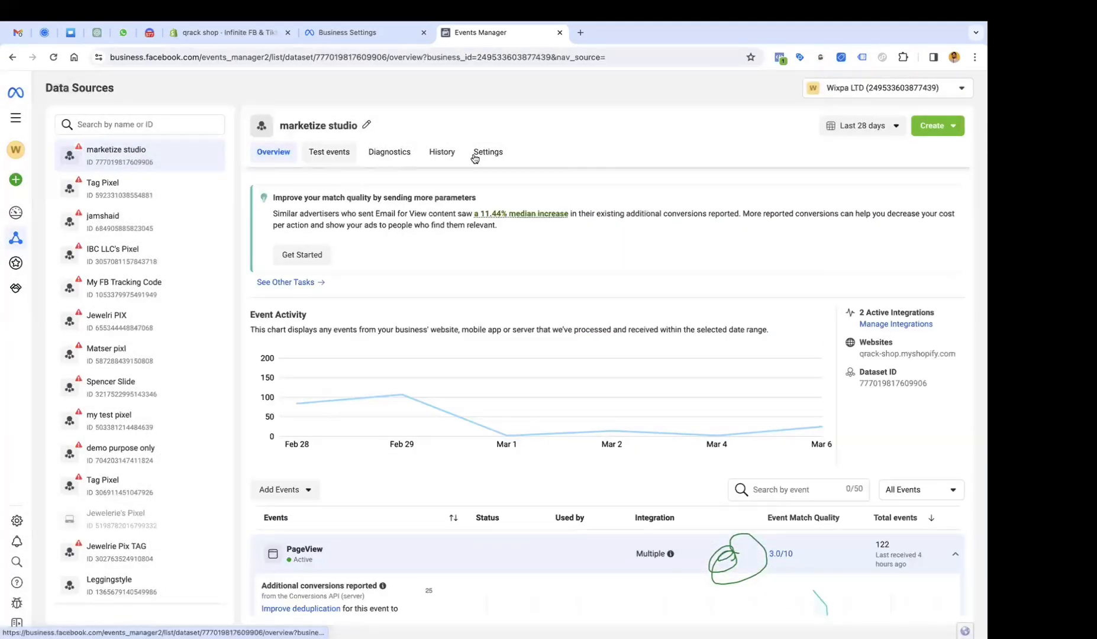
# Copy the marketize studio dataset ID from Settings and switch back to the Shopify pixel app.
pyautogui.click(480, 154)
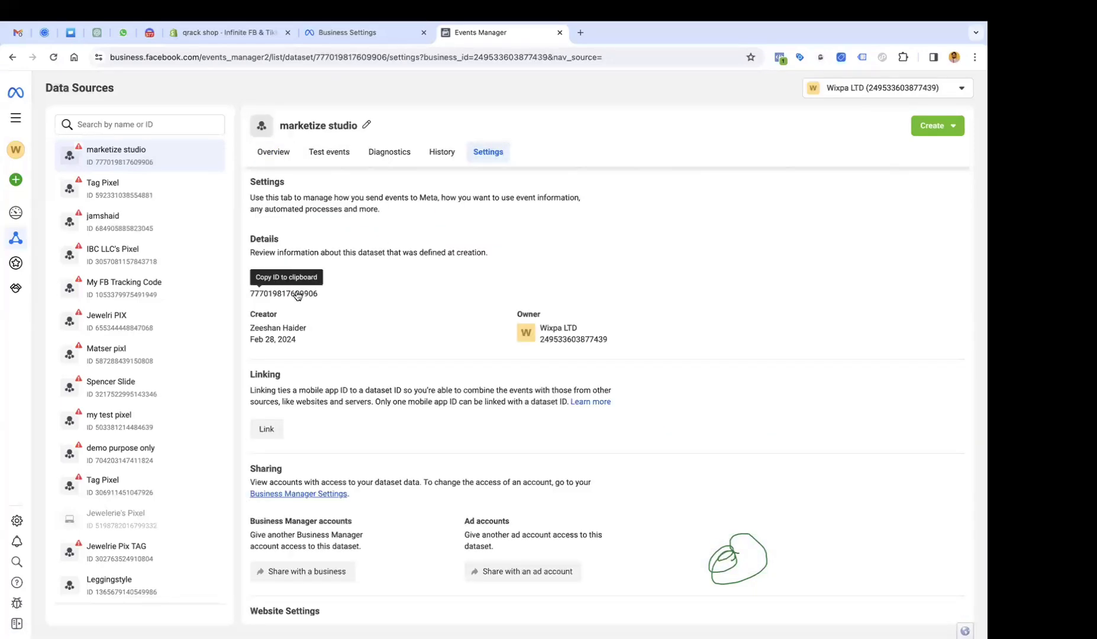
pyautogui.click(297, 295)
pyautogui.hotkey('ctrl', 'Left')
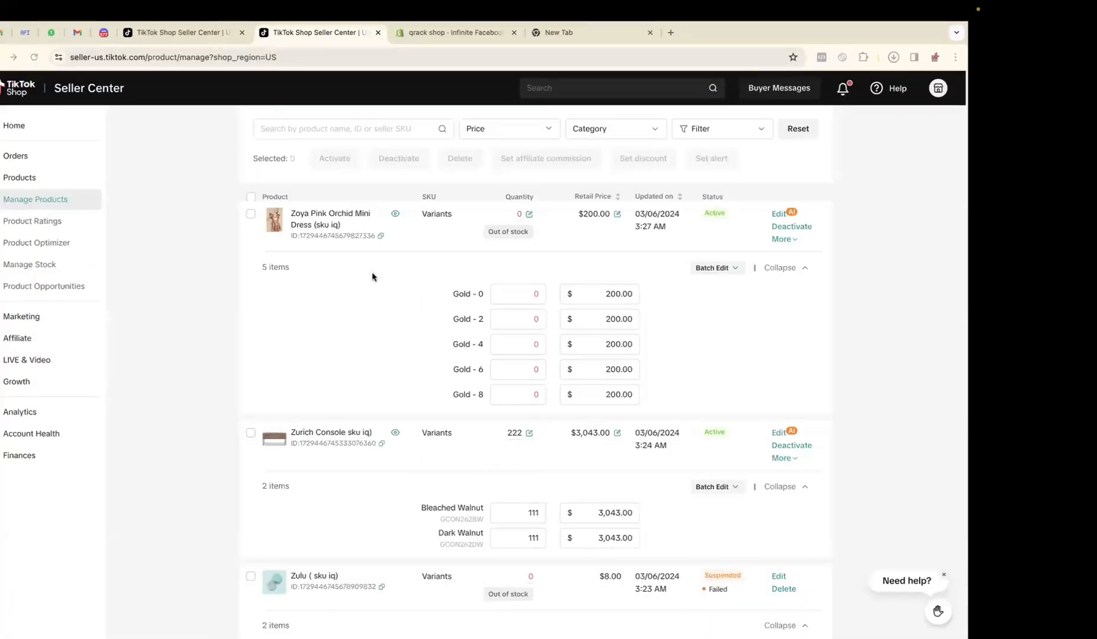
pyautogui.hotkey('ctrl', 'Left')
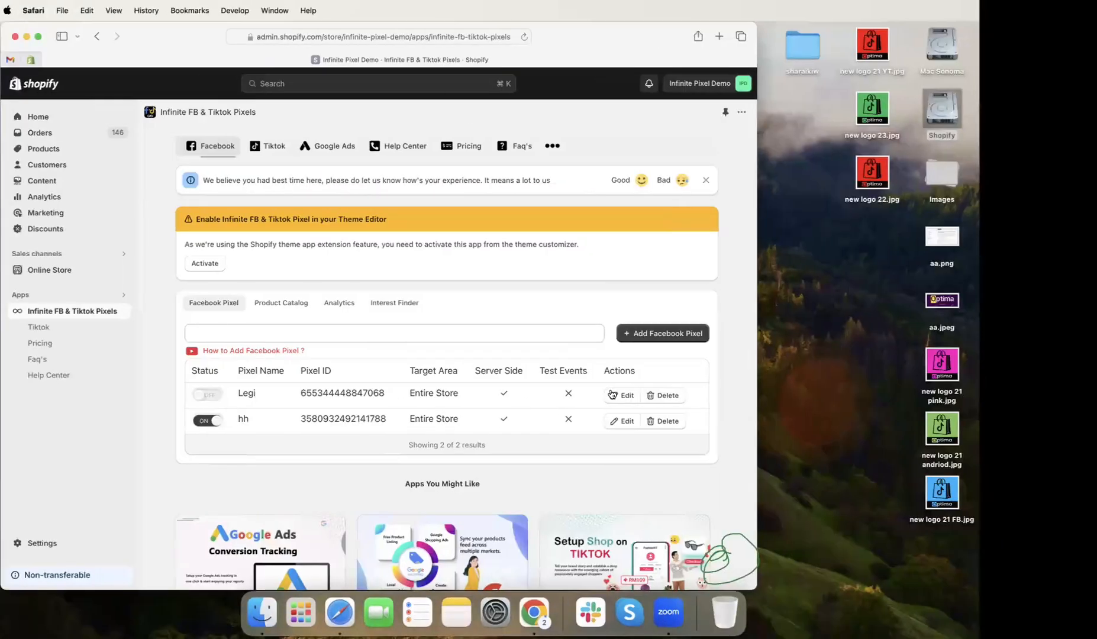
# Delete the Legi and hh Facebook pixels and start a new Facebook pixel.
pyautogui.click(675, 396)
pyautogui.click(604, 386)
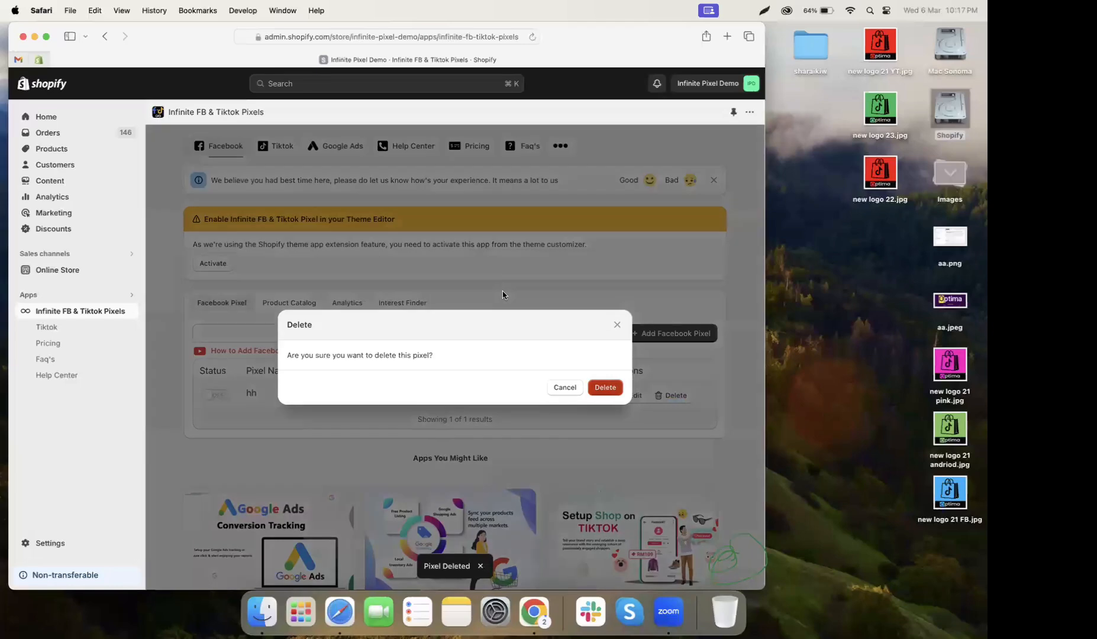
pyautogui.click(604, 387)
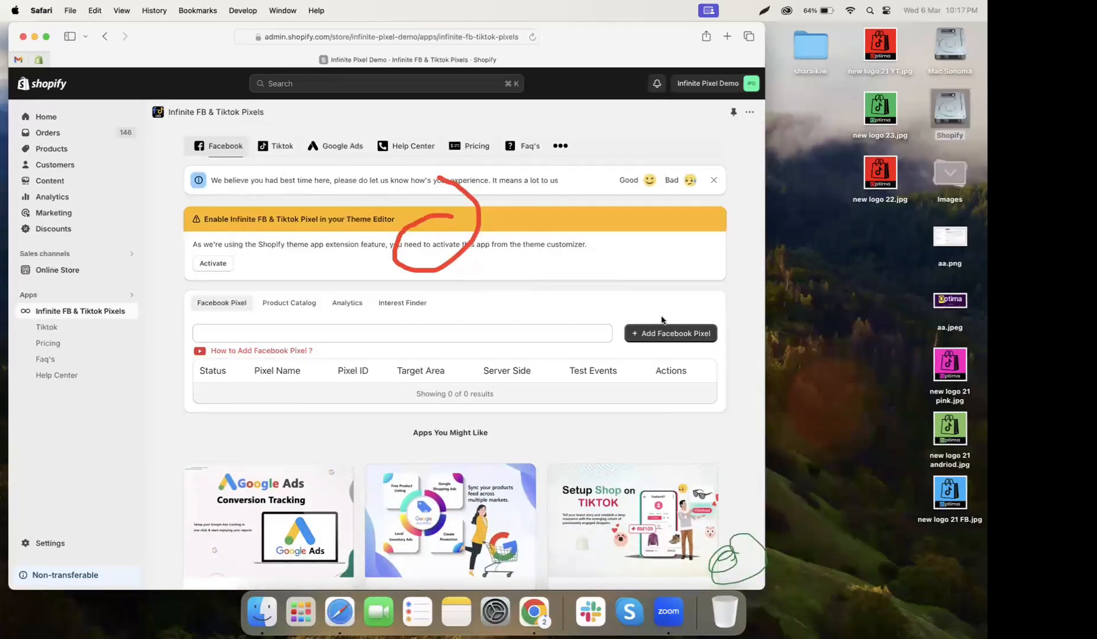
pyautogui.click(671, 333)
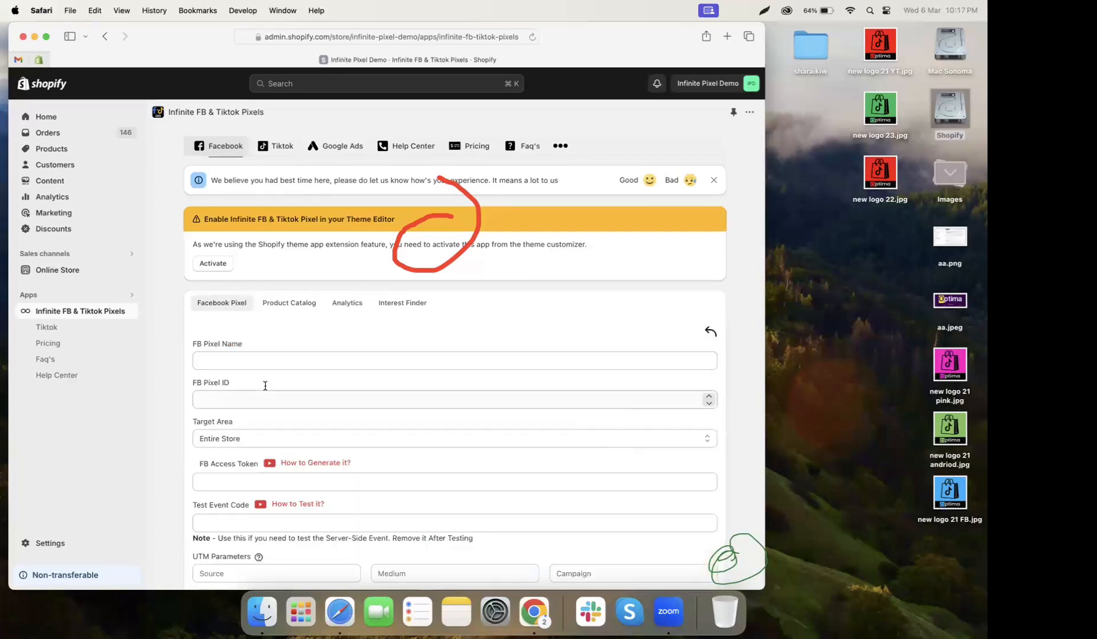
pyautogui.click(265, 386)
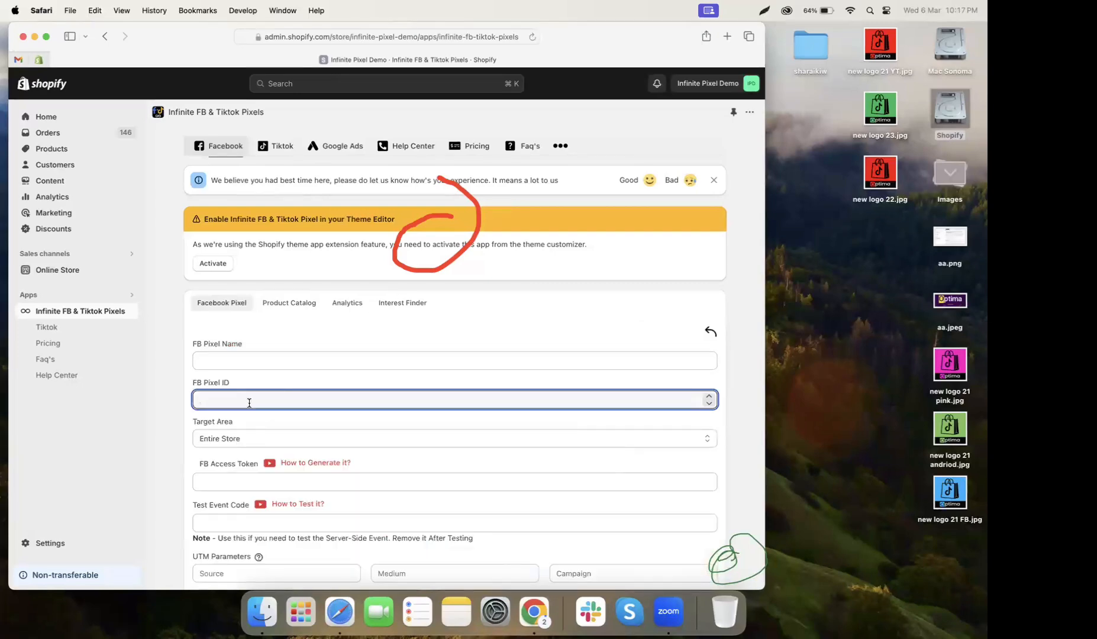
pyautogui.hotkey('ctrl', 'Right')
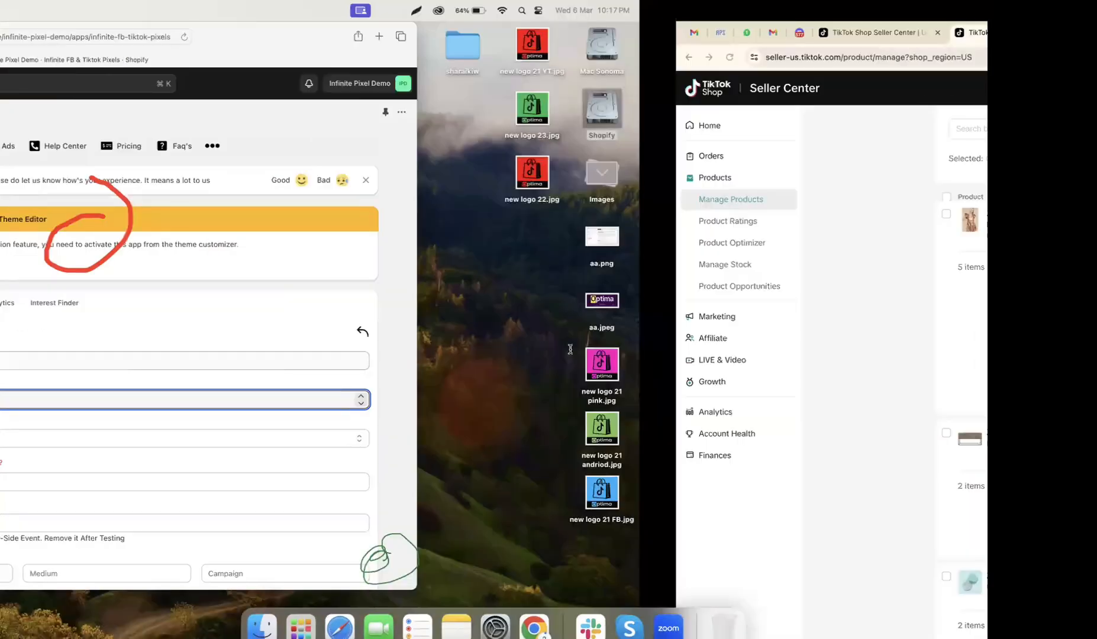
pyautogui.hotkey('ctrl', 'Right')
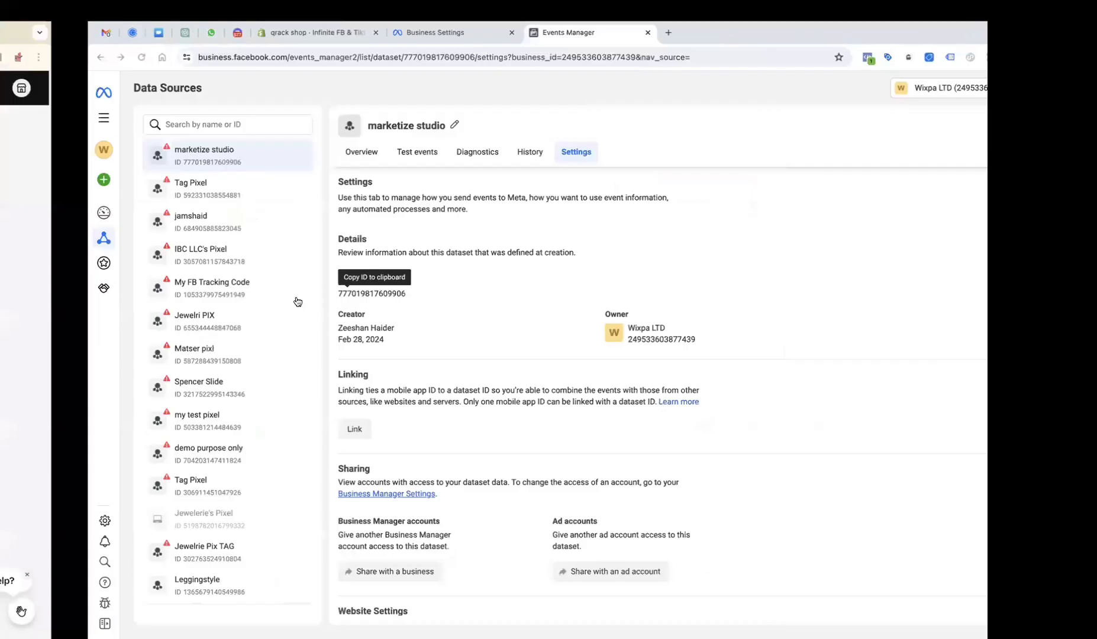
pyautogui.hotkey('ctrl', 'Left')
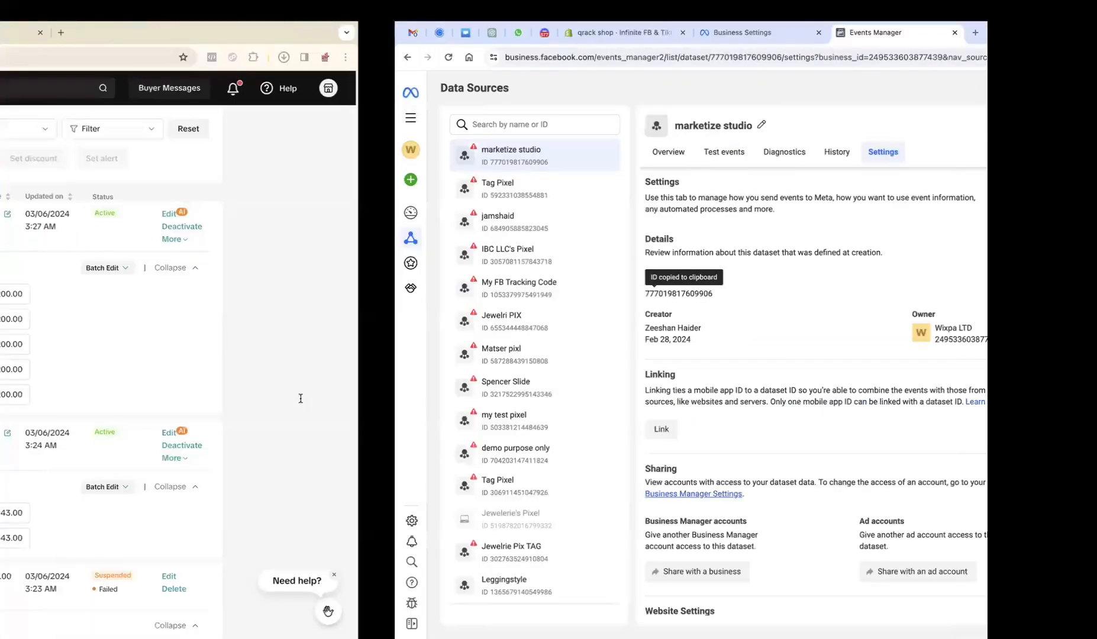
pyautogui.hotkey('ctrl', 'Left')
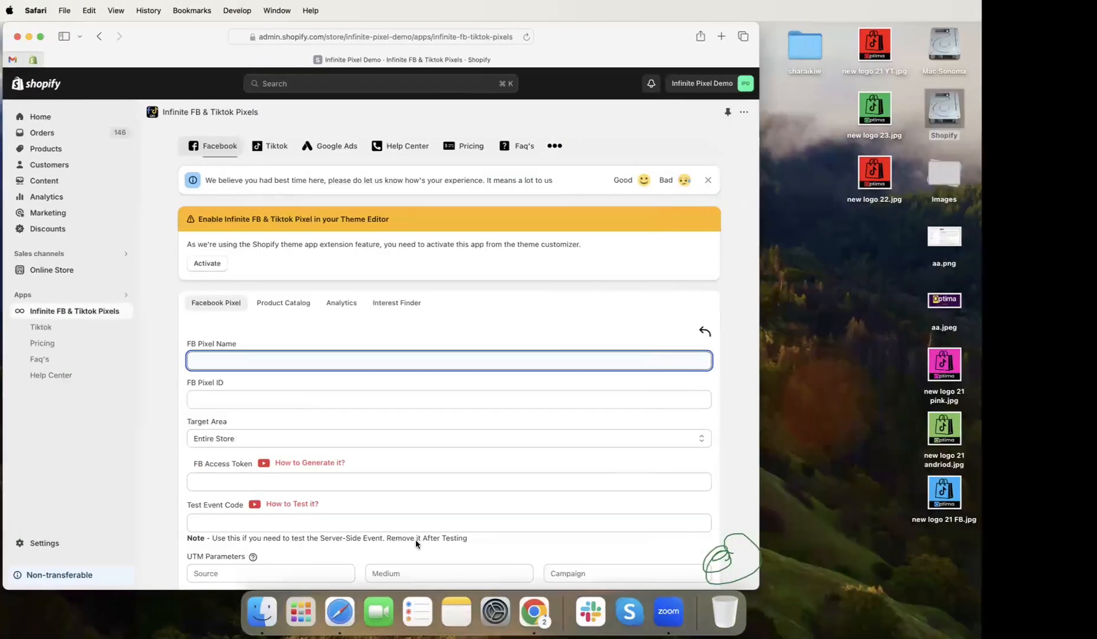
pyautogui.press('Tab')
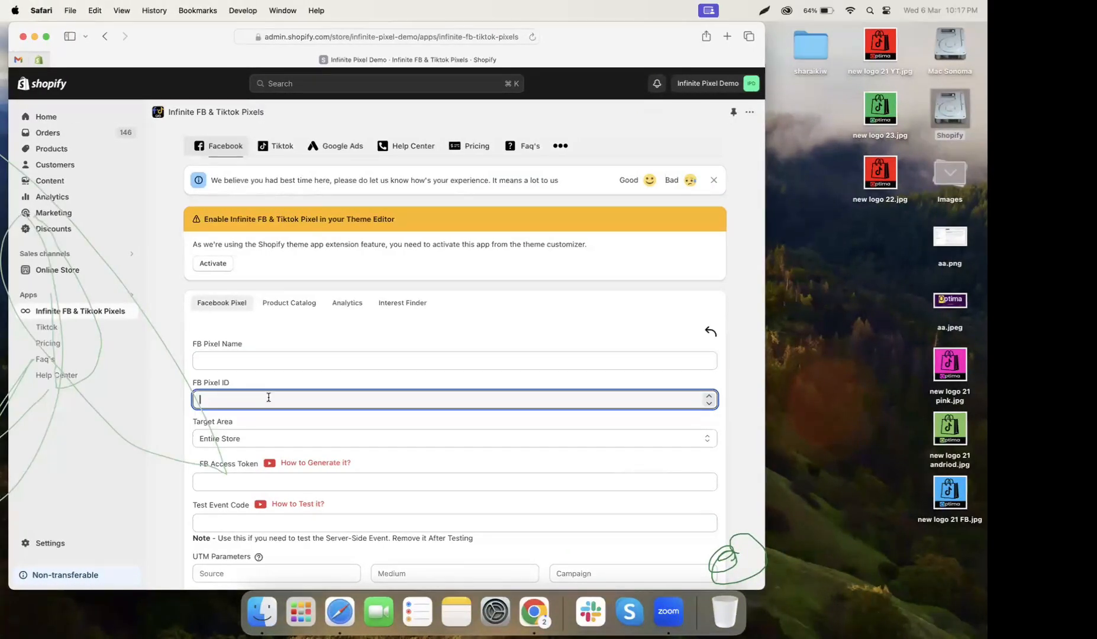
# Enter 'aaaqqa' as the FB Pixel Name and clear the FB Pixel ID field.
pyautogui.click(280, 363)
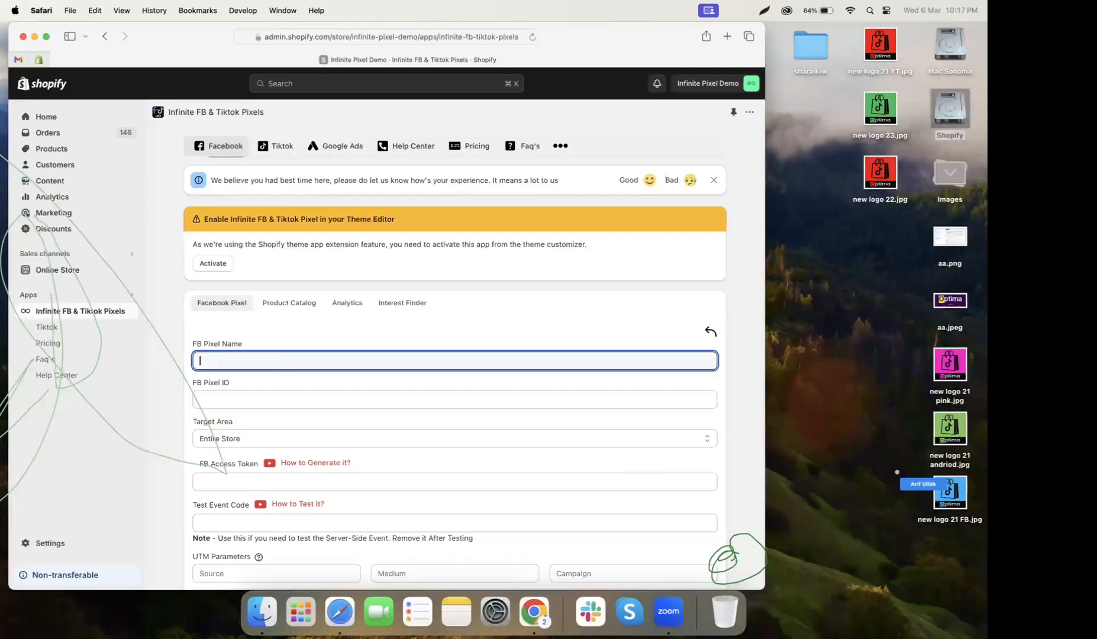
pyautogui.write('aaaqqa')
pyautogui.click(269, 400)
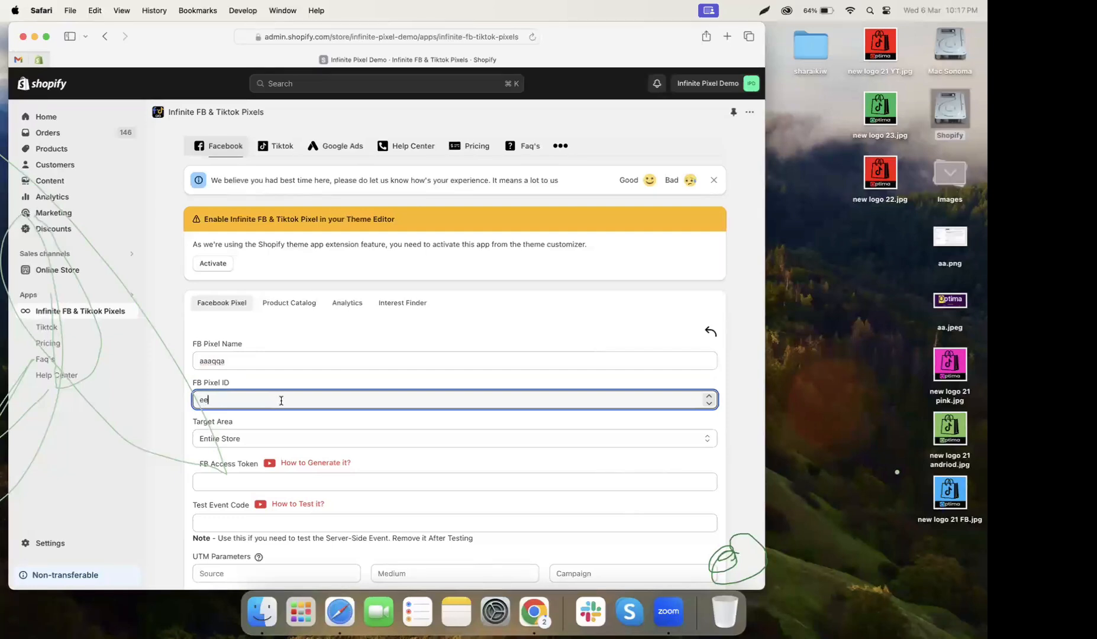
pyautogui.press('BackSpace')
pyautogui.press('BackSpace')
pyautogui.press('BackSpace')
pyautogui.press('BackSpace')
pyautogui.press('BackSpace')
# Copy the dataset ID from Events Manager, then open a new Facebook pixel form in qrack shop.
pyautogui.hotkey('ctrl', 'Right')
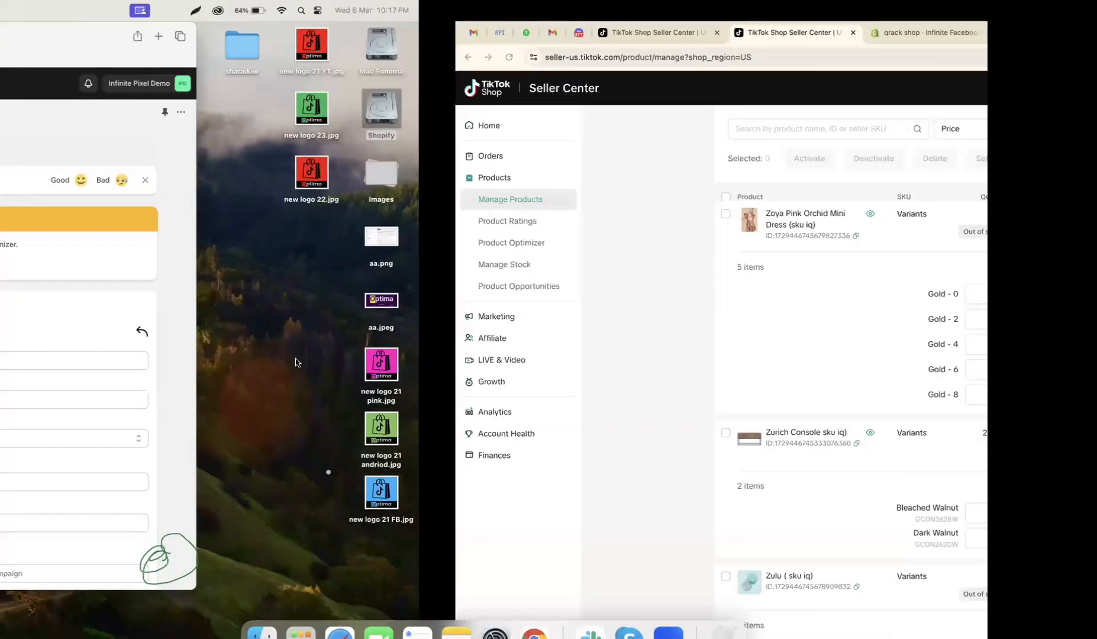
pyautogui.hotkey('ctrl', 'Right')
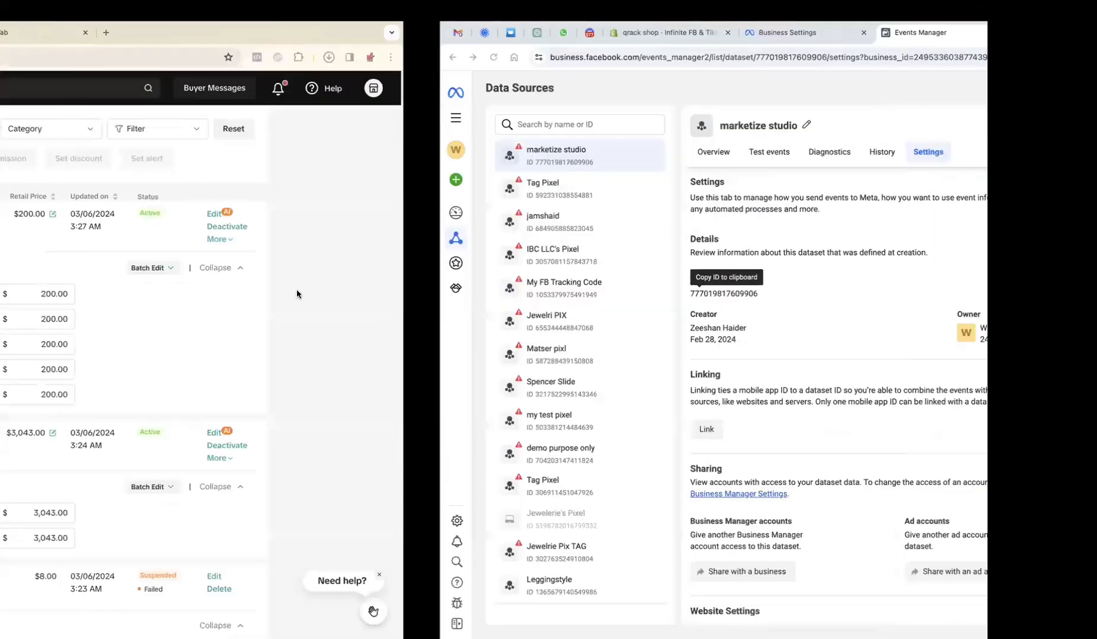
pyautogui.rightClick(296, 292)
pyautogui.click(321, 312)
pyautogui.hotkey('ctrl', 'Left')
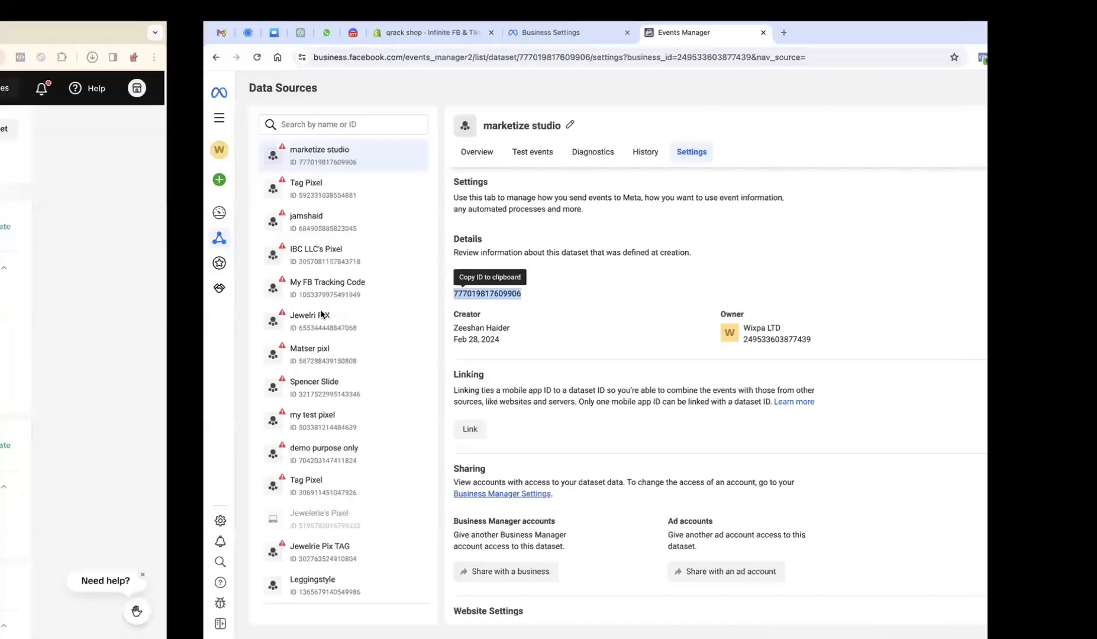
pyautogui.hotkey('ctrl', 'Left')
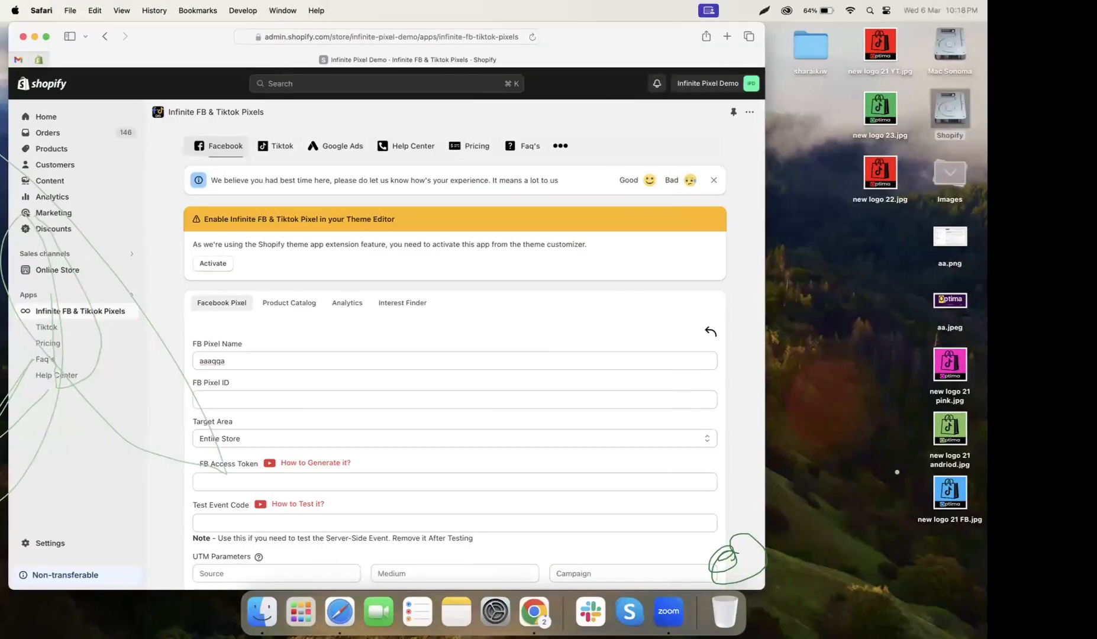
pyautogui.click(284, 400)
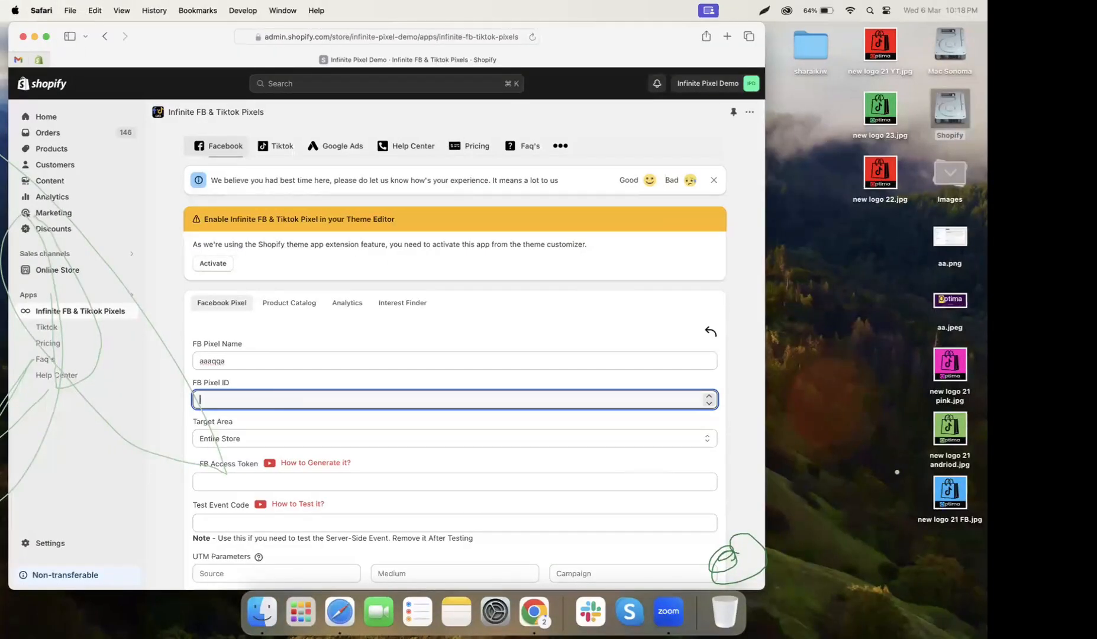
pyautogui.hotkey('ctrl', 'Right')
pyautogui.hotkey('ctrl', 'Right')
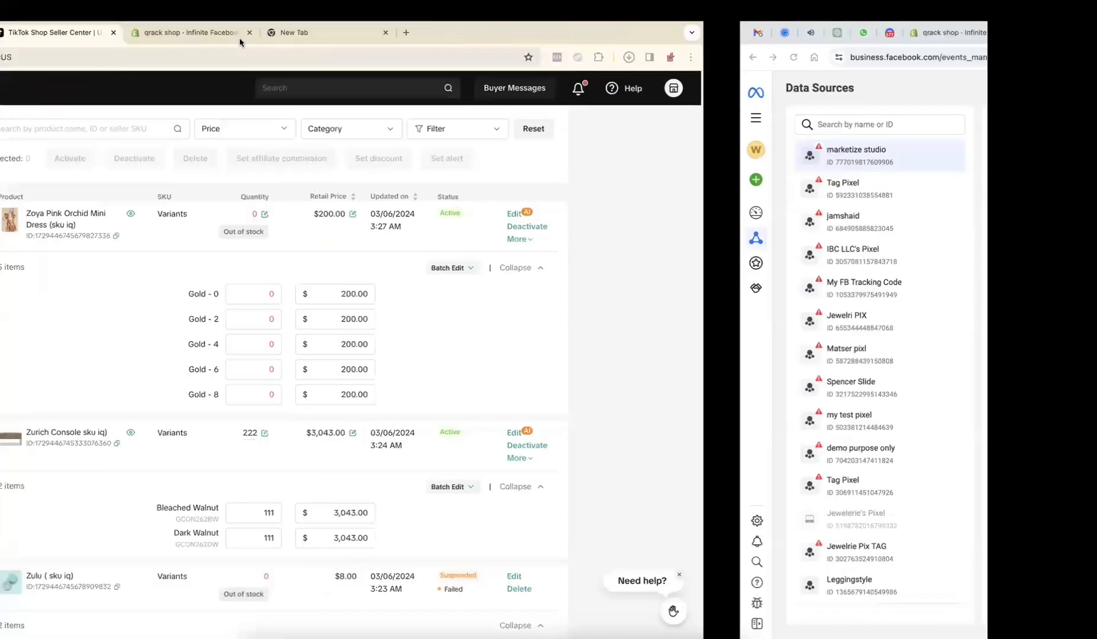
pyautogui.hotkey('ctrl', 'shift', 'Tab')
pyautogui.hotkey('ctrl', 'shift', 'Tab')
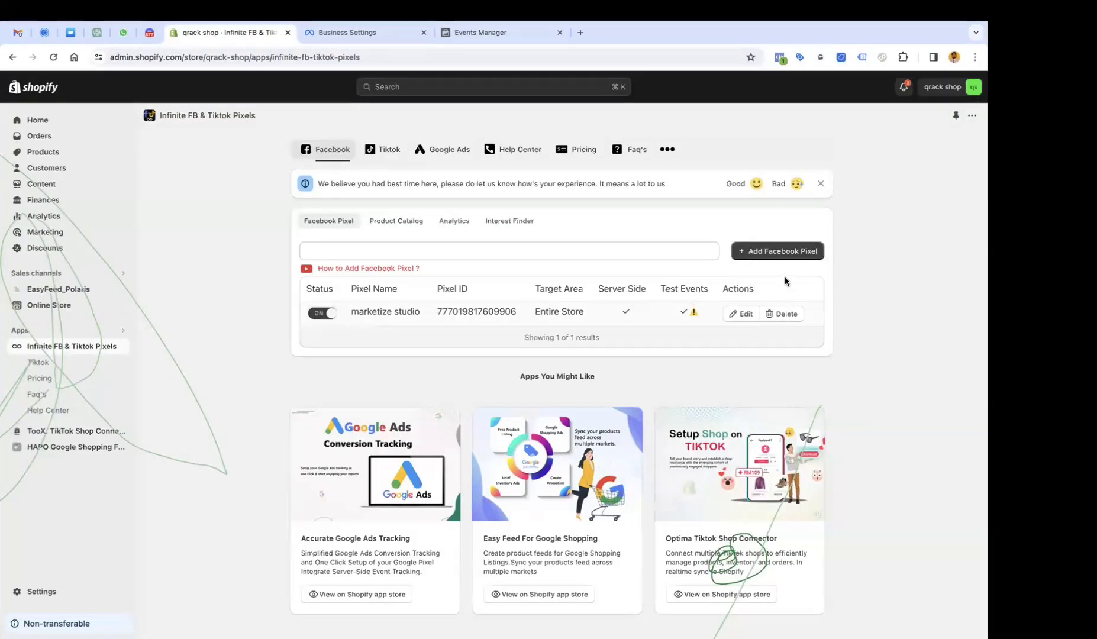
pyautogui.click(774, 261)
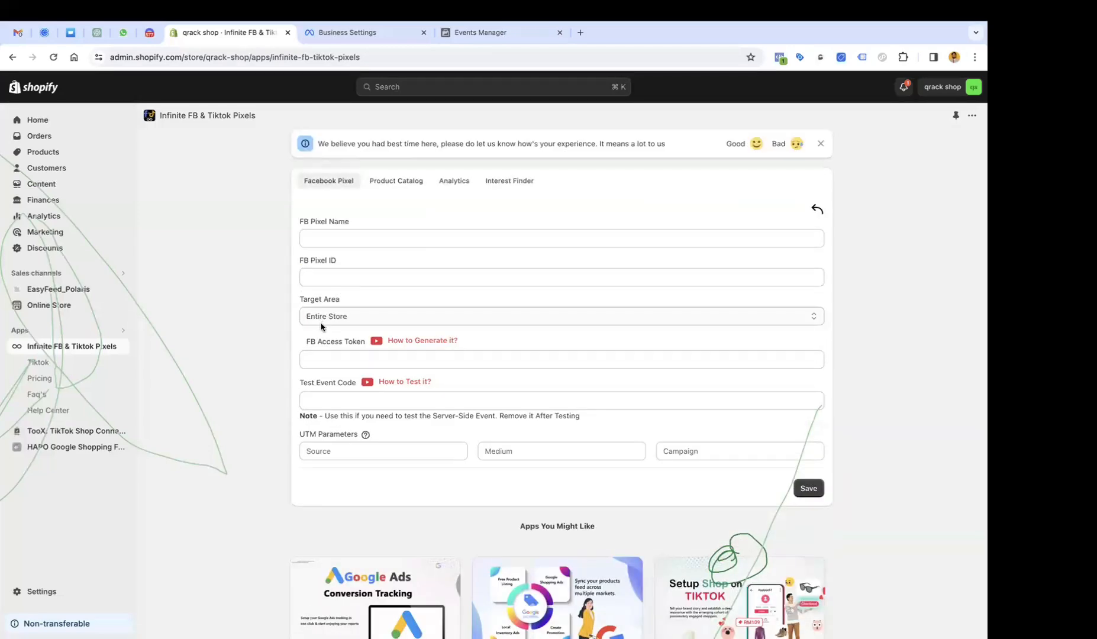
pyautogui.scroll(1, 321, 327)
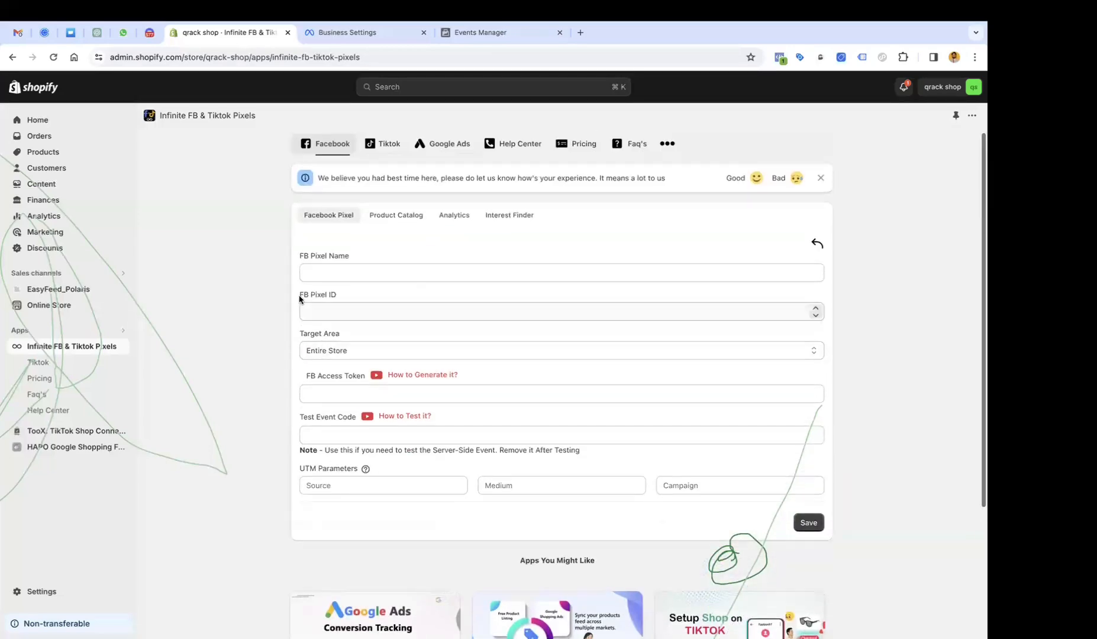
pyautogui.click(318, 357)
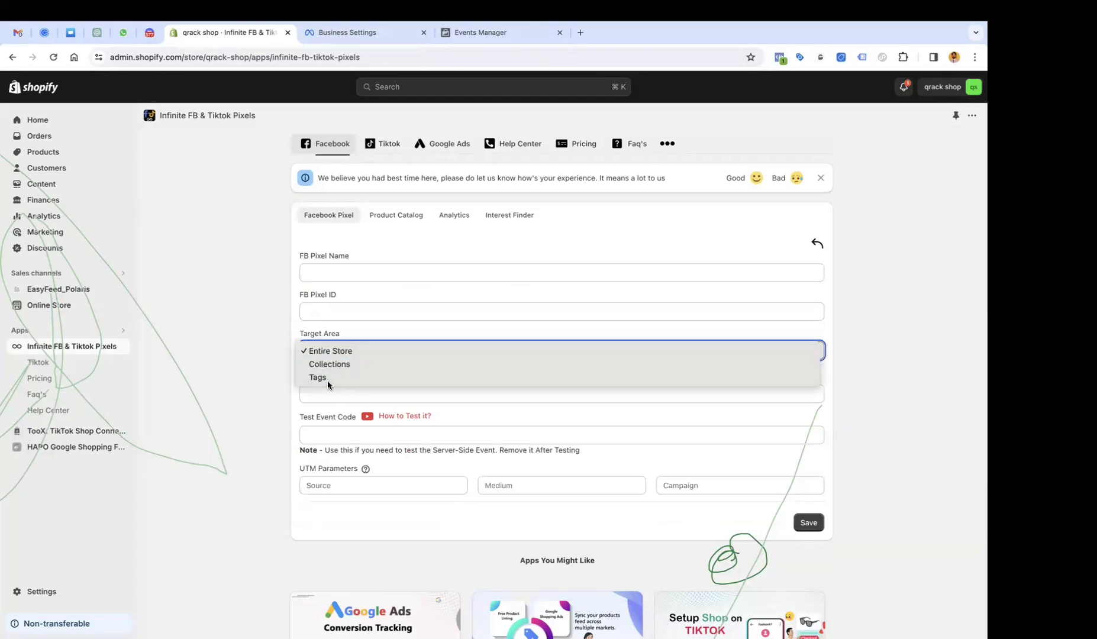
pyautogui.click(288, 403)
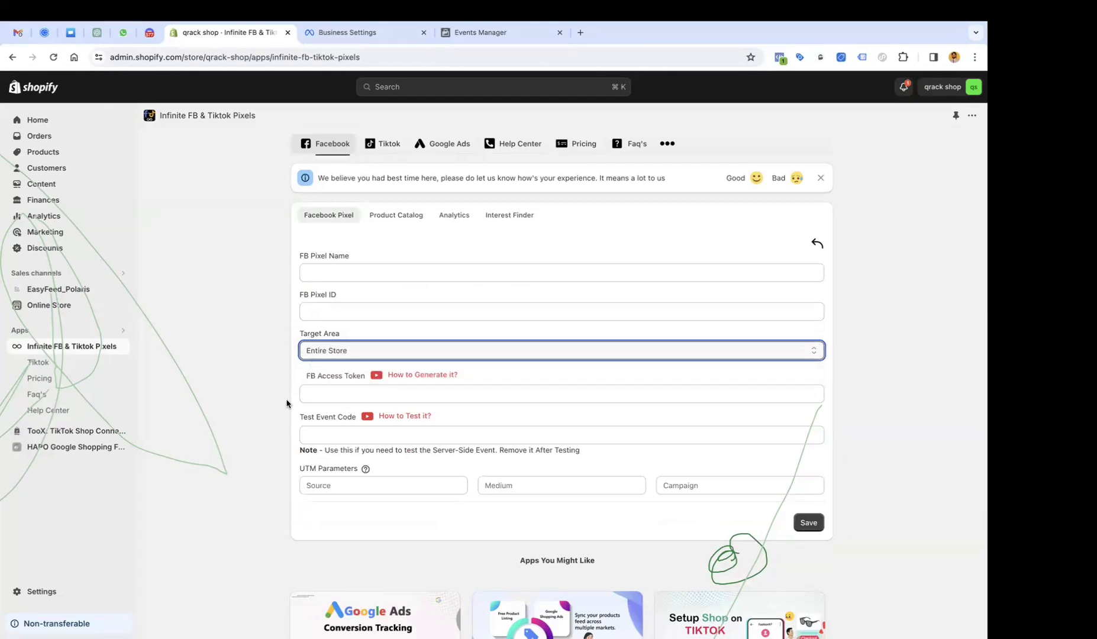
pyautogui.click(325, 388)
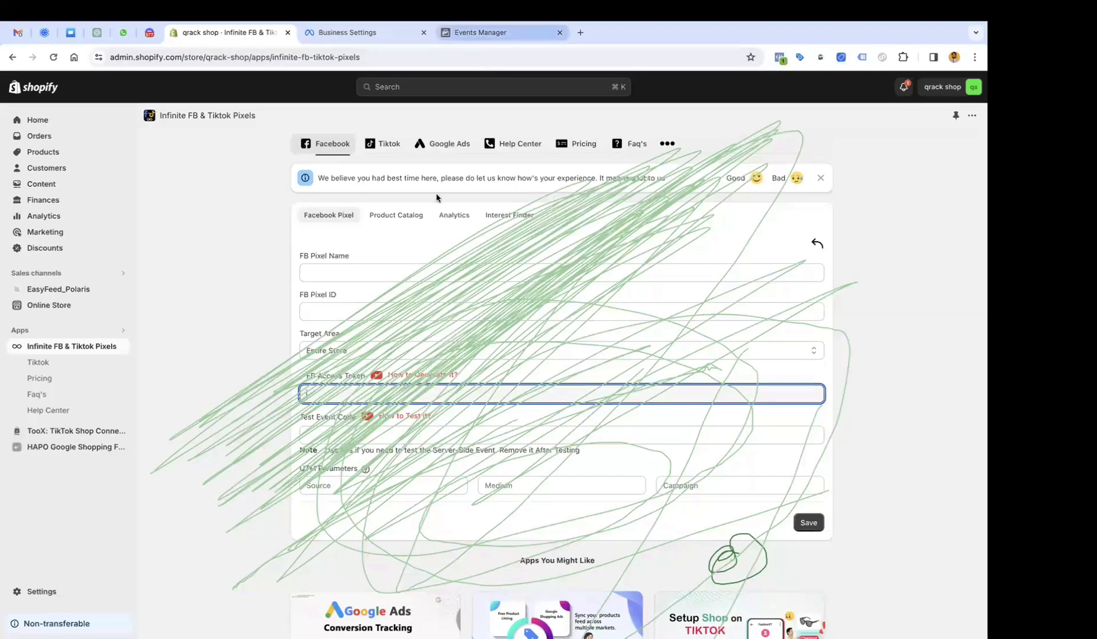
# Generate and select an access token in the dataset's Conversions API settings, then return to Shopify.
pyautogui.press('super+9')
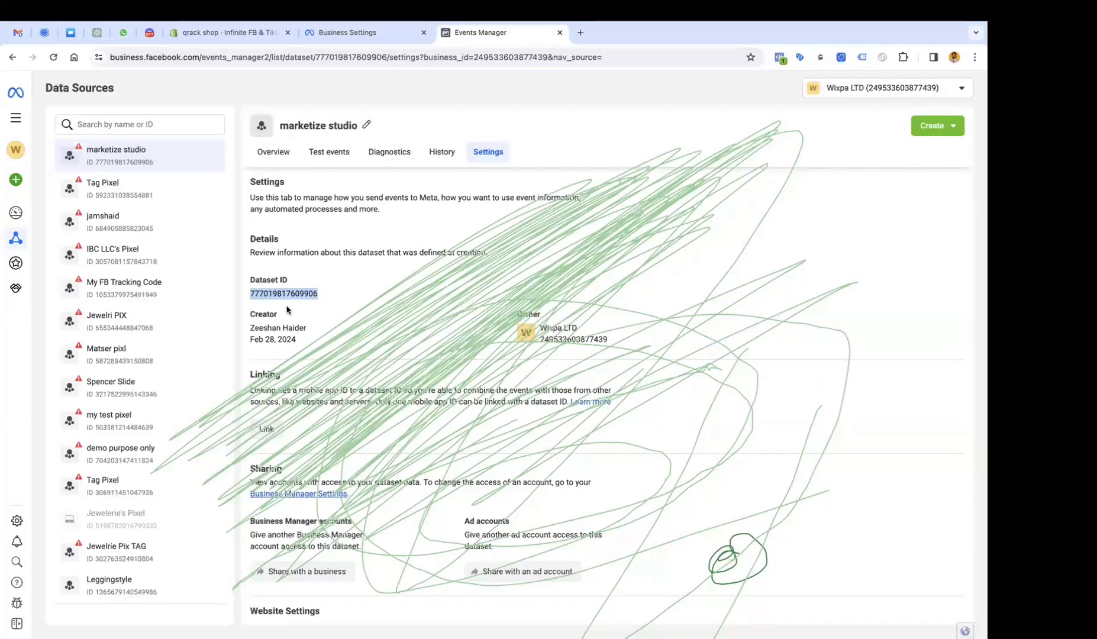
pyautogui.scroll(-7, 287, 310)
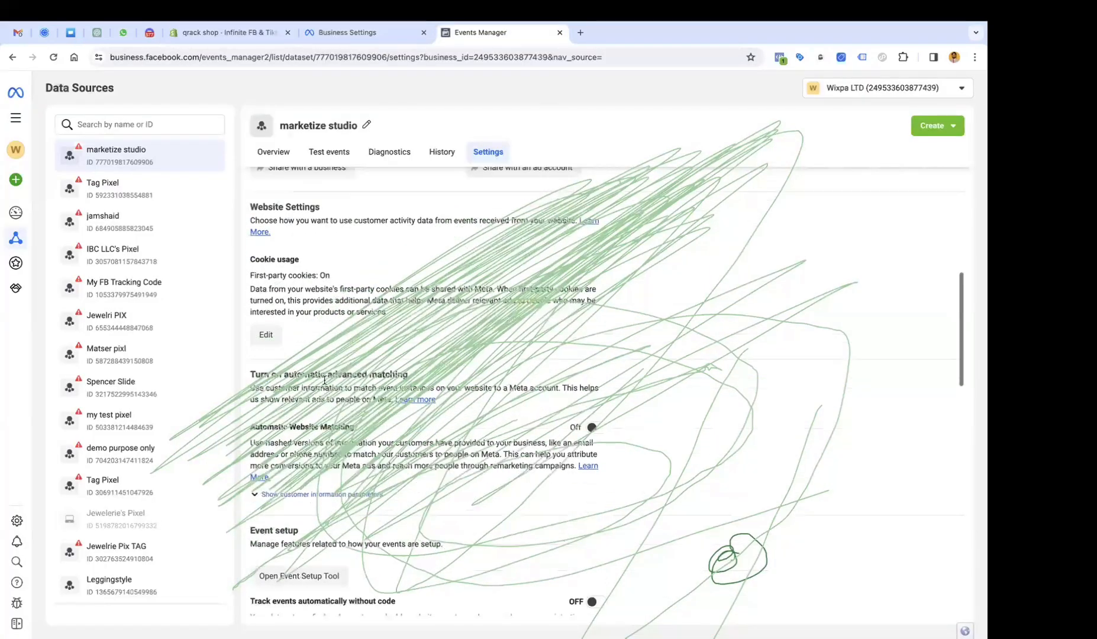
pyautogui.scroll(-7, 324, 384)
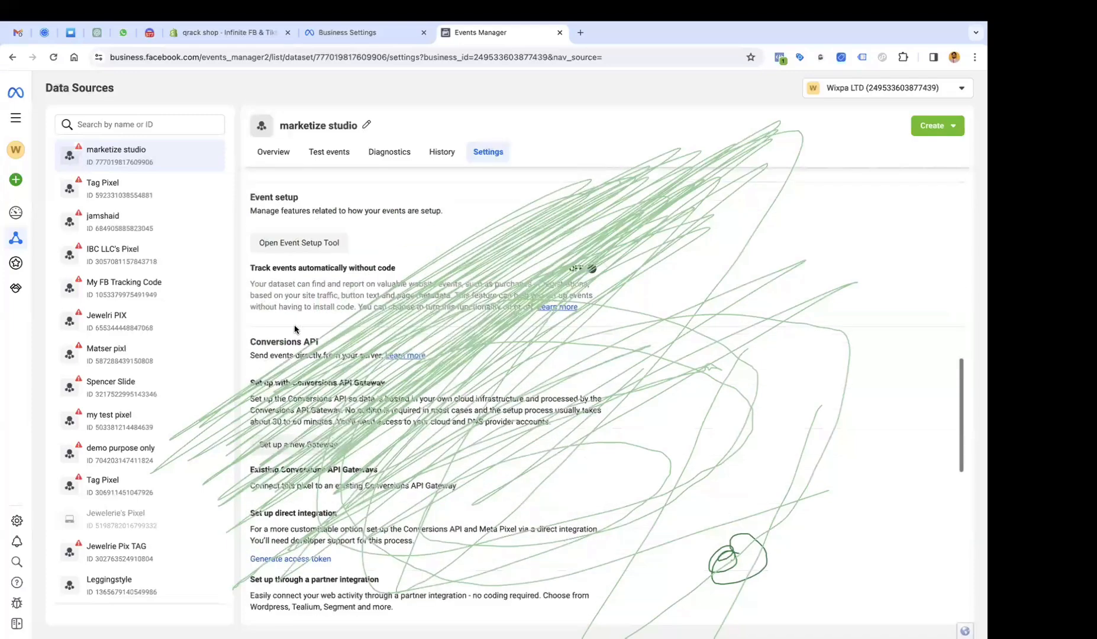
pyautogui.scroll(-8, 294, 324)
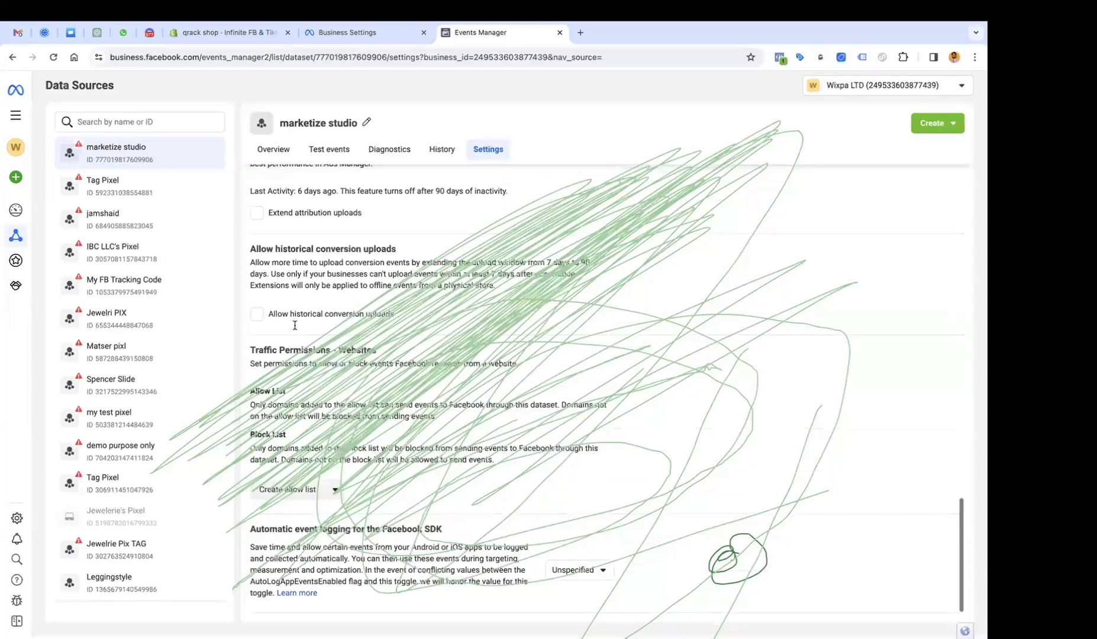
pyautogui.scroll(2, 295, 325)
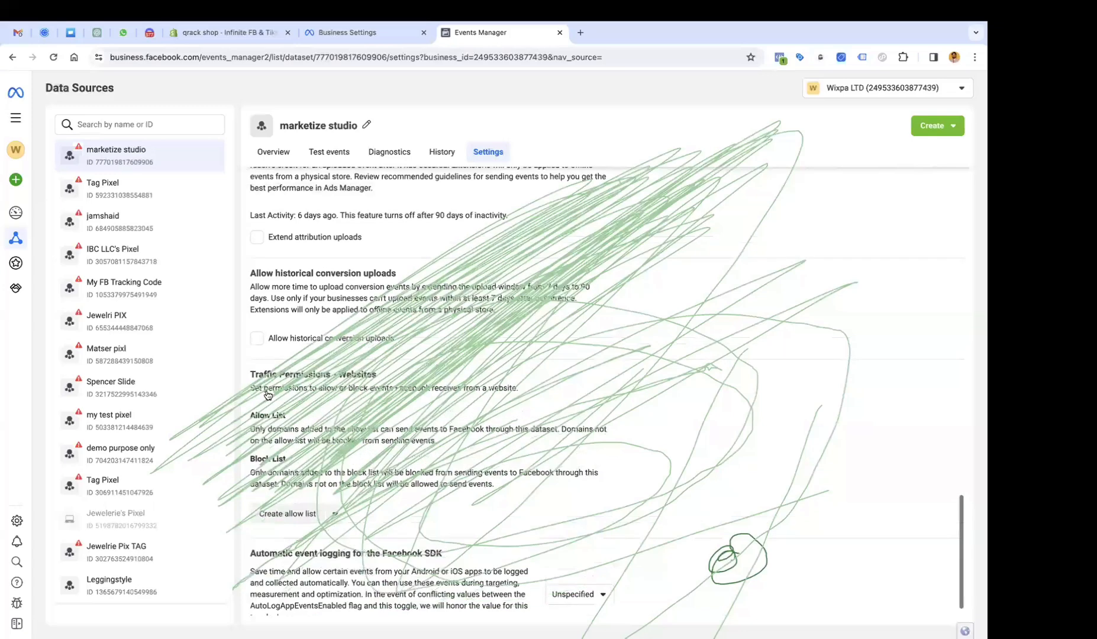
pyautogui.scroll(6, 305, 421)
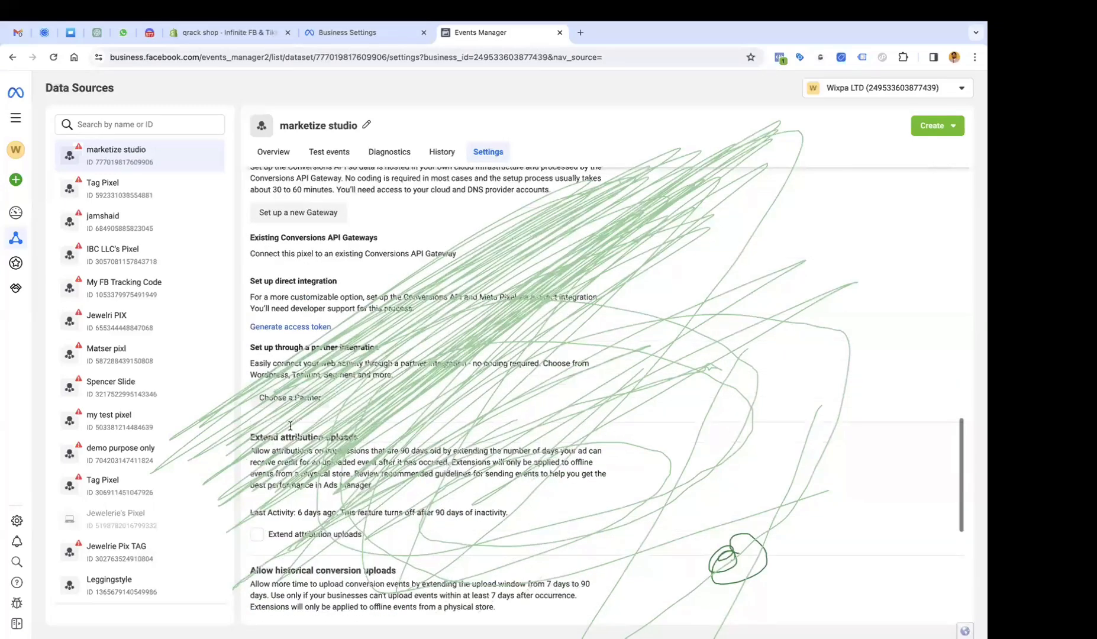
pyautogui.scroll(-2, 552, 393)
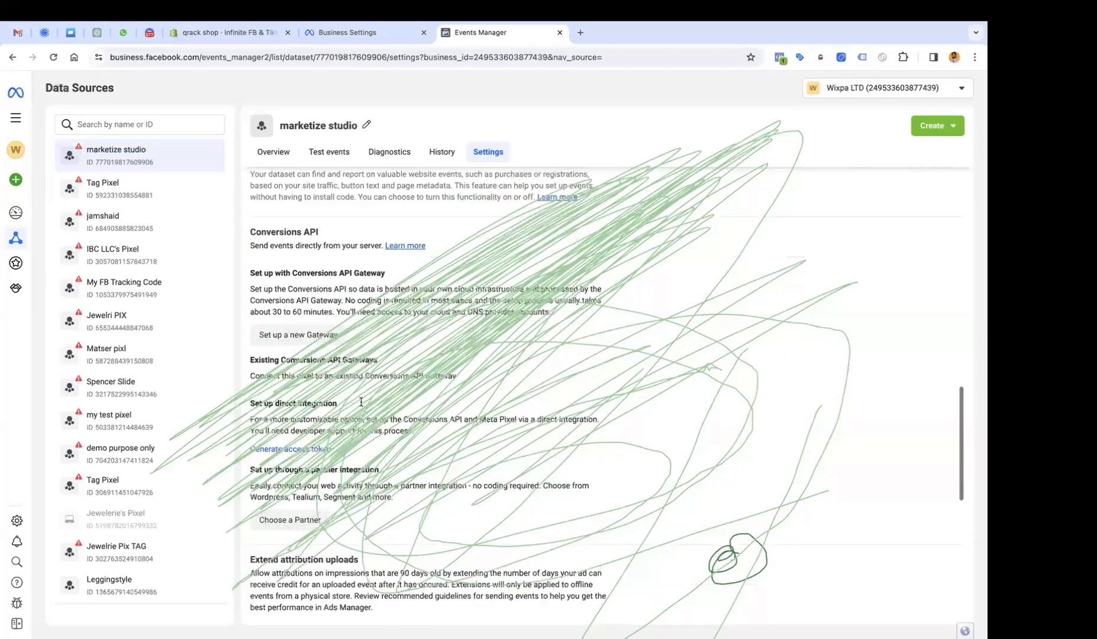
pyautogui.click(290, 394)
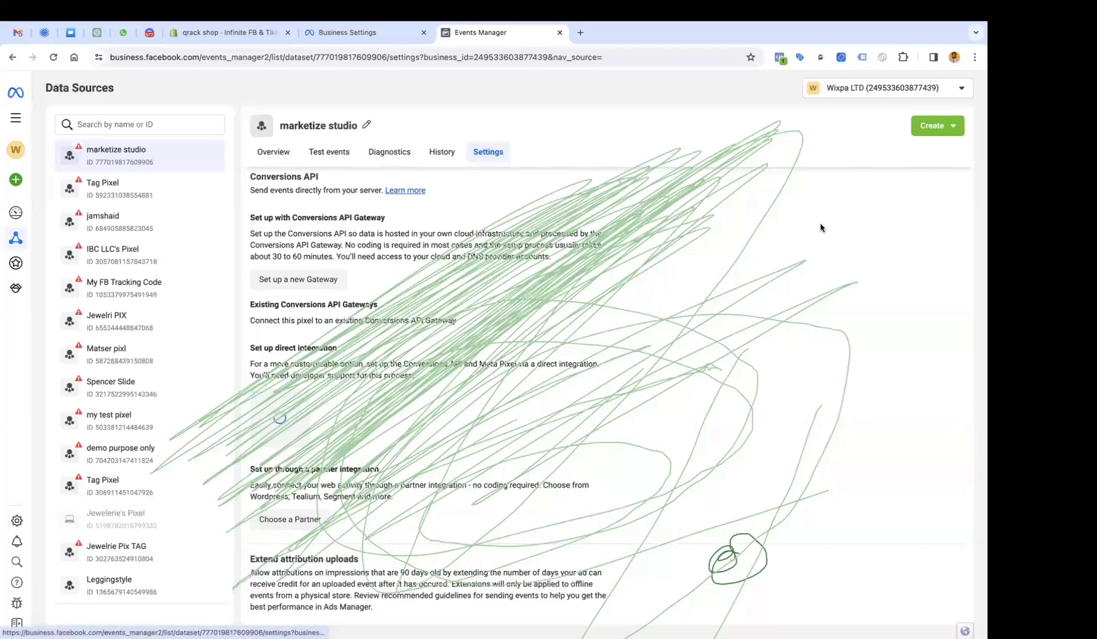
pyautogui.click(379, 454)
pyautogui.click(229, 32)
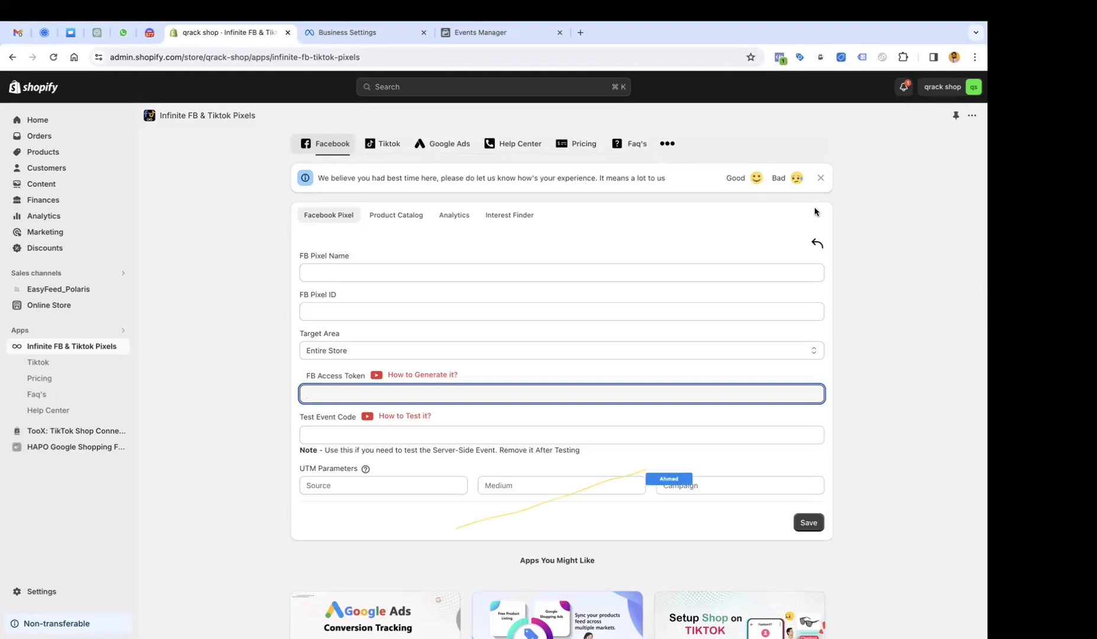
# Close the pixel form and open the qrack shop storefront in a new tab.
pyautogui.click(817, 244)
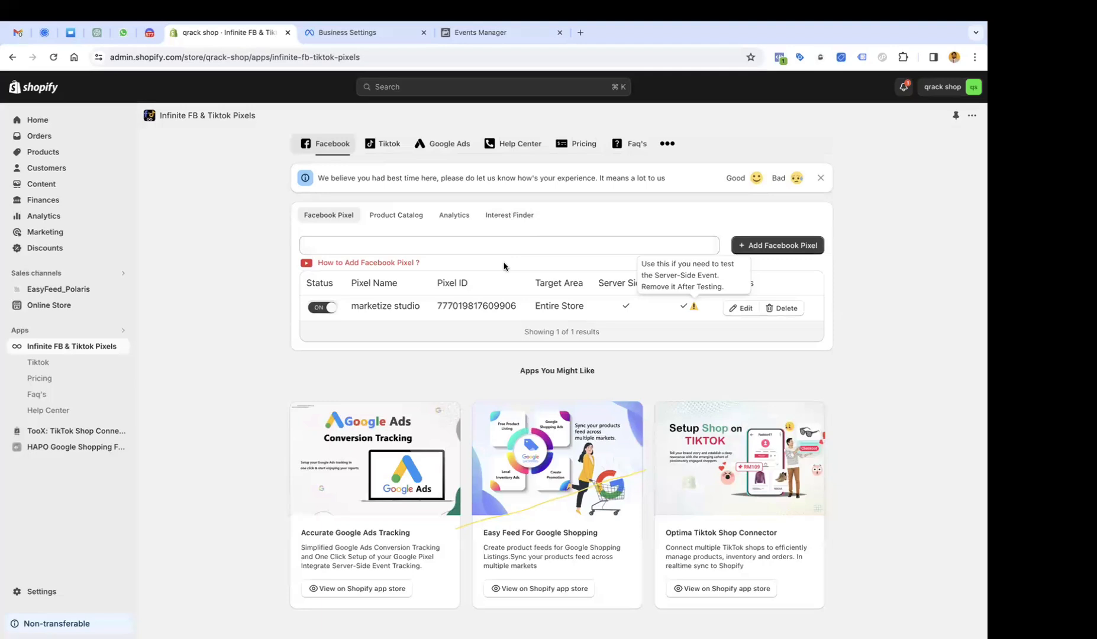
pyautogui.scroll(1, 485, 387)
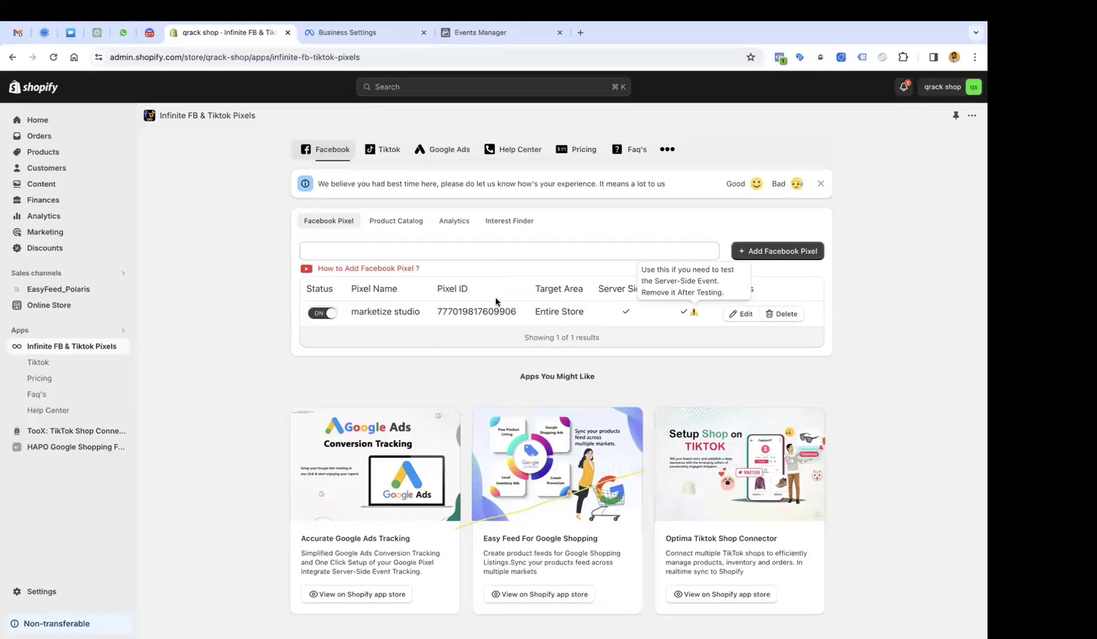
pyautogui.click(123, 305)
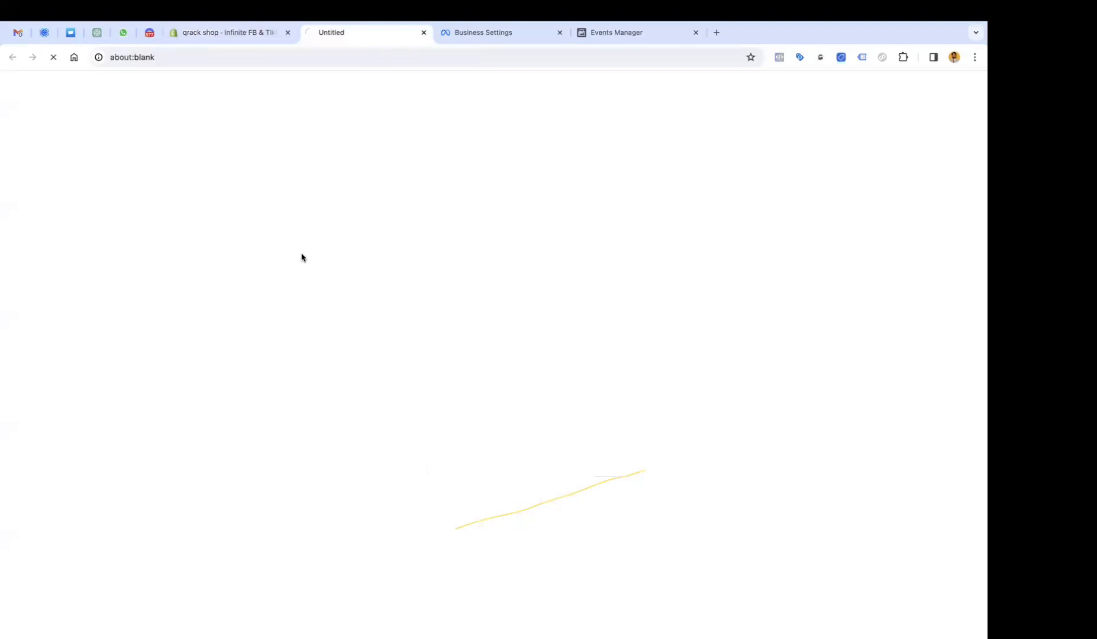
# Check the dataset's event overview in Events Manager, then return to the storefront.
pyautogui.click(616, 35)
pyautogui.click(281, 153)
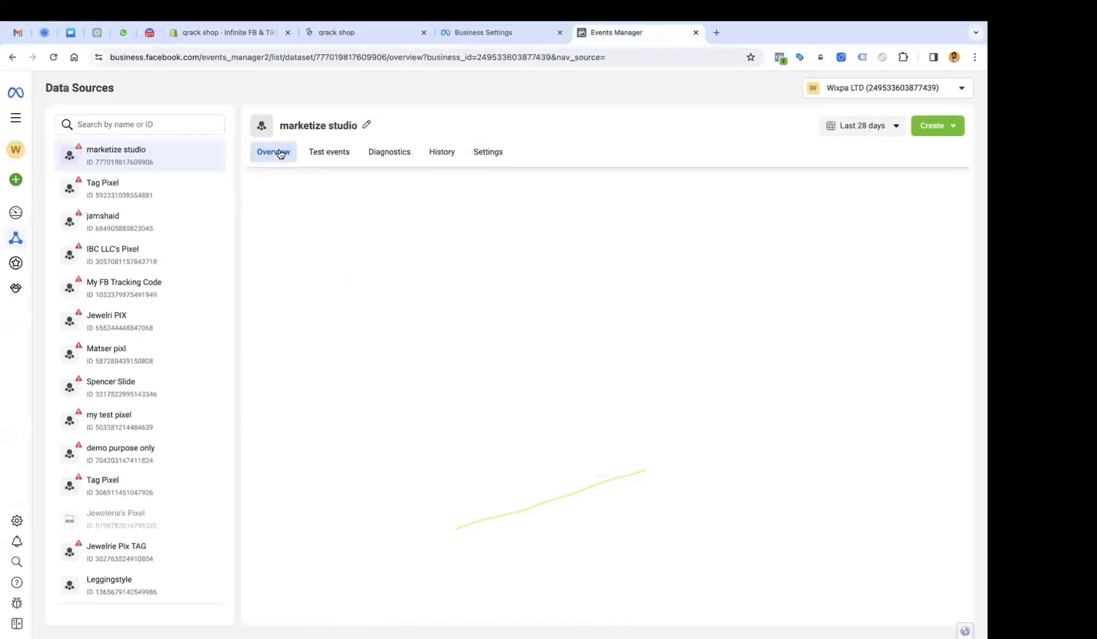
pyautogui.scroll(-4, 400, 306)
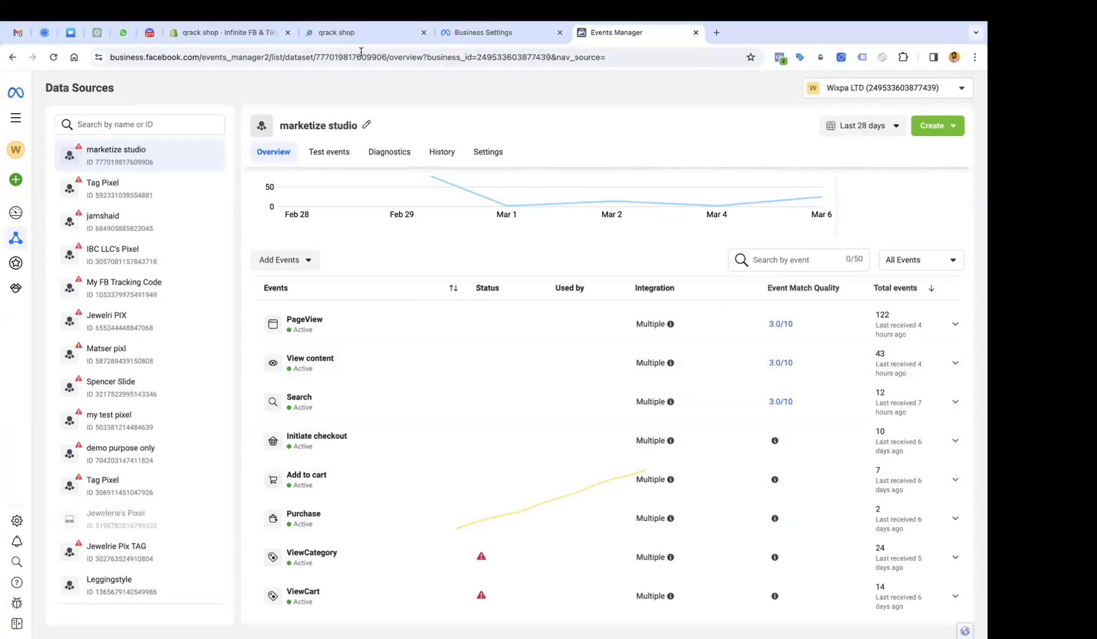
pyautogui.click(349, 33)
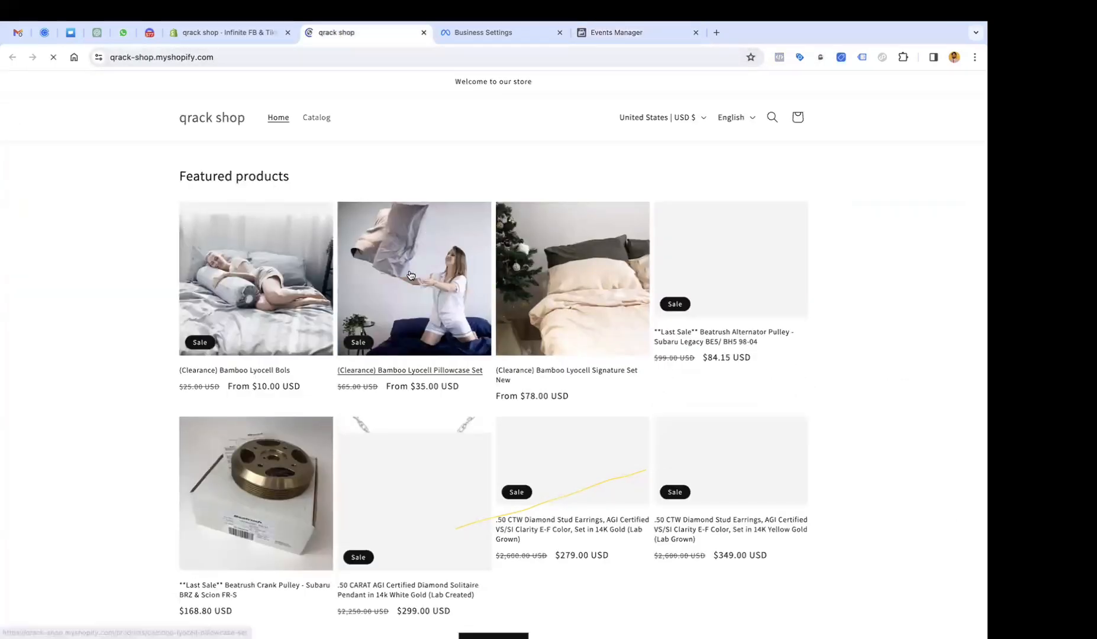
# Add 3 Bamboo Lyocell Pillowcase Sets to the cart.
pyautogui.click(465, 289)
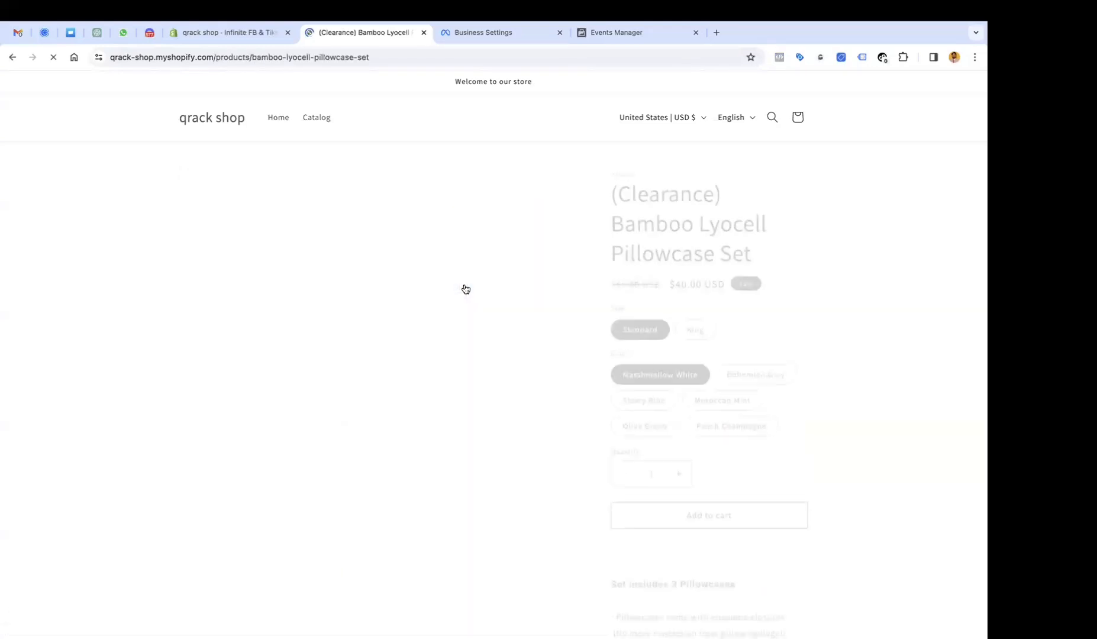
pyautogui.scroll(-1, 685, 389)
pyautogui.click(678, 448)
pyautogui.click(678, 449)
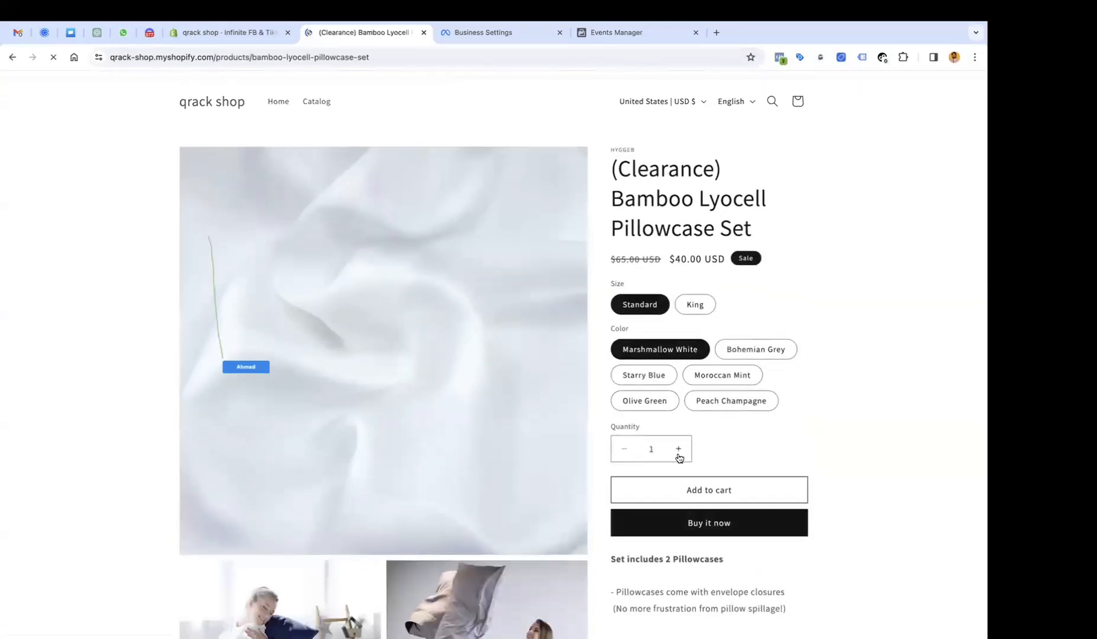
pyautogui.click(692, 492)
pyautogui.scroll(-10, 625, 432)
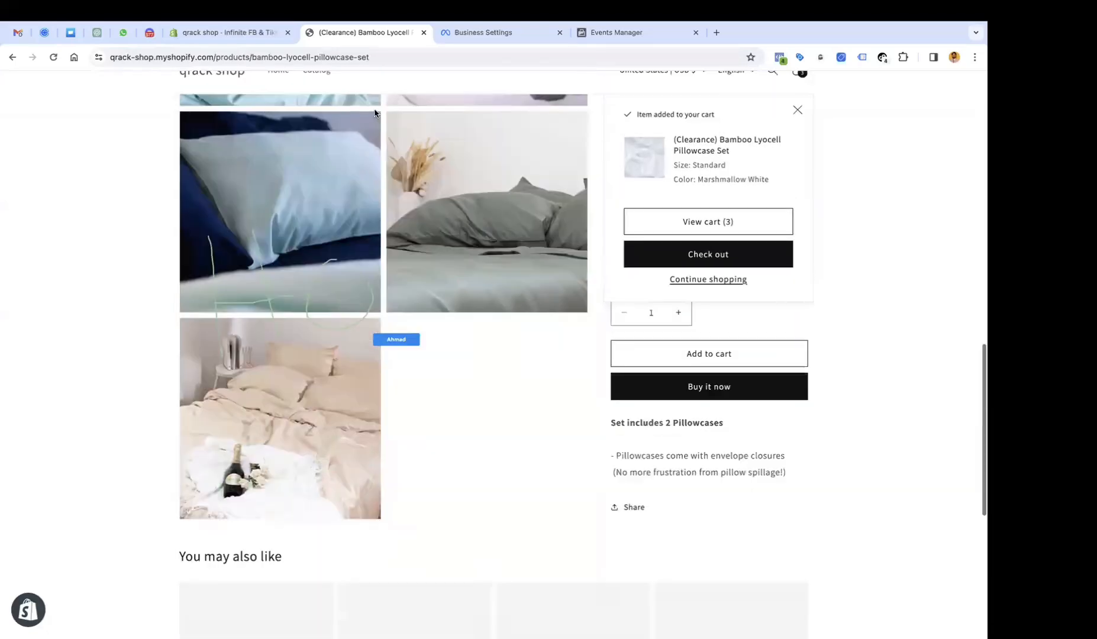
pyautogui.scroll(10, 374, 113)
# Add the Sage Green Floral Embroidered Linen Saree from BH Collection, then check the cart page's pixels.
pyautogui.click(320, 95)
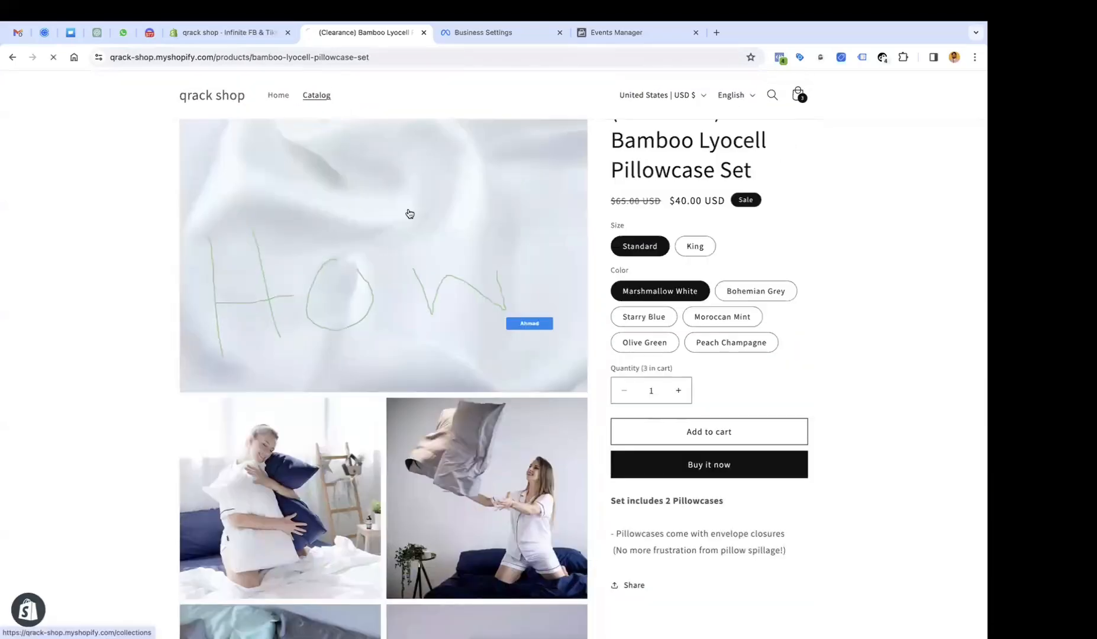
pyautogui.scroll(-2, 410, 213)
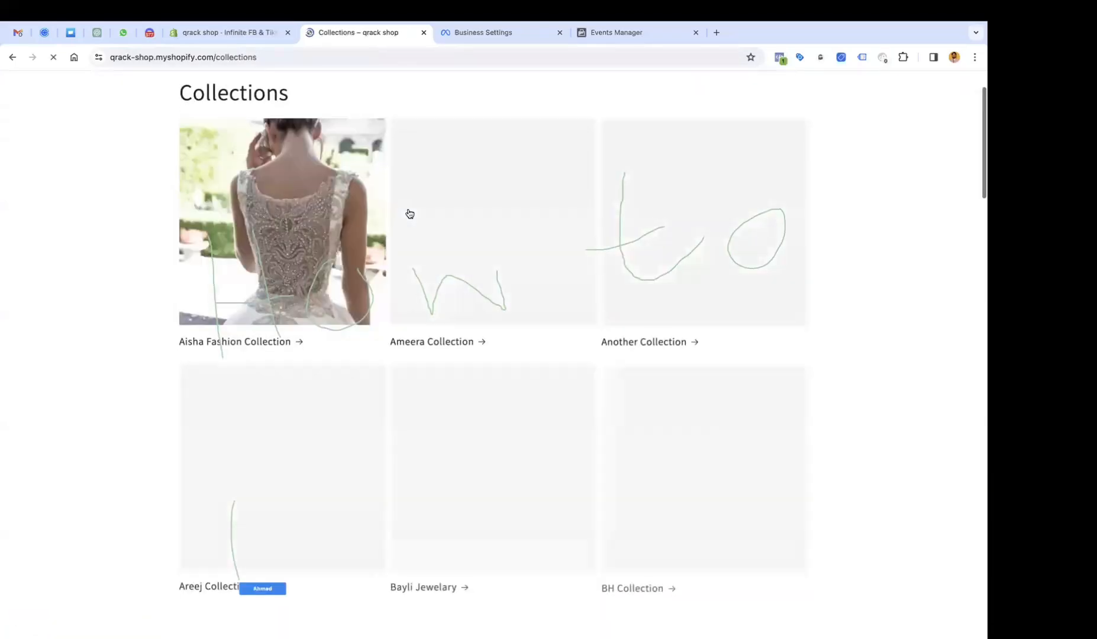
pyautogui.click(684, 423)
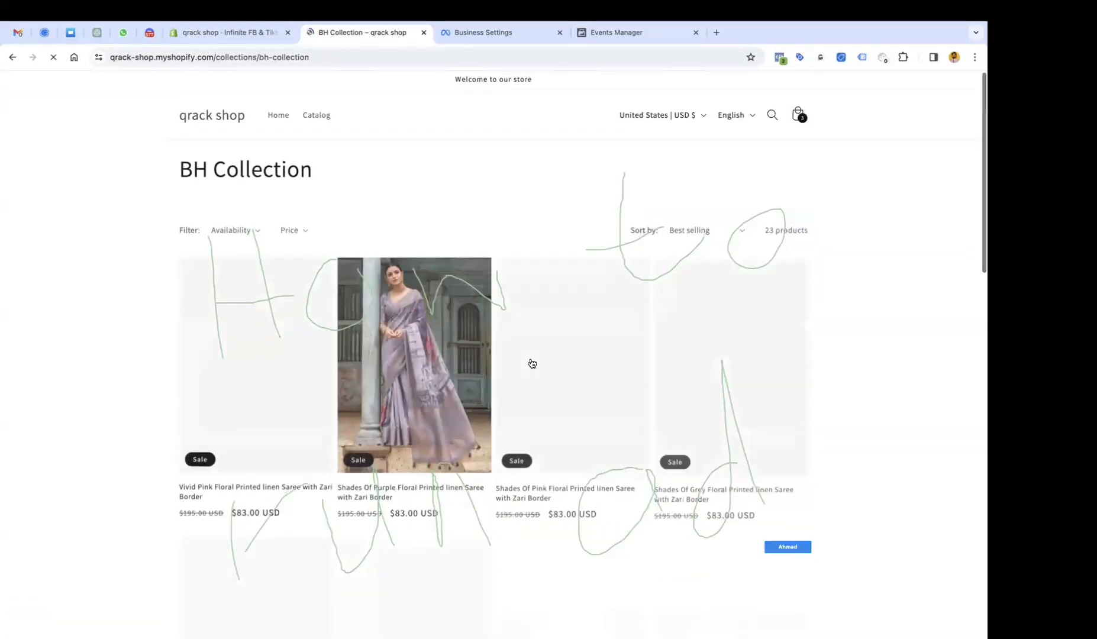
pyautogui.scroll(-1, 531, 364)
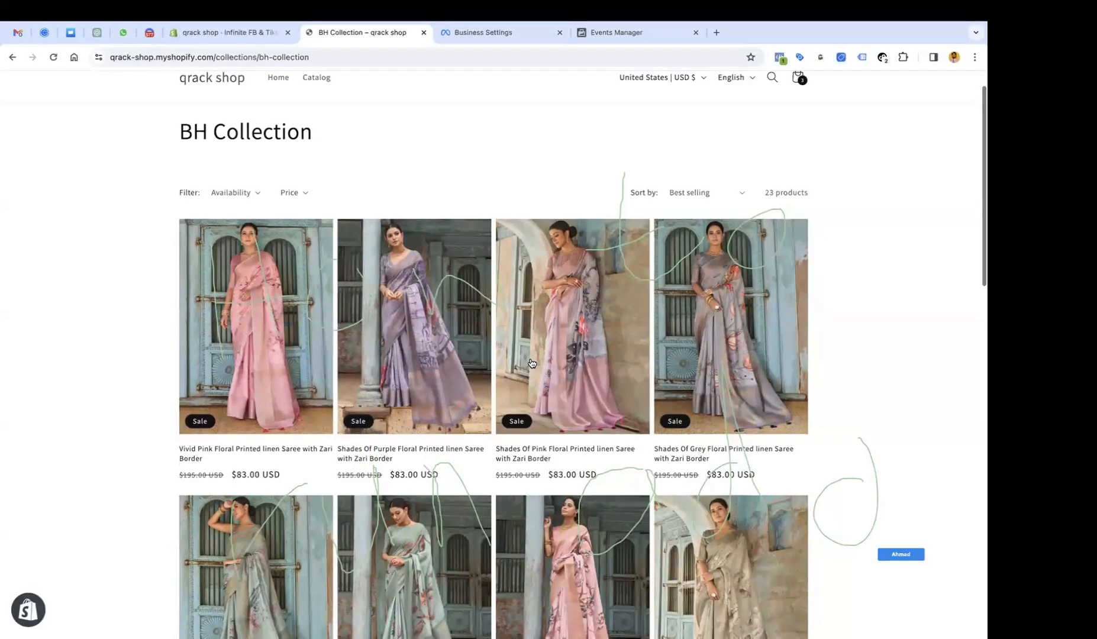
pyautogui.scroll(-4, 532, 364)
pyautogui.scroll(-8, 568, 425)
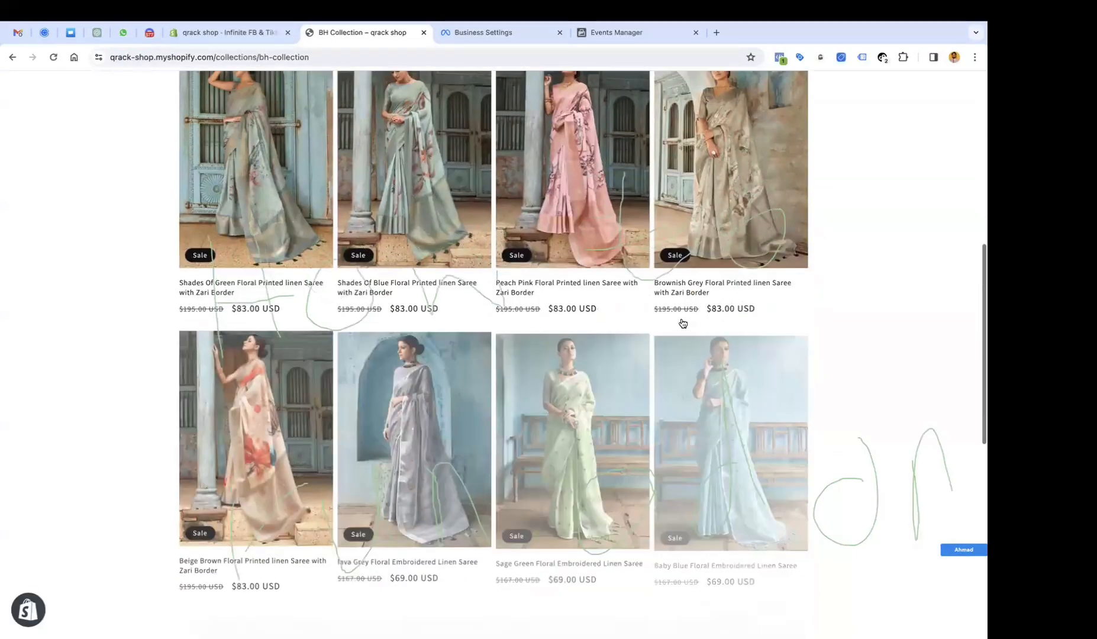
pyautogui.click(681, 324)
pyautogui.click(704, 362)
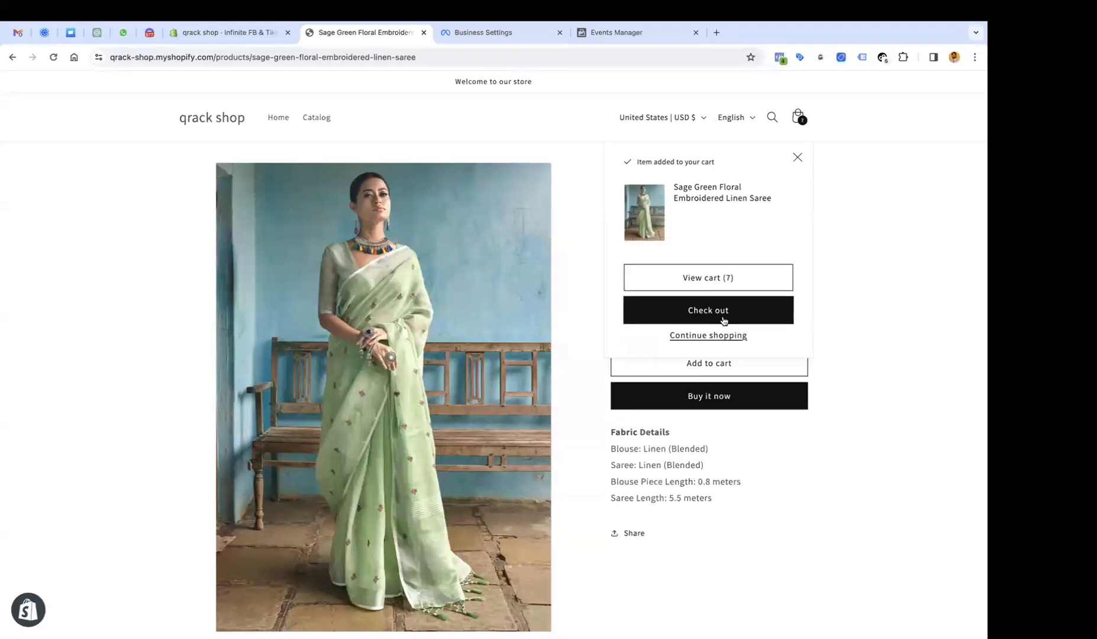
pyautogui.click(709, 275)
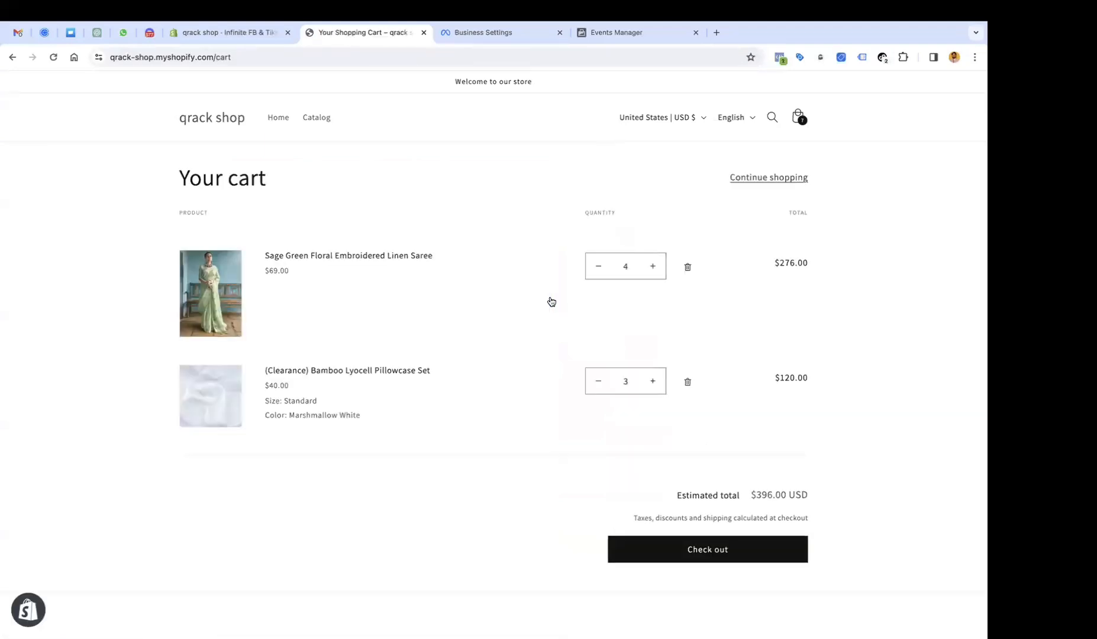
pyautogui.click(780, 57)
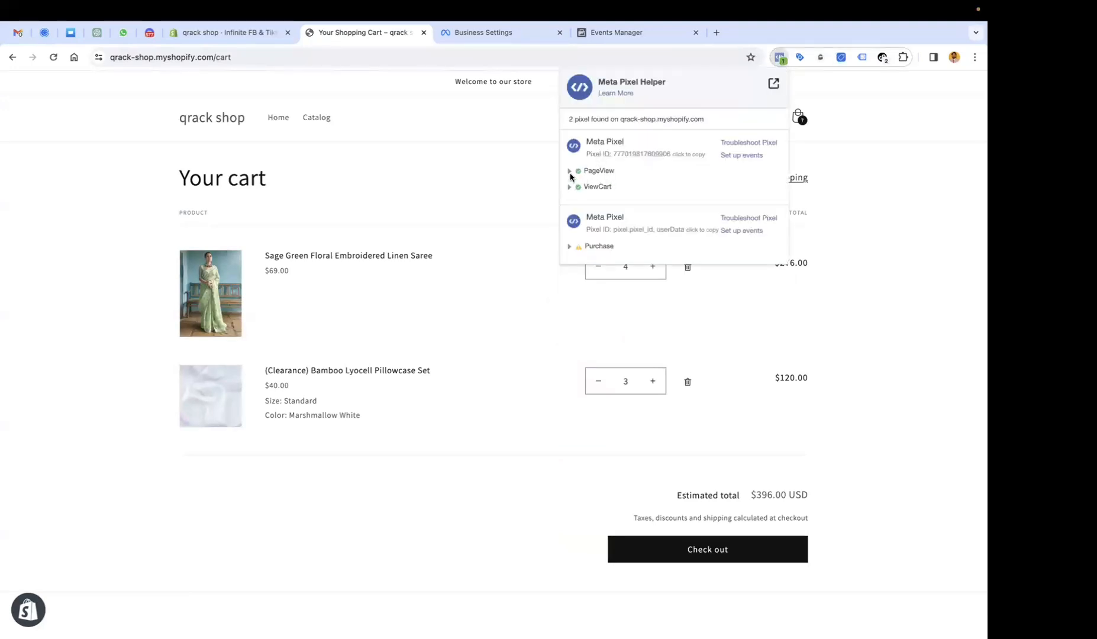
# Expand the PageView and ViewCart events and review their details, including action_source website.
pyautogui.click(569, 172)
pyautogui.moveTo(571, 228); pyautogui.dragTo(652, 275)
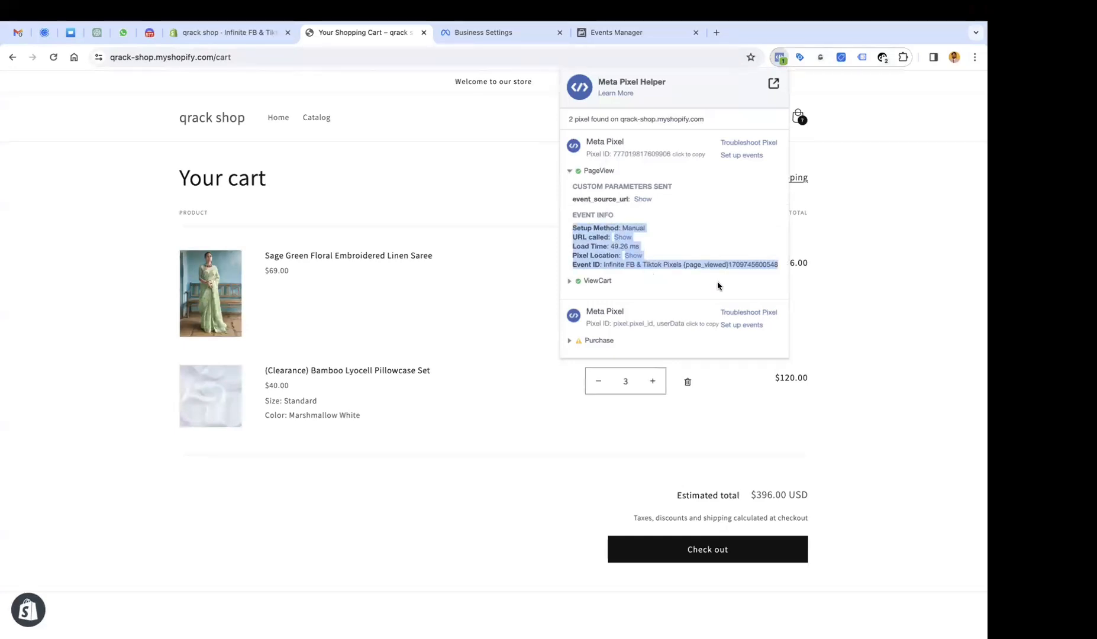
pyautogui.click(651, 283)
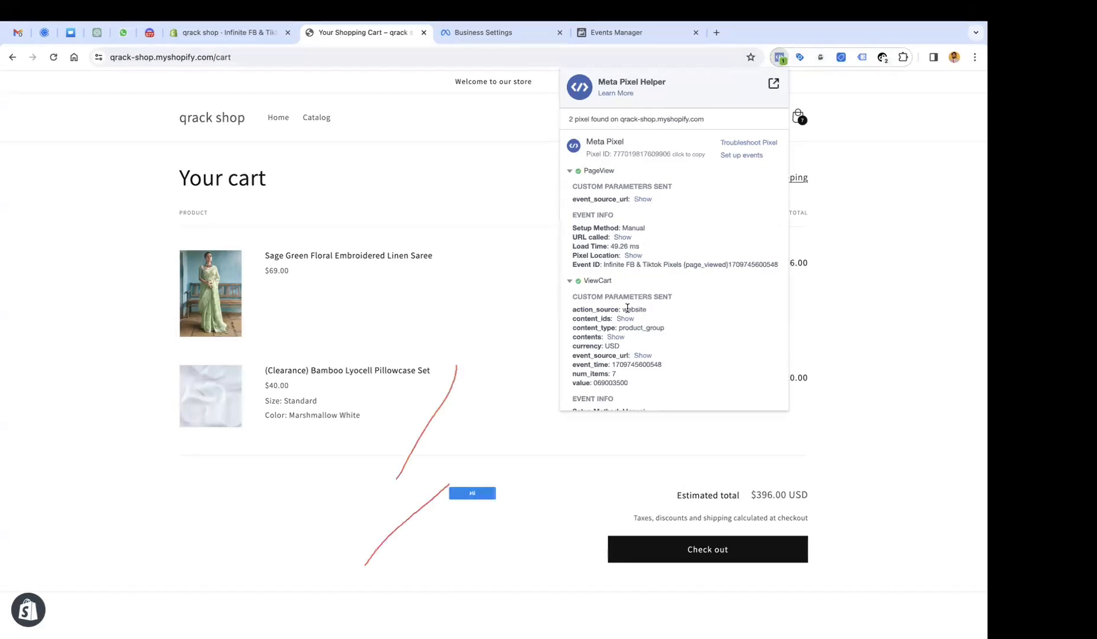
pyautogui.scroll(-4, 627, 308)
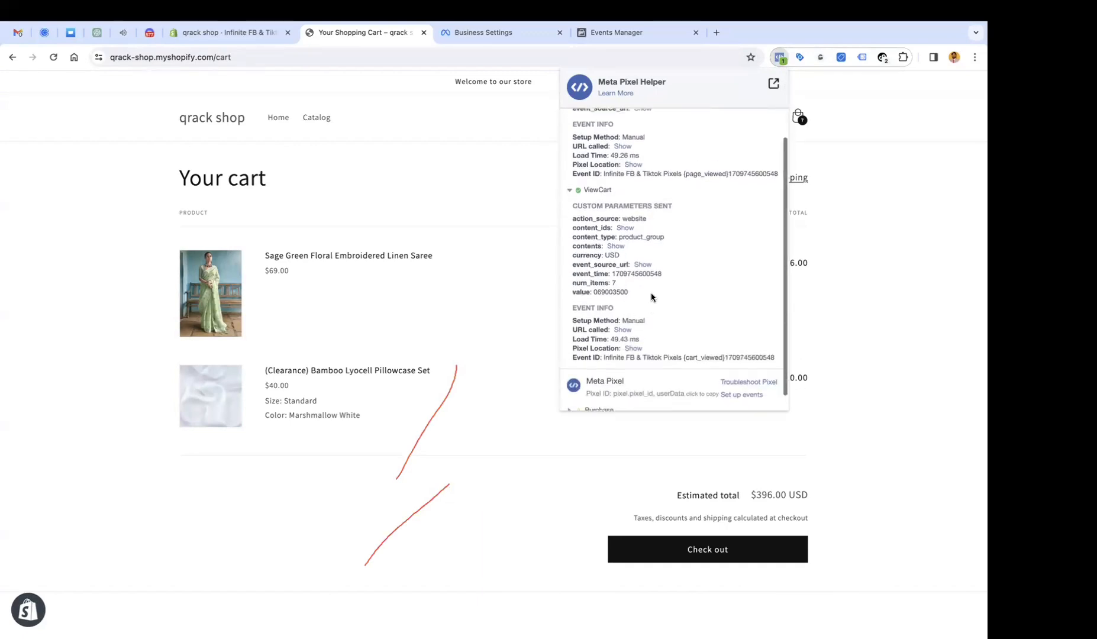
pyautogui.scroll(1, 651, 294)
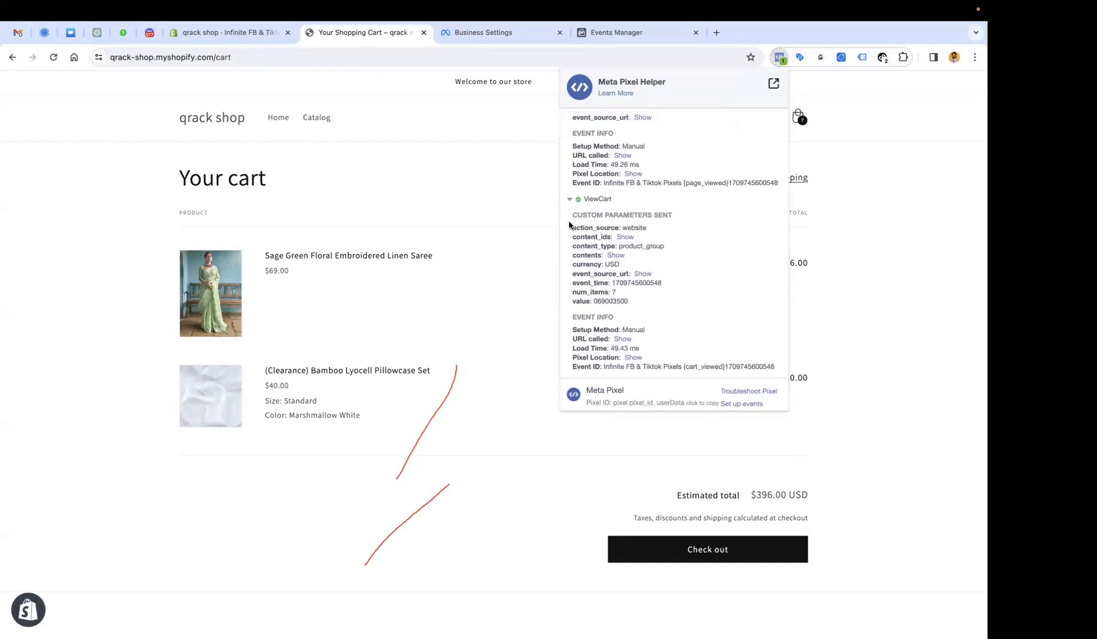
pyautogui.moveTo(569, 225); pyautogui.dragTo(649, 226)
# Reveal ViewCart's content_ids, contents and event source URL, noting USD and num_items 7, then check out.
pyautogui.click(626, 238)
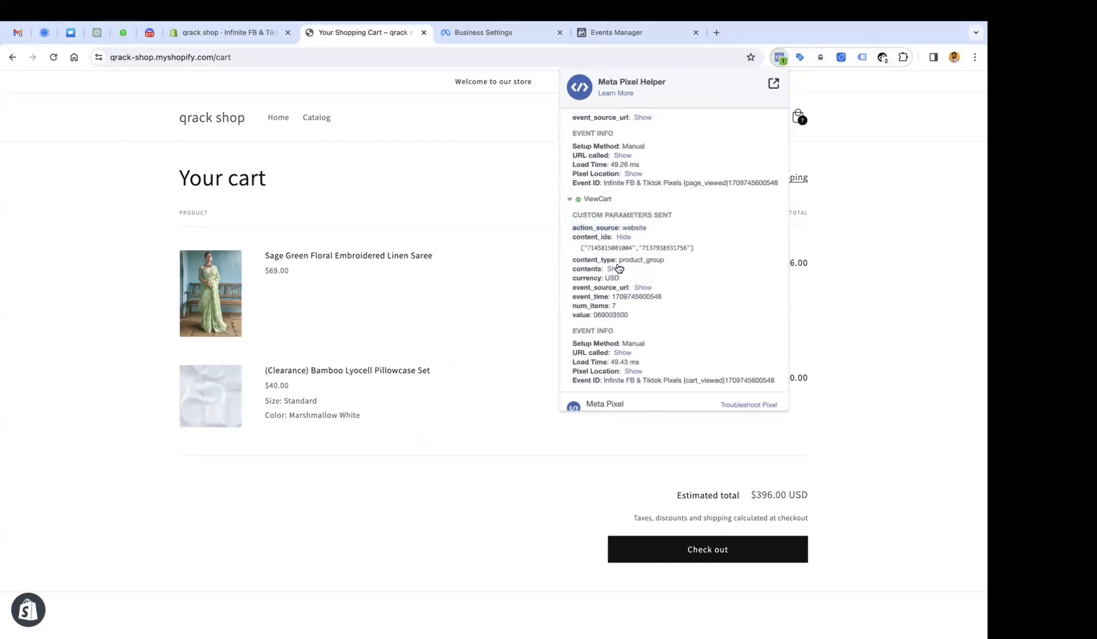
pyautogui.click(617, 269)
pyautogui.moveTo(580, 278)
pyautogui.mouseDown()
pyautogui.moveTo(705, 280)
pyautogui.moveTo(679, 287)
pyautogui.moveTo(697, 287)
pyautogui.mouseUp()
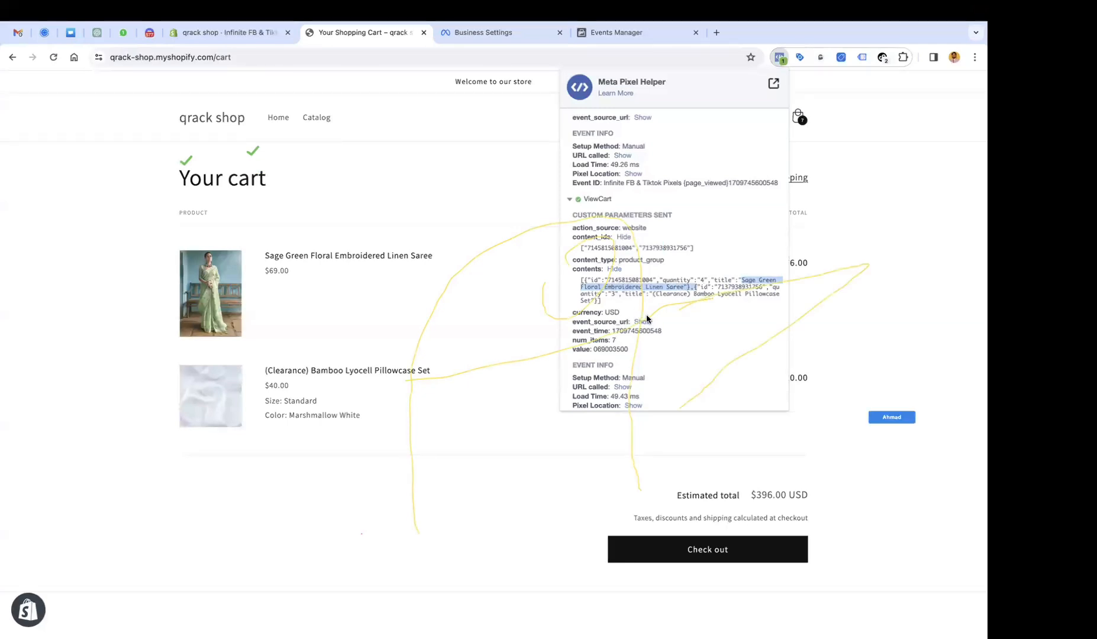
pyautogui.moveTo(574, 313)
pyautogui.mouseDown()
pyautogui.moveTo(633, 315)
pyautogui.moveTo(589, 335)
pyautogui.mouseUp()
pyautogui.click(642, 322)
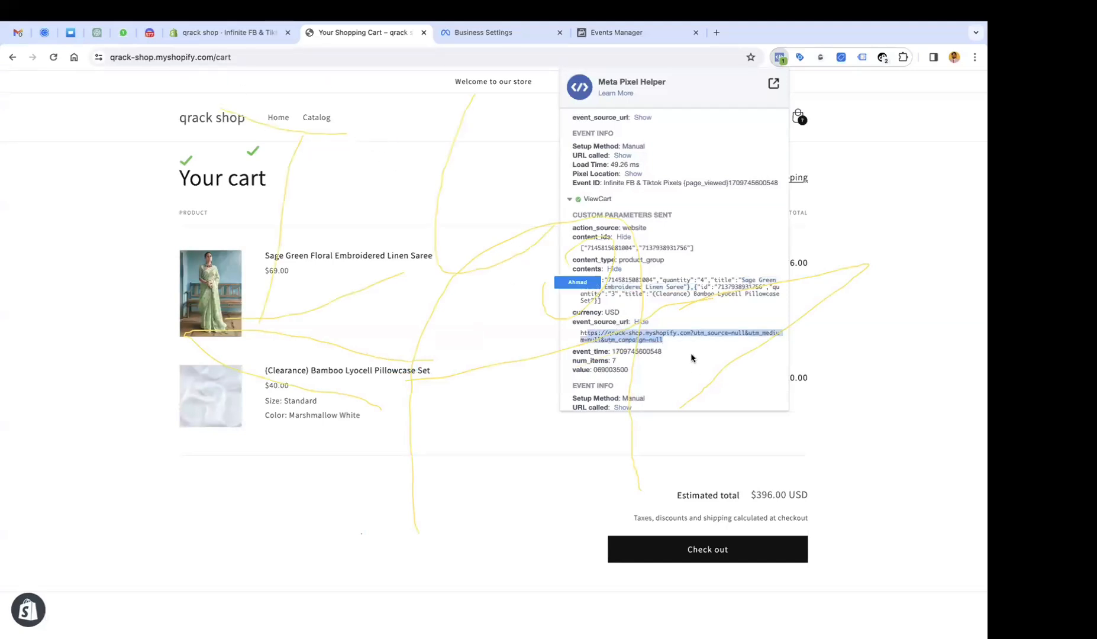
pyautogui.moveTo(575, 352); pyautogui.dragTo(683, 354)
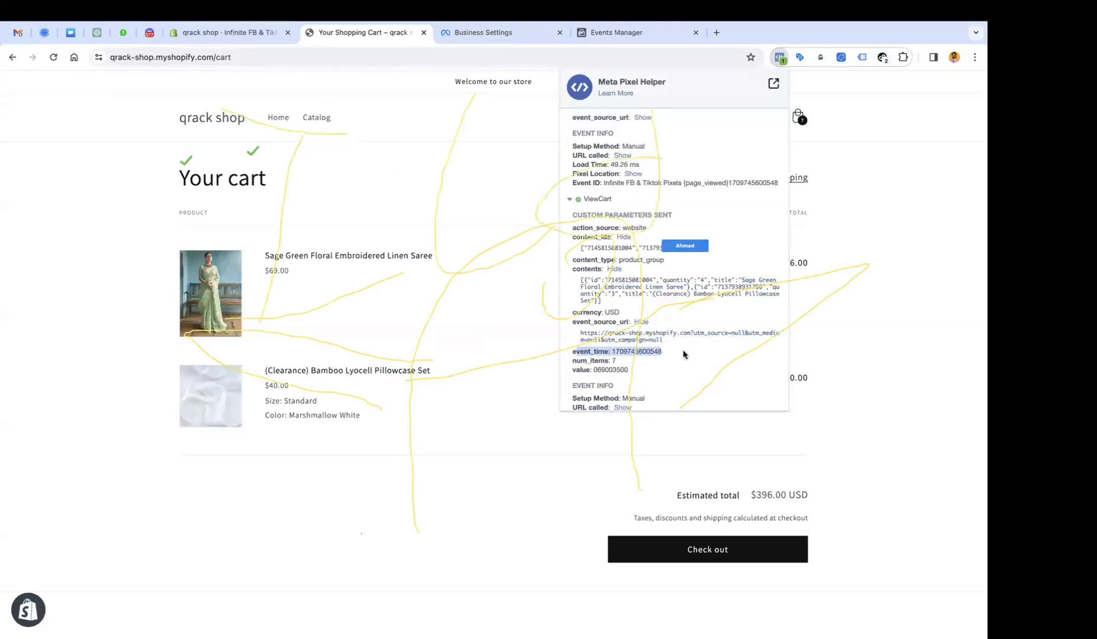
pyautogui.moveTo(618, 361)
pyautogui.mouseDown()
pyautogui.moveTo(563, 362)
pyautogui.moveTo(643, 373)
pyautogui.mouseUp()
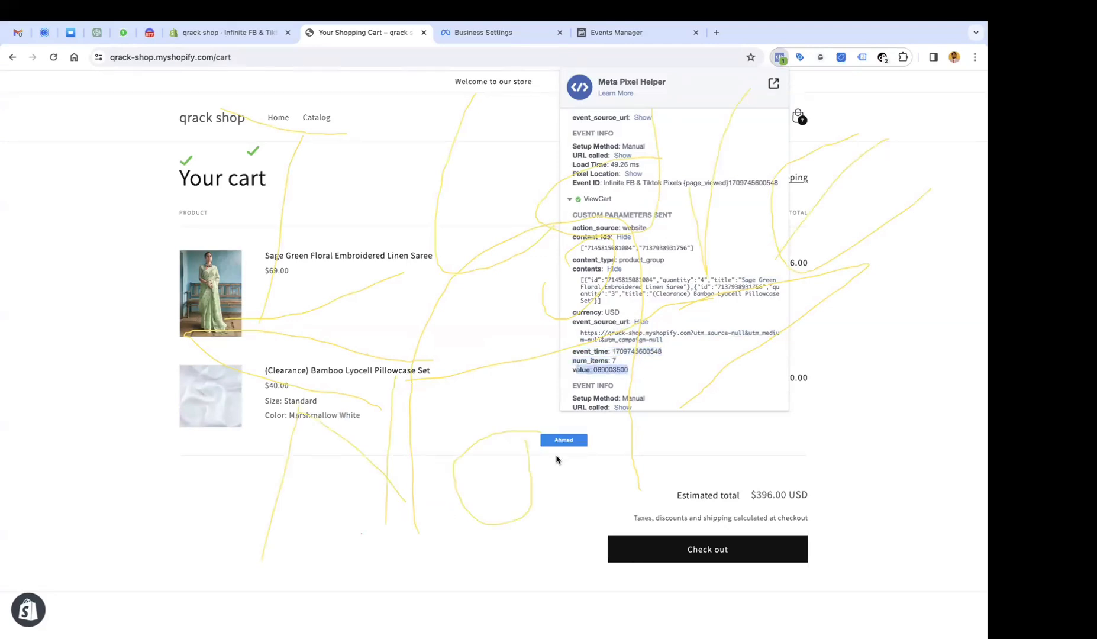
pyautogui.click(557, 459)
pyautogui.click(717, 550)
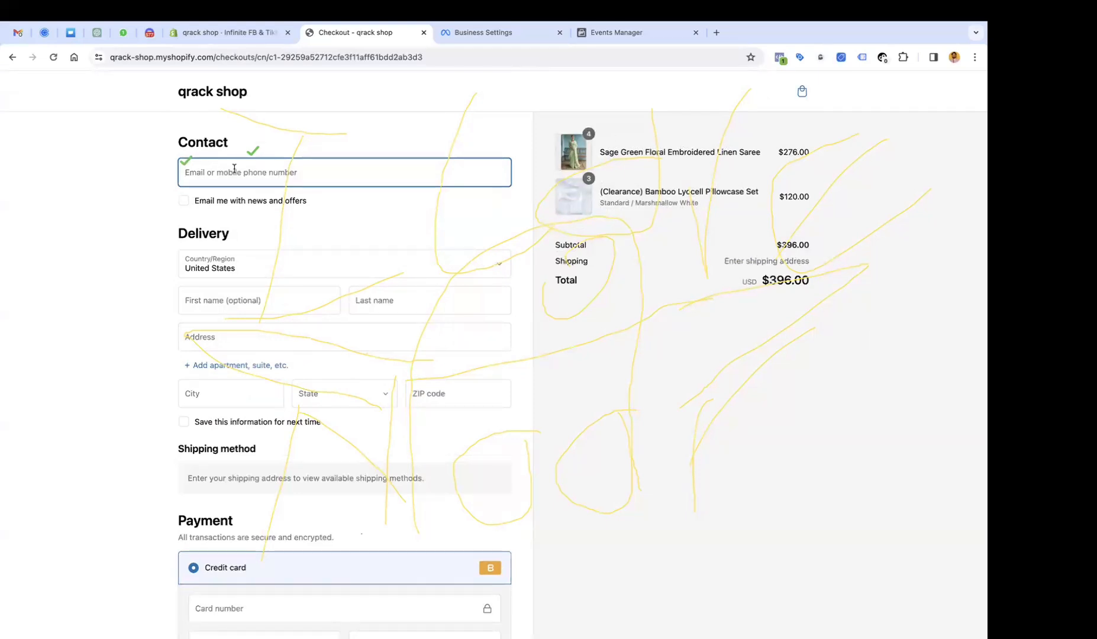
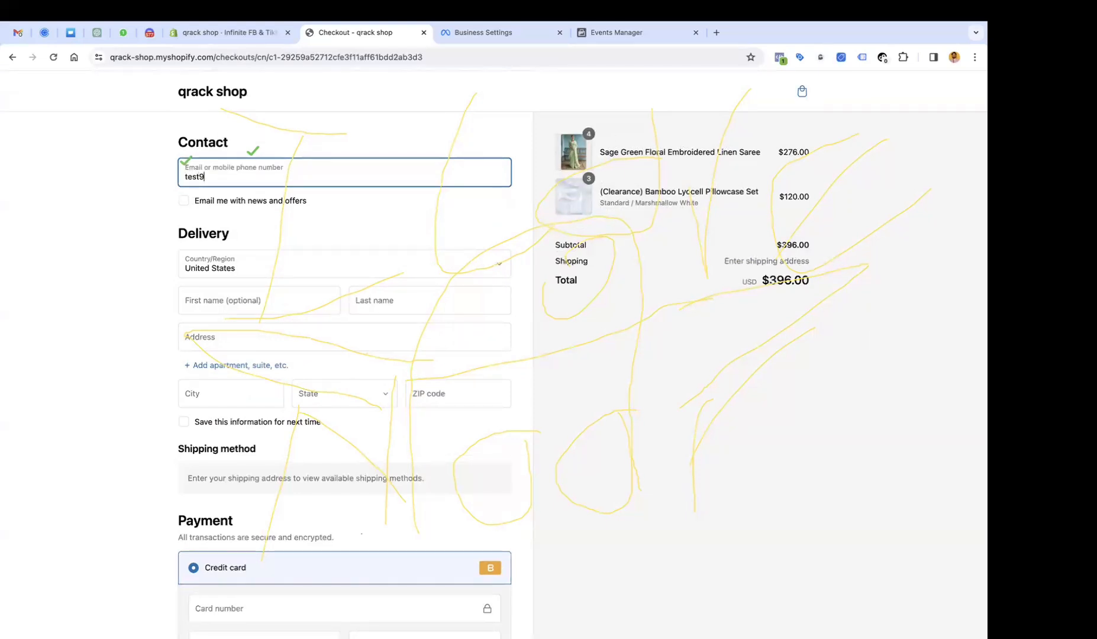
# Enter the contact e-mail address and check which pixels fire on checkout.
pyautogui.press('Tab')
pyautogui.press('Tab')
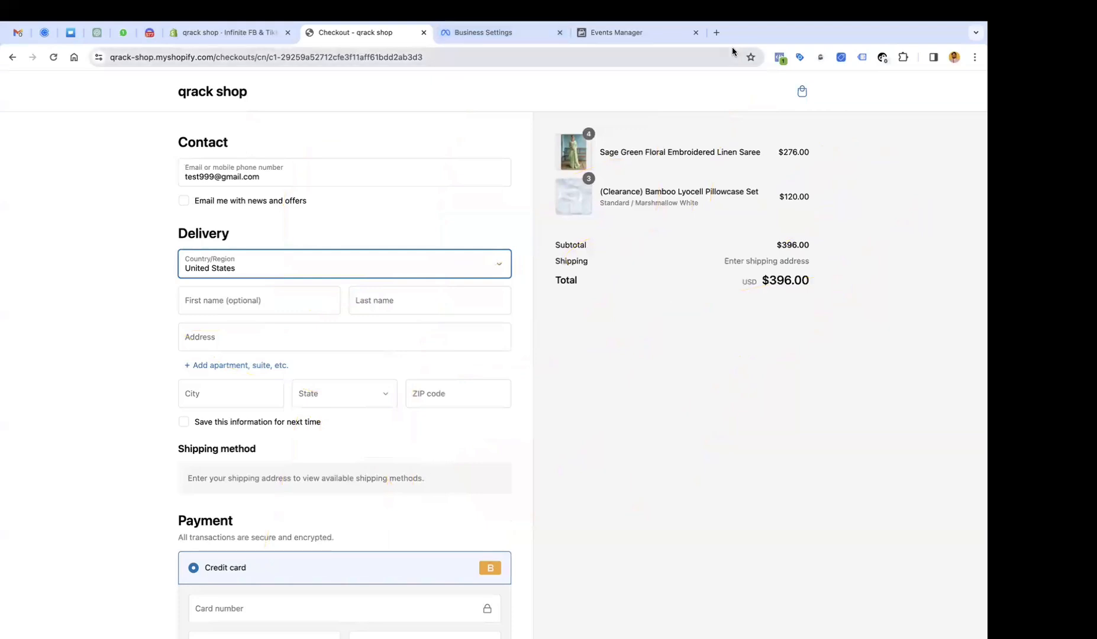
pyautogui.click(780, 57)
pyautogui.click(594, 246)
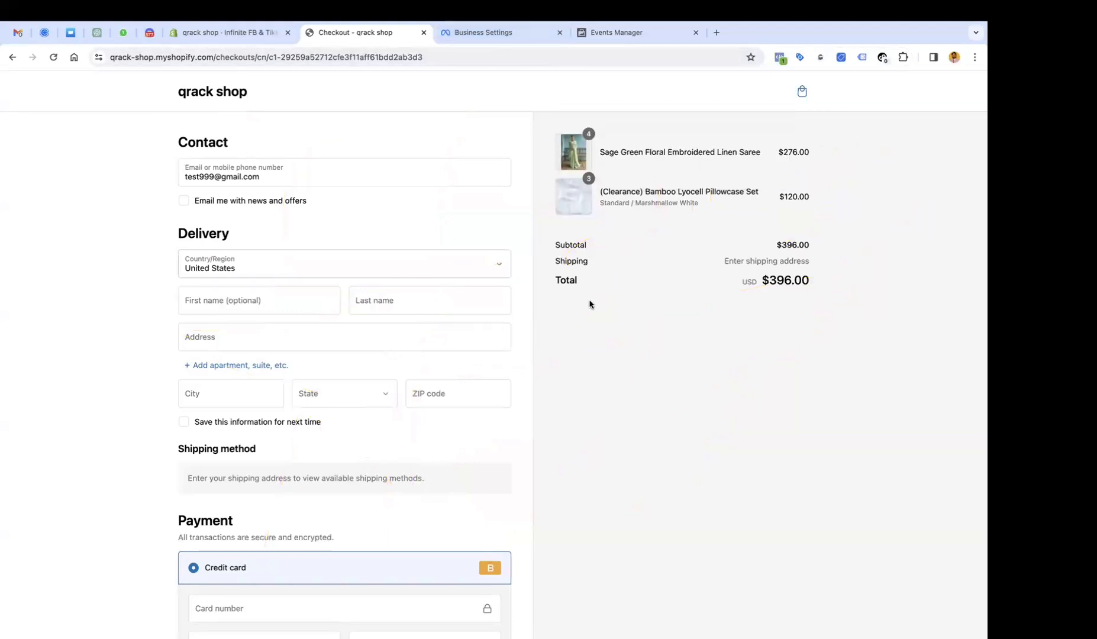
# Fill in the delivery first name, last name and street address.
pyautogui.click(251, 297)
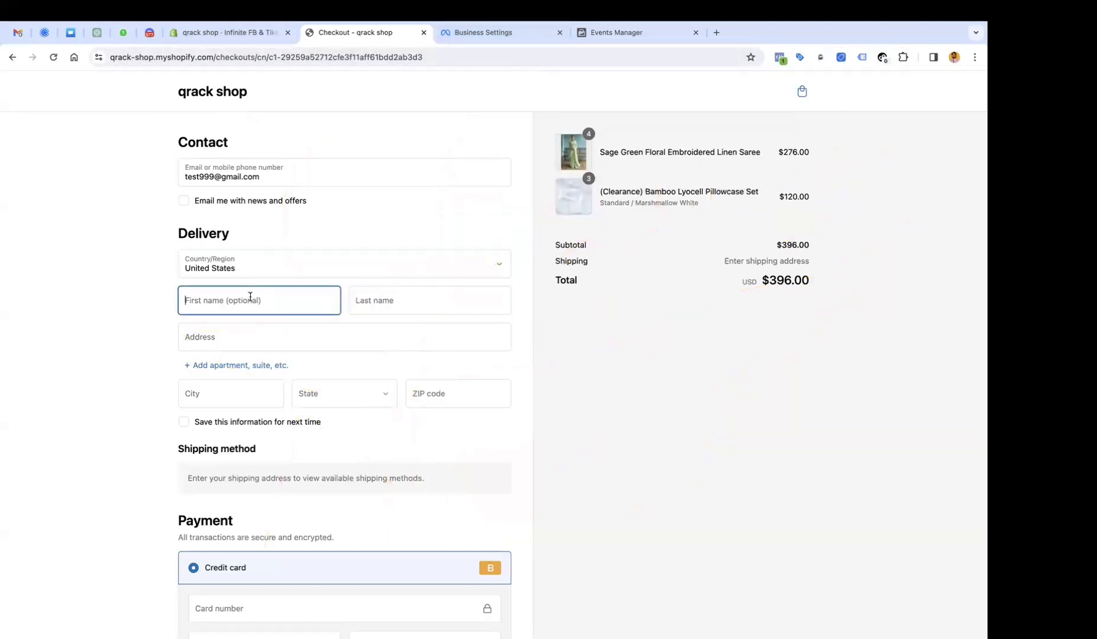
pyautogui.write('new y')
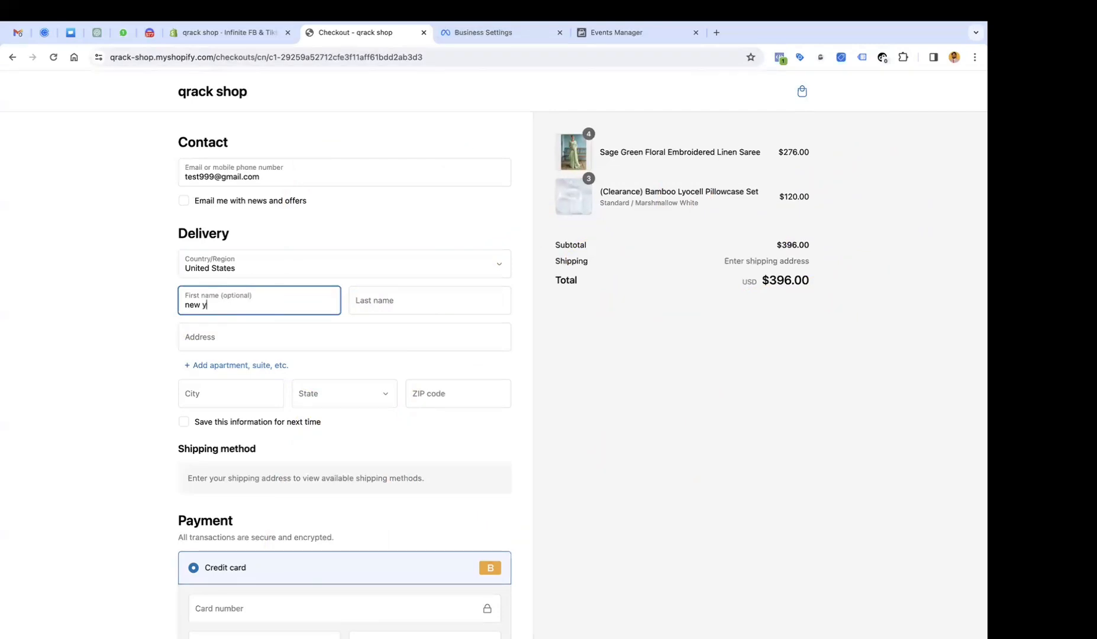
pyautogui.write('ork')
pyautogui.press('Tab')
pyautogui.write('new')
pyautogui.press('BackSpace')
pyautogui.press('BackSpace')
pyautogui.press('BackSpace')
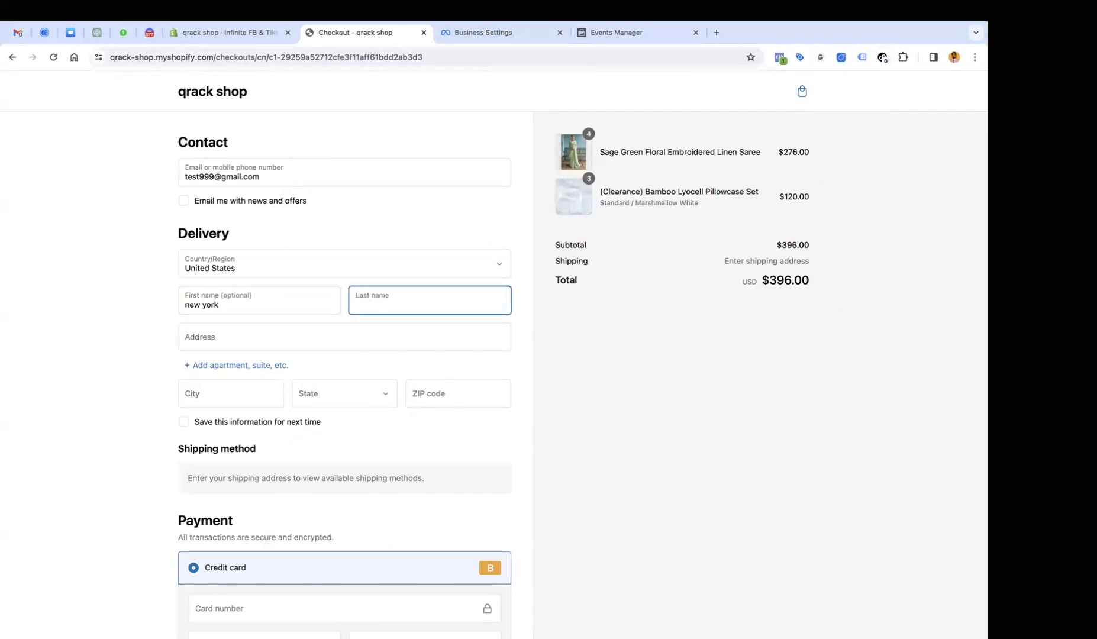
pyautogui.write('kakak')
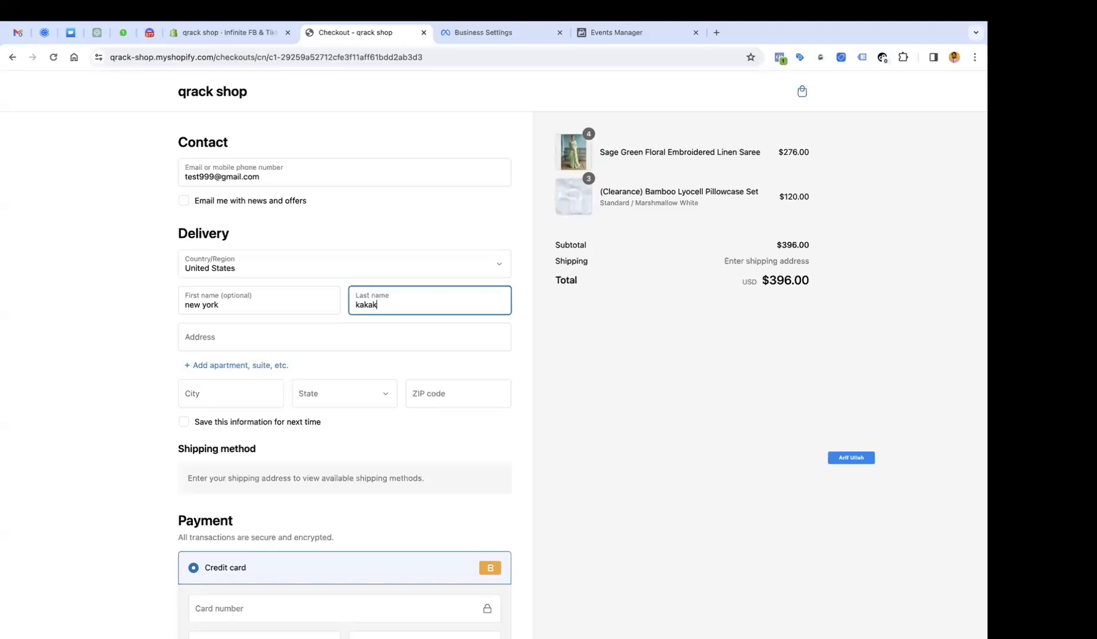
pyautogui.press('Tab')
pyautogui.write('new')
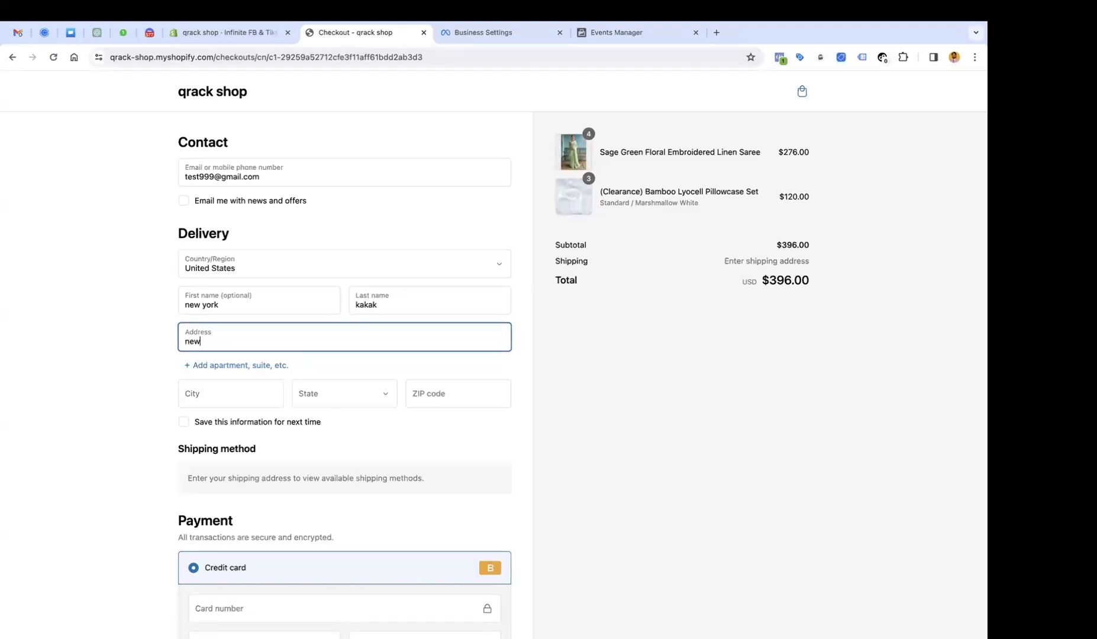
pyautogui.write(' york')
pyautogui.press('Tab')
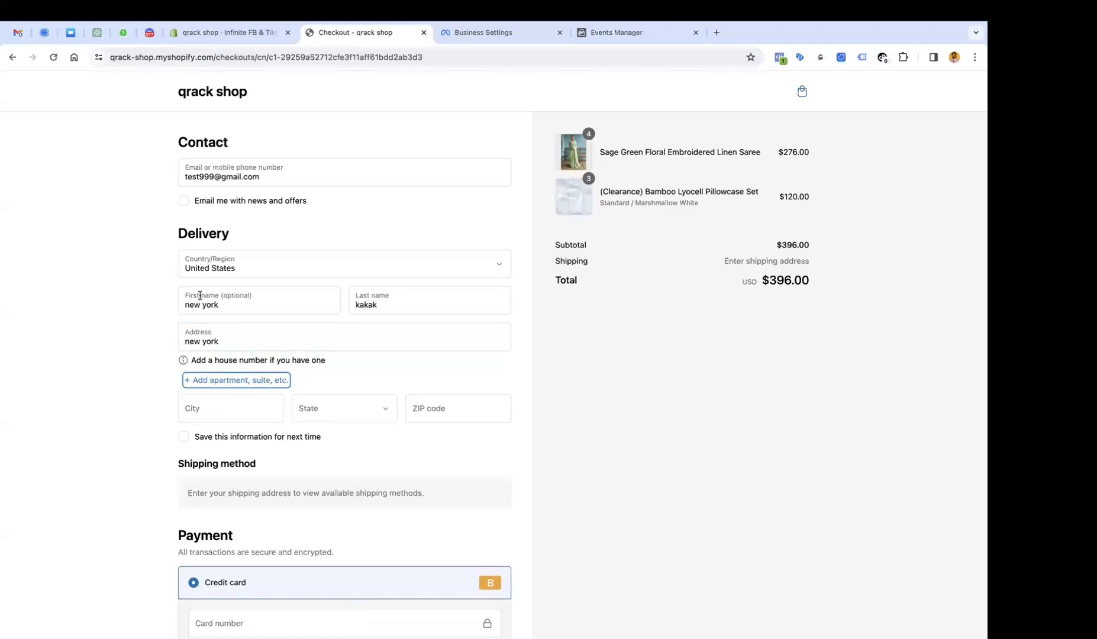
pyautogui.tripleClick(254, 305)
pyautogui.write('akak')
pyautogui.press('Tab')
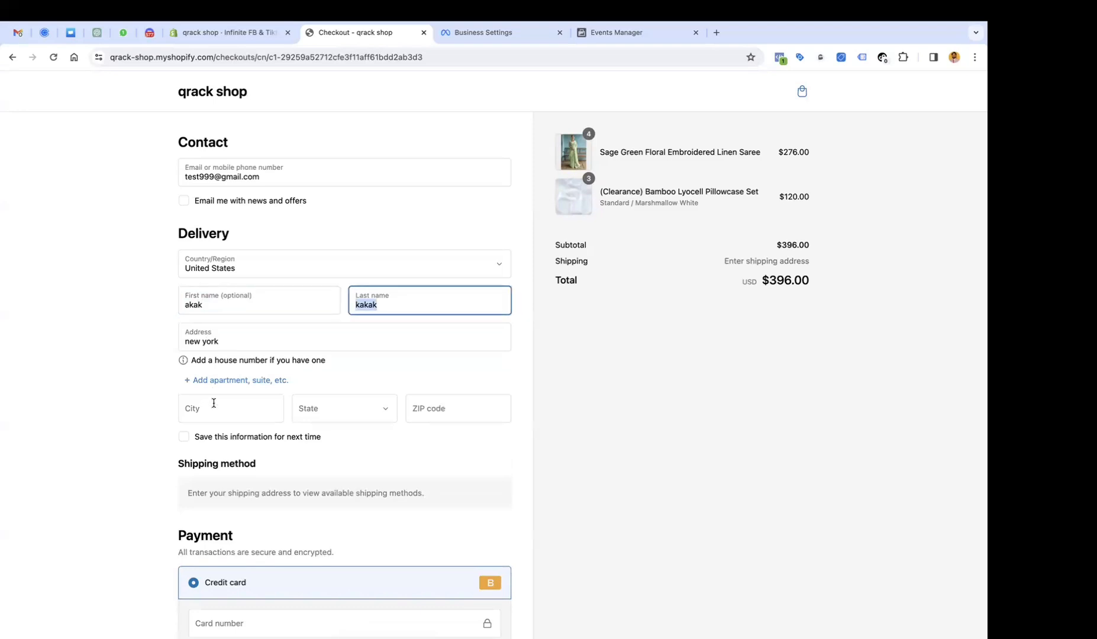
# Set the city and state to New York and enter the ZIP code.
pyautogui.click(219, 408)
pyautogui.write('n')
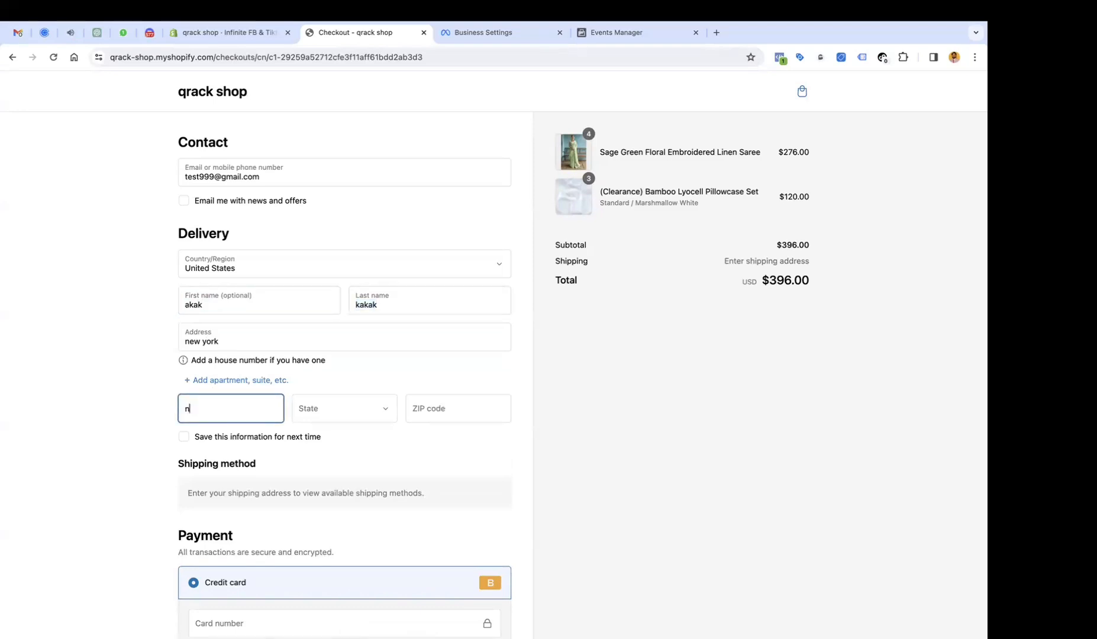
pyautogui.write('ew york')
pyautogui.press('Tab')
pyautogui.press('n')
pyautogui.press('Down')
pyautogui.press('Down')
pyautogui.press('Down')
pyautogui.press('Down')
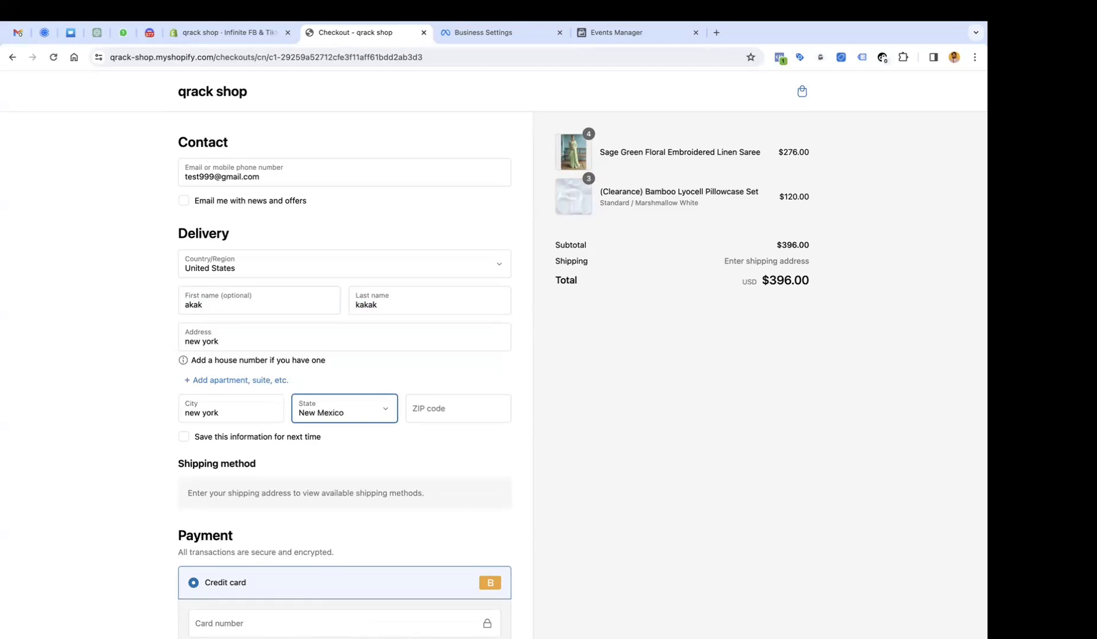
pyautogui.press('Down')
pyautogui.press('Tab')
pyautogui.write('10001')
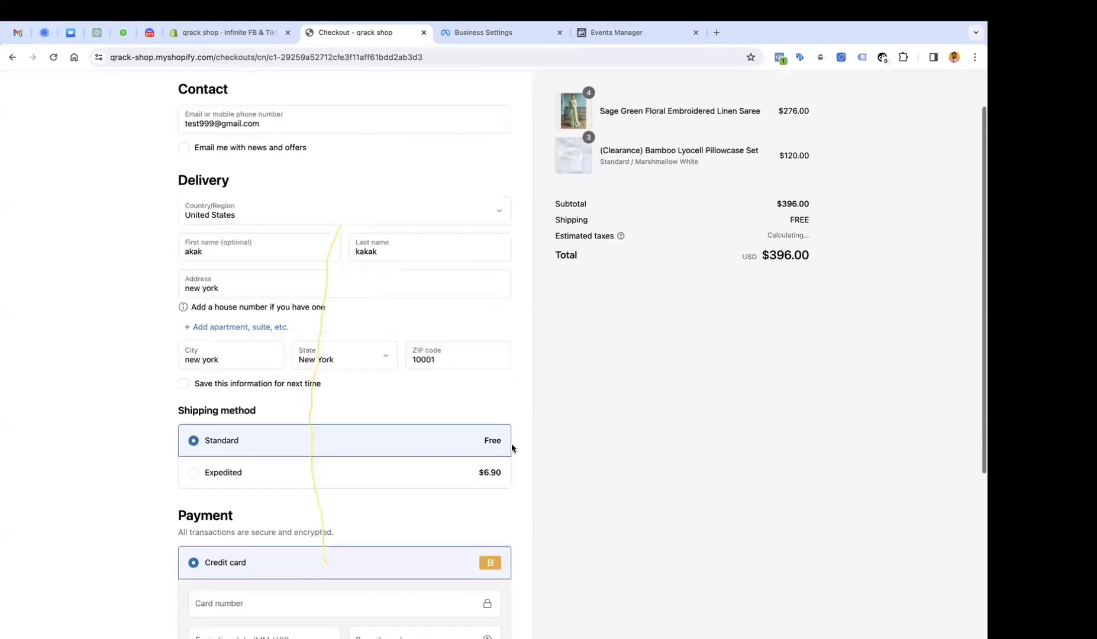
# Enter the test card number, expiry 02/25 and security code, then pay for the $406.65 order.
pyautogui.scroll(-4, 356, 380)
pyautogui.click(273, 439)
pyautogui.write('1')
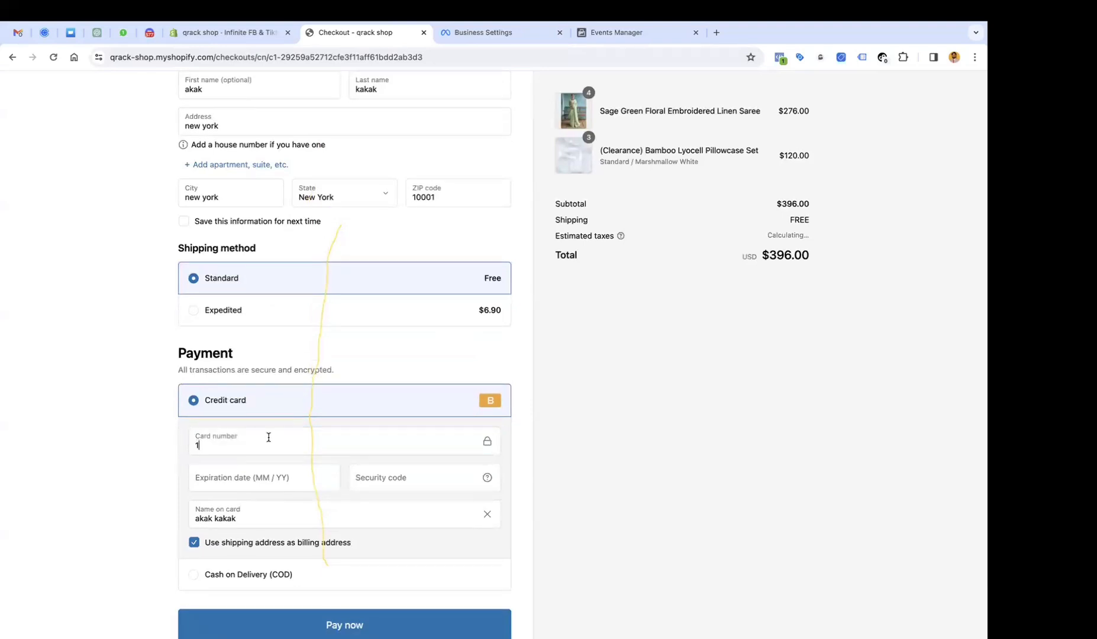
pyautogui.click(242, 478)
pyautogui.write('1')
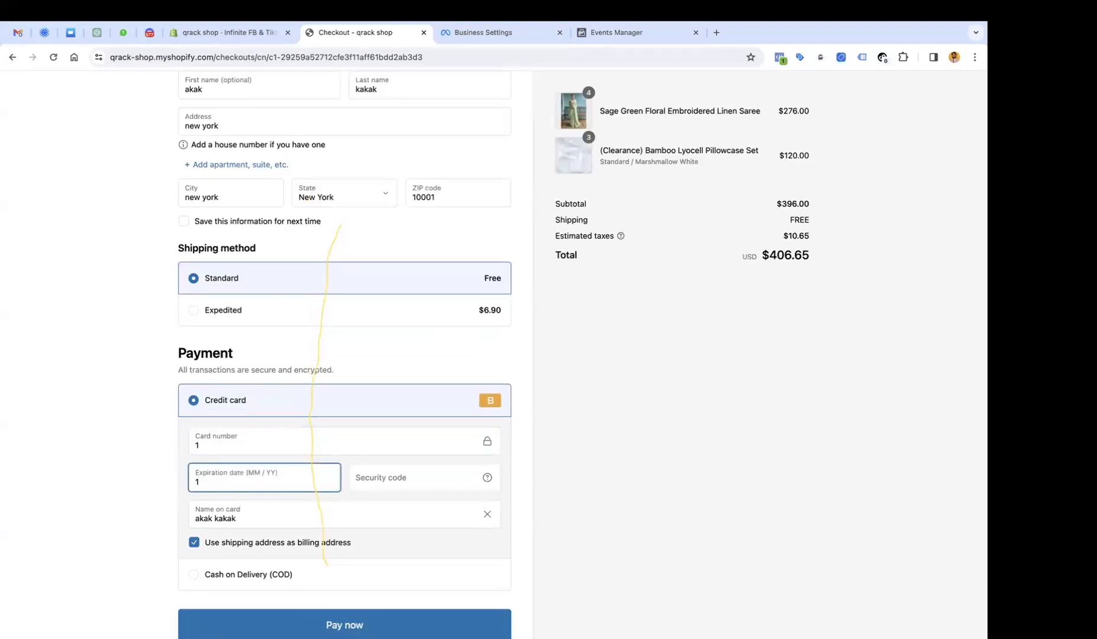
pyautogui.write('03 /')
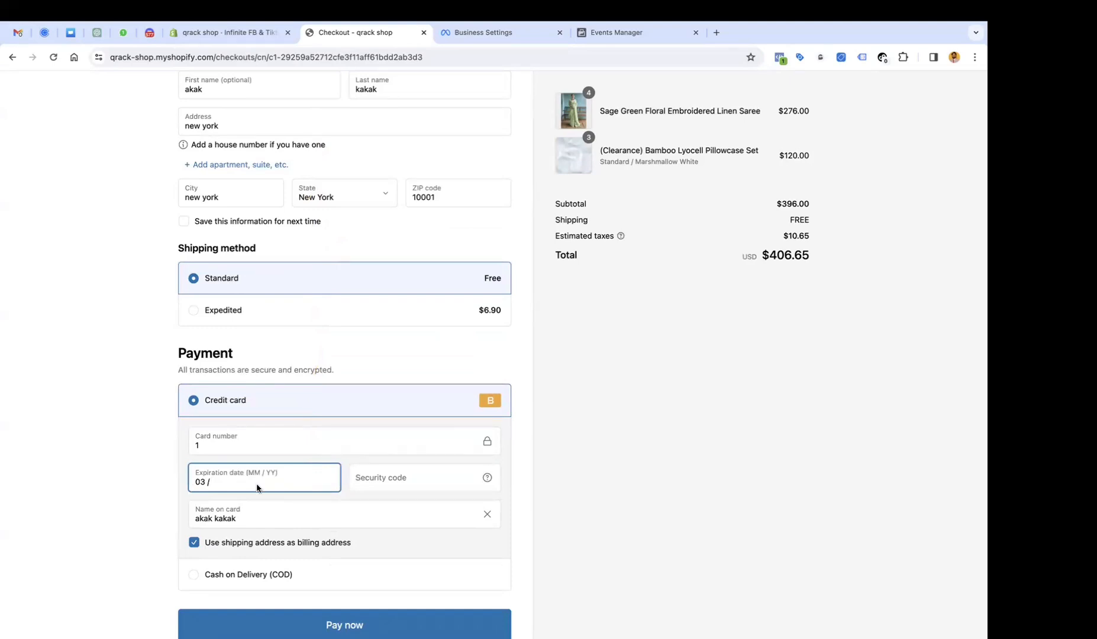
pyautogui.press('super+a')
pyautogui.write('0')
pyautogui.scroll(-2, 255, 480)
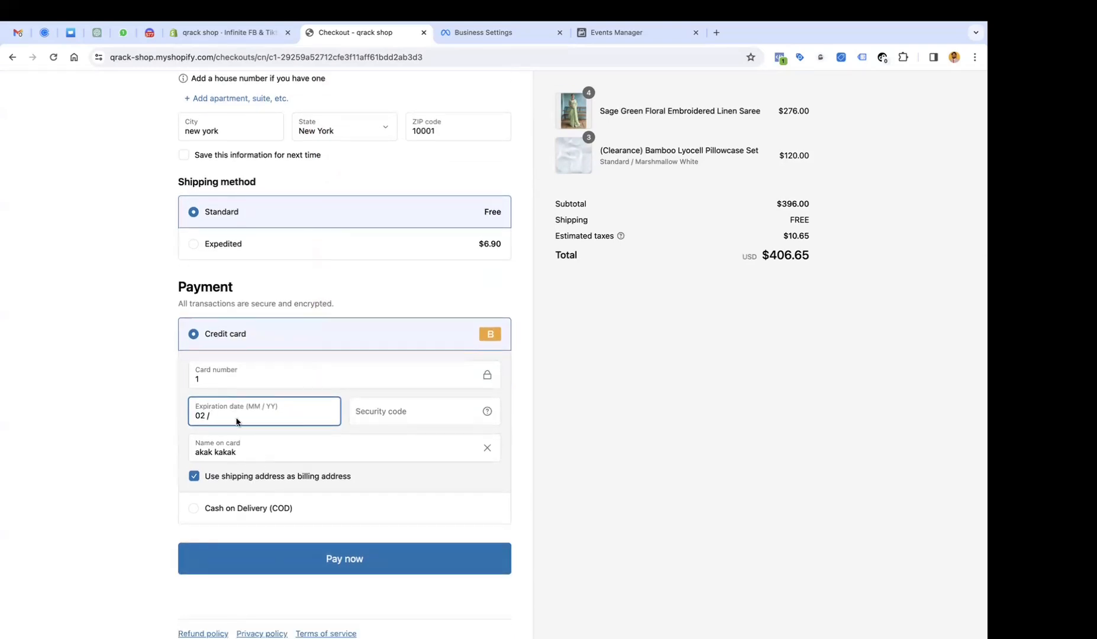
pyautogui.click(256, 437)
pyautogui.click(276, 418)
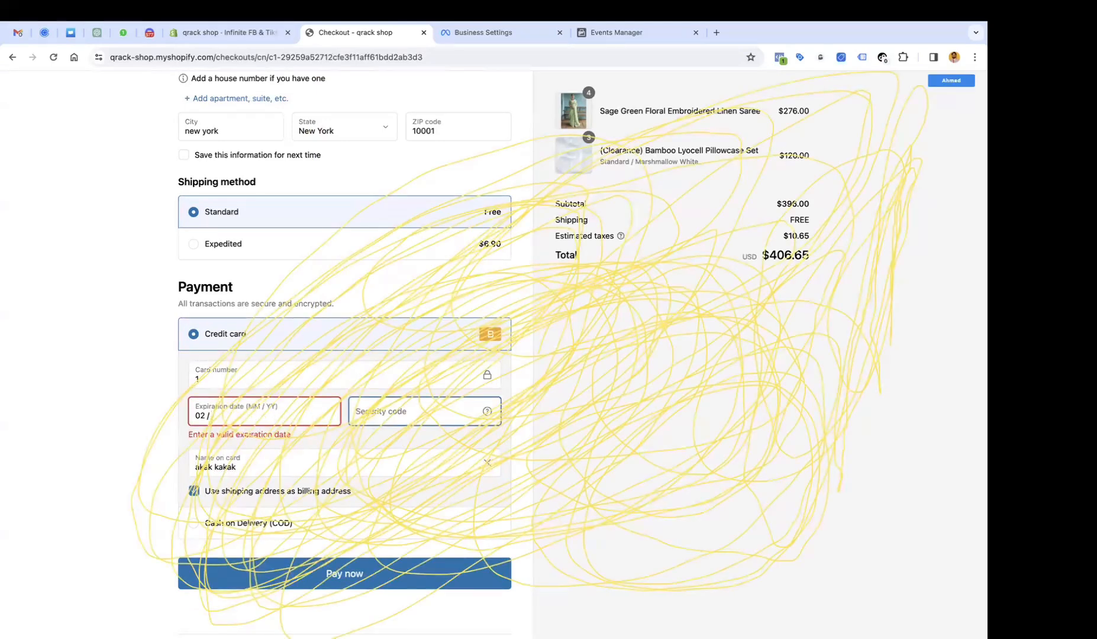
pyautogui.write('5')
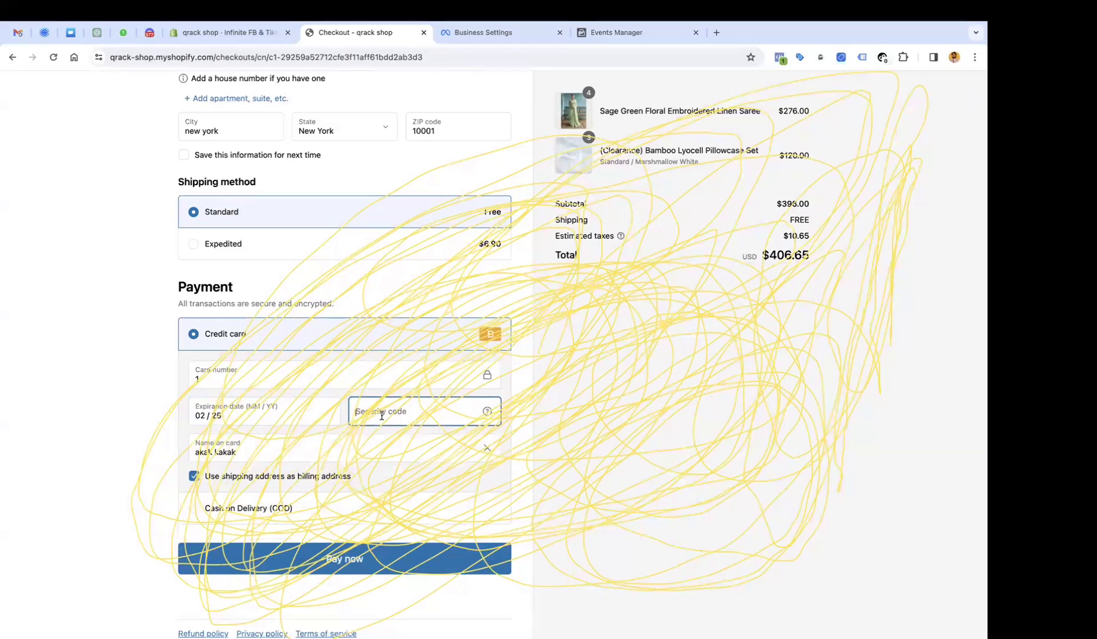
pyautogui.write('567')
pyautogui.scroll(-2, 351, 449)
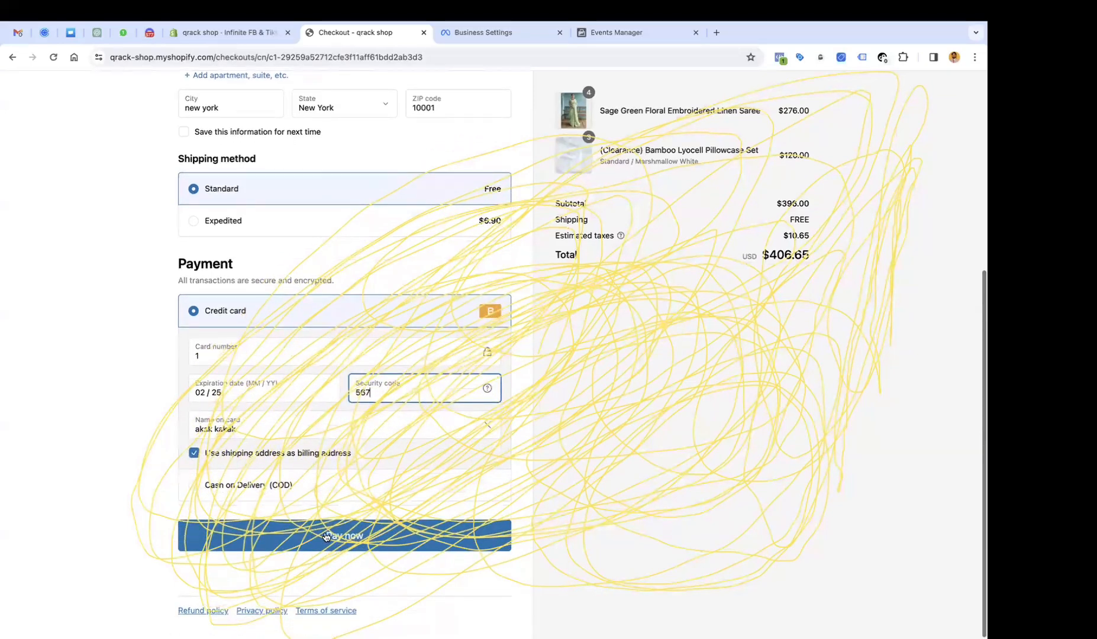
pyautogui.click(326, 536)
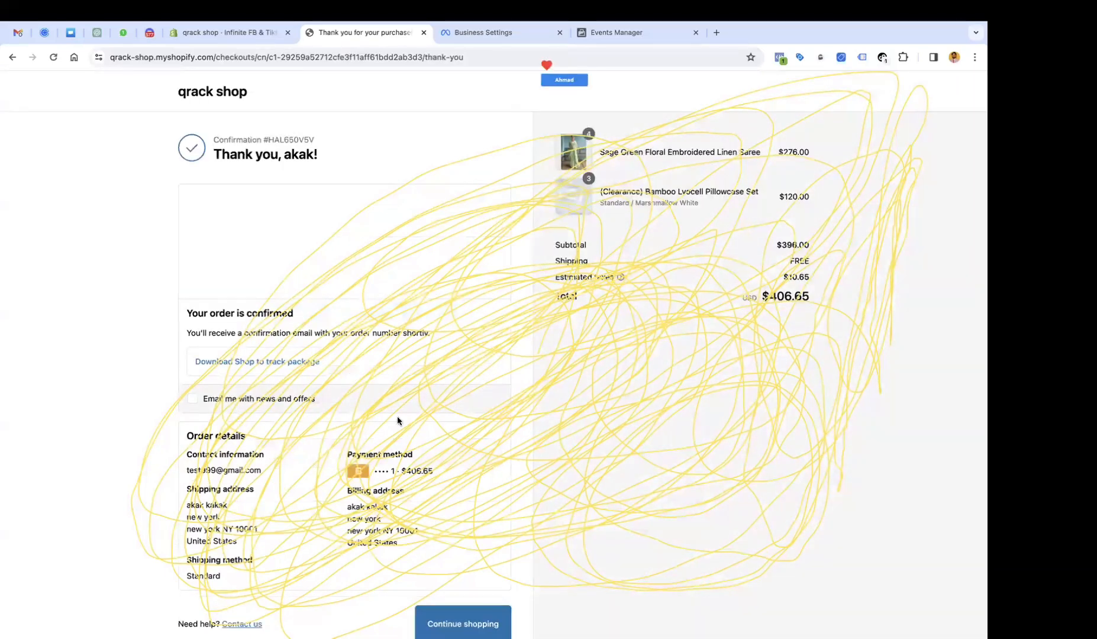
# Expand the Purchase event in Meta Pixel Helper and reveal its contents item list.
pyautogui.click(781, 58)
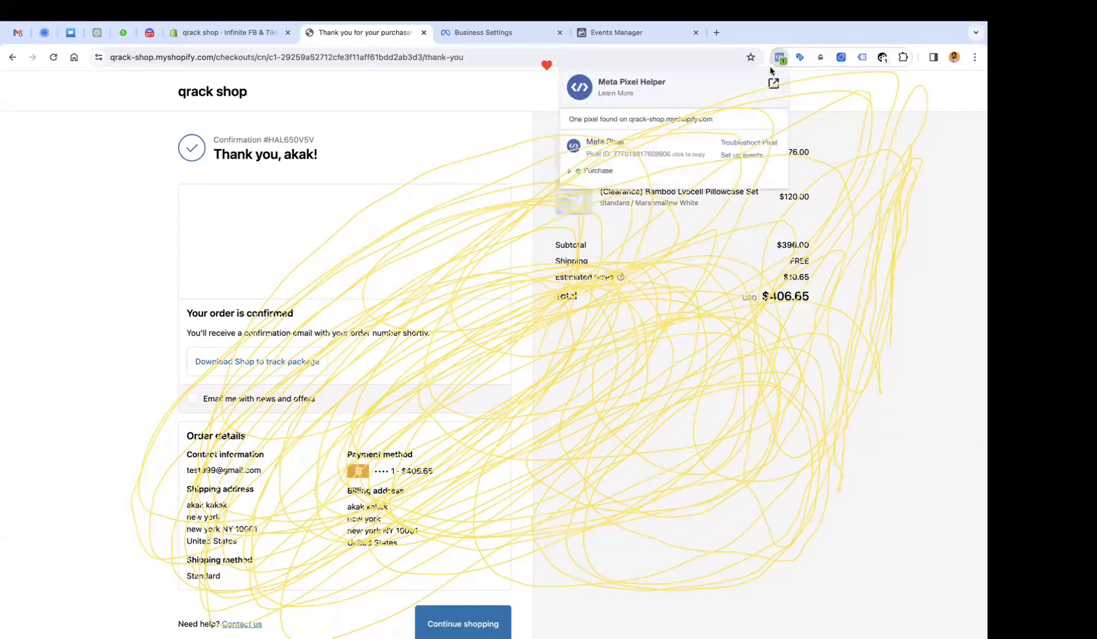
pyautogui.click(596, 173)
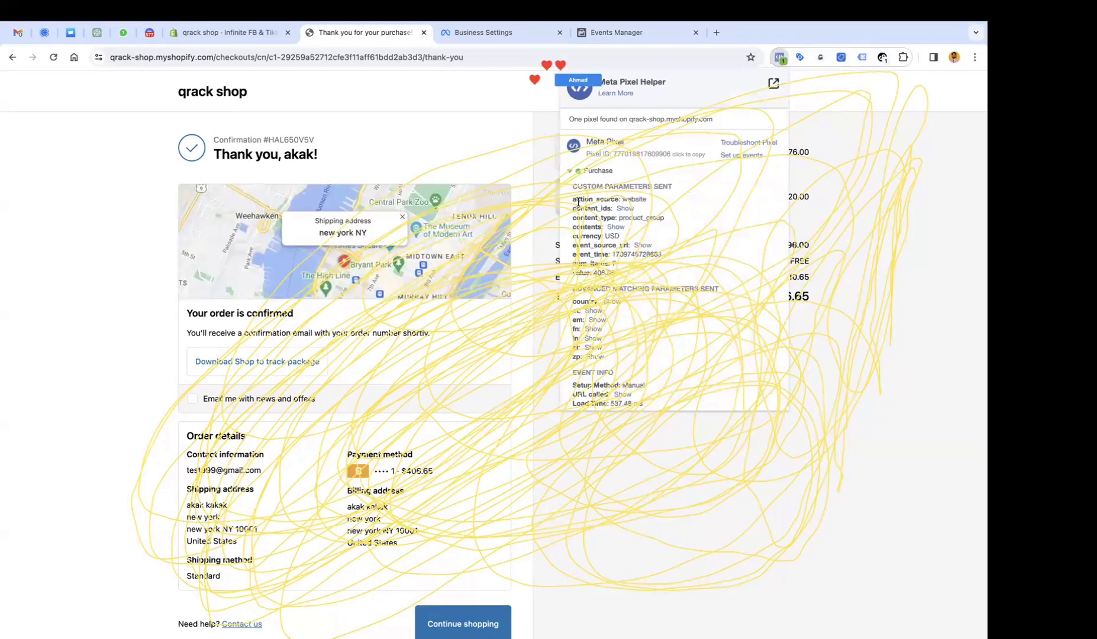
pyautogui.click(625, 209)
pyautogui.click(626, 208)
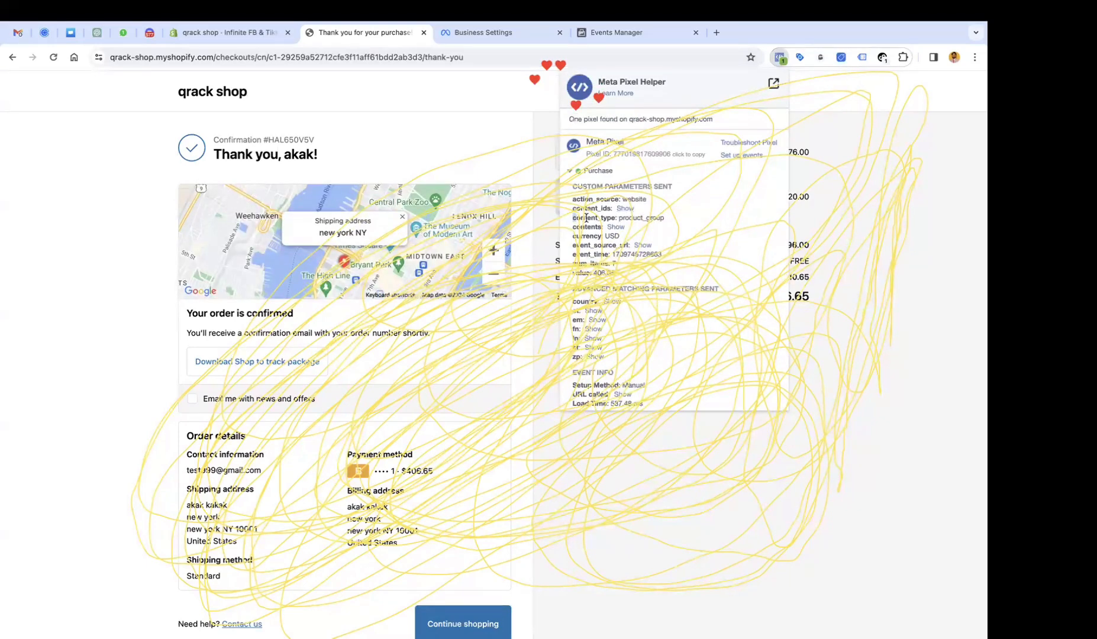
pyautogui.tripleClick(676, 216)
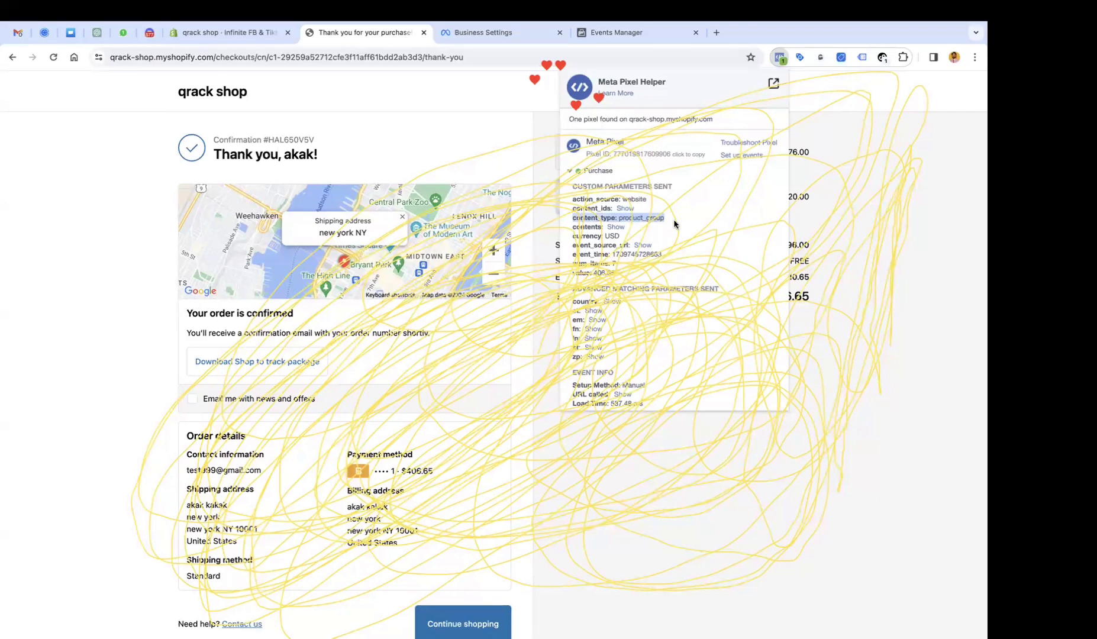
pyautogui.click(616, 227)
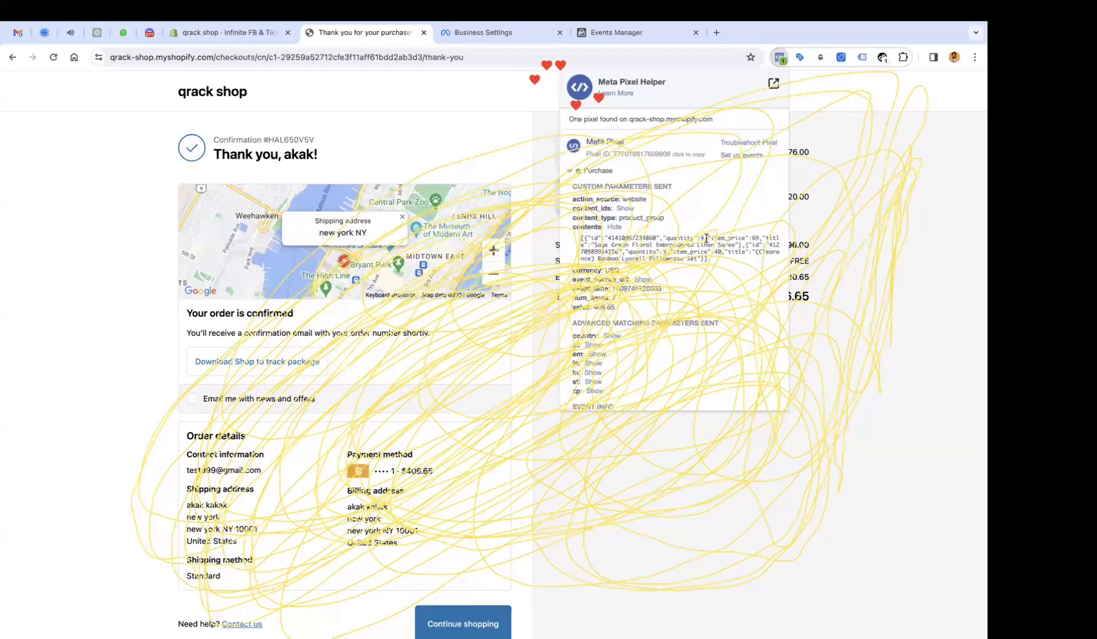
# Point out the contents items: the first item's price of 69 and the second item's quantity of 3.
pyautogui.moveTo(713, 239); pyautogui.dragTo(758, 239)
pyautogui.click(659, 252)
pyautogui.moveTo(629, 252); pyautogui.dragTo(669, 251)
pyautogui.click(724, 250)
pyautogui.moveTo(625, 250); pyautogui.dragTo(643, 286)
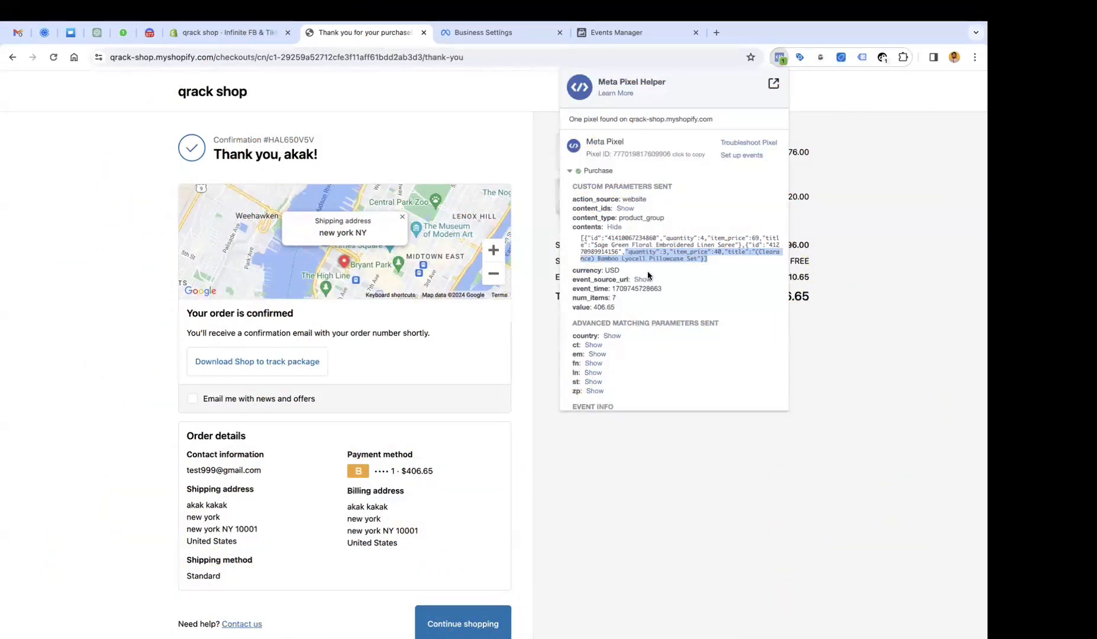
# Highlight the advanced matching parameters and reveal the hashed last name (ln) value.
pyautogui.moveTo(573, 323); pyautogui.dragTo(665, 384)
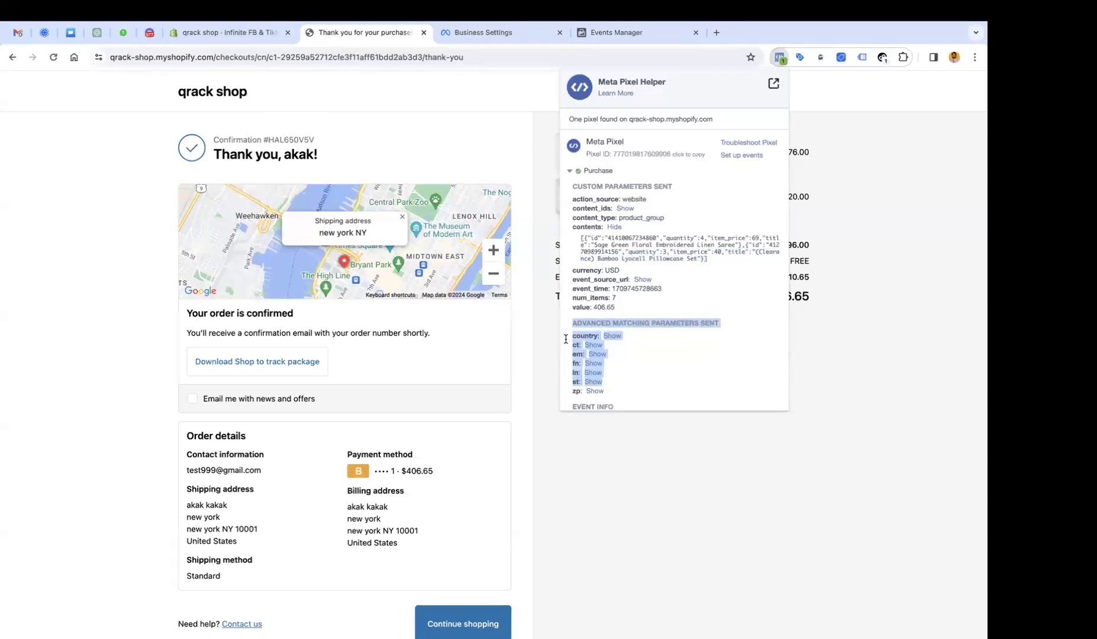
pyautogui.moveTo(576, 343); pyautogui.dragTo(577, 355)
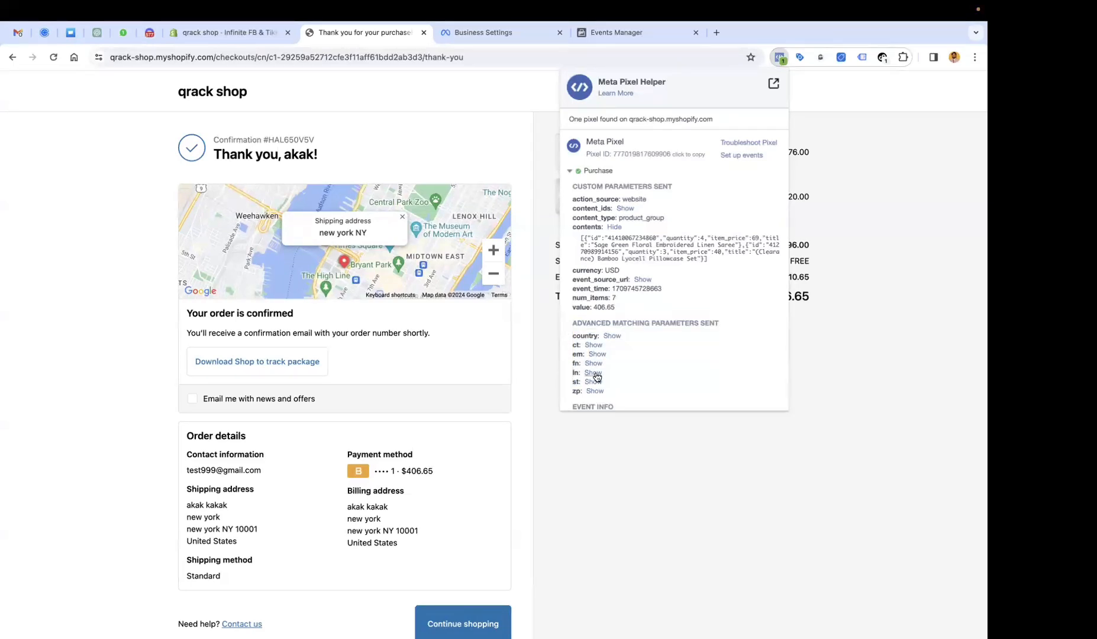
pyautogui.click(593, 373)
pyautogui.scroll(-3, 596, 375)
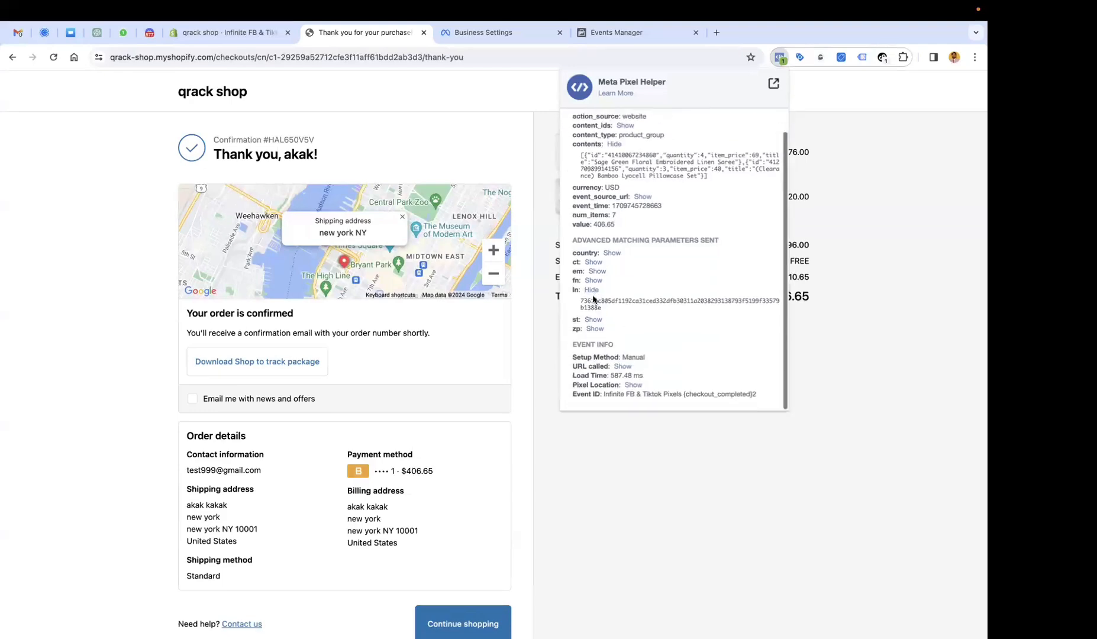
pyautogui.scroll(1, 583, 326)
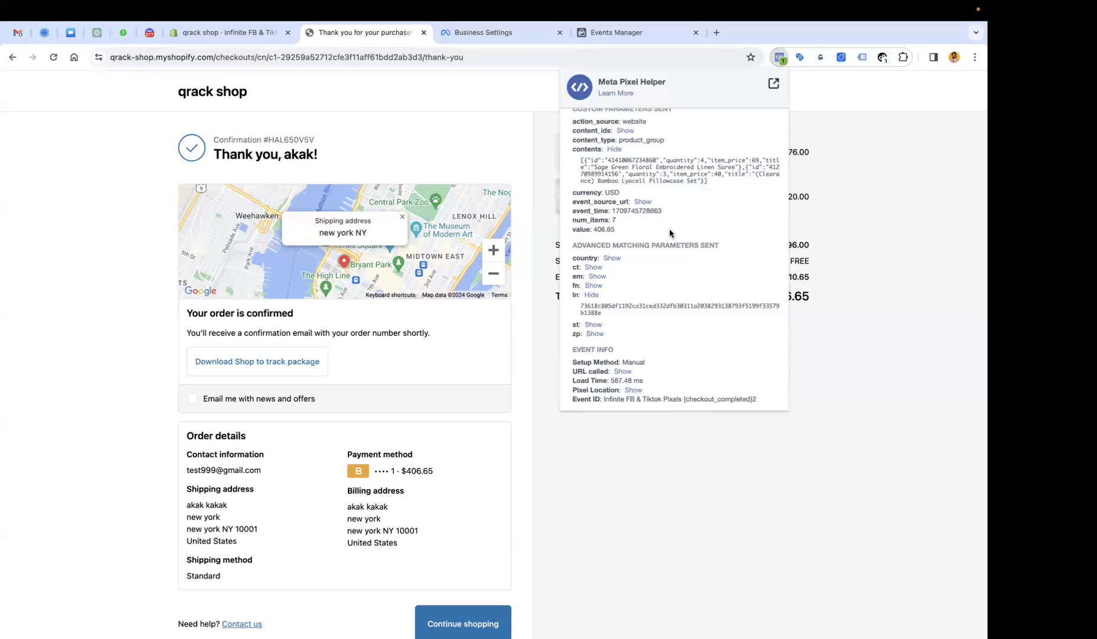
pyautogui.scroll(2, 669, 233)
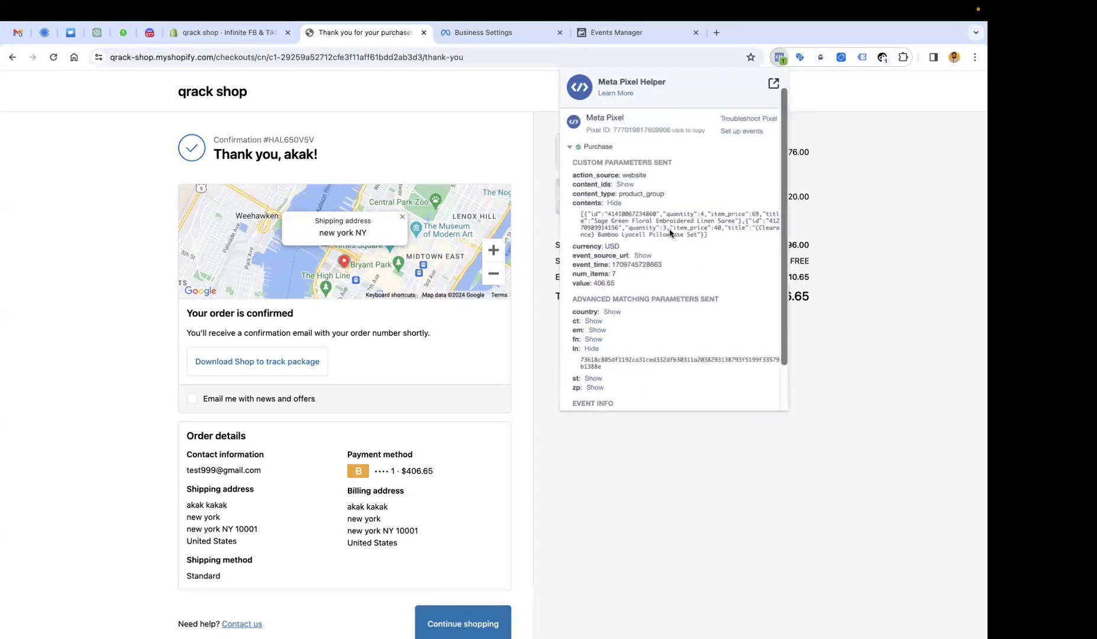
pyautogui.scroll(-2, 669, 233)
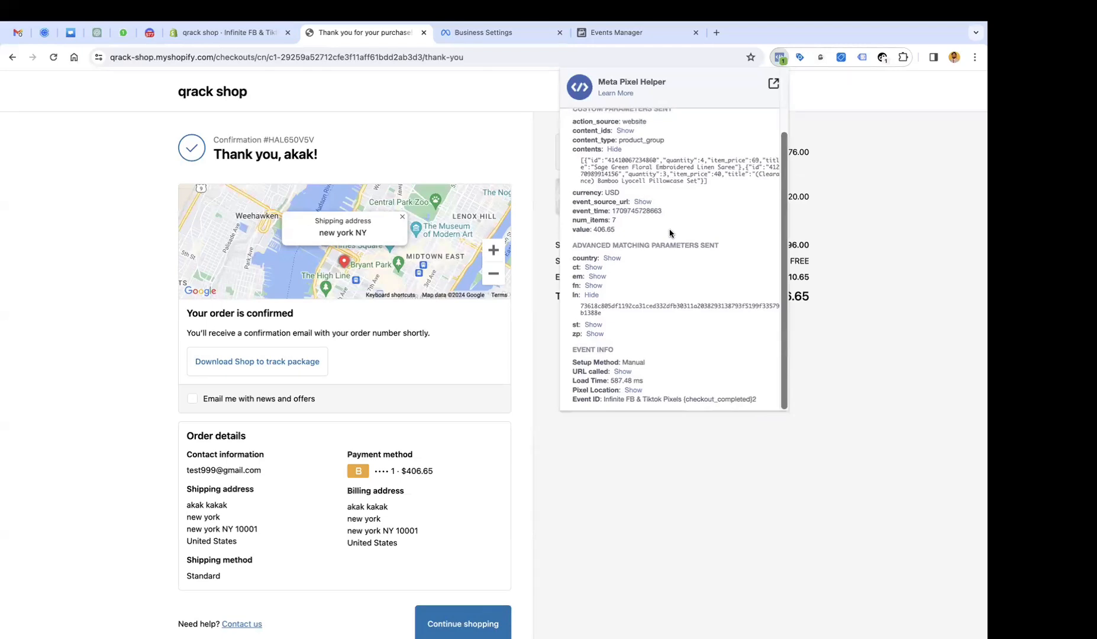
pyautogui.scroll(3, 670, 233)
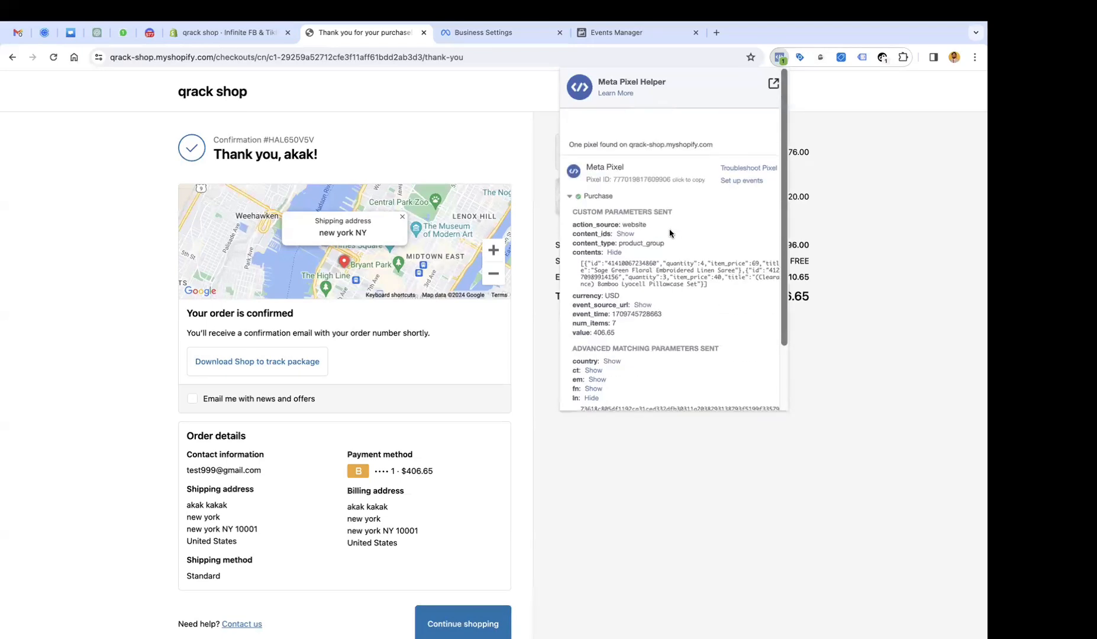
pyautogui.scroll(-3, 669, 233)
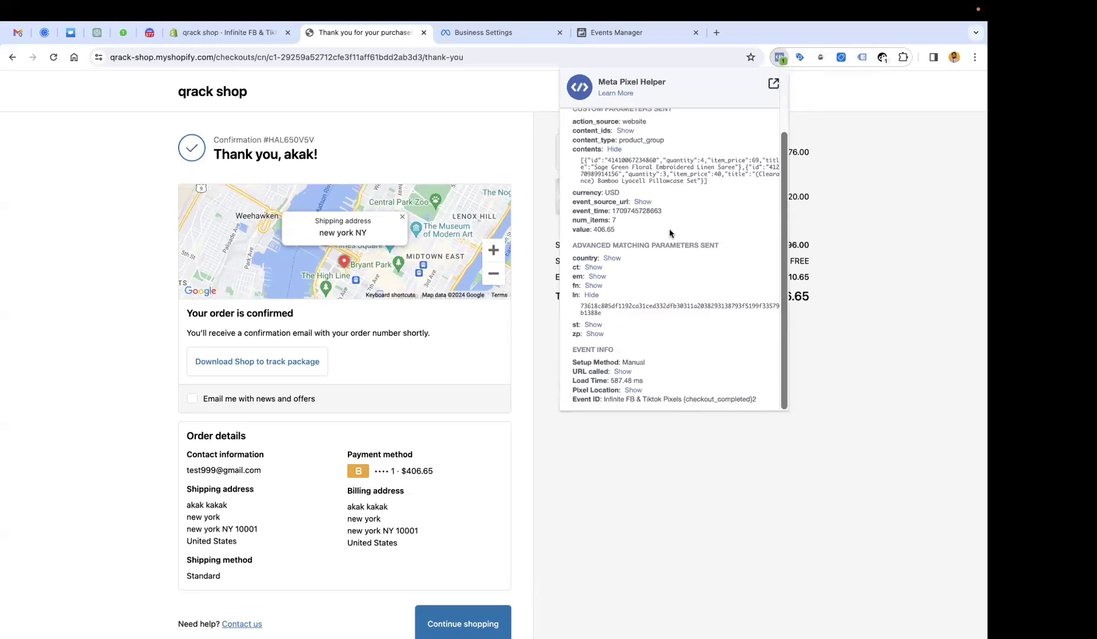
pyautogui.scroll(-1, 618, 349)
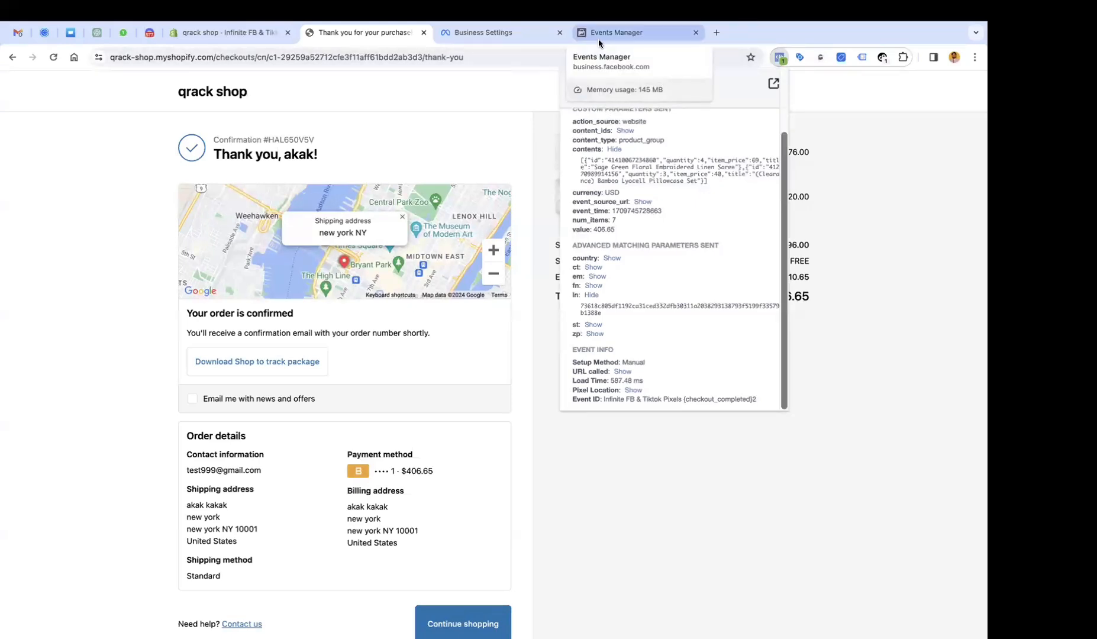
# Return to the marketize studio overview and check Purchase's 2 events and Event Match Quality column.
pyautogui.click(598, 40)
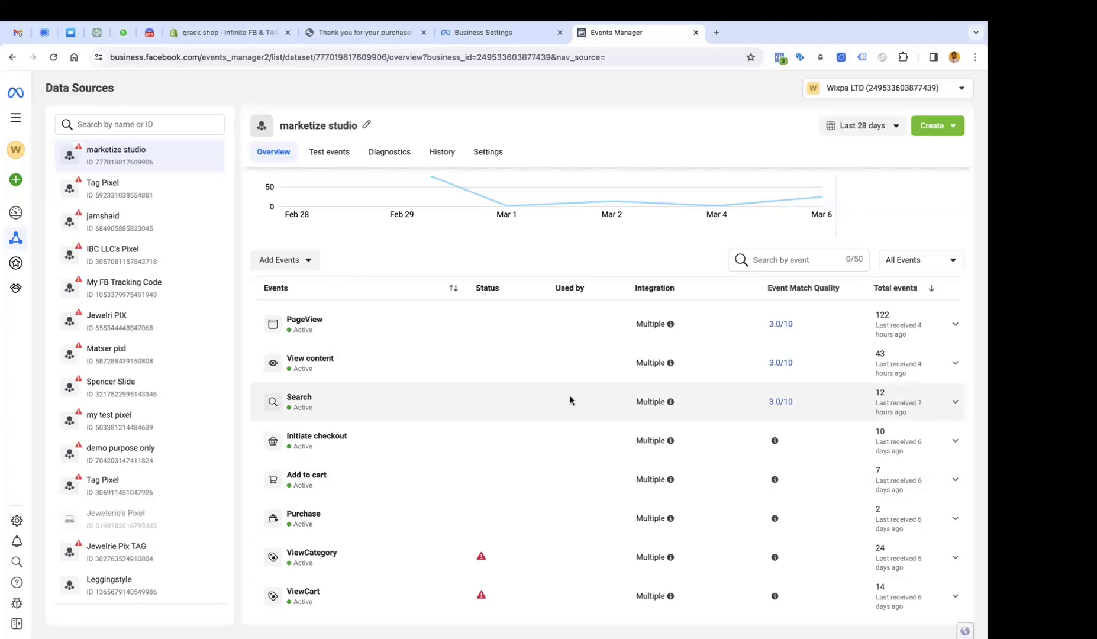
pyautogui.scroll(2, 571, 400)
pyautogui.scroll(-2, 570, 400)
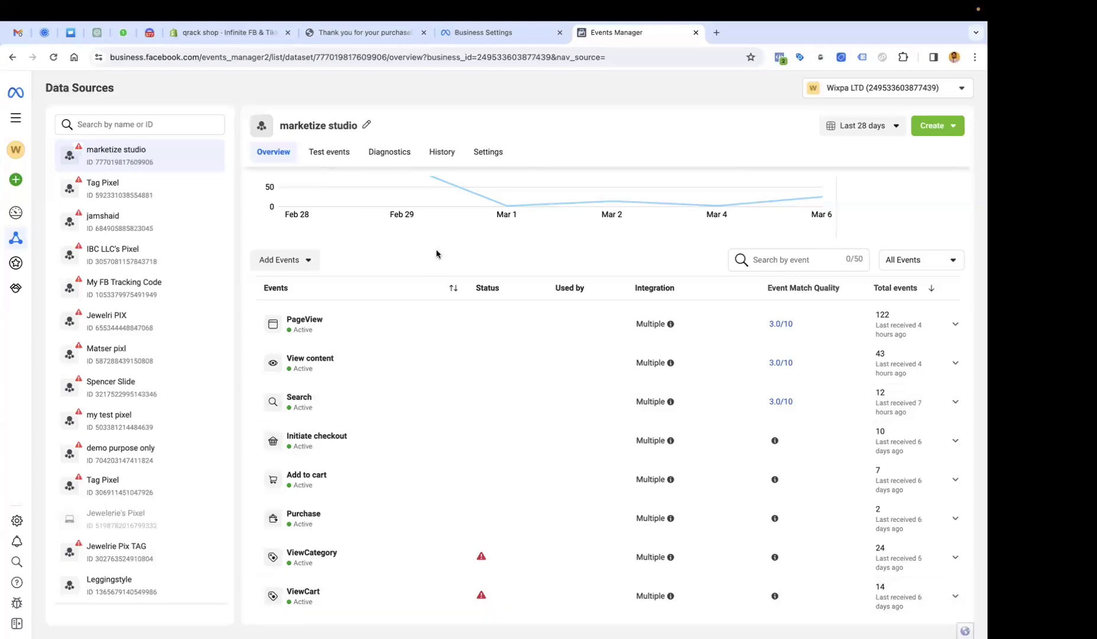
pyautogui.scroll(2, 530, 542)
pyautogui.scroll(-1, 530, 541)
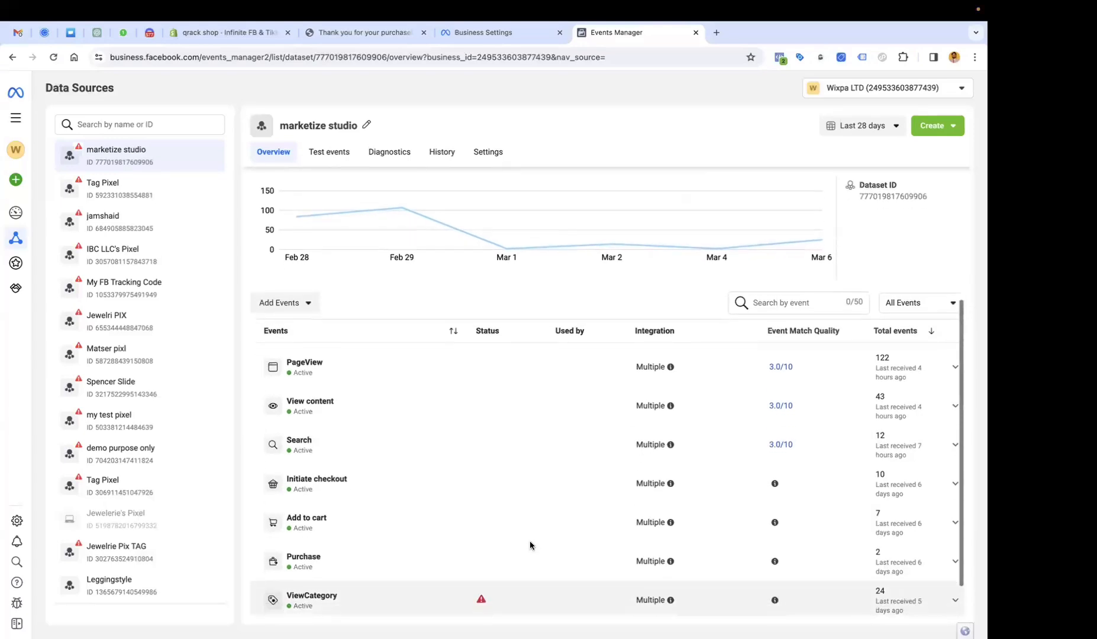
pyautogui.scroll(-1, 530, 545)
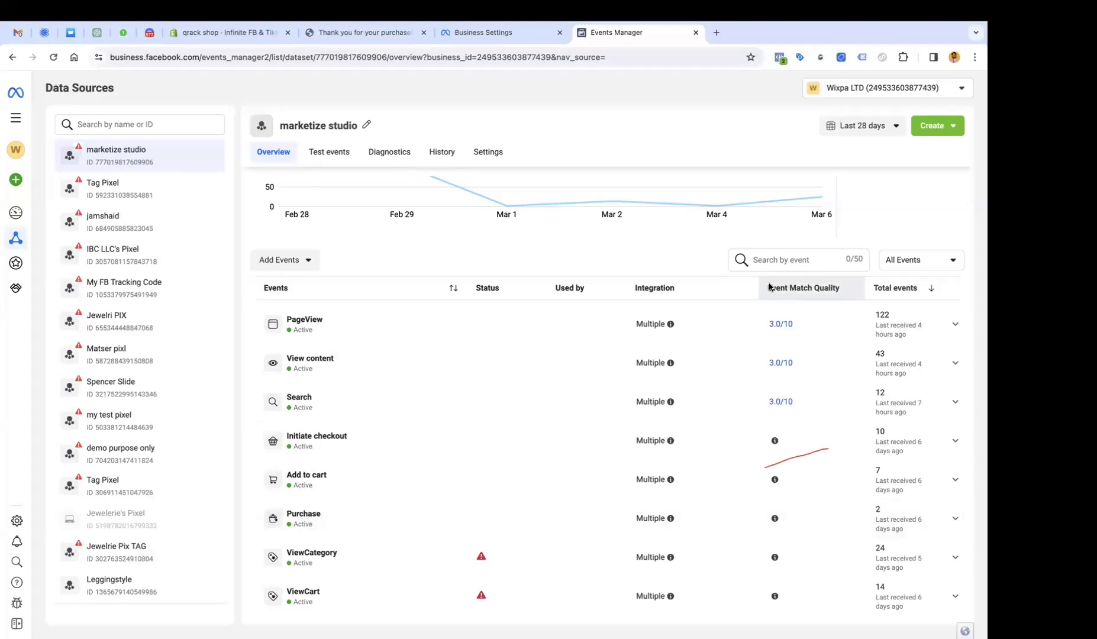
pyautogui.moveTo(778, 289)
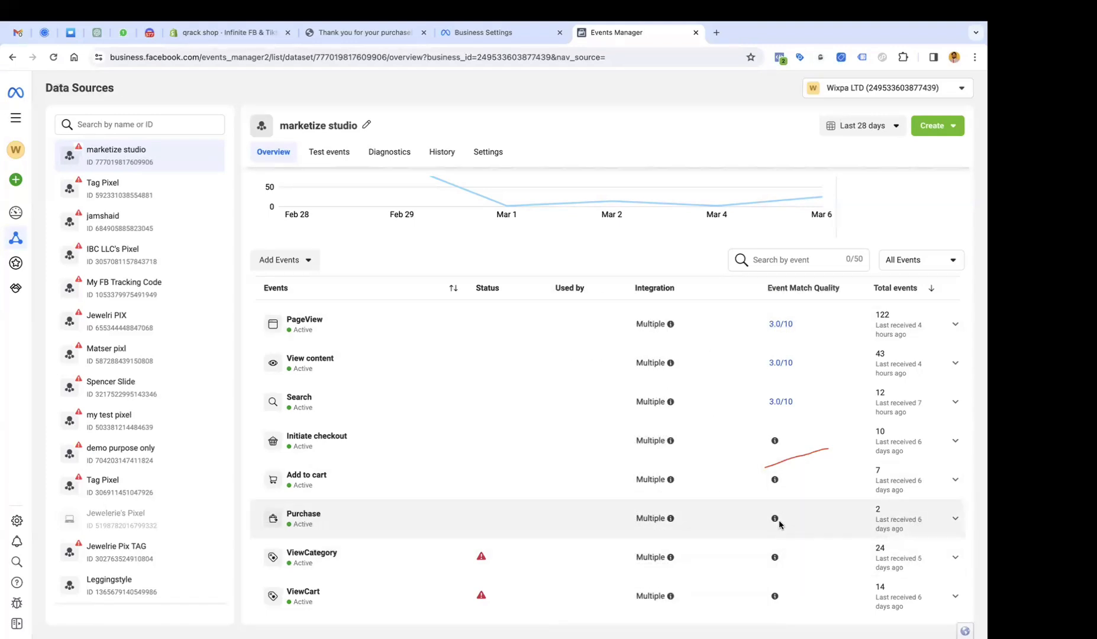
pyautogui.click(909, 514)
pyautogui.scroll(-2, 888, 503)
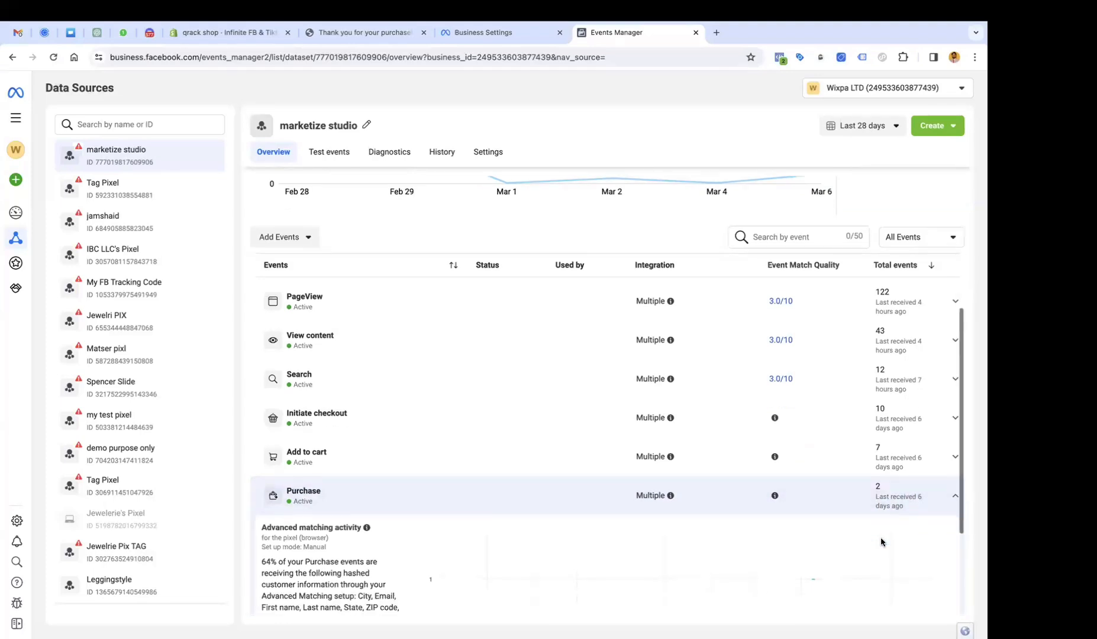
pyautogui.scroll(-4, 887, 467)
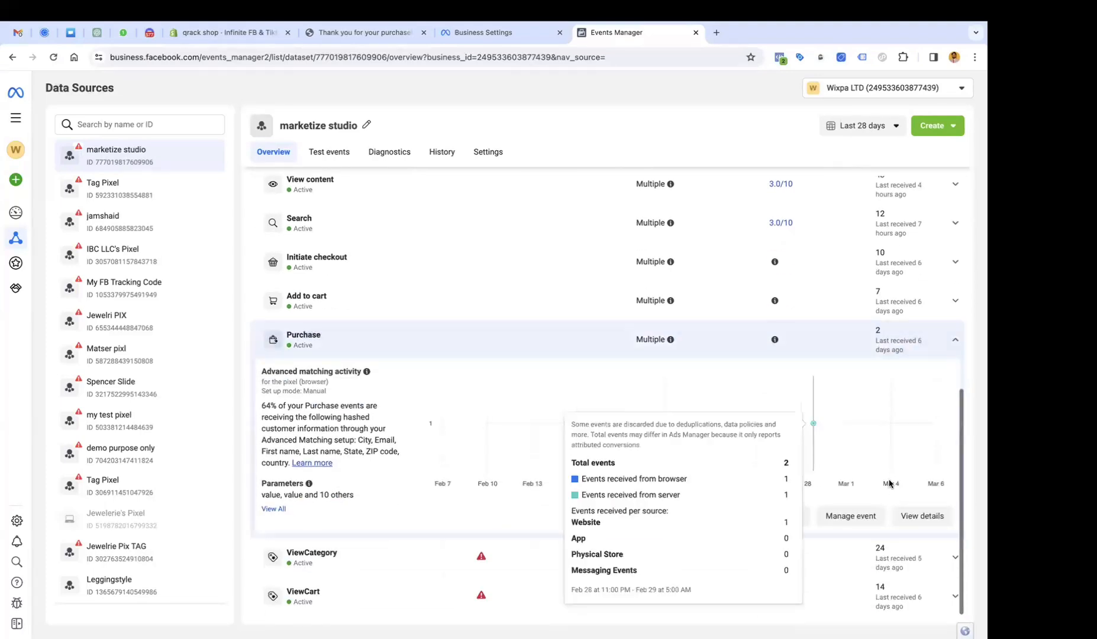
pyautogui.click(911, 515)
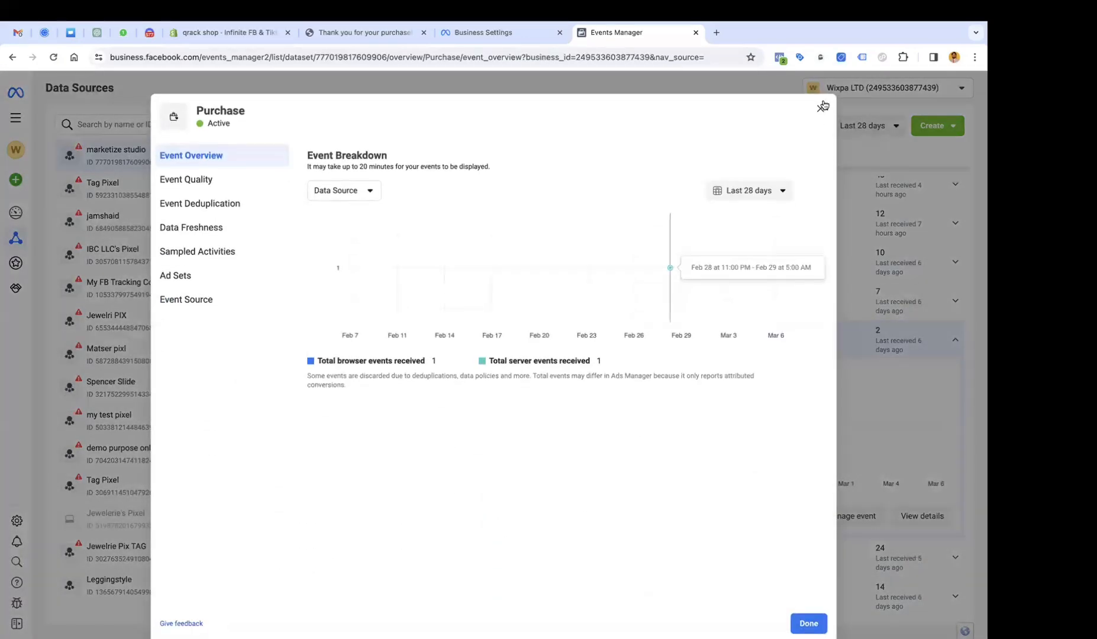
pyautogui.click(820, 106)
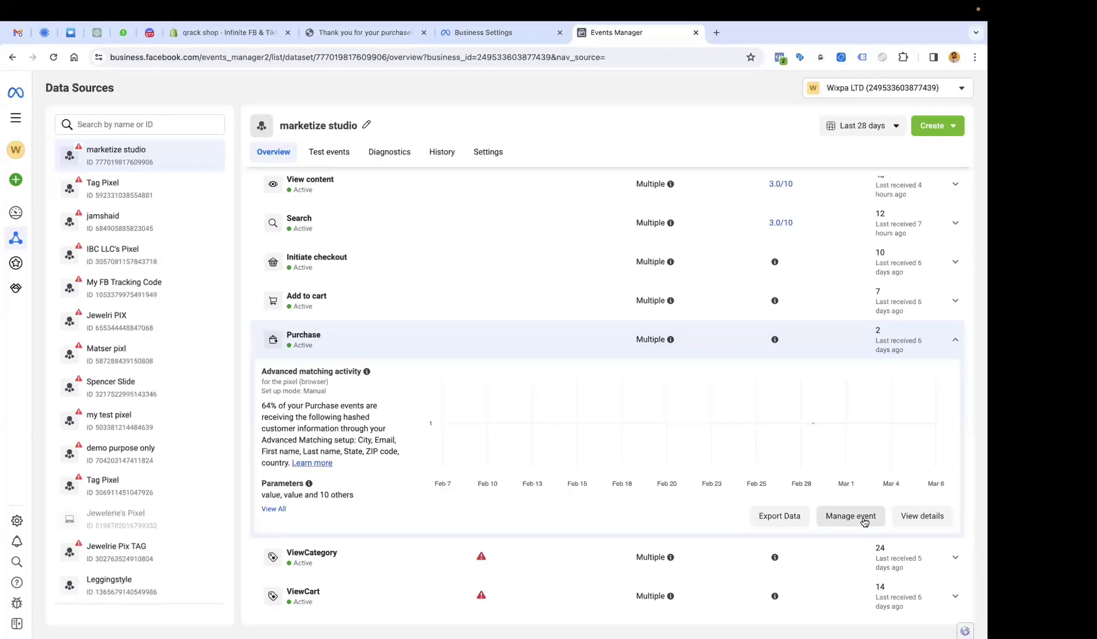
pyautogui.click(923, 518)
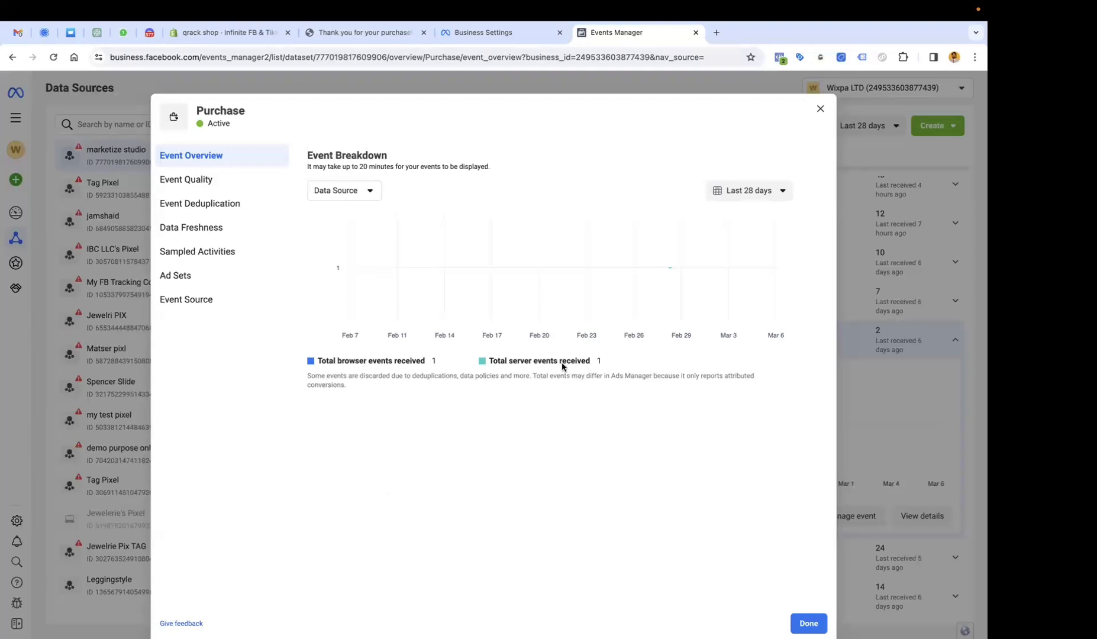
pyautogui.moveTo(335, 362); pyautogui.dragTo(432, 362)
pyautogui.moveTo(600, 369); pyautogui.dragTo(745, 203)
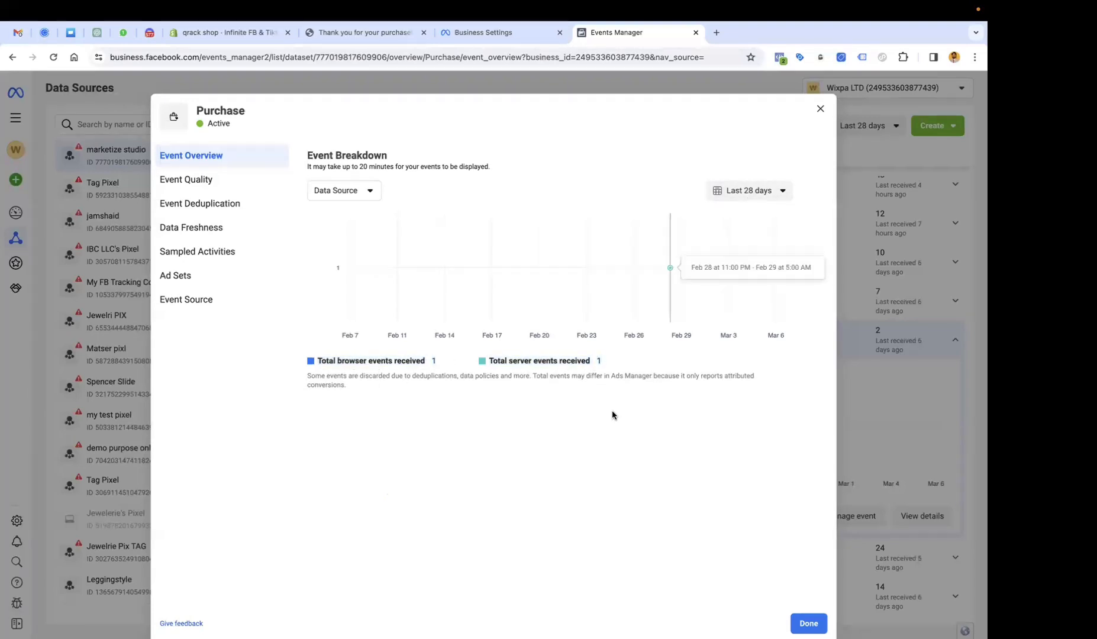
pyautogui.click(364, 190)
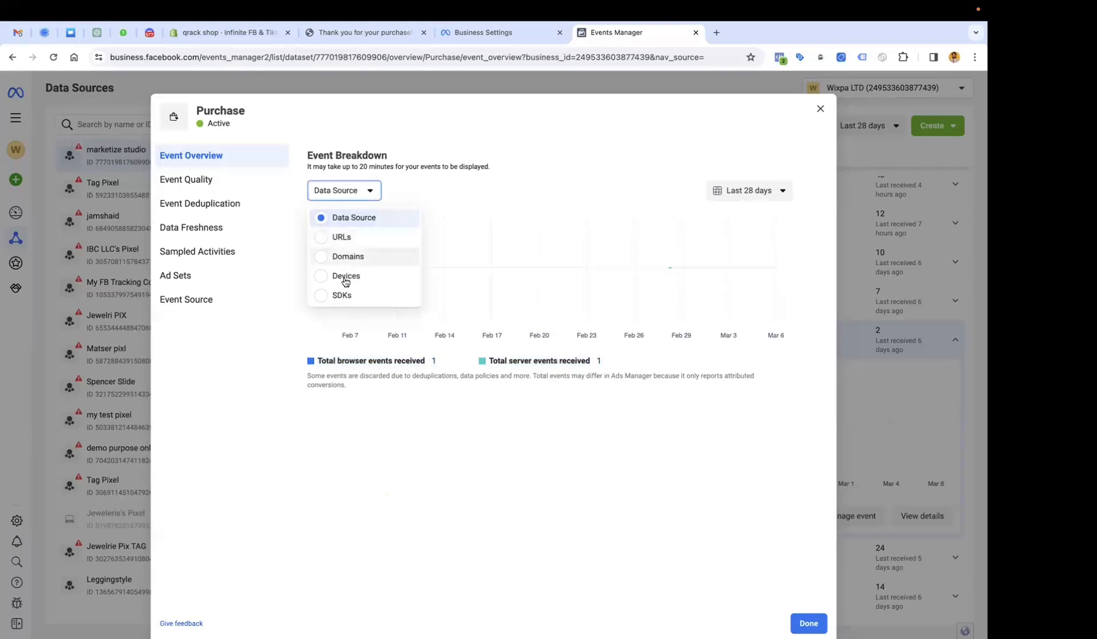
pyautogui.click(350, 261)
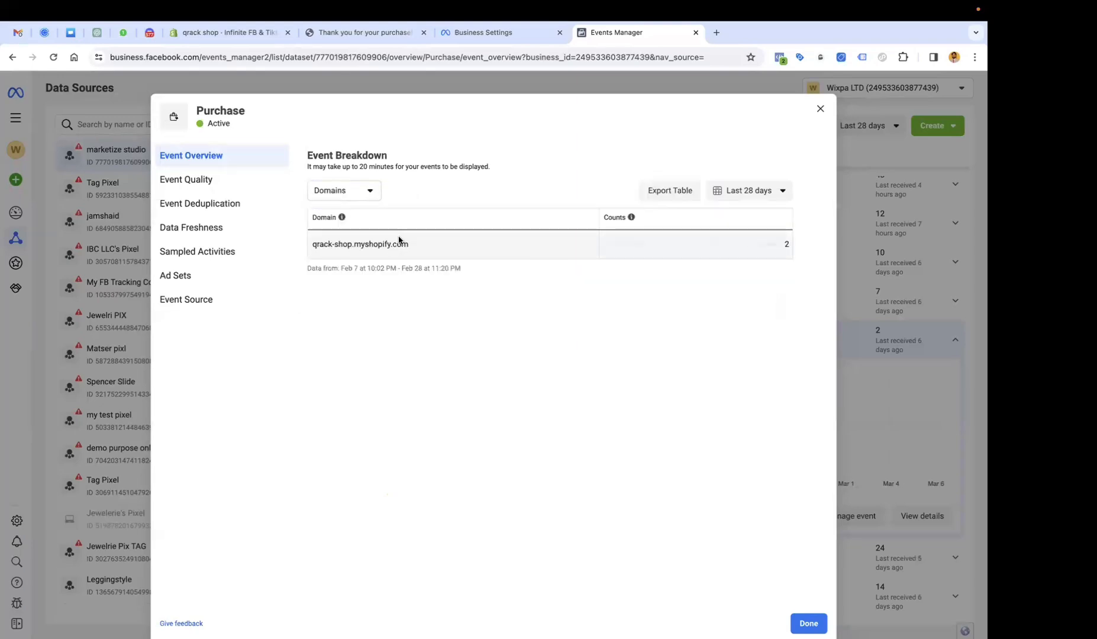
pyautogui.moveTo(312, 243); pyautogui.dragTo(423, 246)
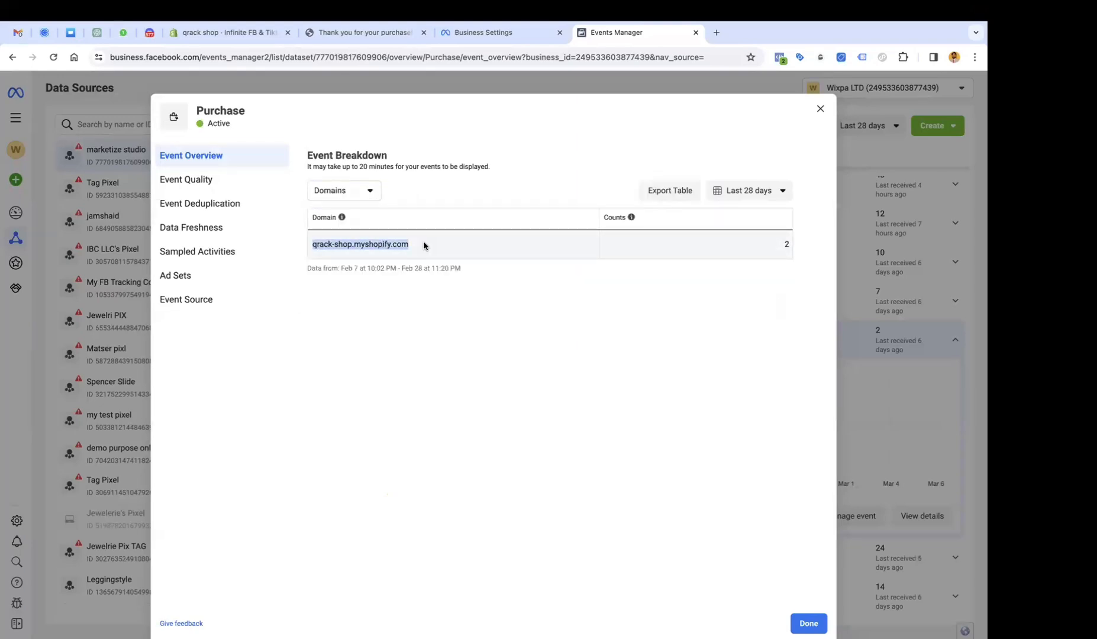
pyautogui.click(370, 190)
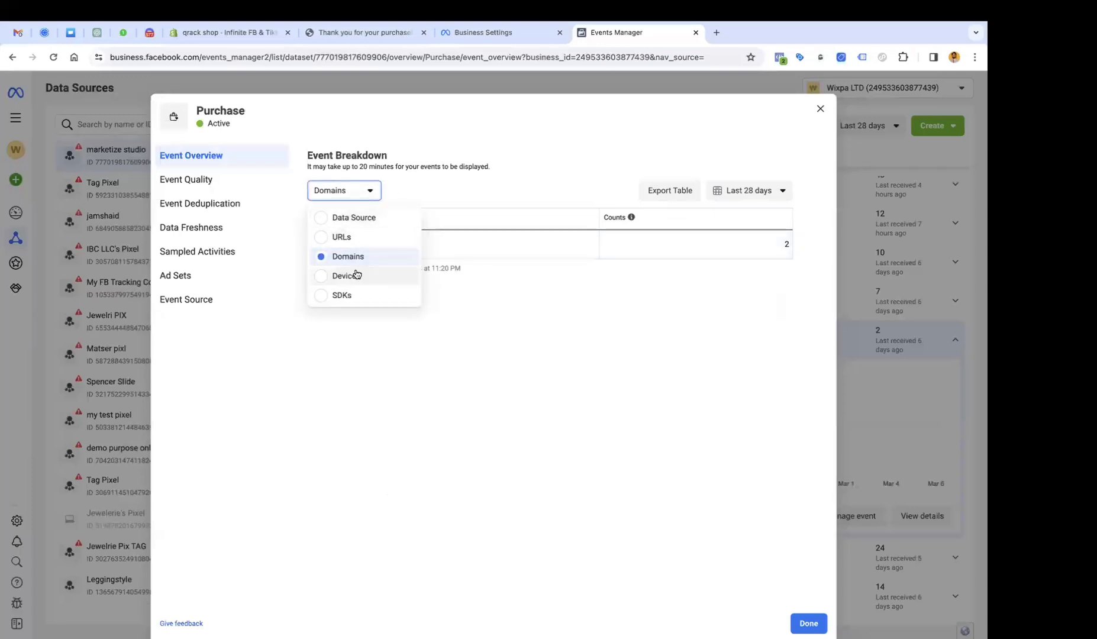
pyautogui.click(509, 276)
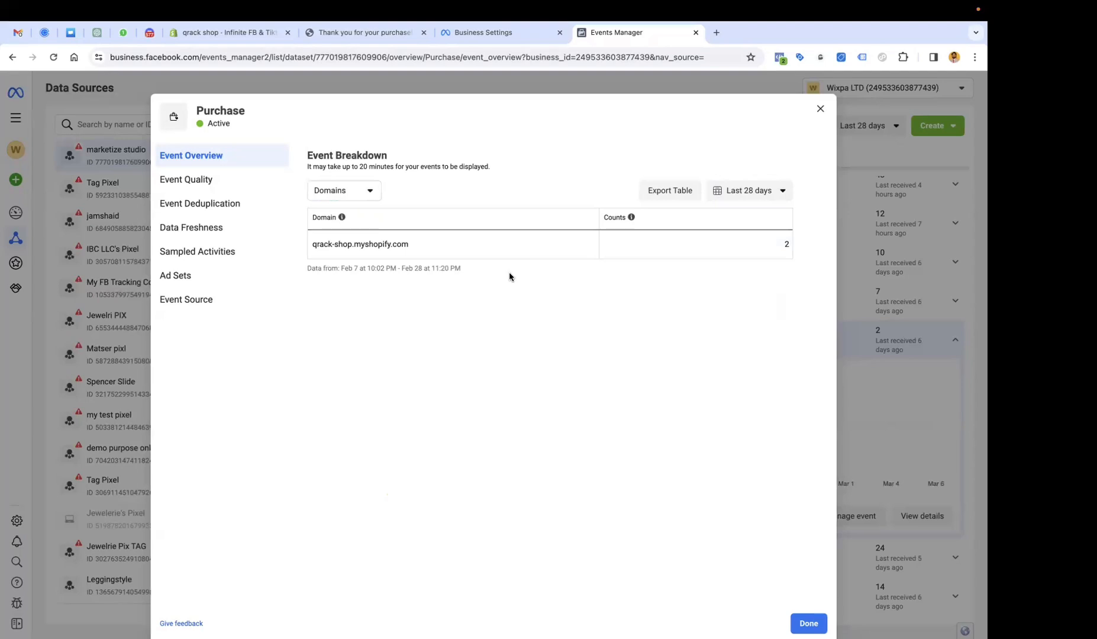
pyautogui.click(820, 109)
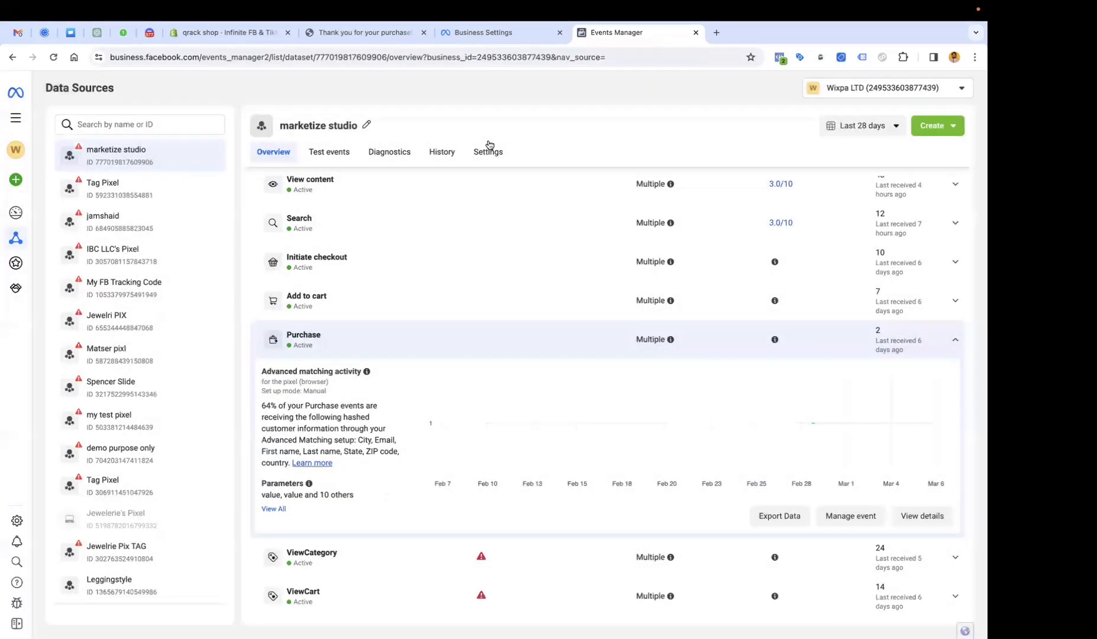
pyautogui.click(489, 151)
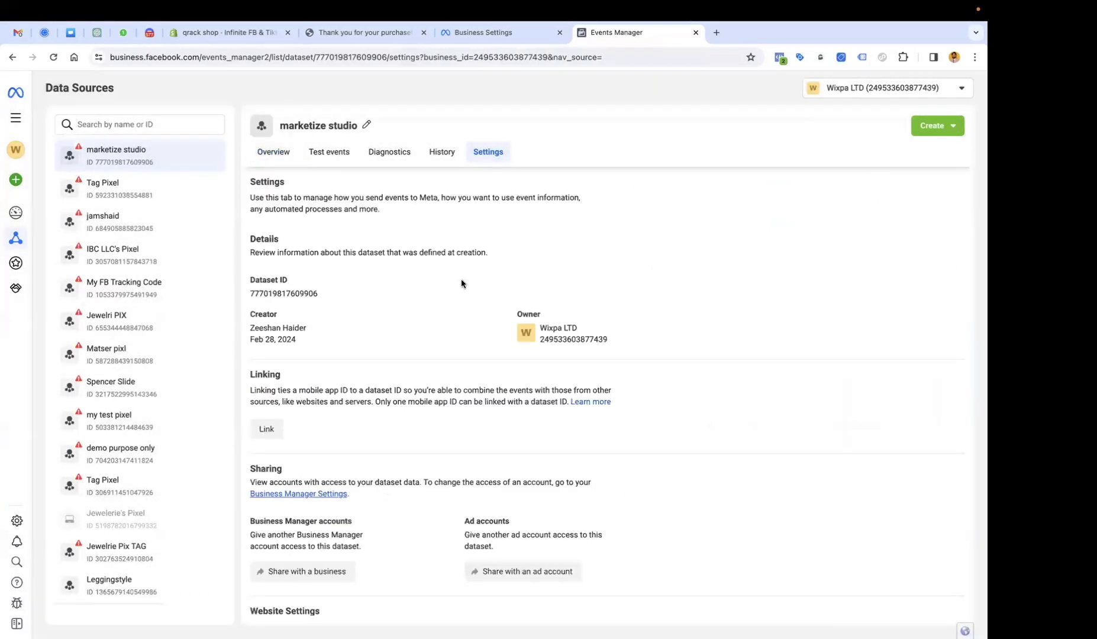
pyautogui.scroll(-10, 461, 282)
pyautogui.scroll(-15, 461, 283)
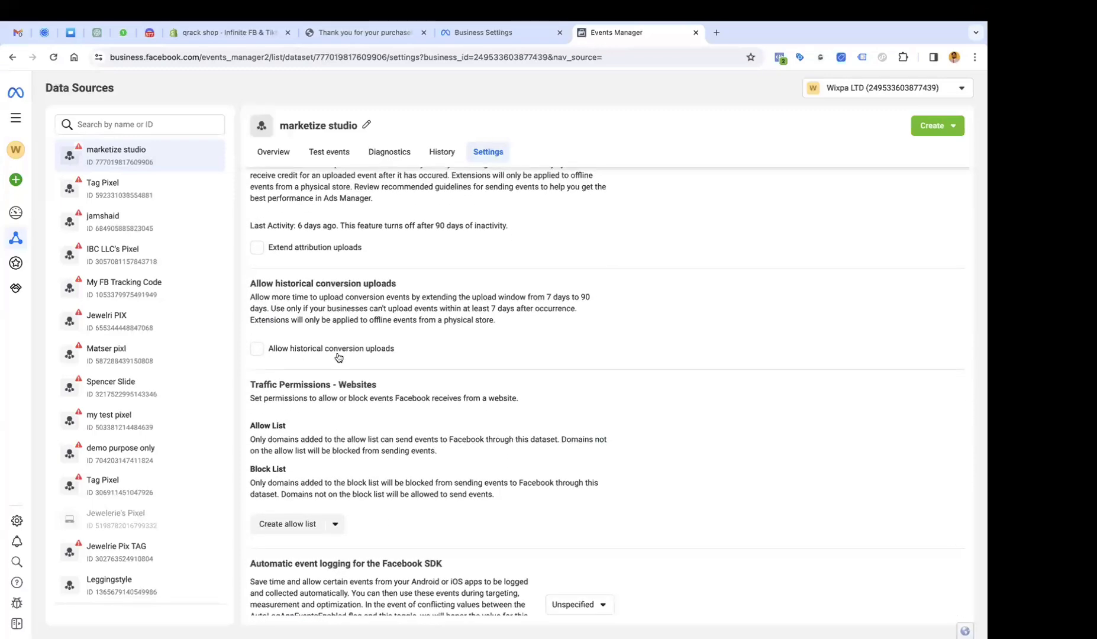
pyautogui.scroll(-1, 308, 421)
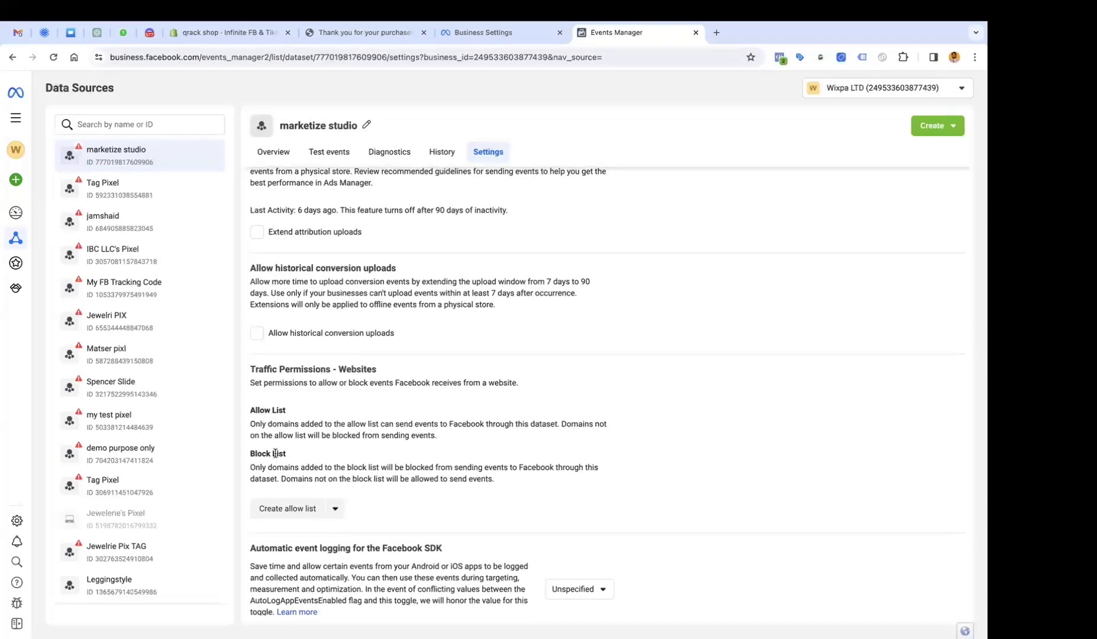
pyautogui.scroll(10, 282, 453)
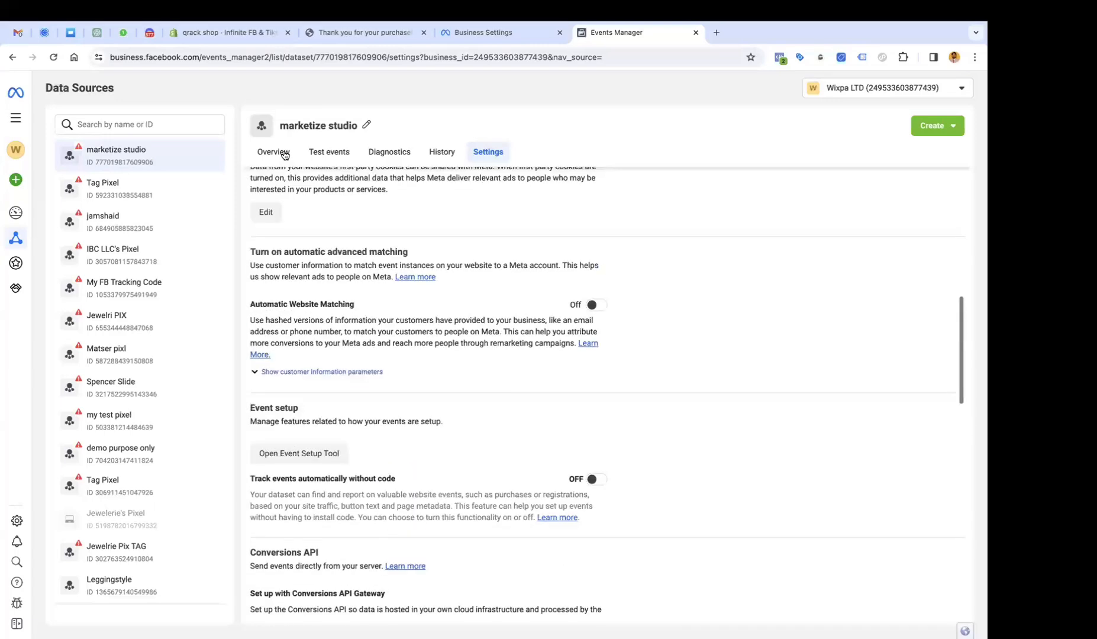
pyautogui.click(274, 152)
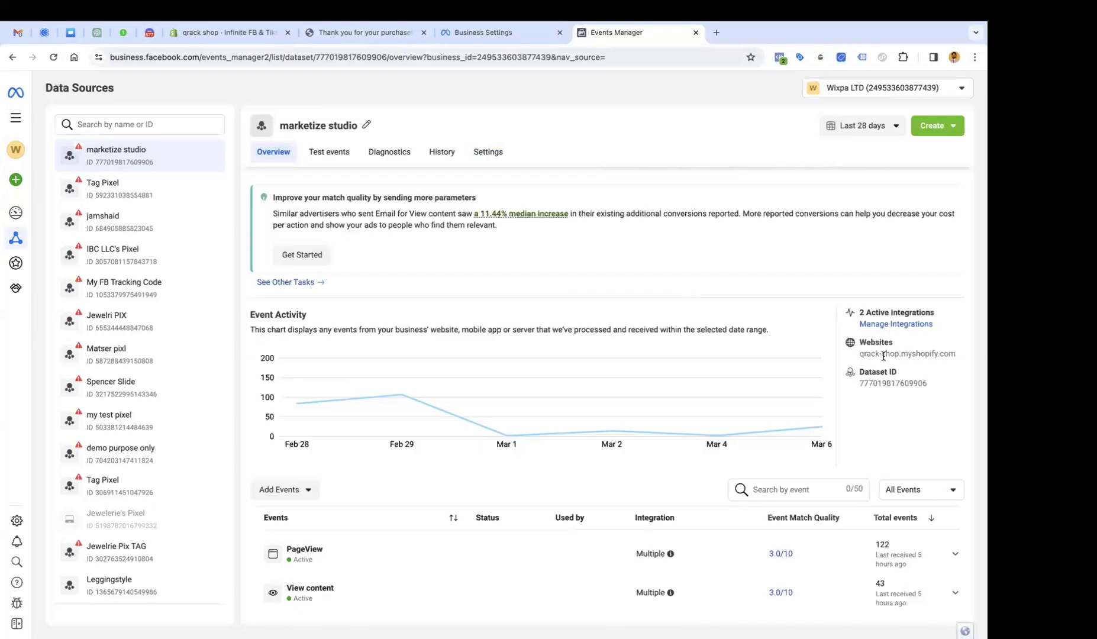
pyautogui.tripleClick(883, 356)
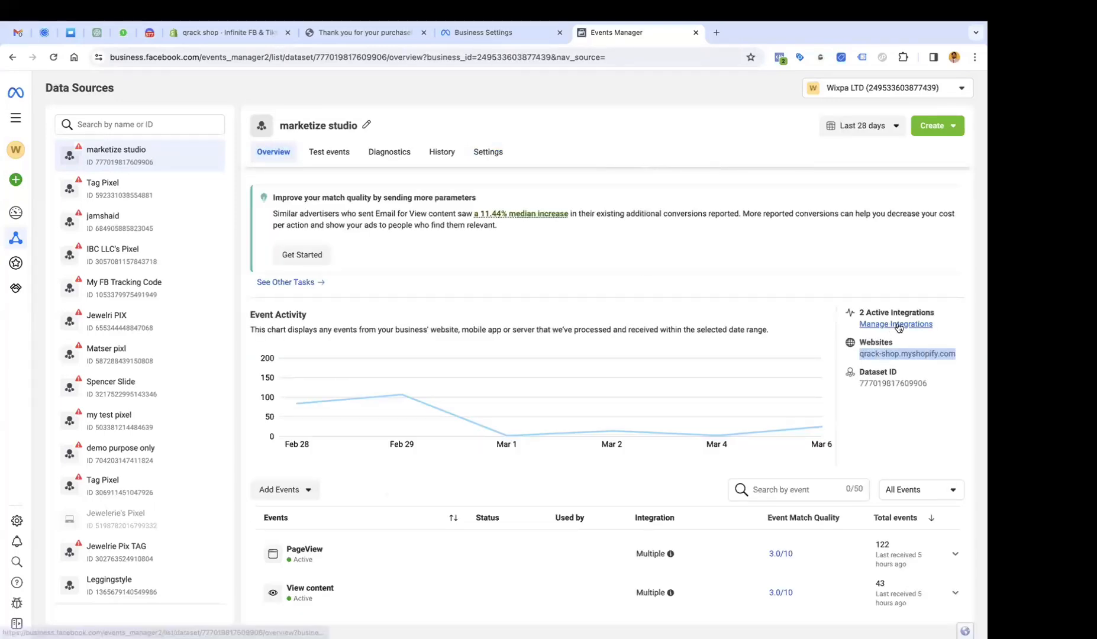
pyautogui.click(489, 152)
pyautogui.scroll(-2, 481, 311)
pyautogui.scroll(-15, 482, 313)
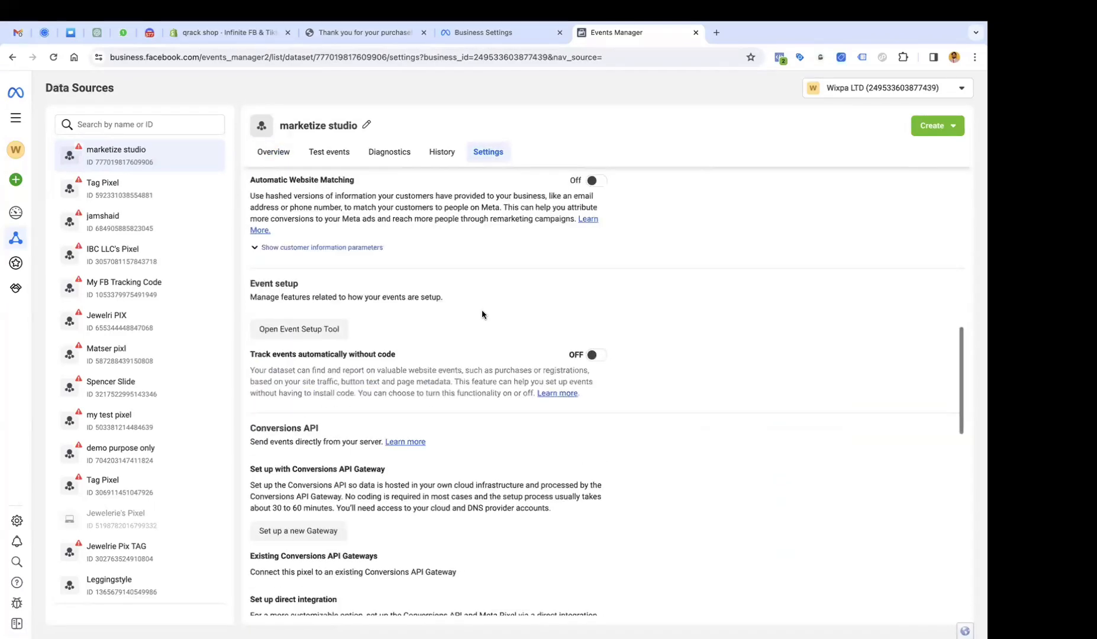
pyautogui.scroll(15, 481, 314)
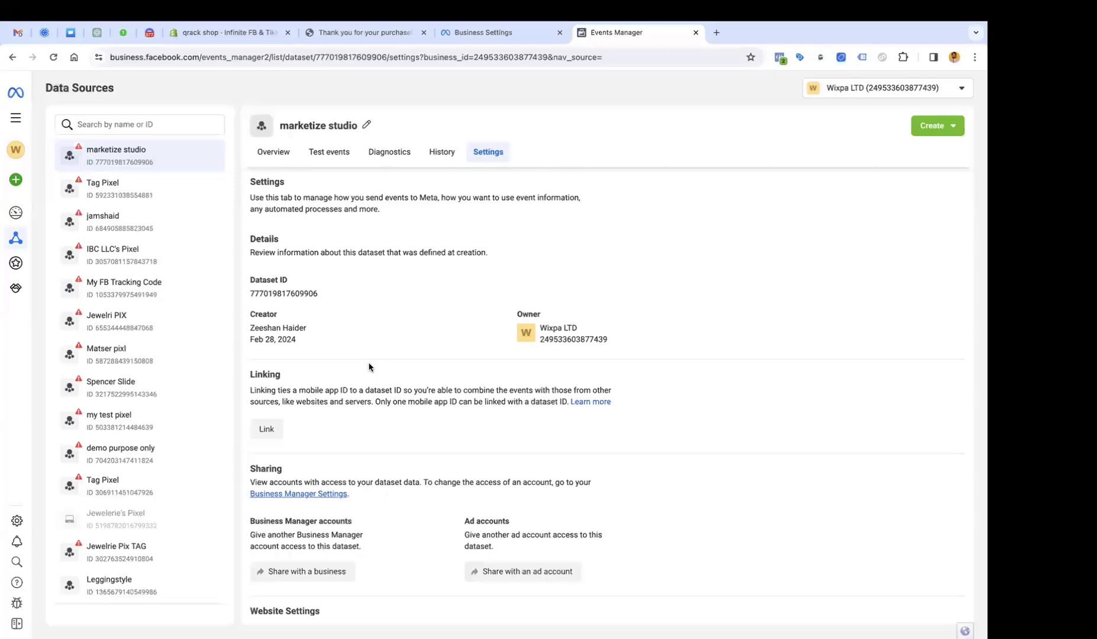
pyautogui.scroll(-10, 369, 364)
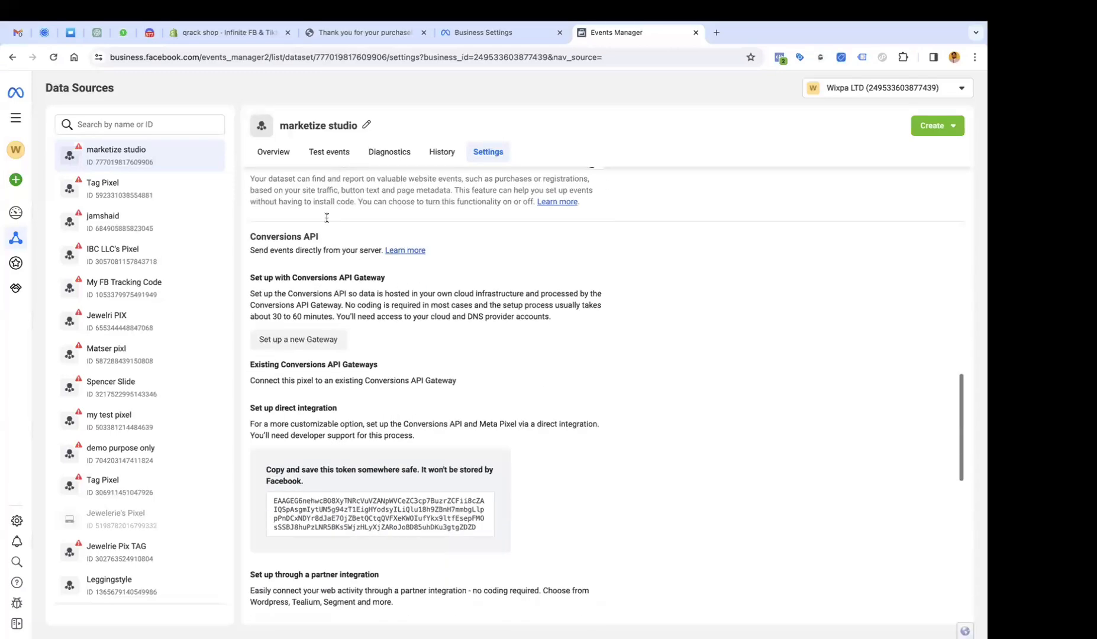
pyautogui.click(275, 152)
pyautogui.scroll(-4, 485, 278)
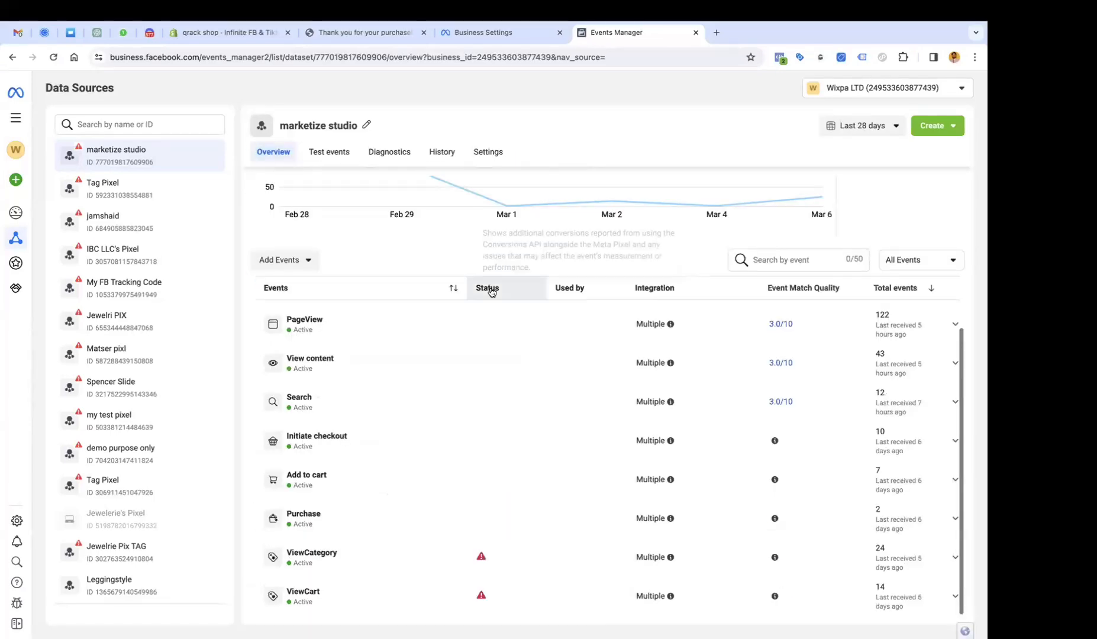
# Review the Purchase event details: Data Source breakdown, match quality, deduplication and data freshness.
pyautogui.click(886, 522)
pyautogui.click(920, 516)
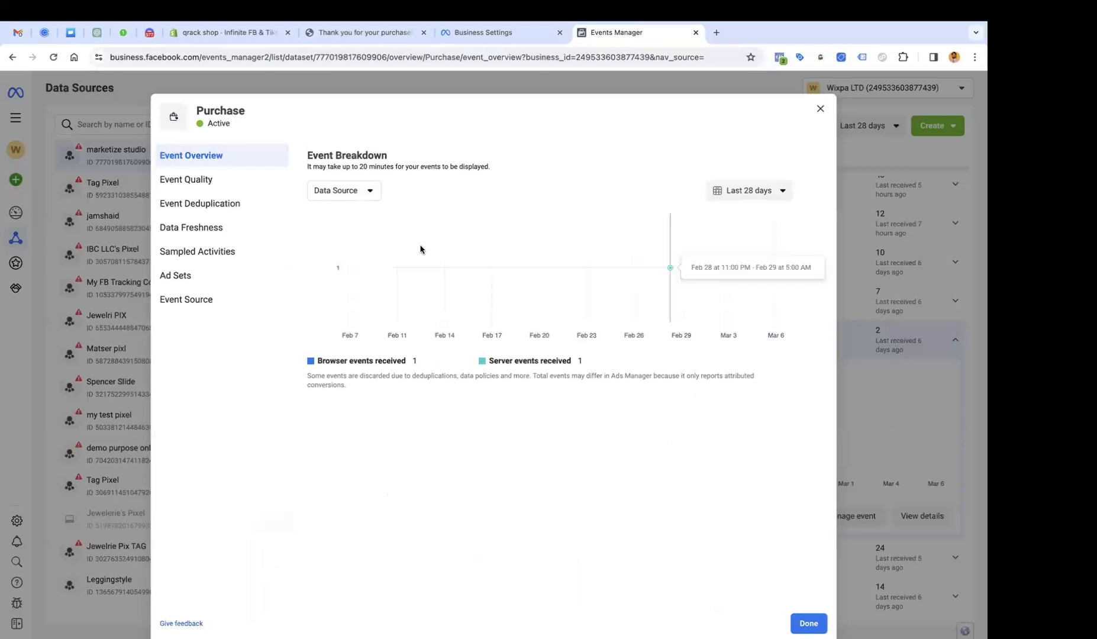
pyautogui.click(381, 200)
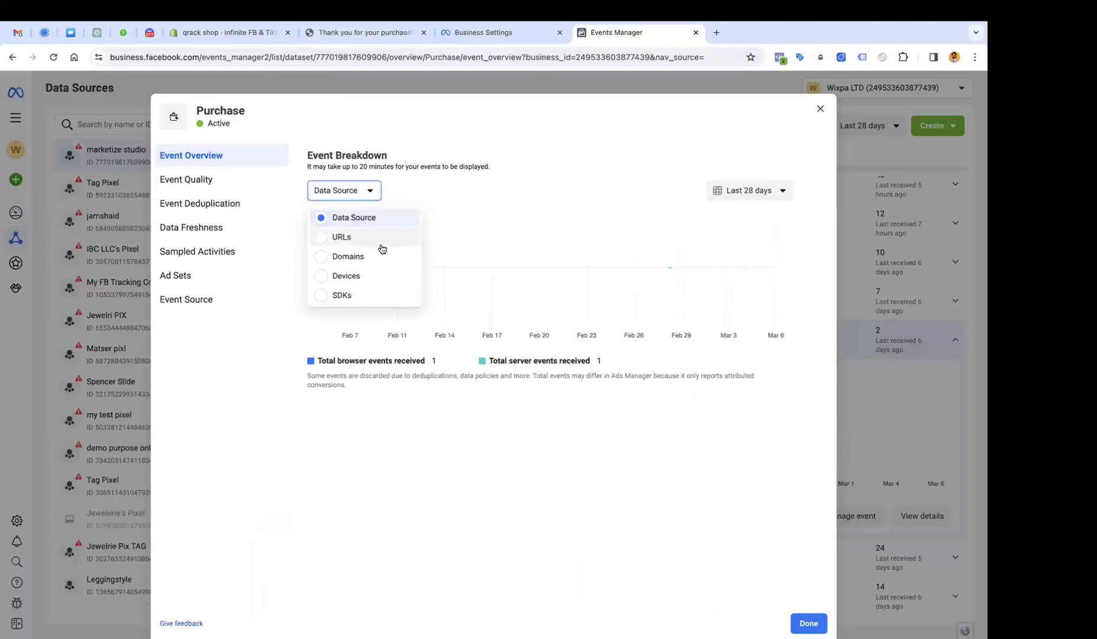
pyautogui.click(506, 185)
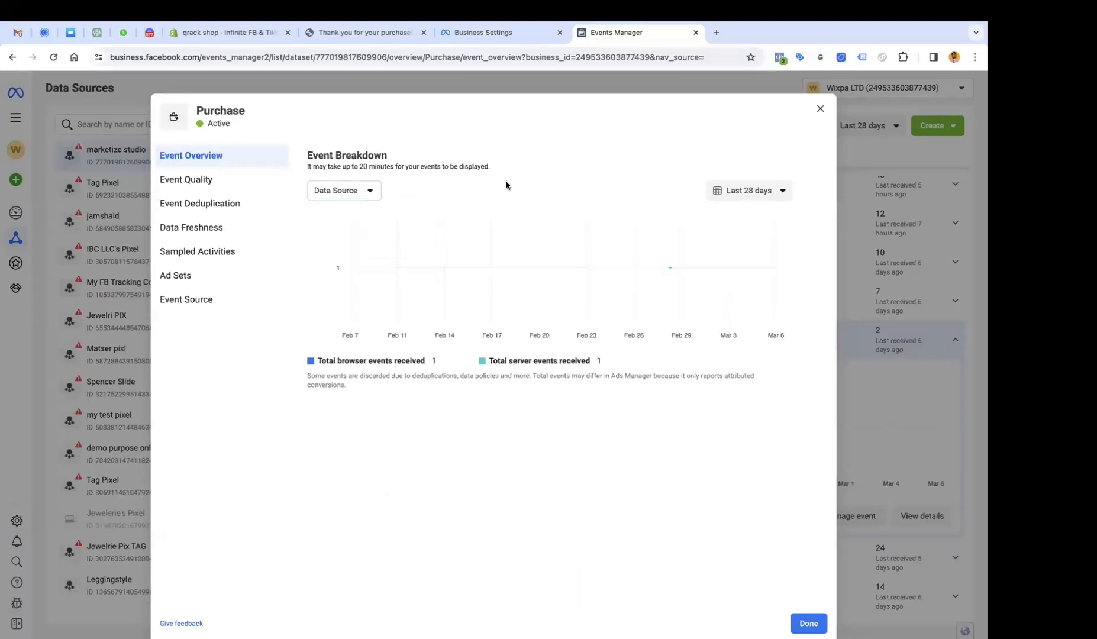
pyautogui.click(219, 180)
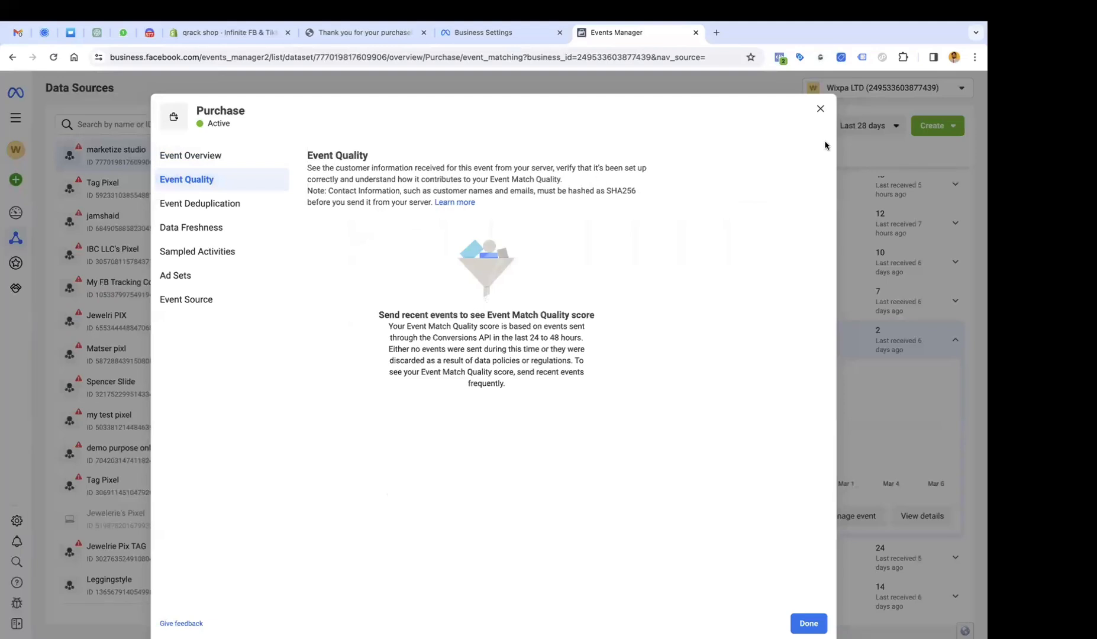
pyautogui.click(260, 203)
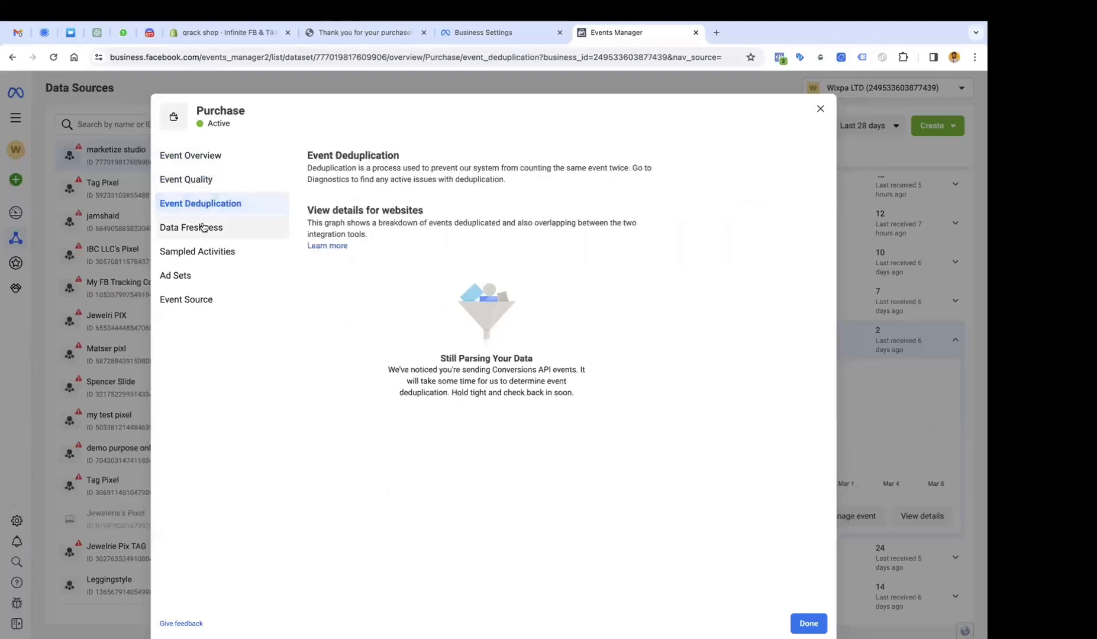
pyautogui.click(220, 227)
pyautogui.click(820, 109)
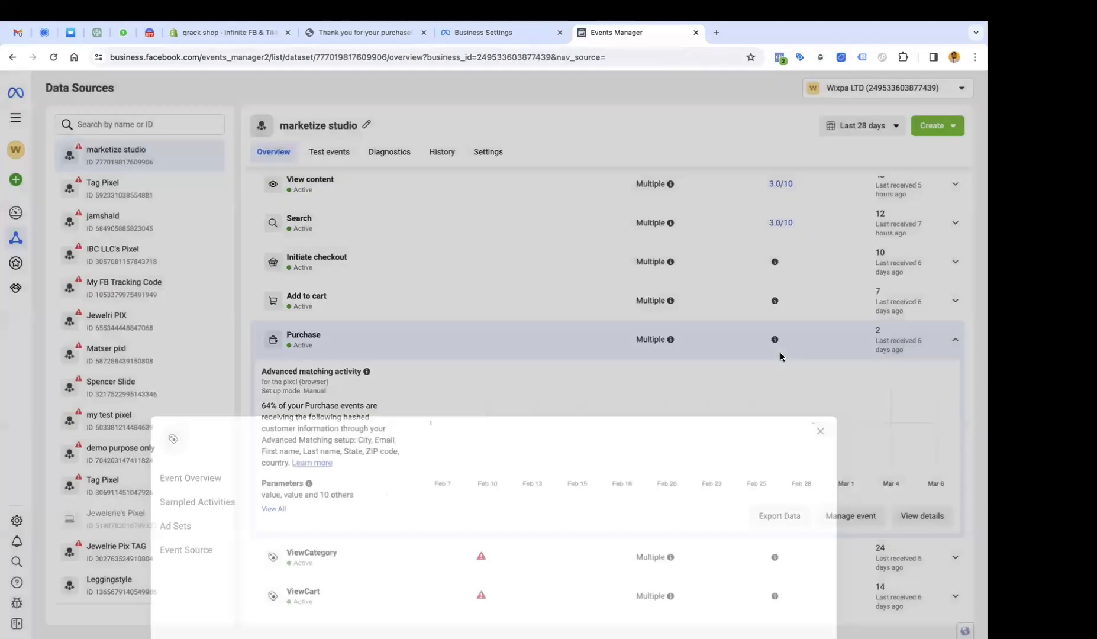
# Open PageView's 3.0/10 match quality details and scroll to the other suggested parameters.
pyautogui.scroll(2, 781, 342)
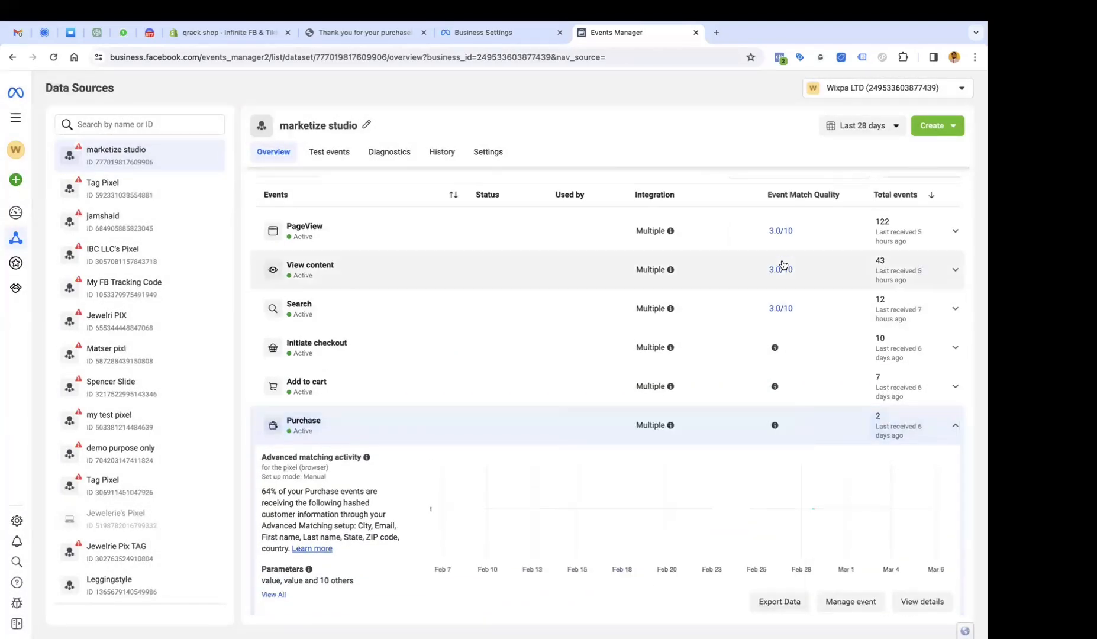
pyautogui.click(781, 231)
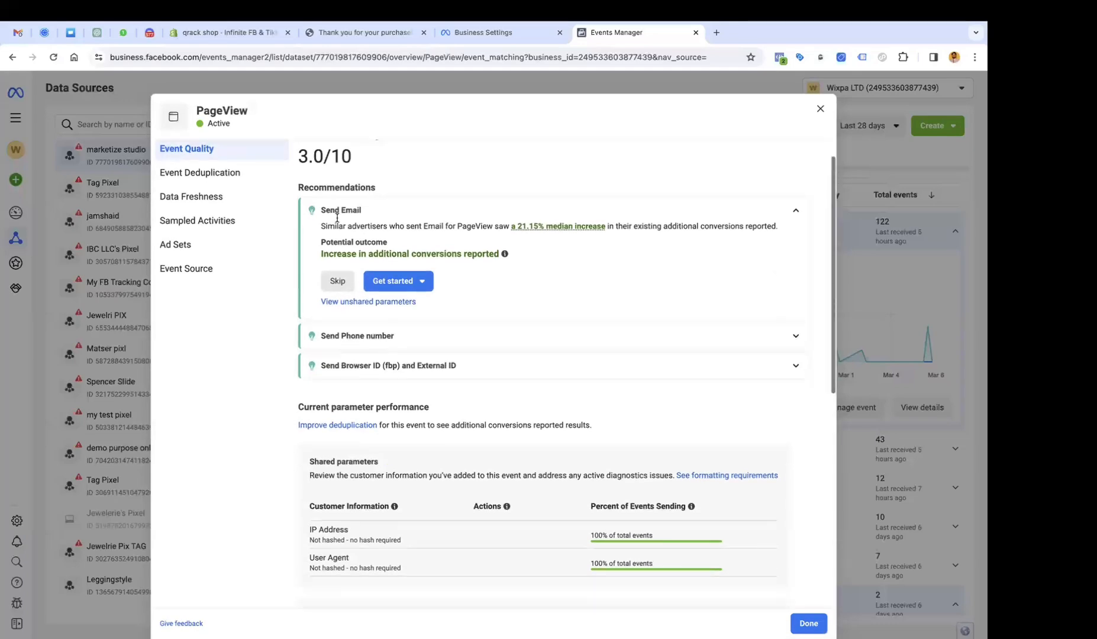
pyautogui.moveTo(299, 188); pyautogui.dragTo(357, 188)
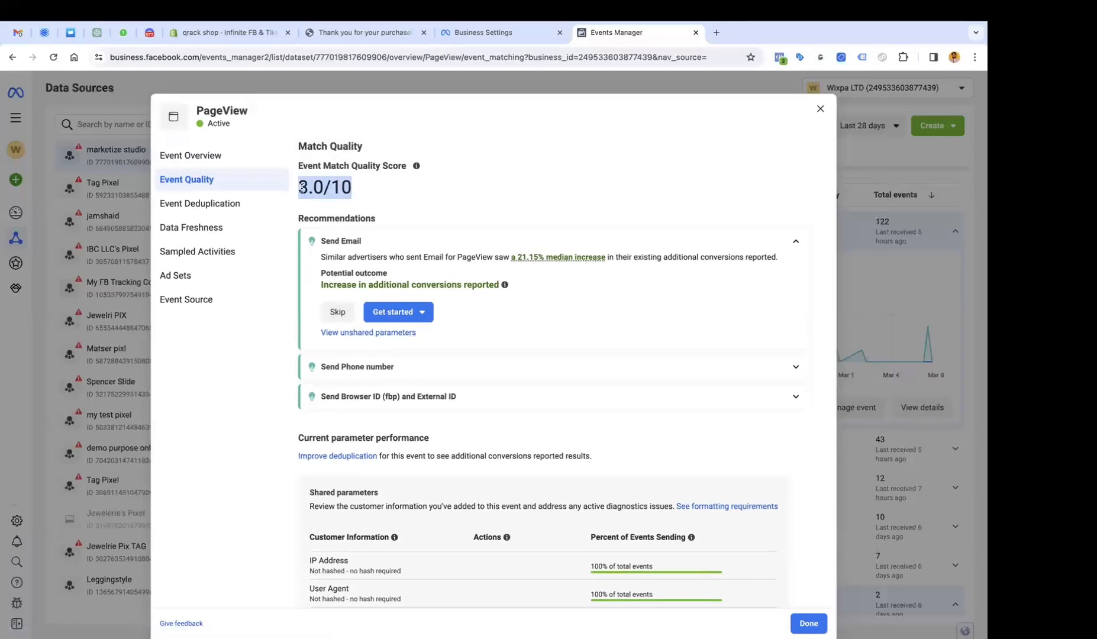
pyautogui.scroll(-7, 319, 281)
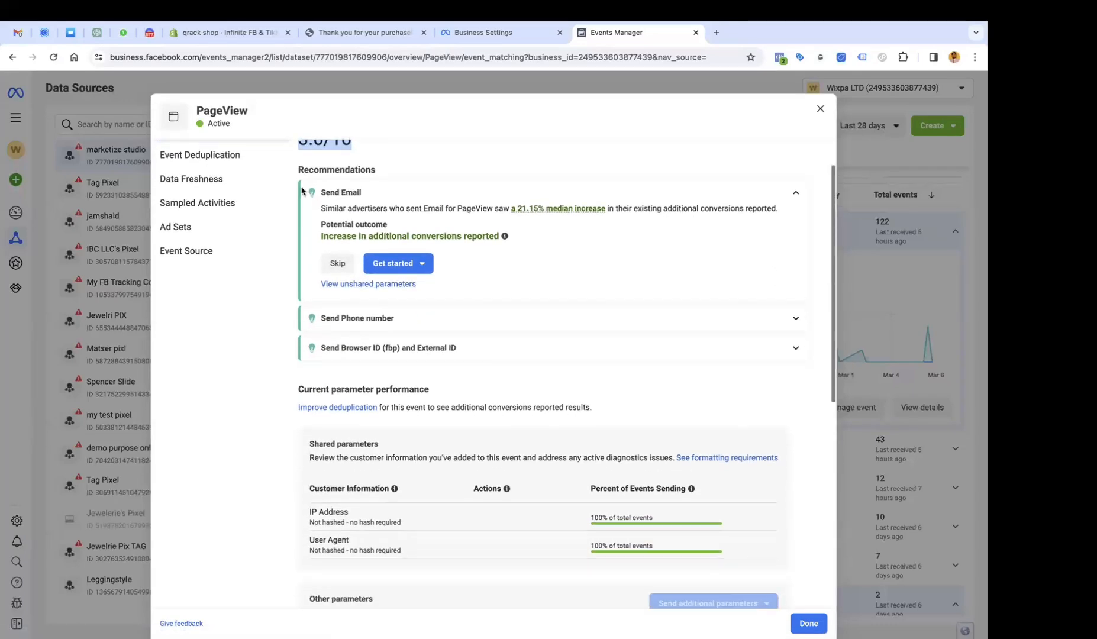
pyautogui.scroll(2, 319, 282)
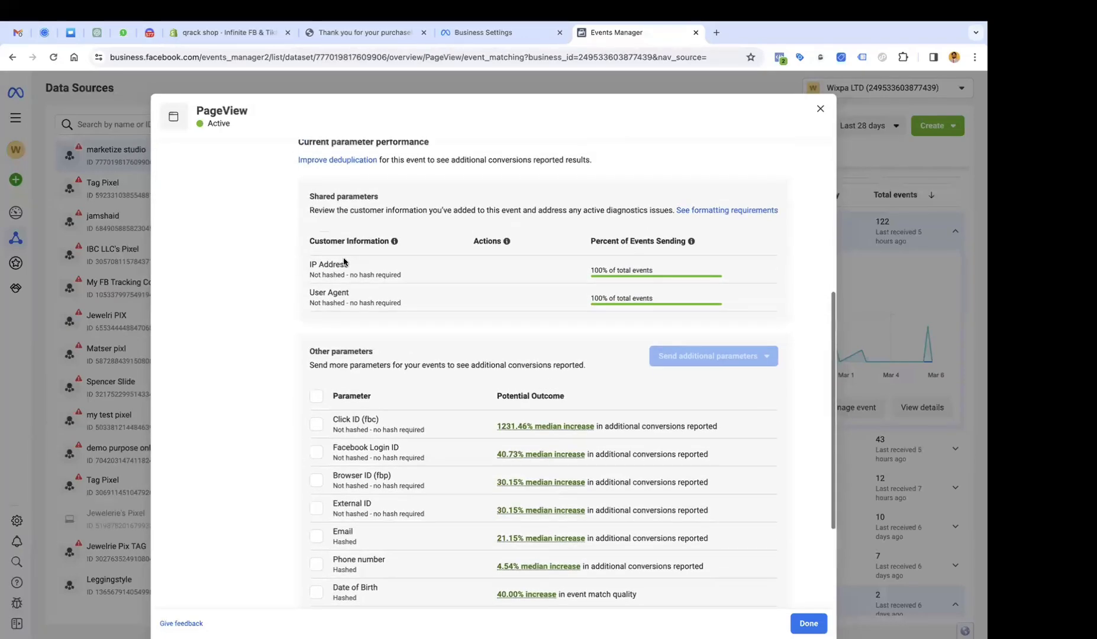
pyautogui.scroll(-3, 341, 299)
pyautogui.scroll(-1, 341, 298)
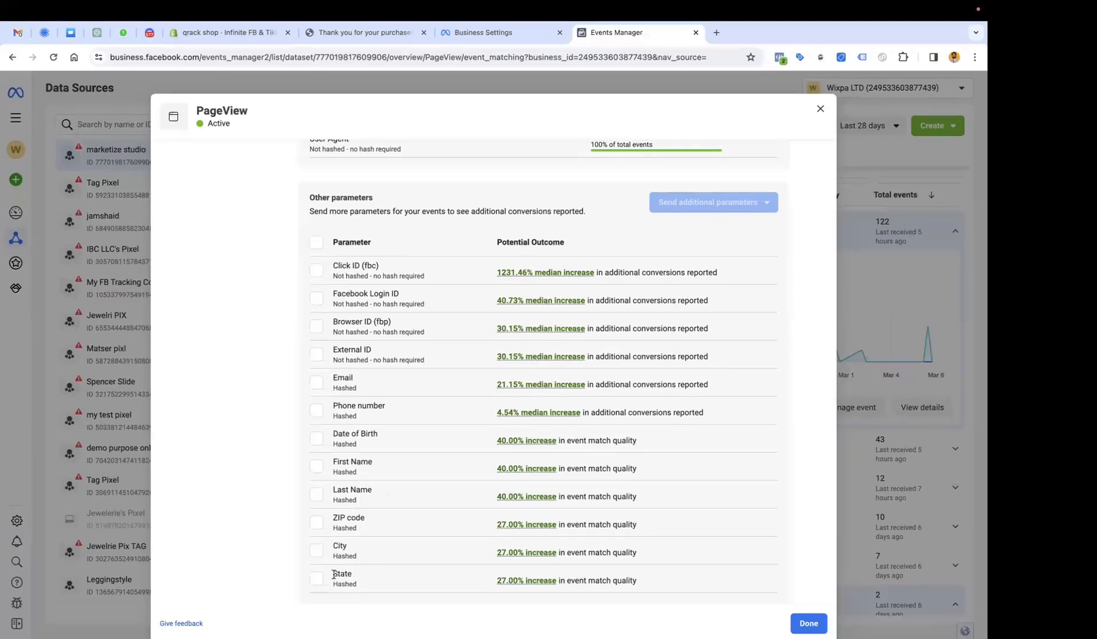
pyautogui.click(400, 35)
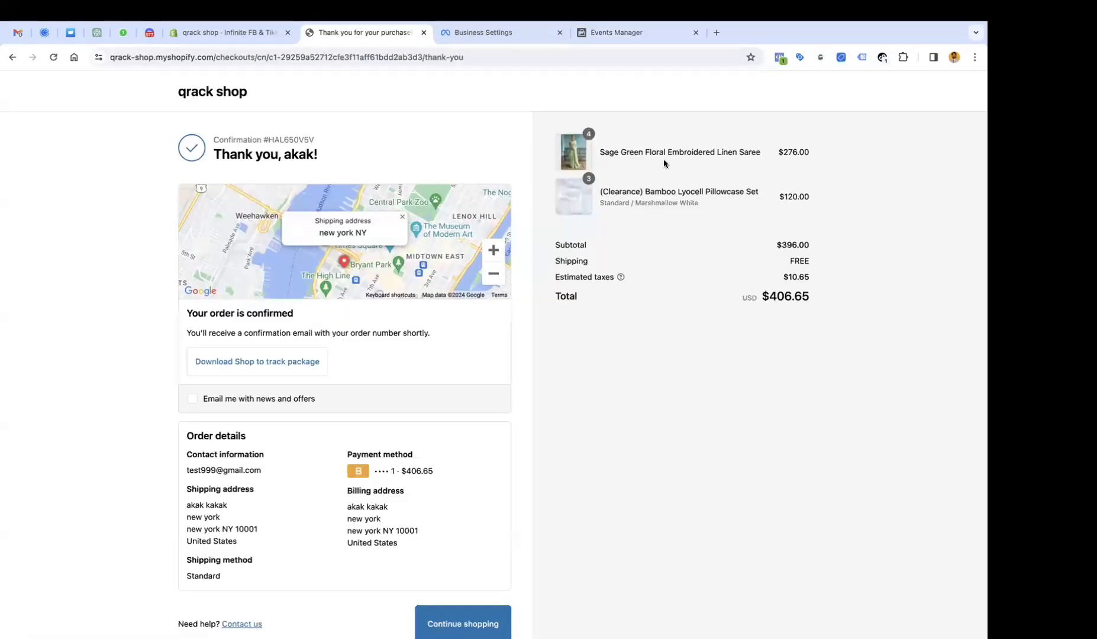
pyautogui.click(779, 58)
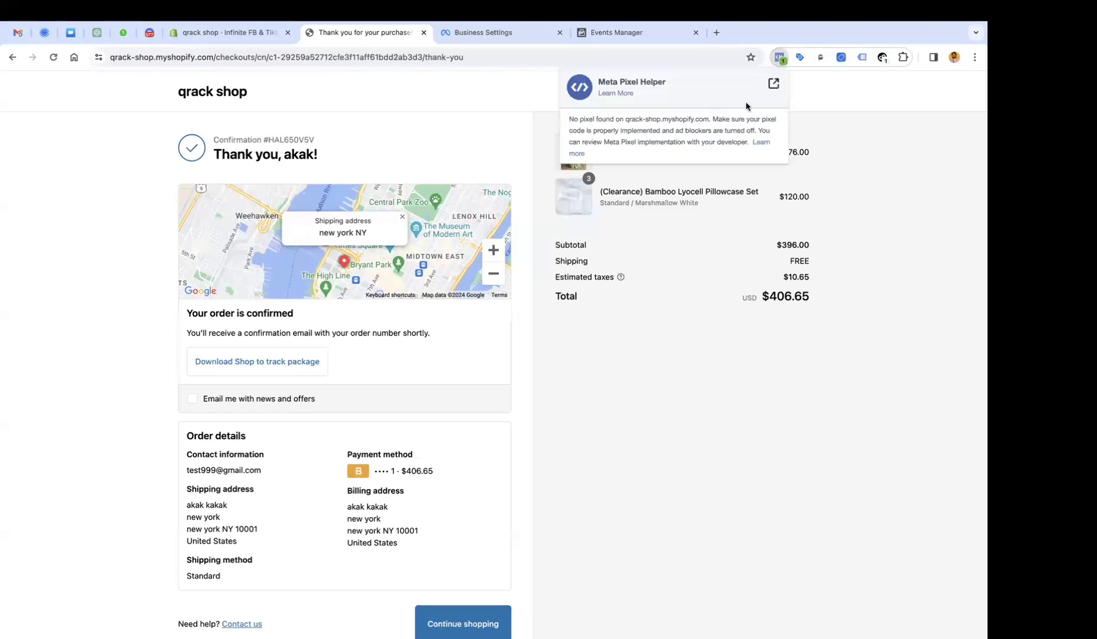
pyautogui.click(492, 41)
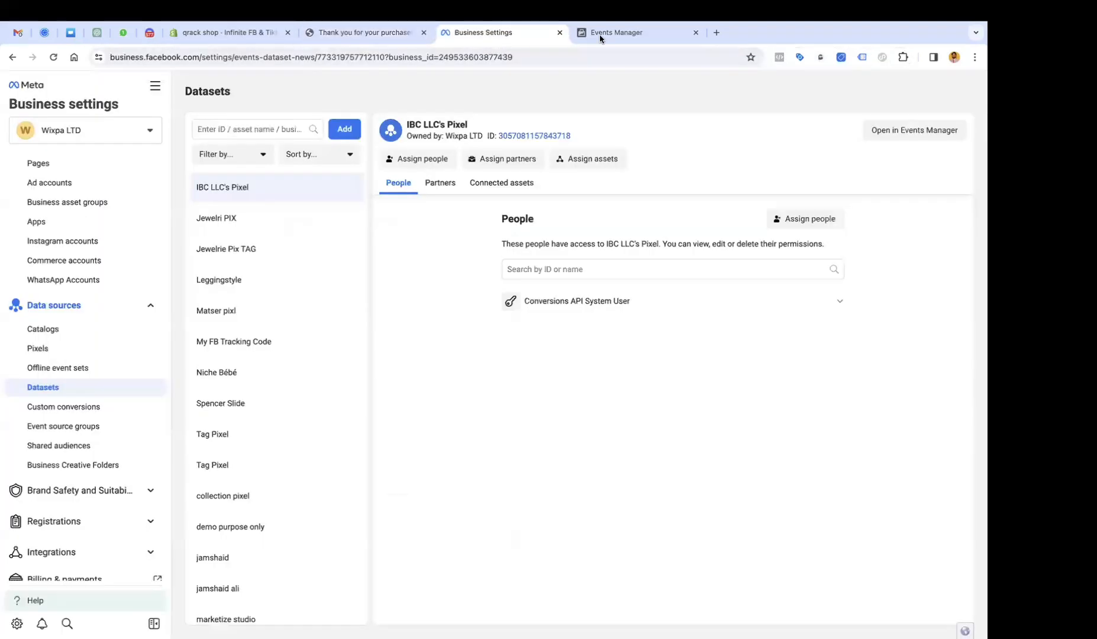
pyautogui.click(599, 35)
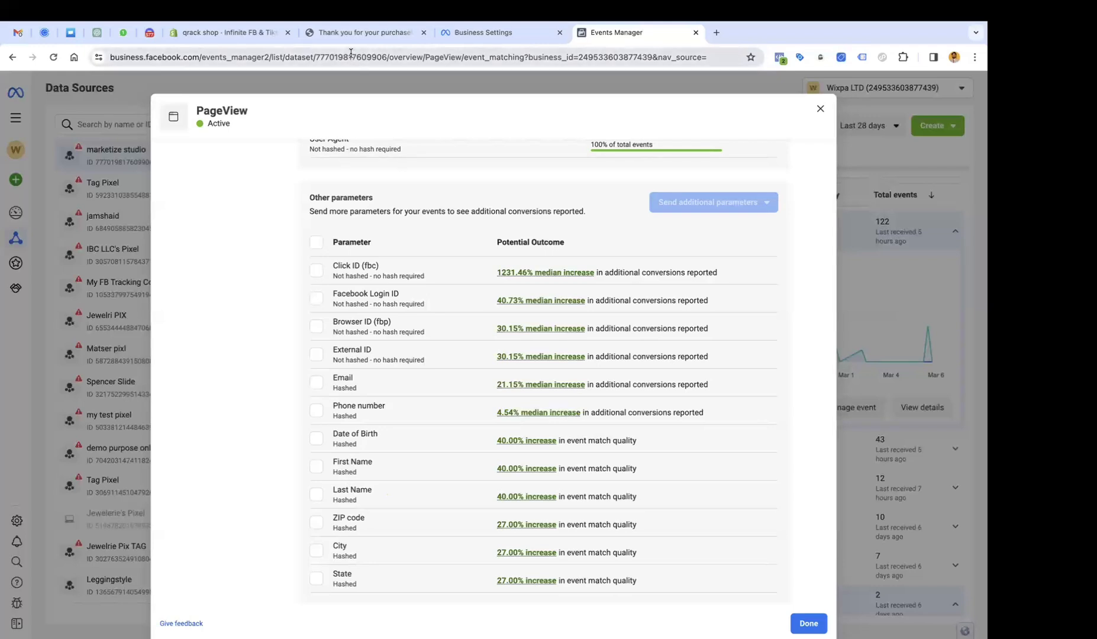
pyautogui.click(355, 33)
pyautogui.click(780, 58)
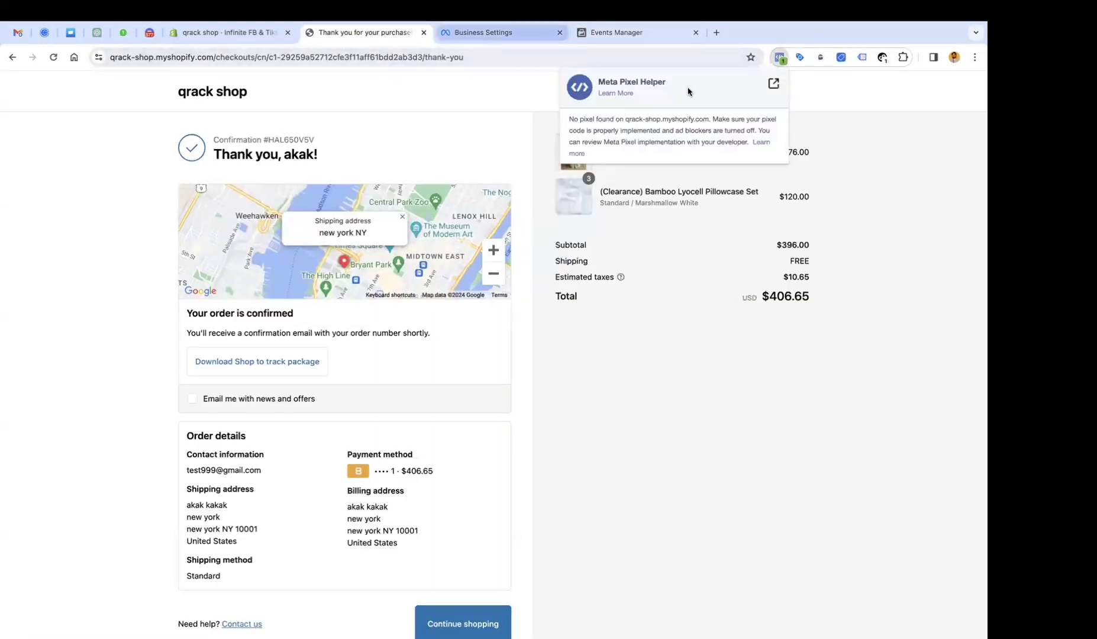
pyautogui.click(462, 31)
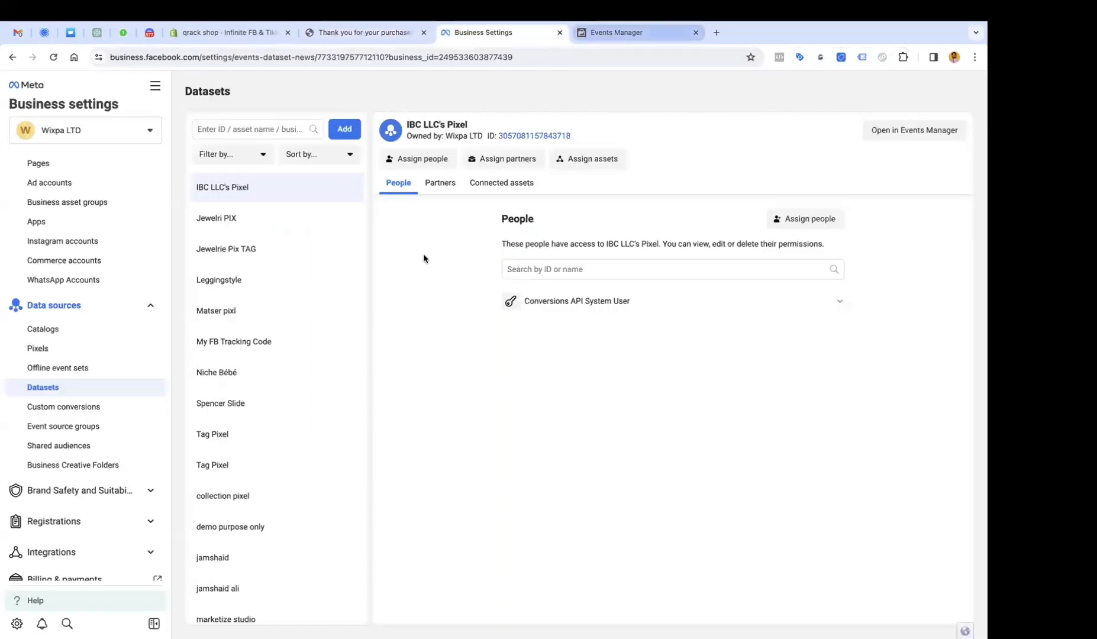
pyautogui.hotkey('ctrl', 'Tab')
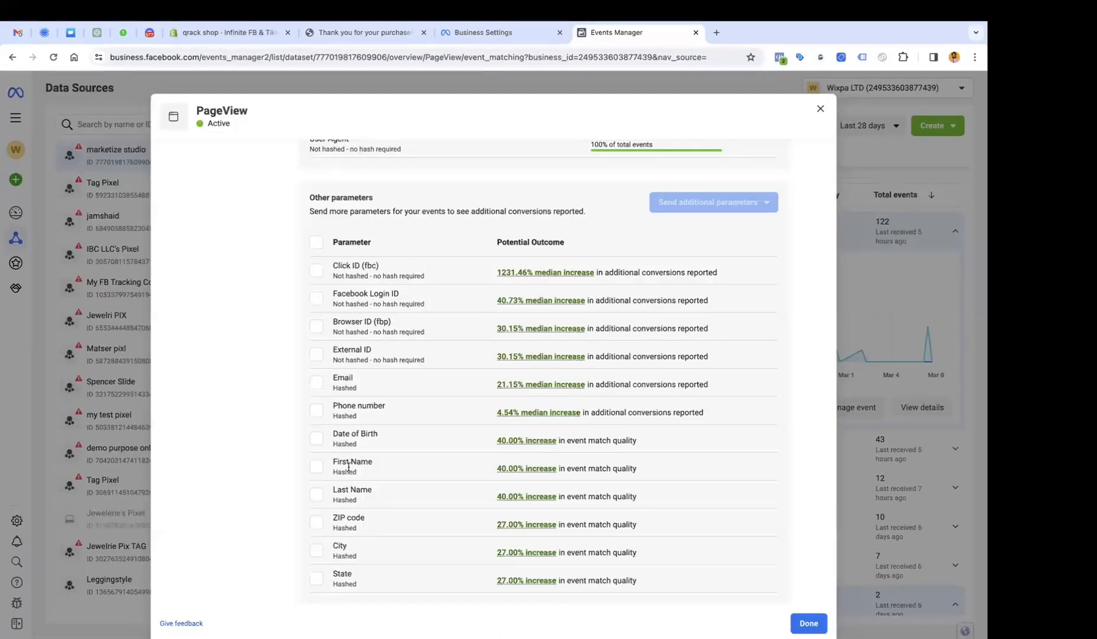
# Highlight Date of Birth's Hashed status and the Click ID (fbc) parameter in PageView's suggestions.
pyautogui.doubleClick(350, 446)
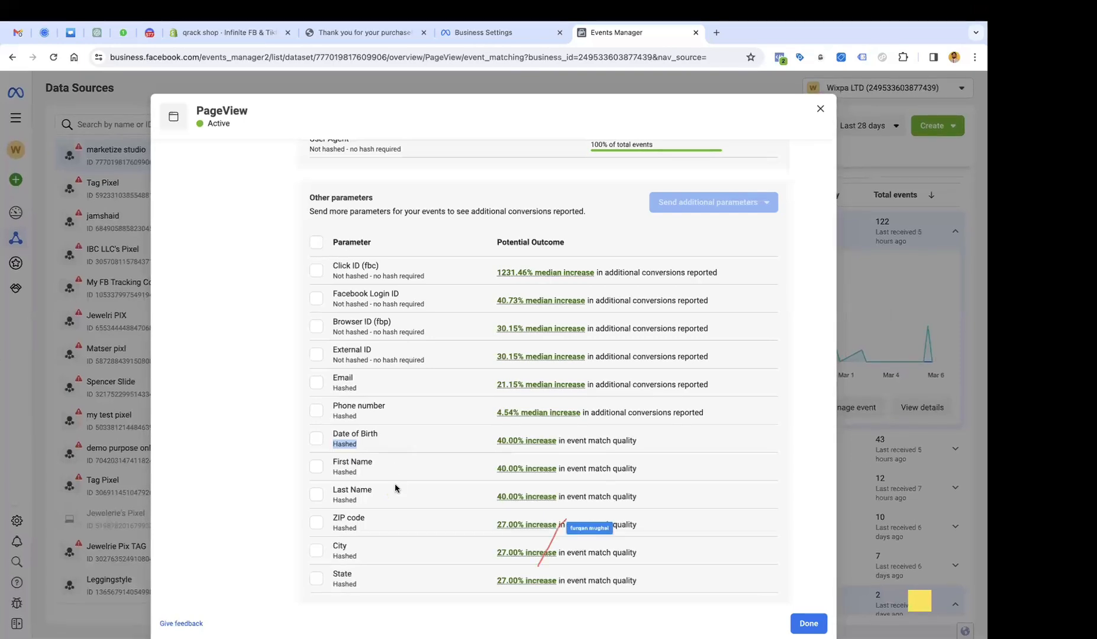
pyautogui.scroll(1, 395, 485)
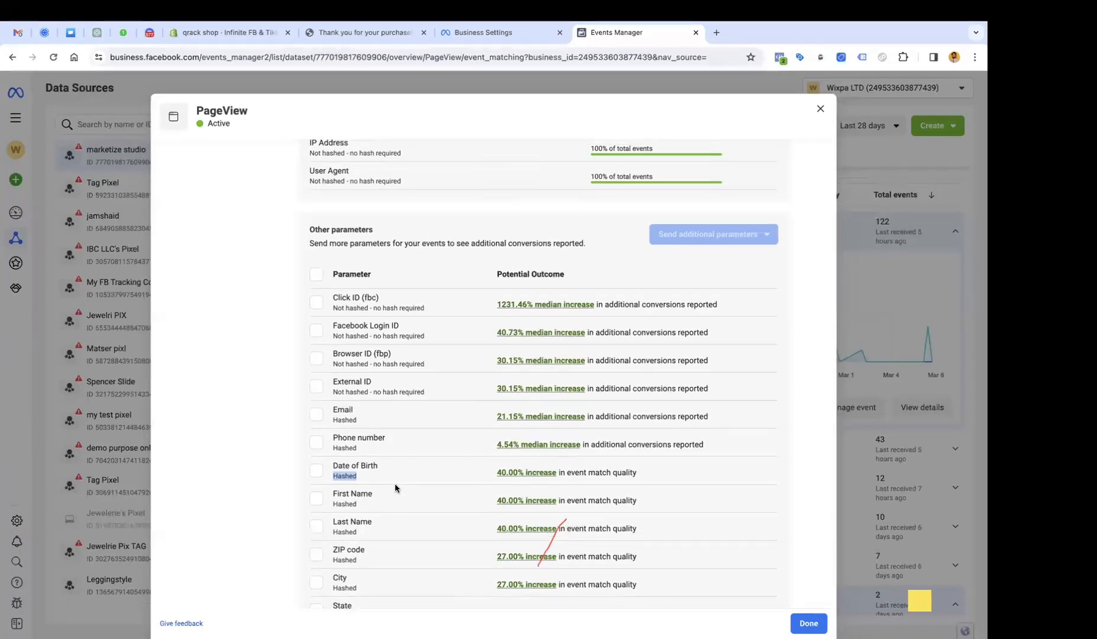
pyautogui.scroll(-1, 395, 487)
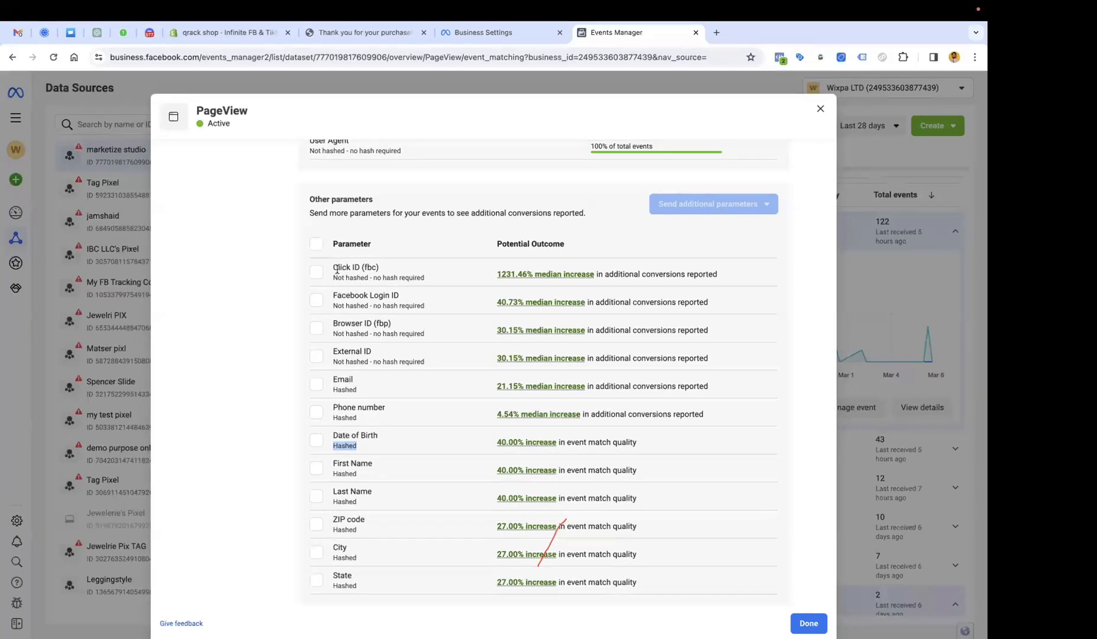
pyautogui.click(337, 269)
pyautogui.moveTo(336, 270); pyautogui.dragTo(360, 269)
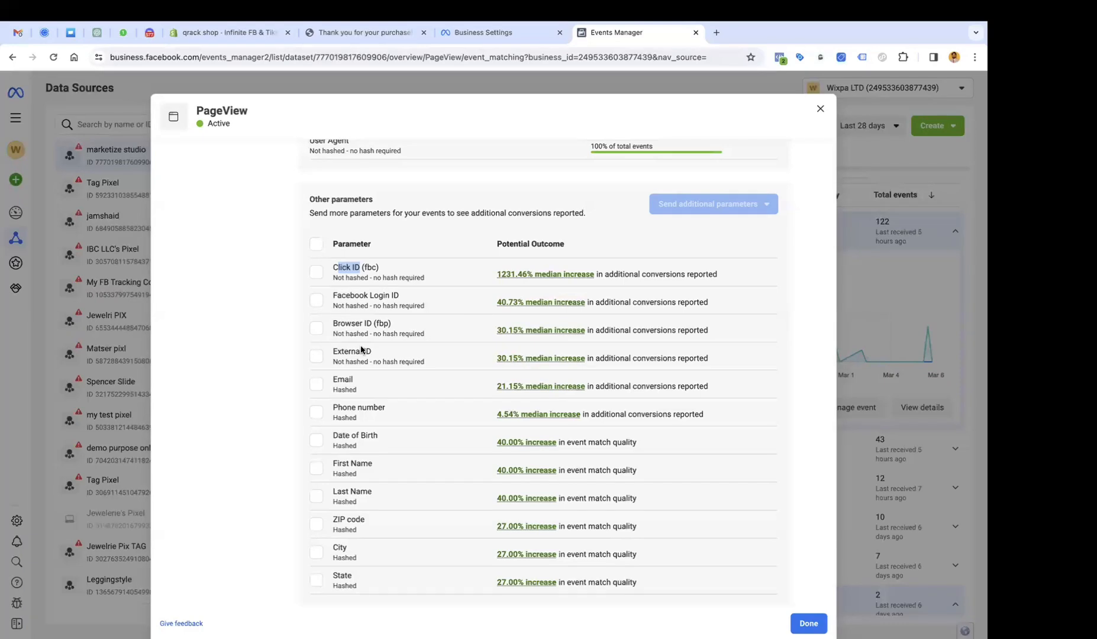
# Point out the no-hash-required notes under Click ID and Facebook Login ID, then open a new tab.
pyautogui.scroll(-1, 302, 397)
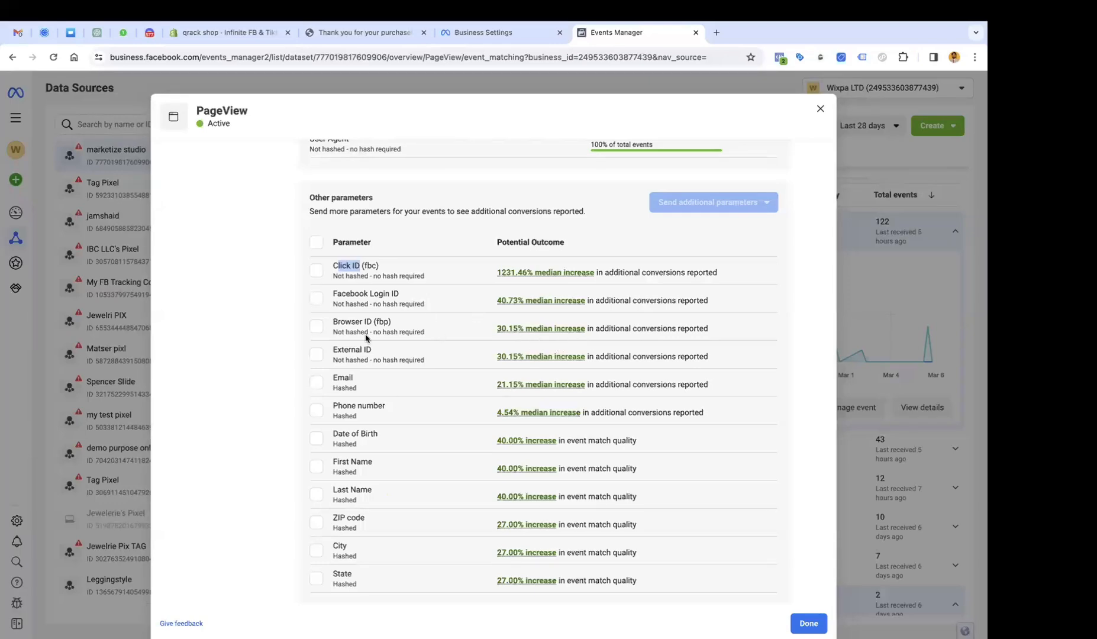
pyautogui.hotkey('ctrl', 'Up')
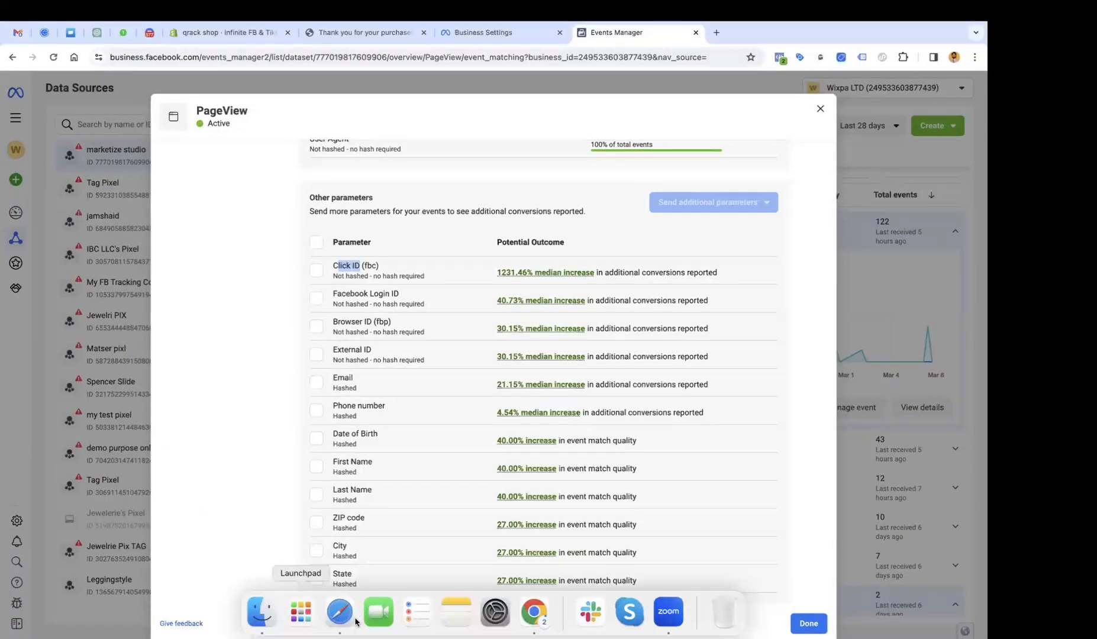
pyautogui.click(257, 466)
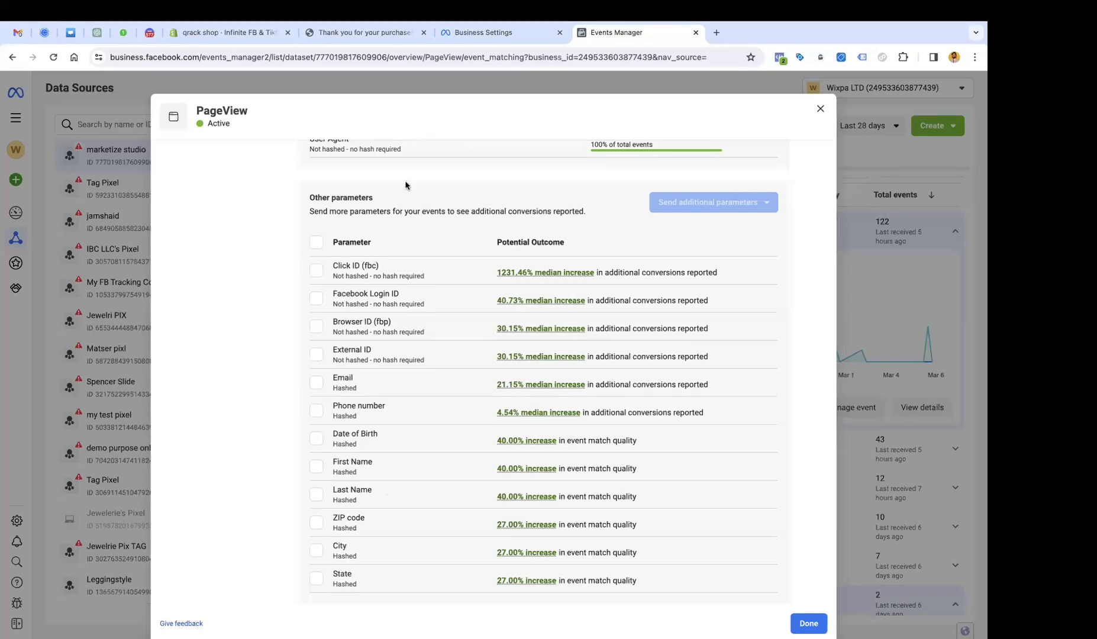
pyautogui.tripleClick(369, 273)
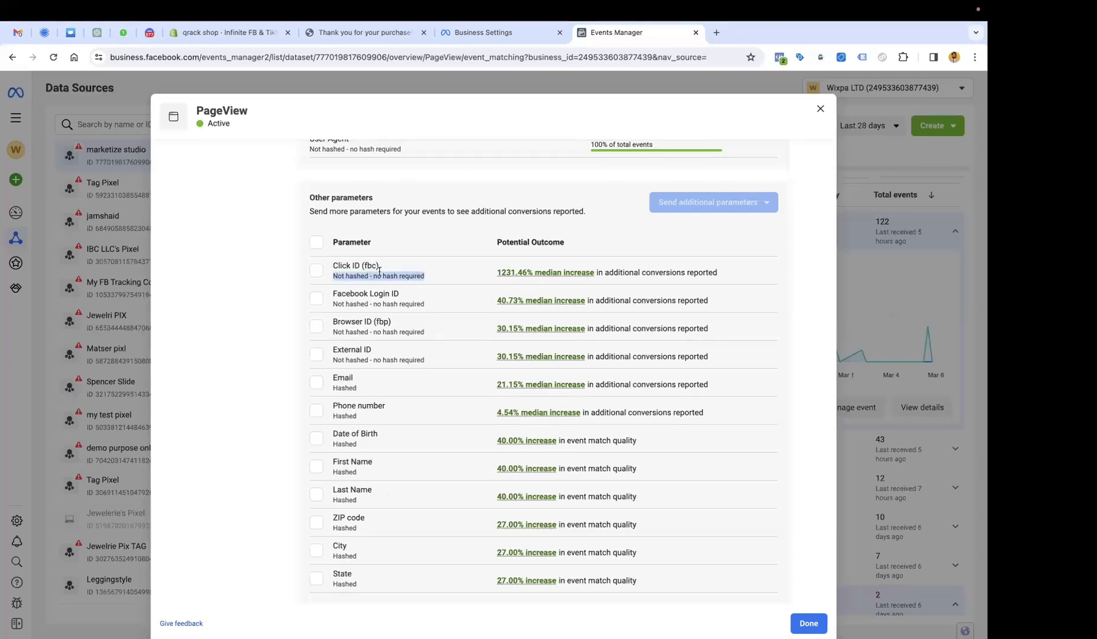
pyautogui.doubleClick(384, 274)
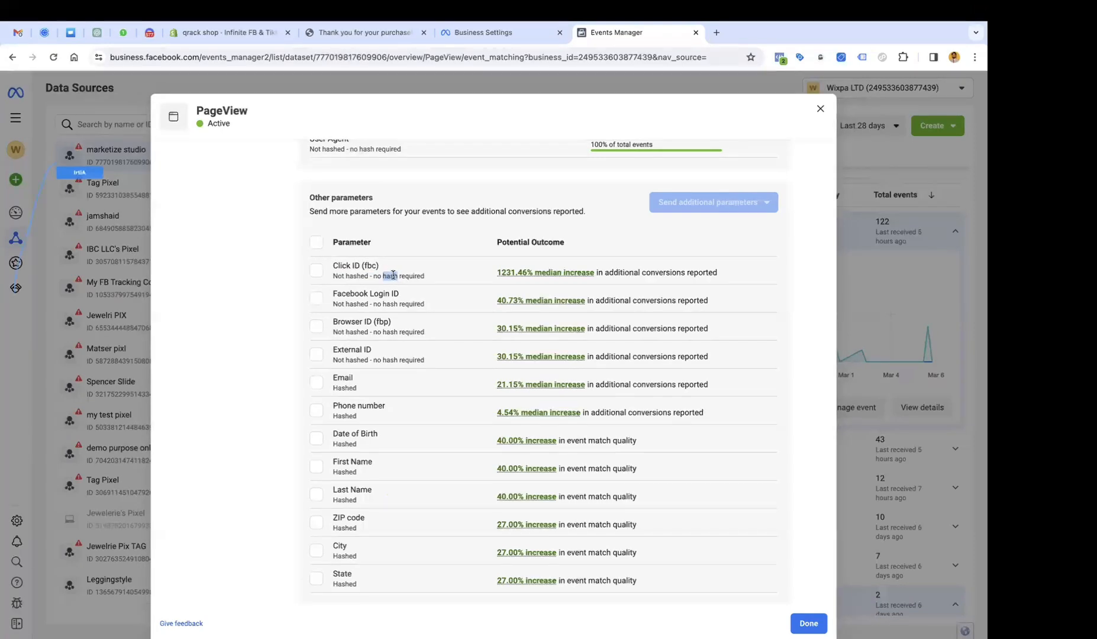
pyautogui.doubleClick(390, 303)
pyautogui.click(719, 36)
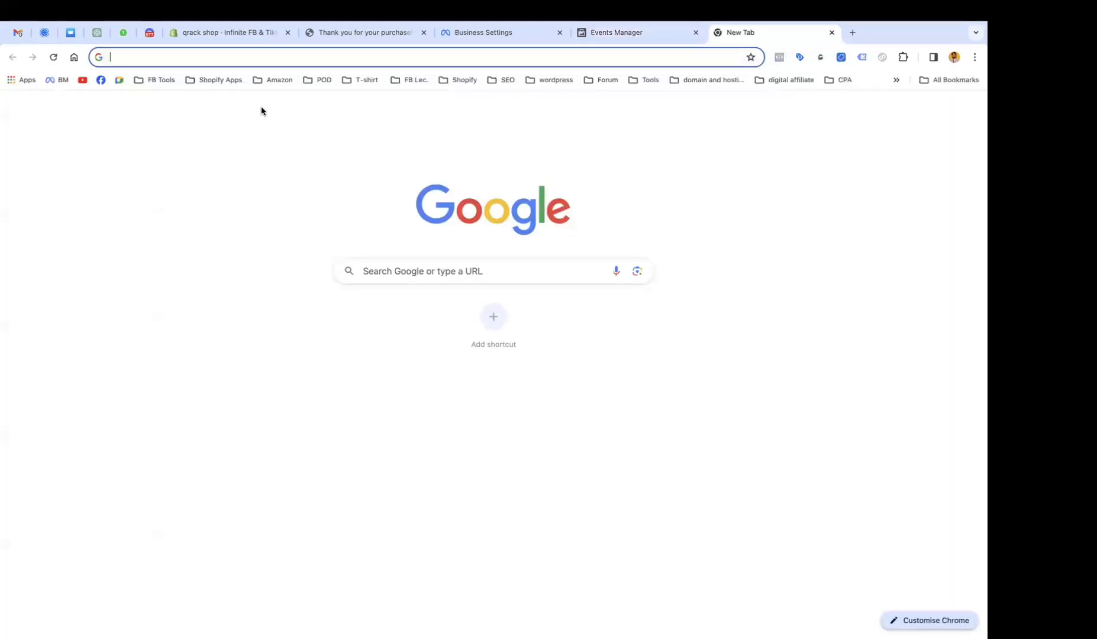
# Load Facebook in the new tab and re-mark the Click ID (fbc) parameter in Events Manager.
pyautogui.click(101, 79)
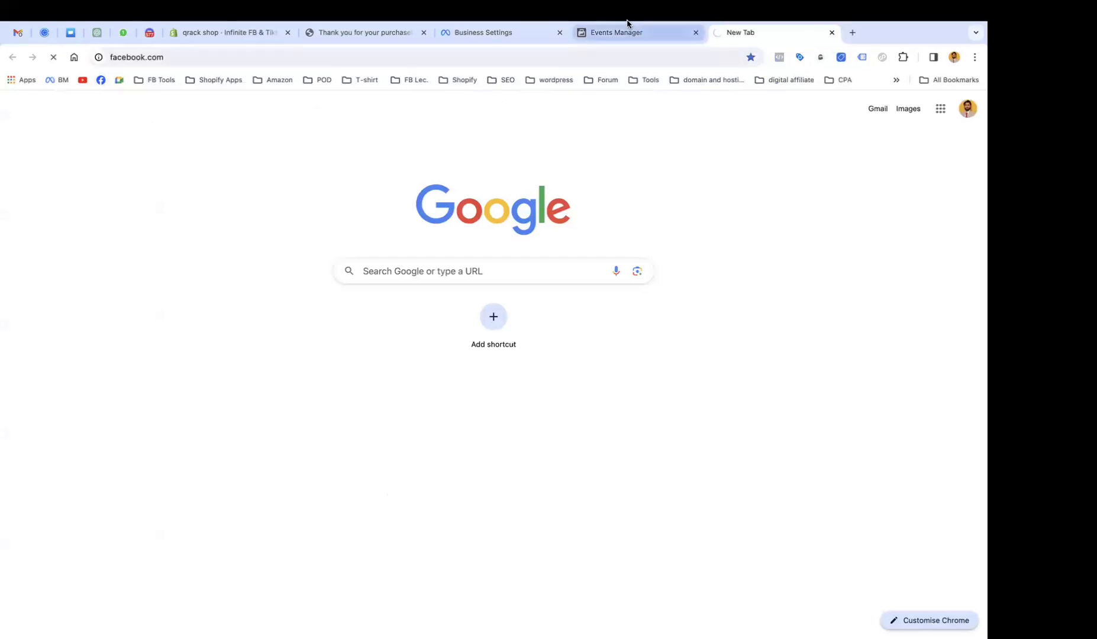
pyautogui.click(627, 25)
pyautogui.moveTo(333, 266); pyautogui.dragTo(489, 268)
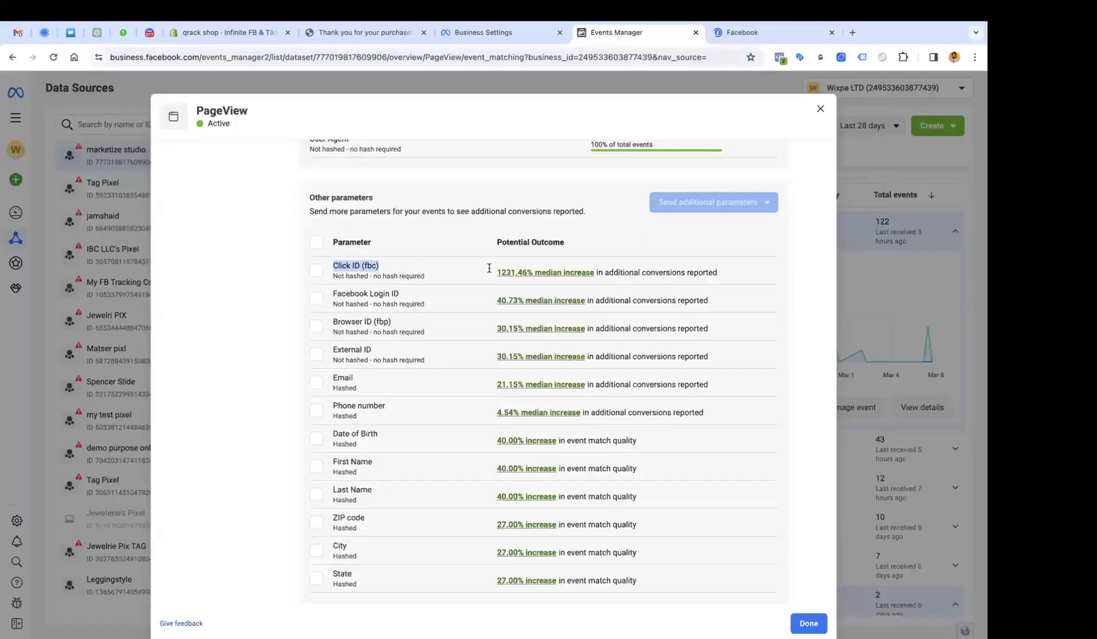
# Switch Facebook from the Optima TikTok Shop Connector page to the personal profile.
pyautogui.click(741, 32)
pyautogui.scroll(-8, 438, 358)
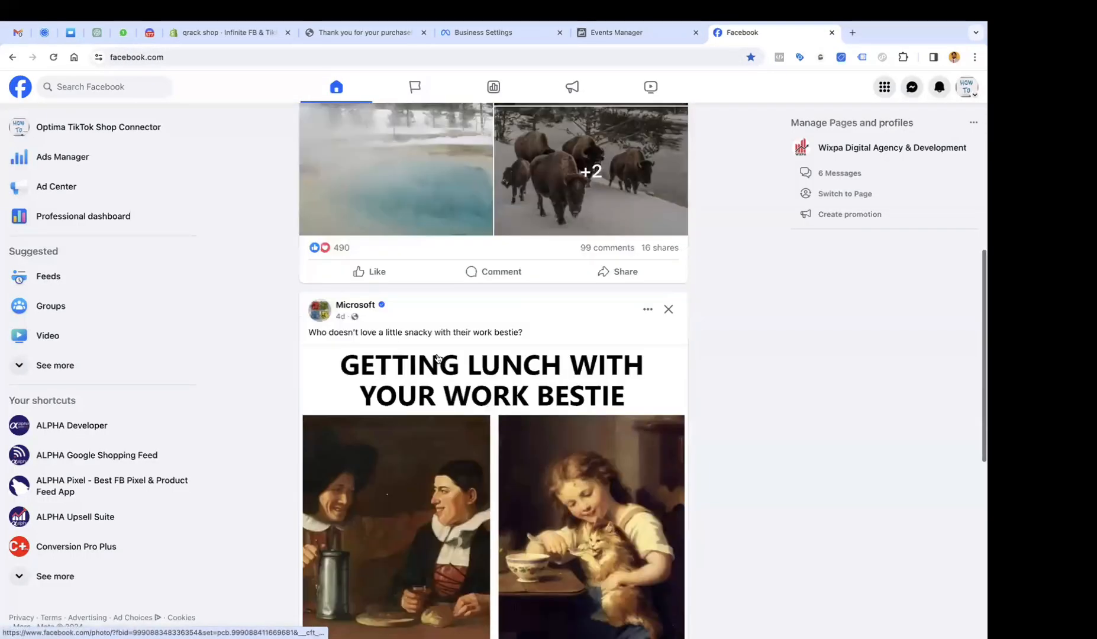
pyautogui.scroll(-10, 438, 358)
pyautogui.scroll(5, 438, 358)
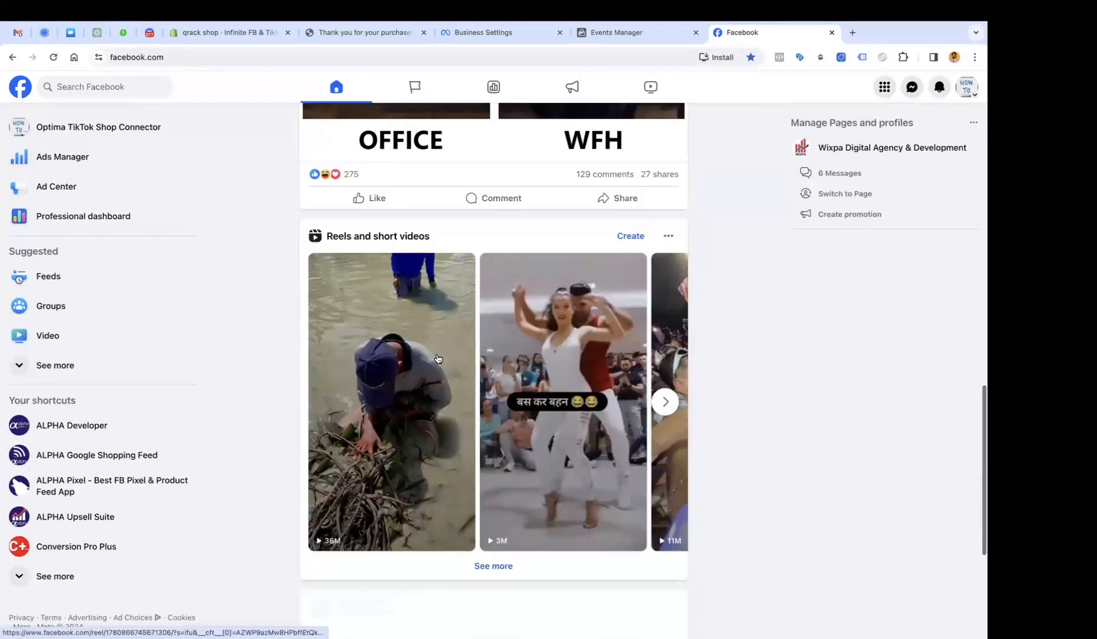
pyautogui.scroll(-2, 438, 358)
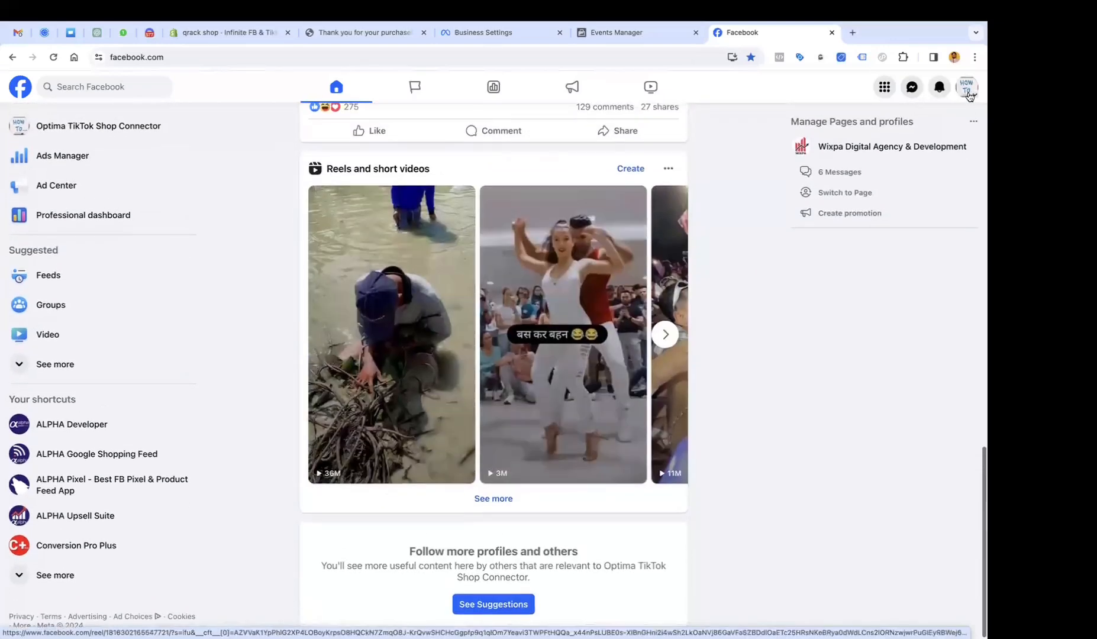
pyautogui.click(841, 192)
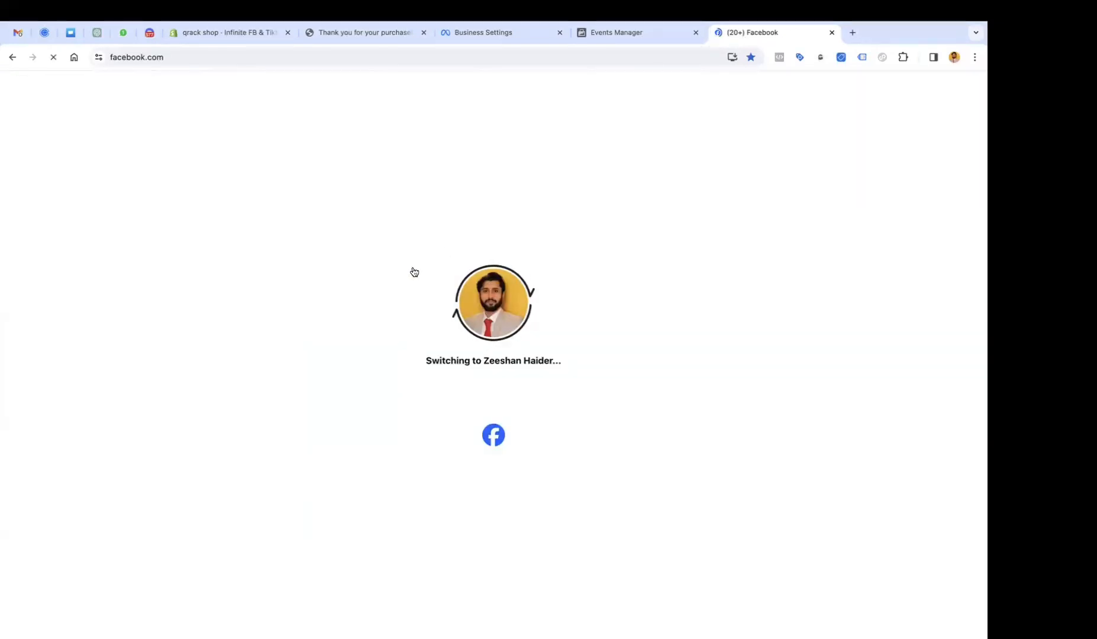
# Scroll the feed and open the Nuelink ad's Get offer page.
pyautogui.scroll(-10, 414, 272)
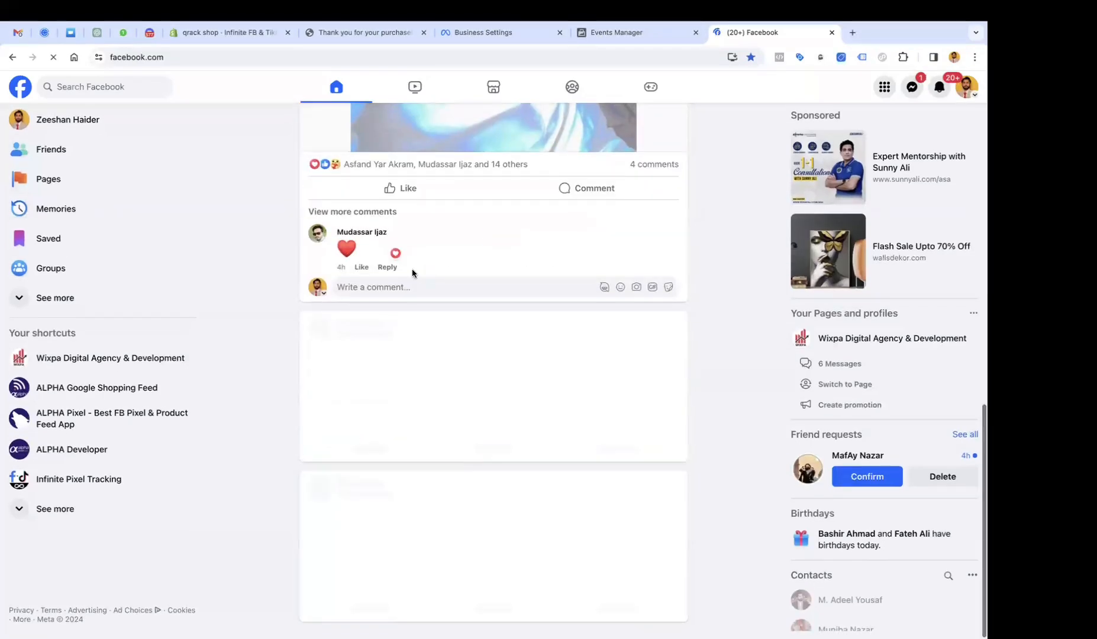
pyautogui.scroll(-3, 426, 373)
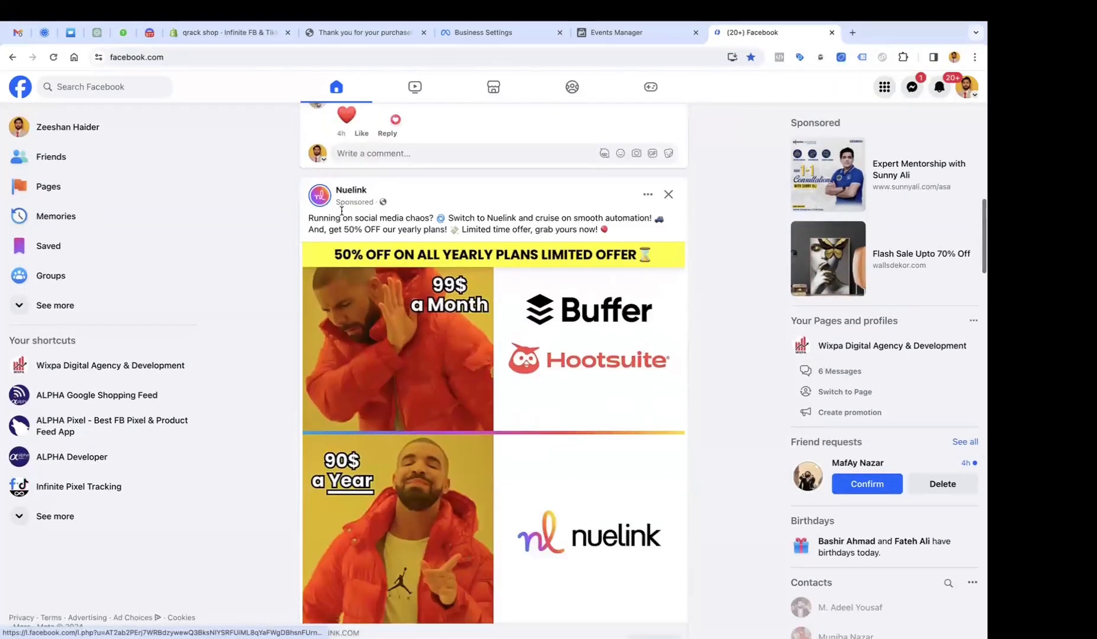
pyautogui.scroll(-5, 645, 360)
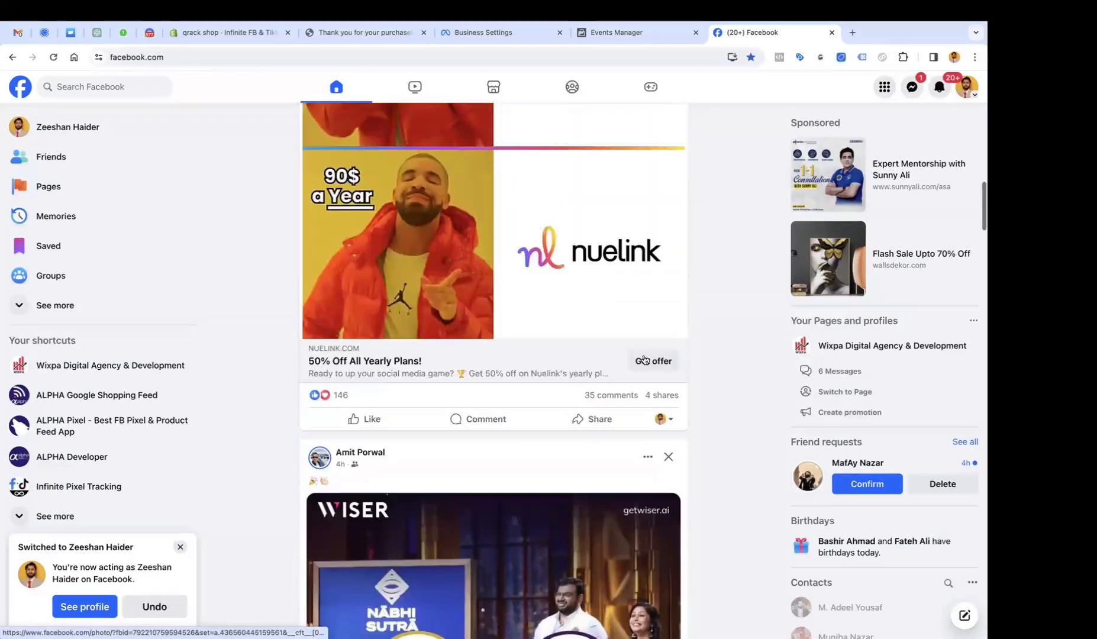
pyautogui.click(645, 360)
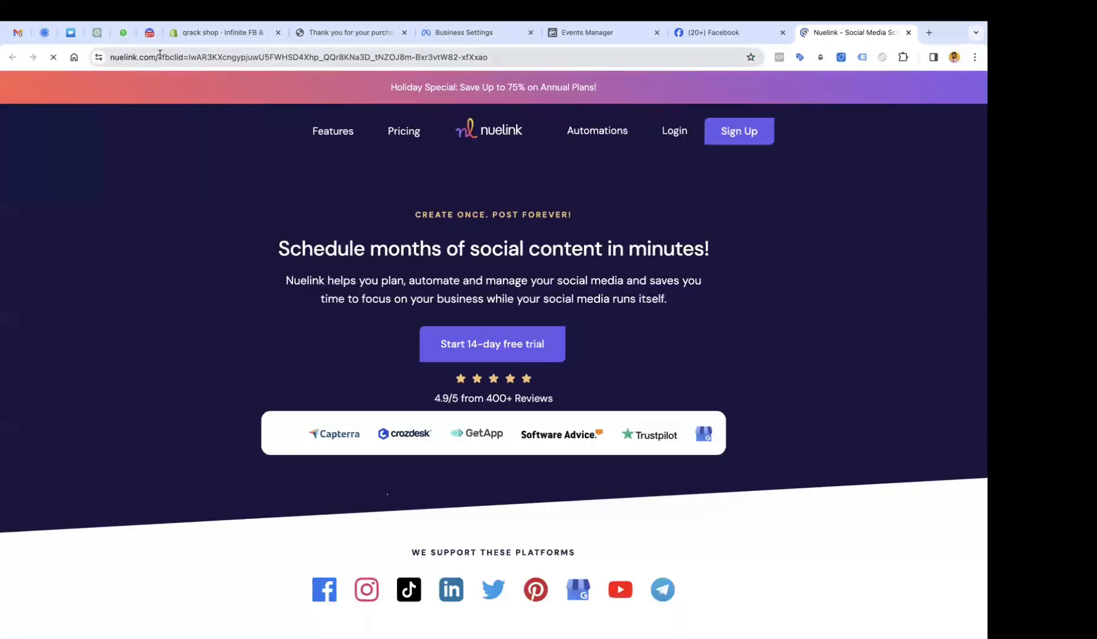
# Highlight the ?fbclid= parameter in the Nuelink page address, then go back to Events Manager.
pyautogui.moveTo(160, 55); pyautogui.dragTo(497, 65)
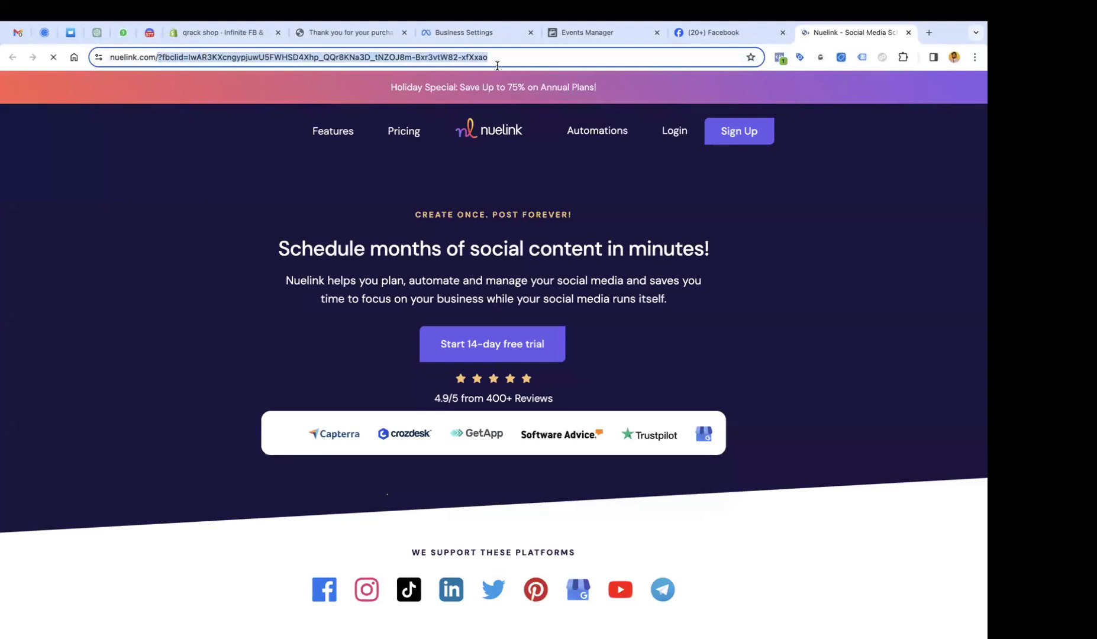
pyautogui.click(186, 57)
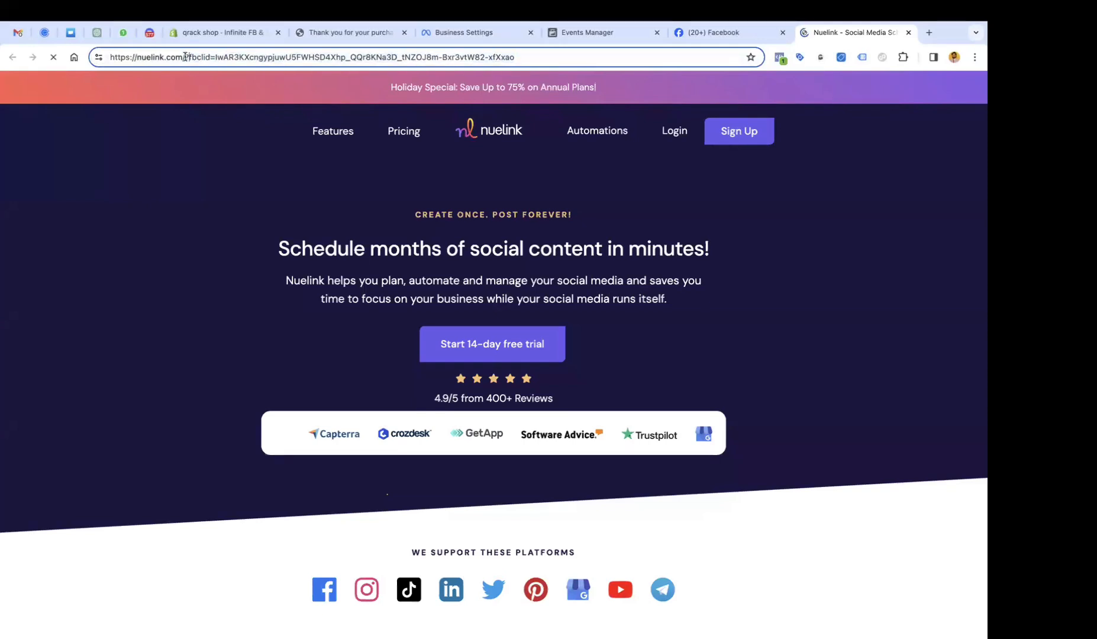
pyautogui.moveTo(186, 57); pyautogui.dragTo(579, 64)
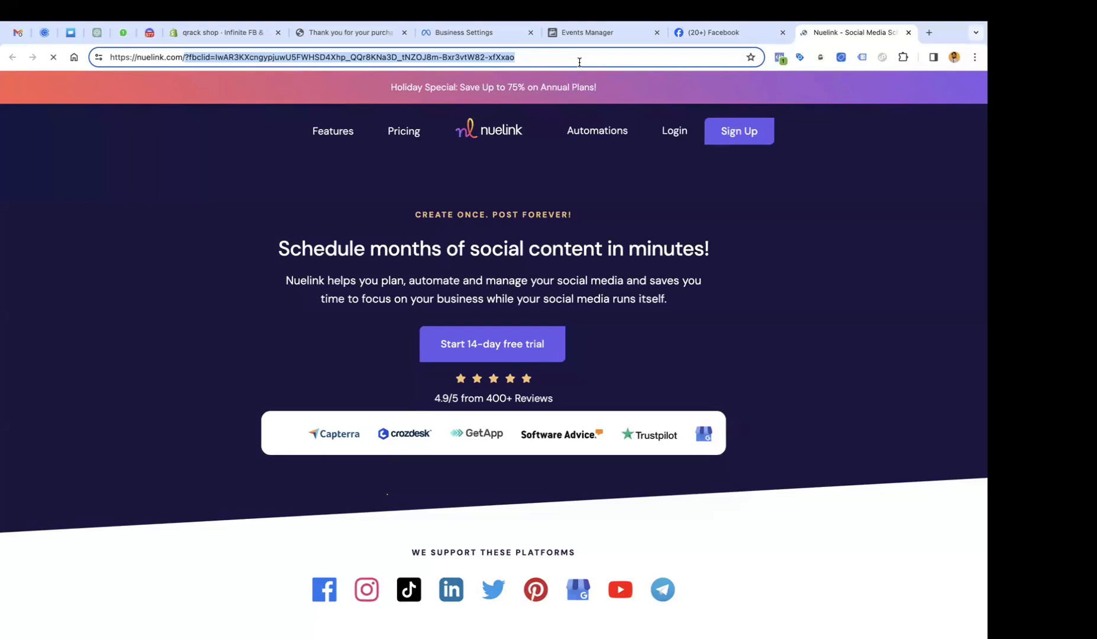
pyautogui.click(609, 34)
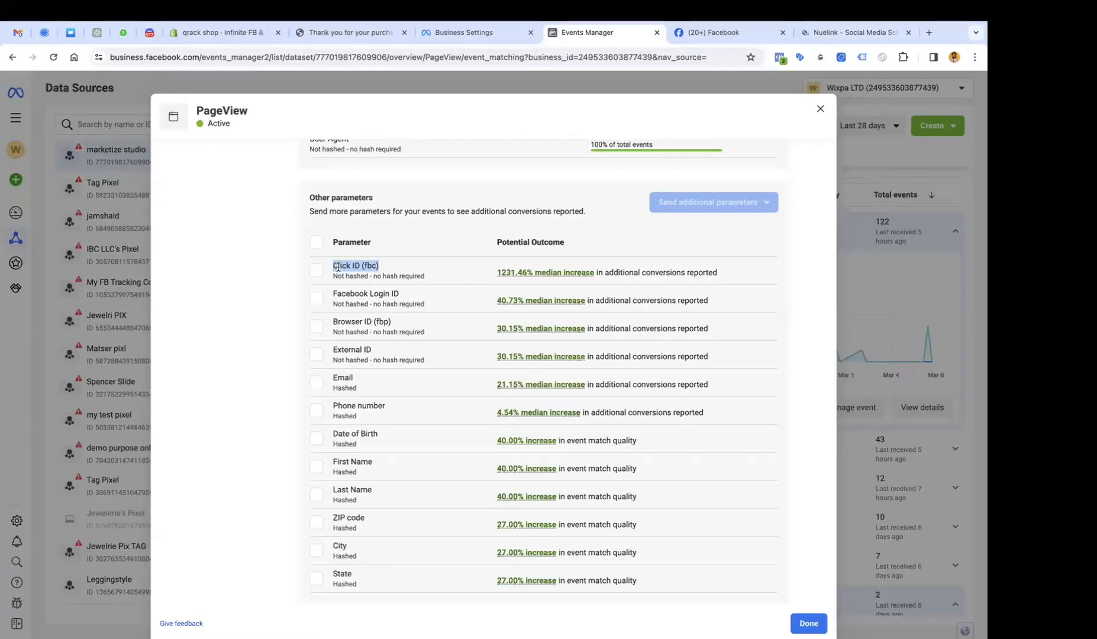
pyautogui.tripleClick(363, 266)
pyautogui.click(356, 266)
pyautogui.tripleClick(356, 265)
pyautogui.tripleClick(347, 266)
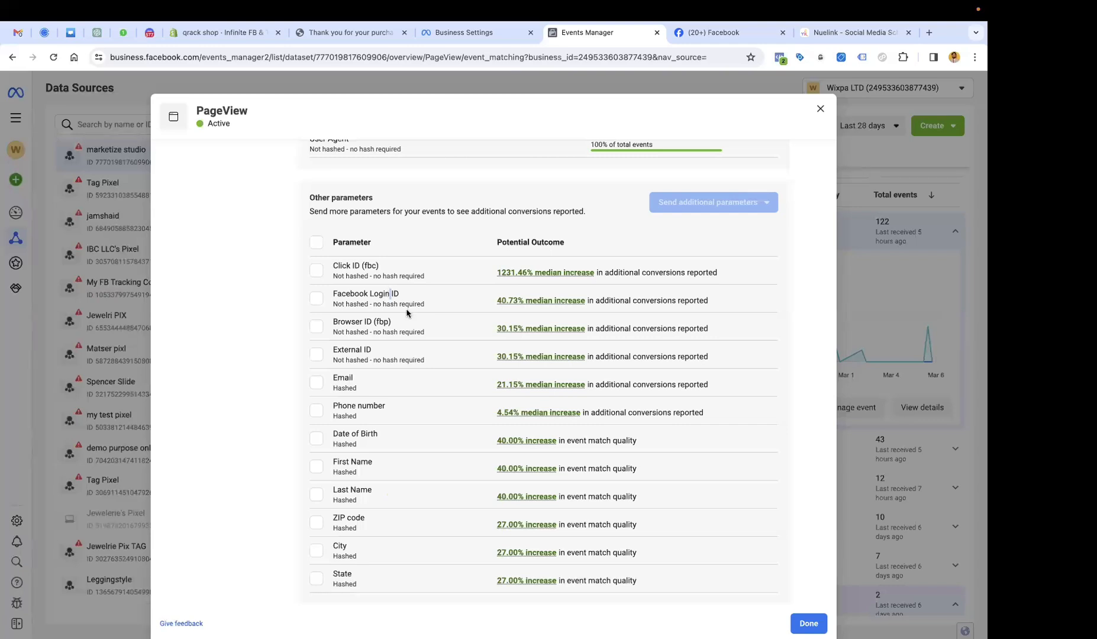
pyautogui.tripleClick(382, 295)
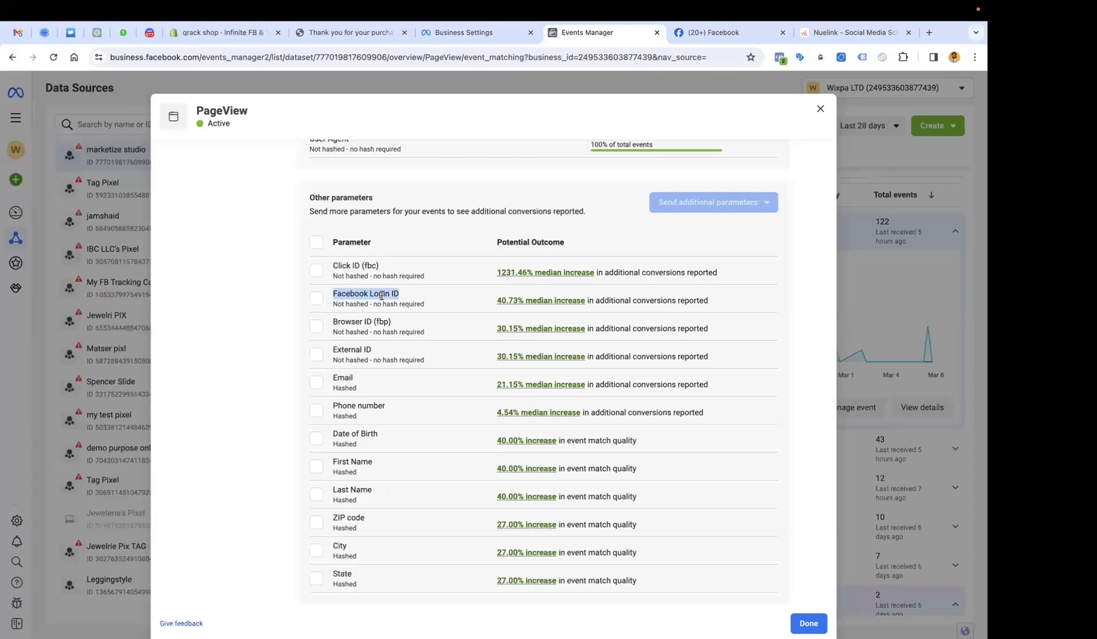
pyautogui.tripleClick(369, 325)
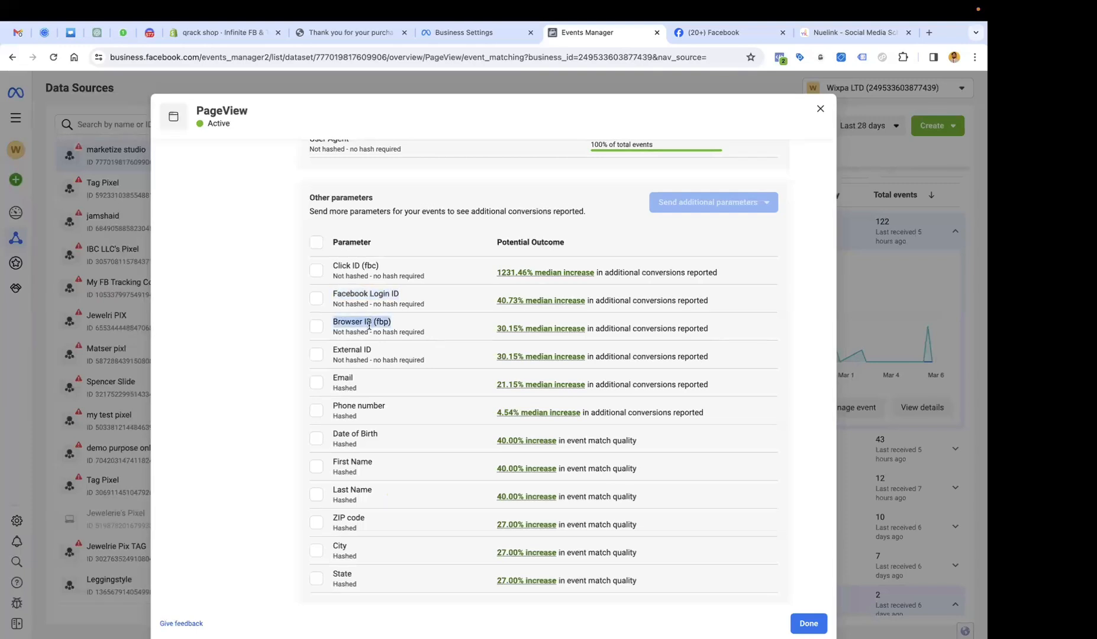
pyautogui.click(377, 350)
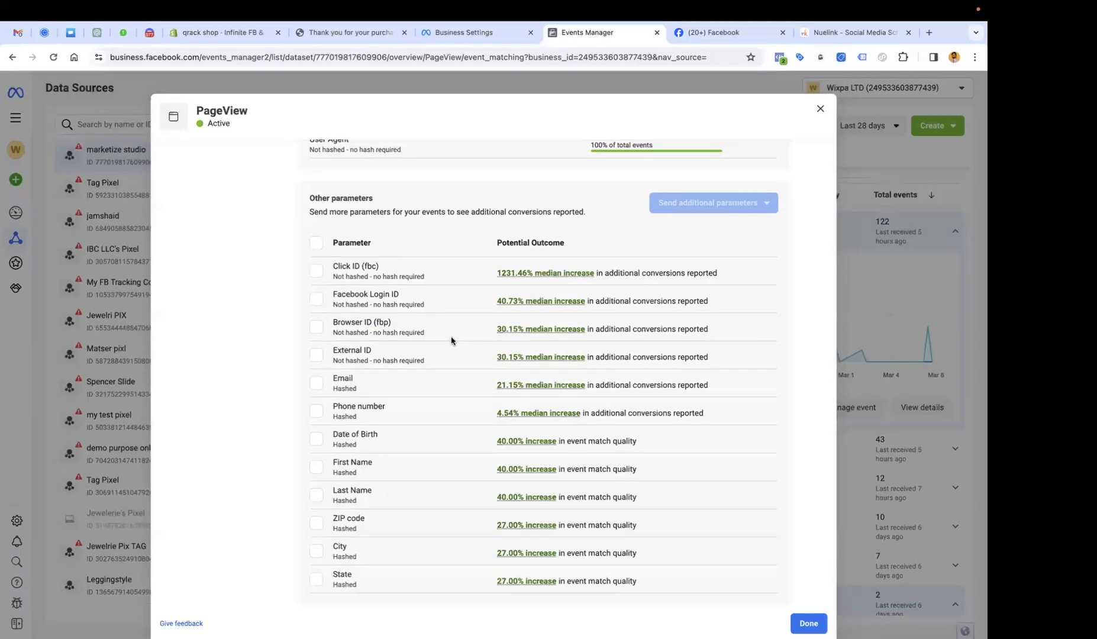
pyautogui.scroll(7, 451, 341)
pyautogui.scroll(1, 451, 341)
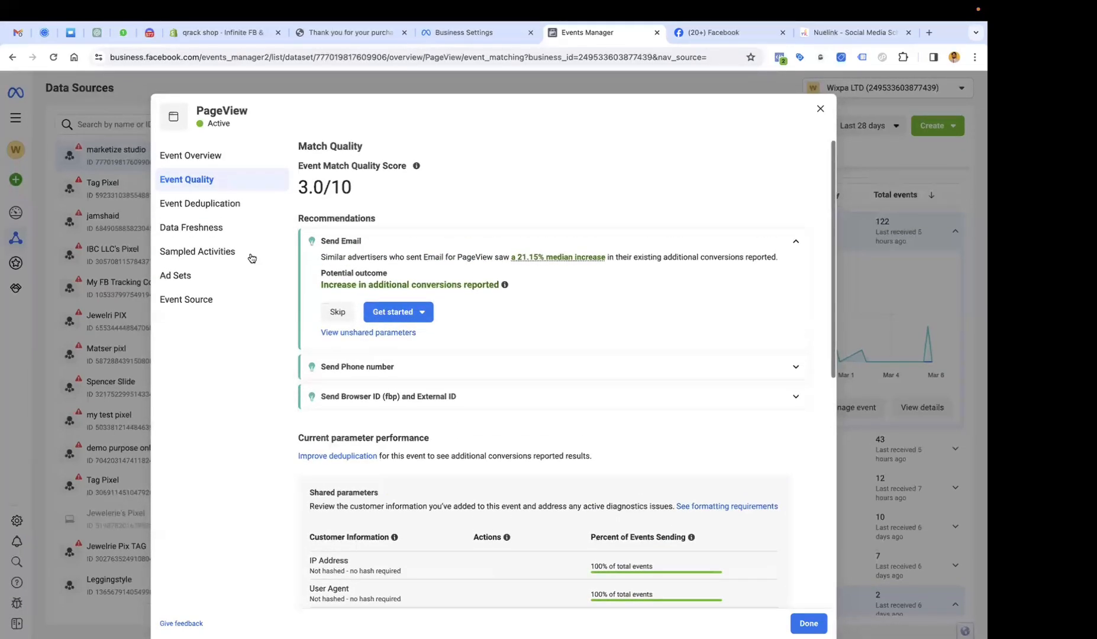
# Check PageView's deduplication, data freshness, sampled activities and ad sets, then close its details.
pyautogui.click(241, 214)
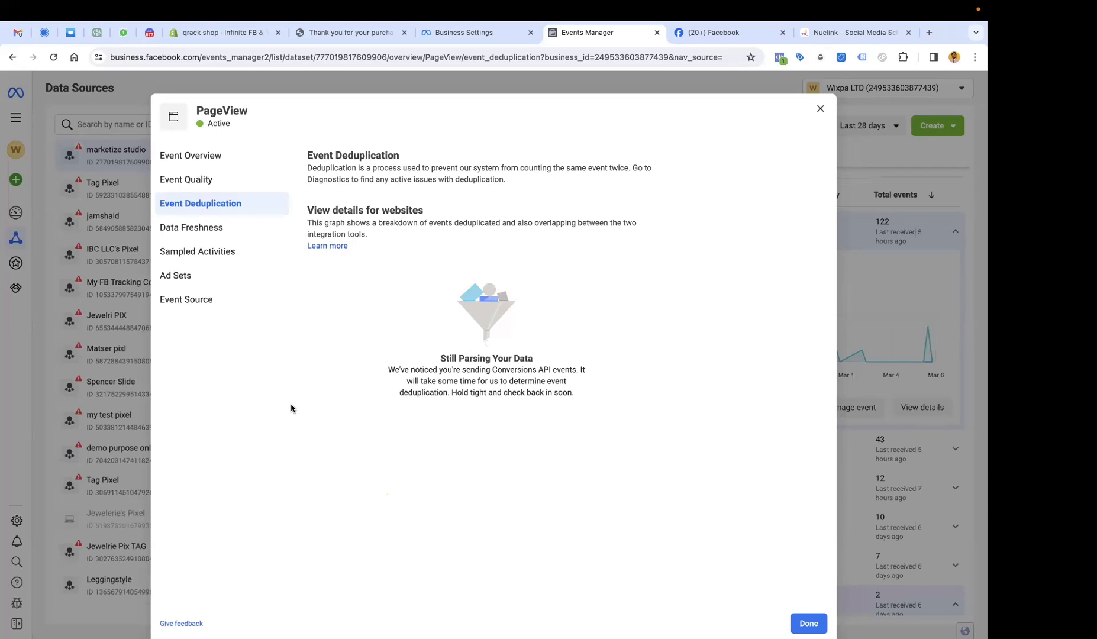
pyautogui.click(228, 232)
pyautogui.click(252, 260)
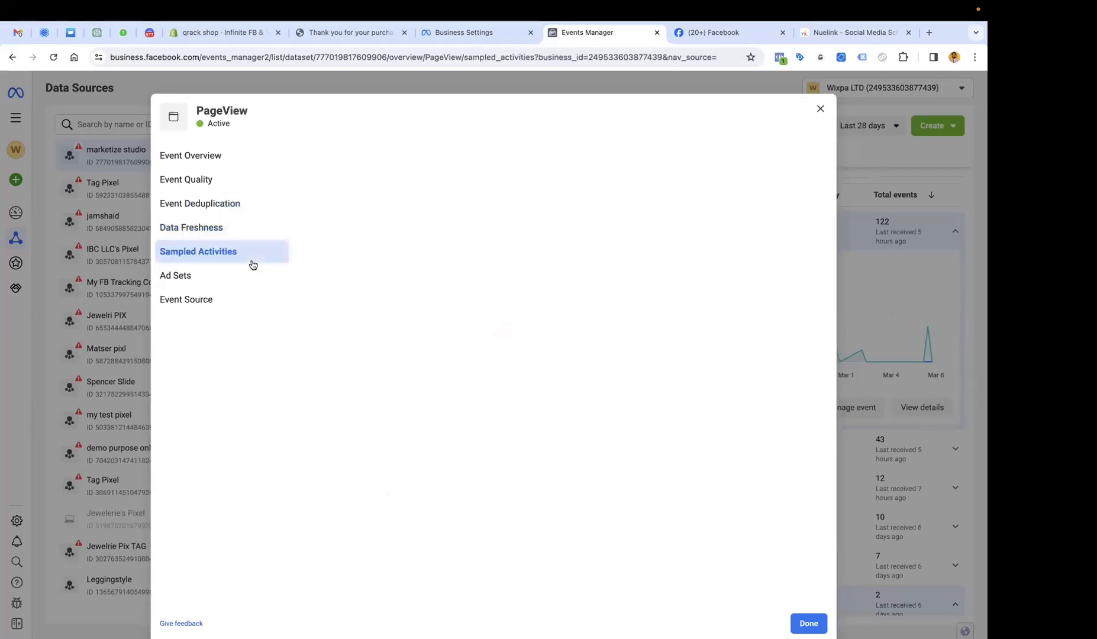
pyautogui.click(234, 274)
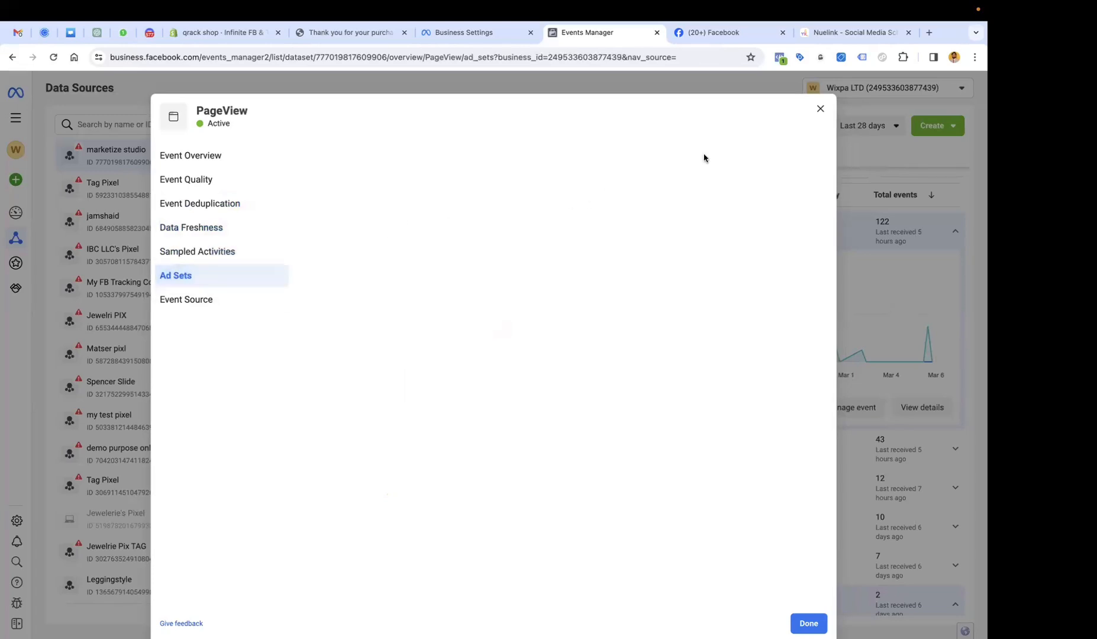
pyautogui.click(820, 109)
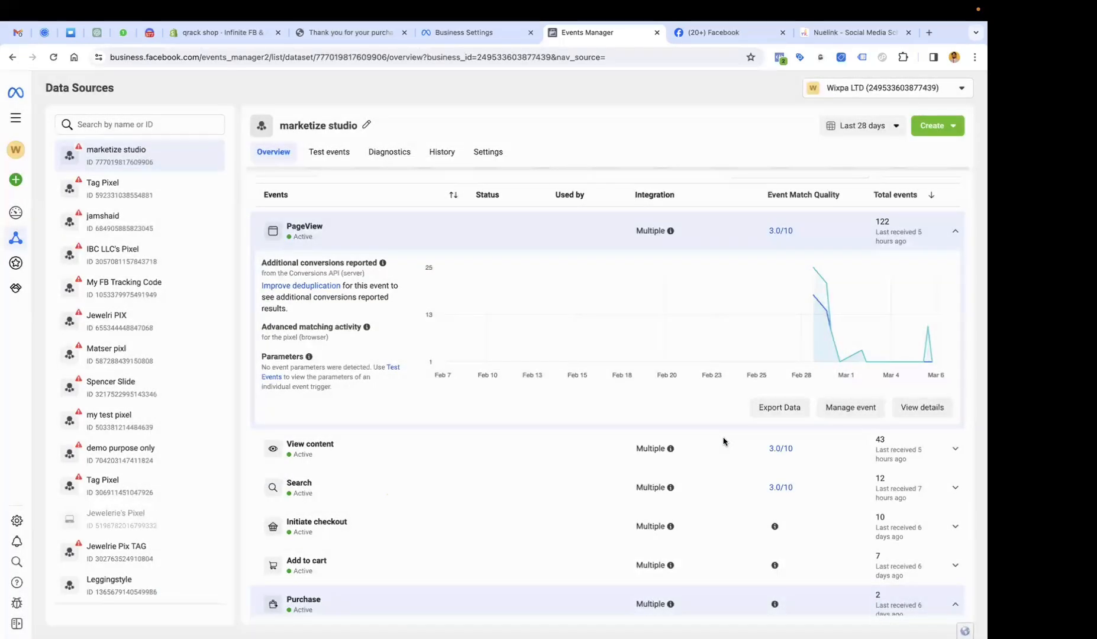
# Open the Purchase event details and view deduplication, data freshness and last-day sampled activity.
pyautogui.scroll(-5, 723, 441)
pyautogui.click(918, 341)
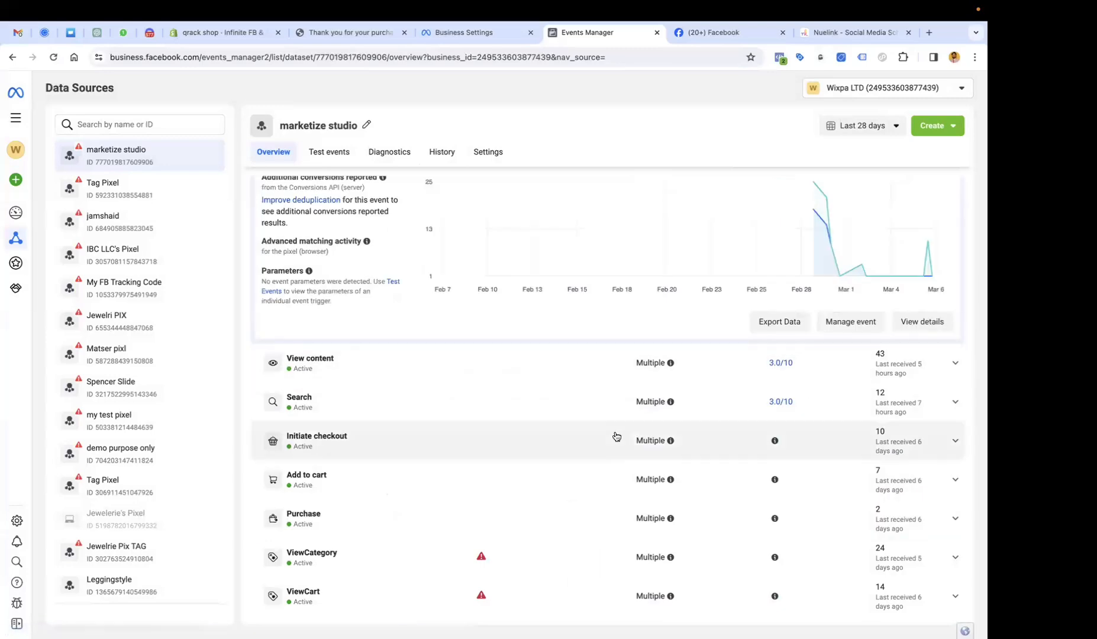
pyautogui.click(925, 525)
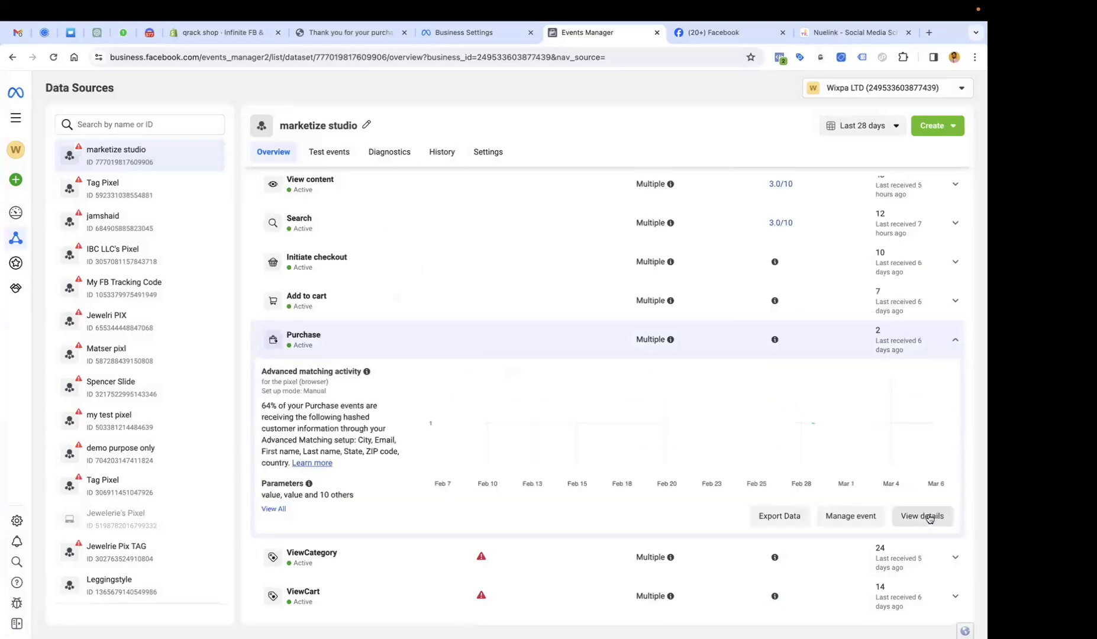
pyautogui.click(926, 518)
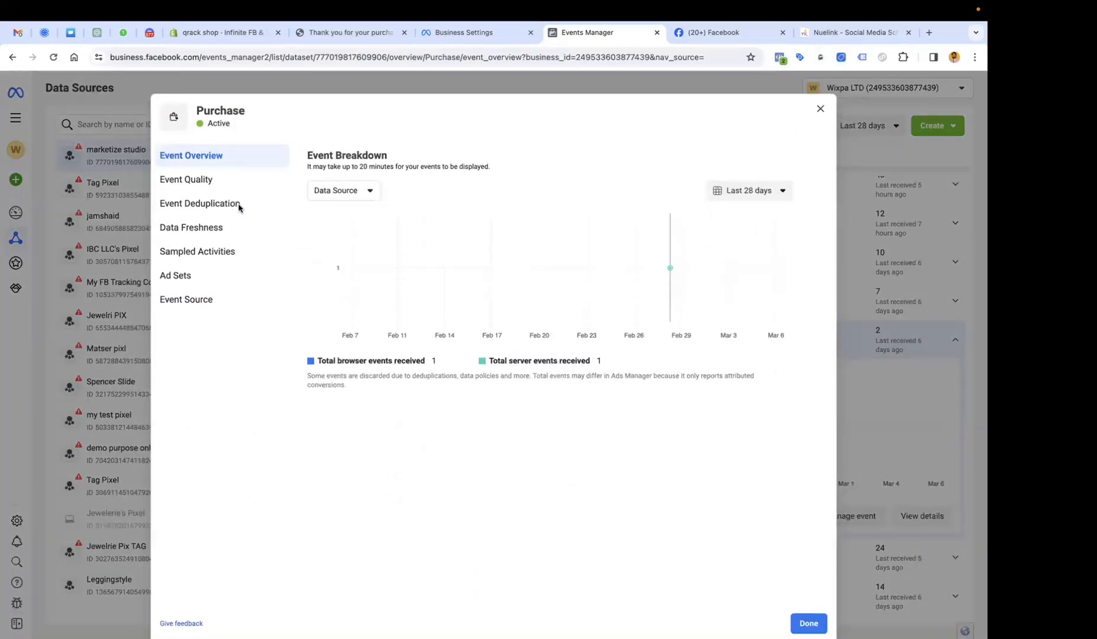
pyautogui.click(239, 205)
pyautogui.click(239, 232)
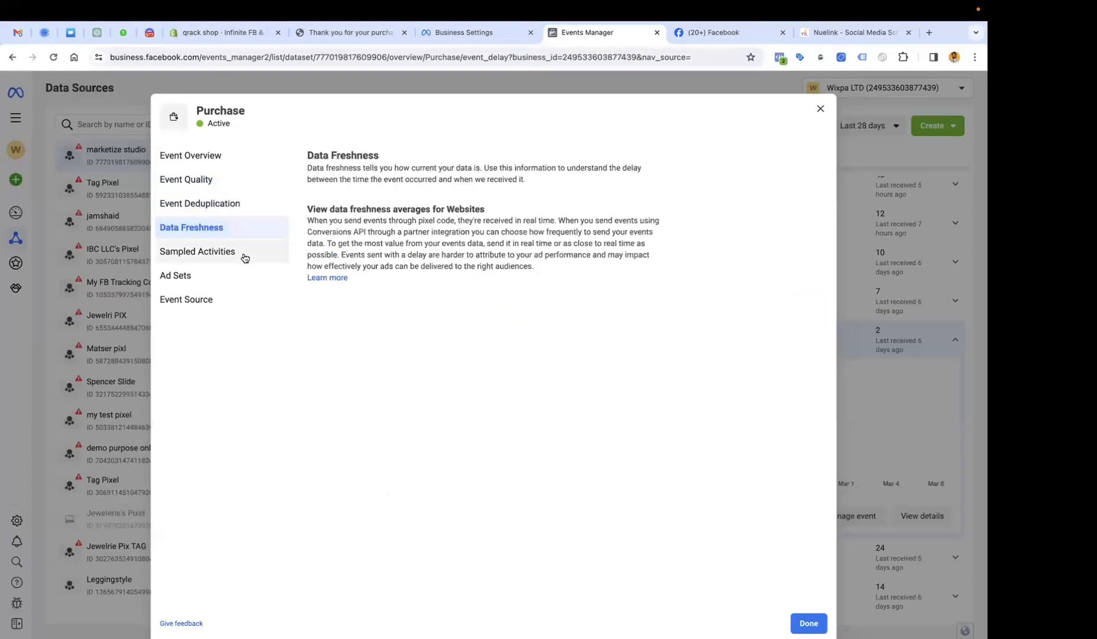
pyautogui.click(245, 257)
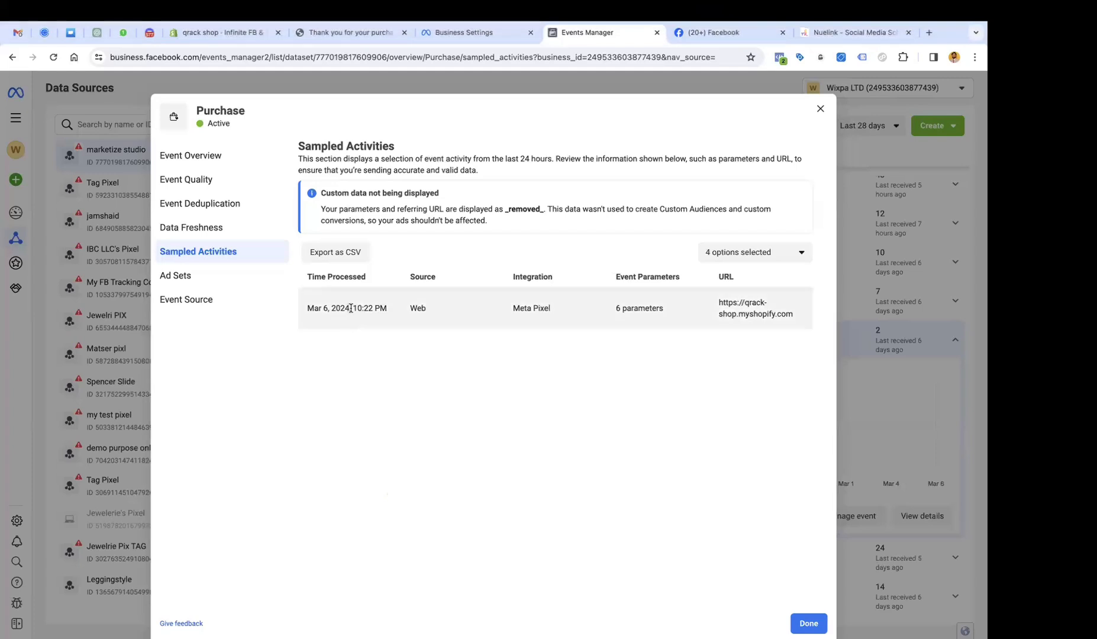
# Match the sampled Purchase (Mar 6, 2024, 10:22 PM) value 406.65 against the order total.
pyautogui.tripleClick(356, 306)
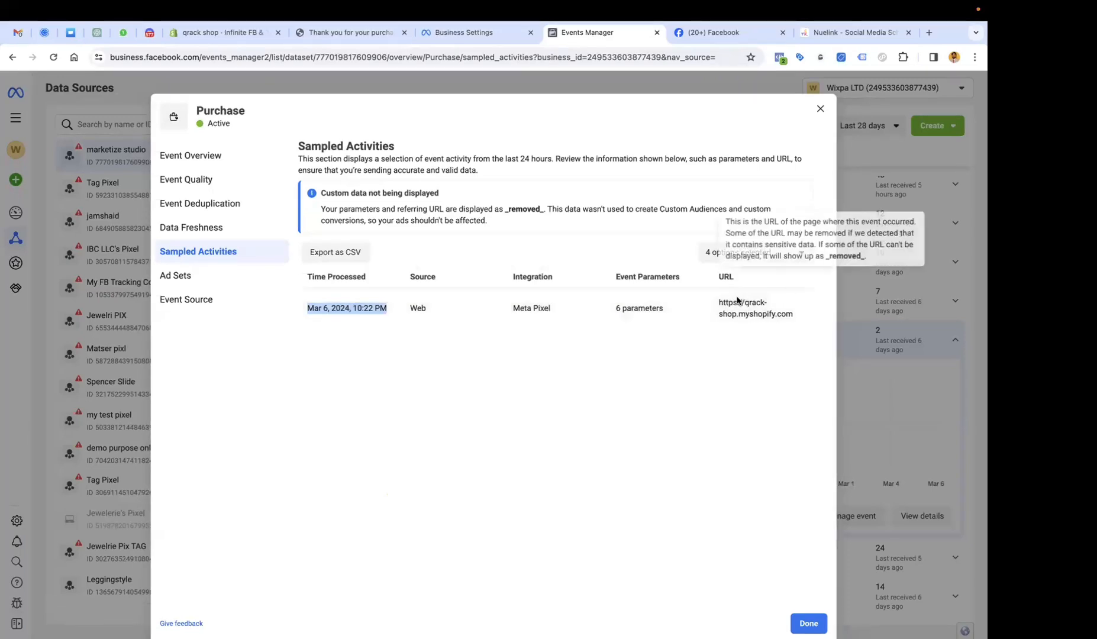
pyautogui.moveTo(617, 309)
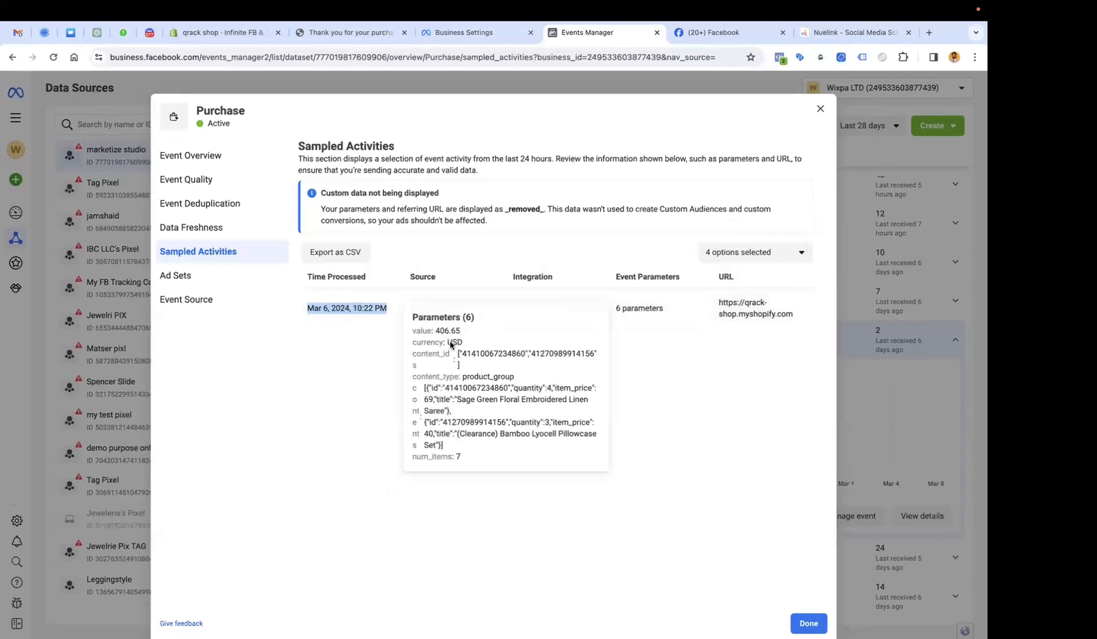
pyautogui.moveTo(442, 332); pyautogui.dragTo(474, 331)
pyautogui.click(366, 38)
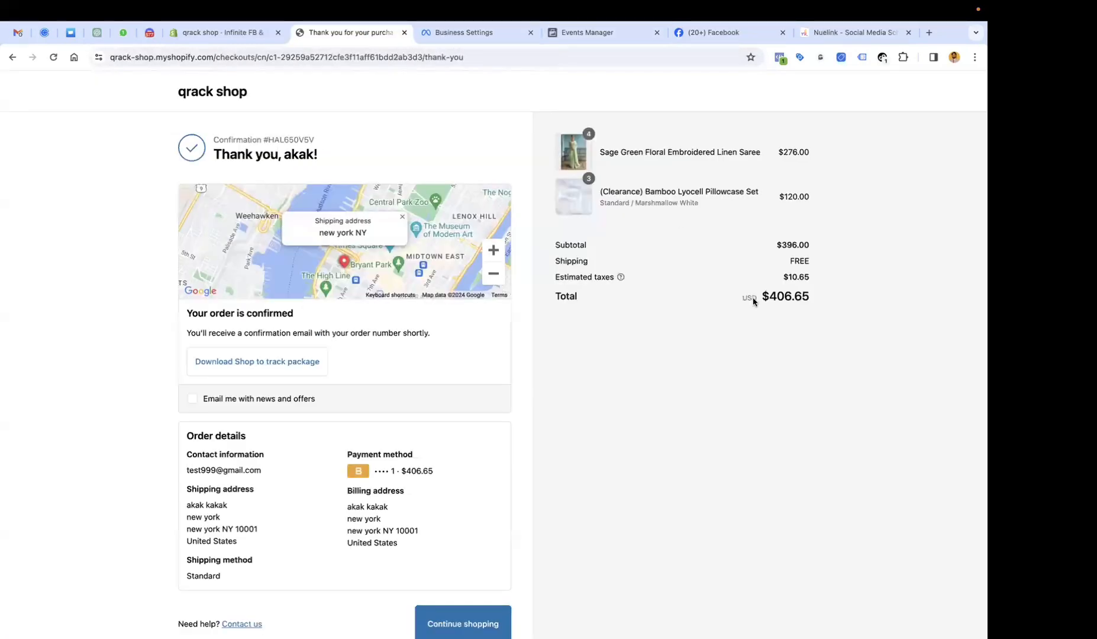
pyautogui.moveTo(779, 301); pyautogui.dragTo(816, 302)
pyautogui.click(631, 37)
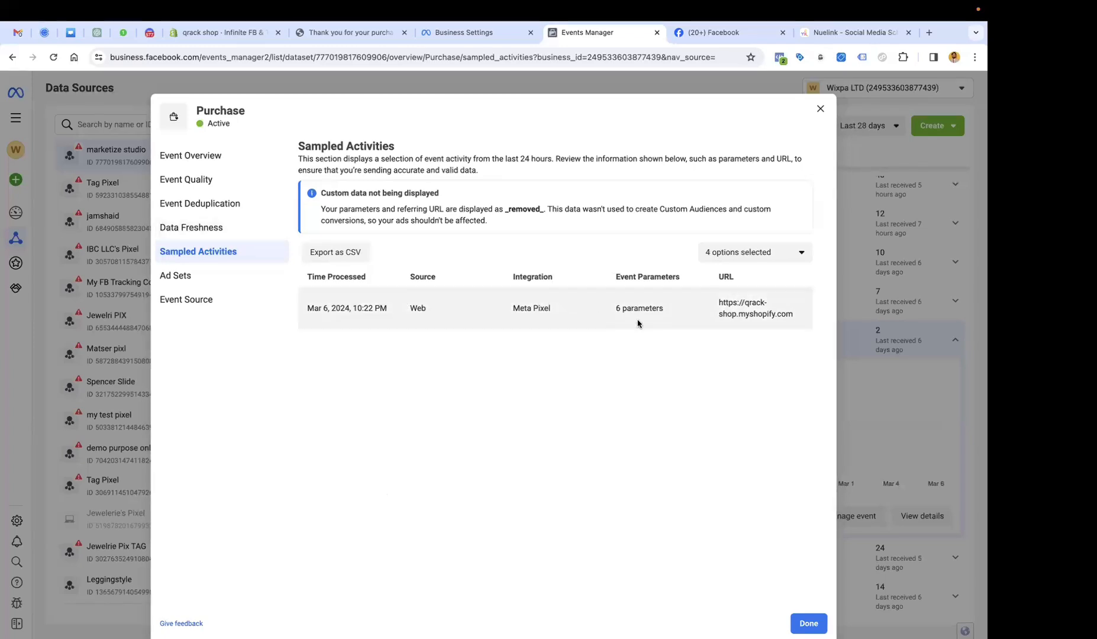
# Check the sampled quantity 3 and num_items 7 against the order, then close the Purchase details.
pyautogui.moveTo(632, 308)
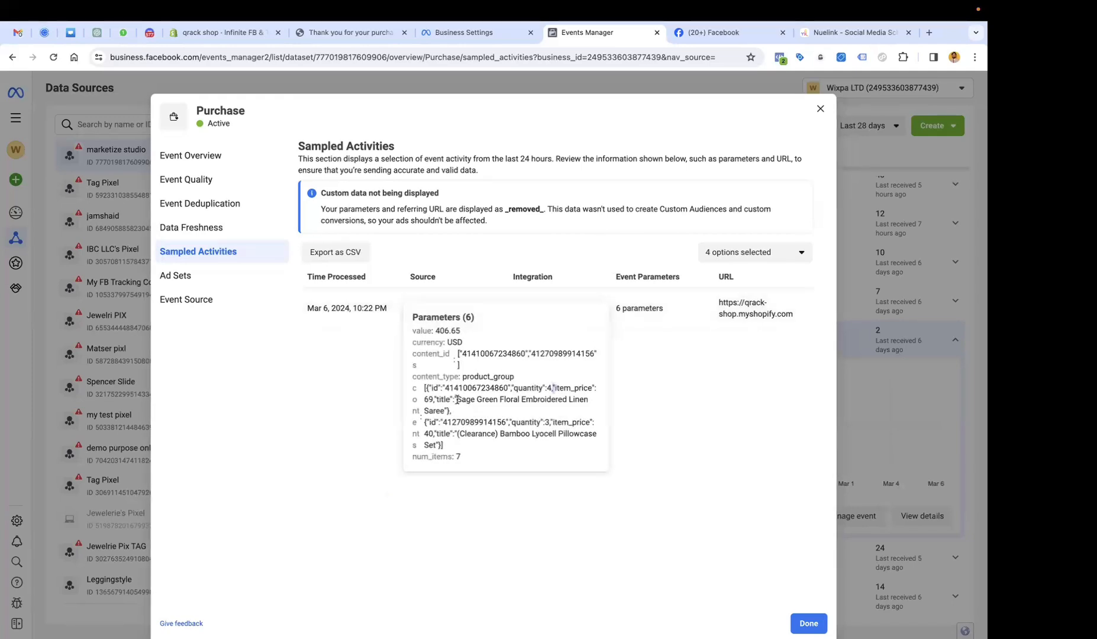
pyautogui.moveTo(552, 424); pyautogui.dragTo(483, 424)
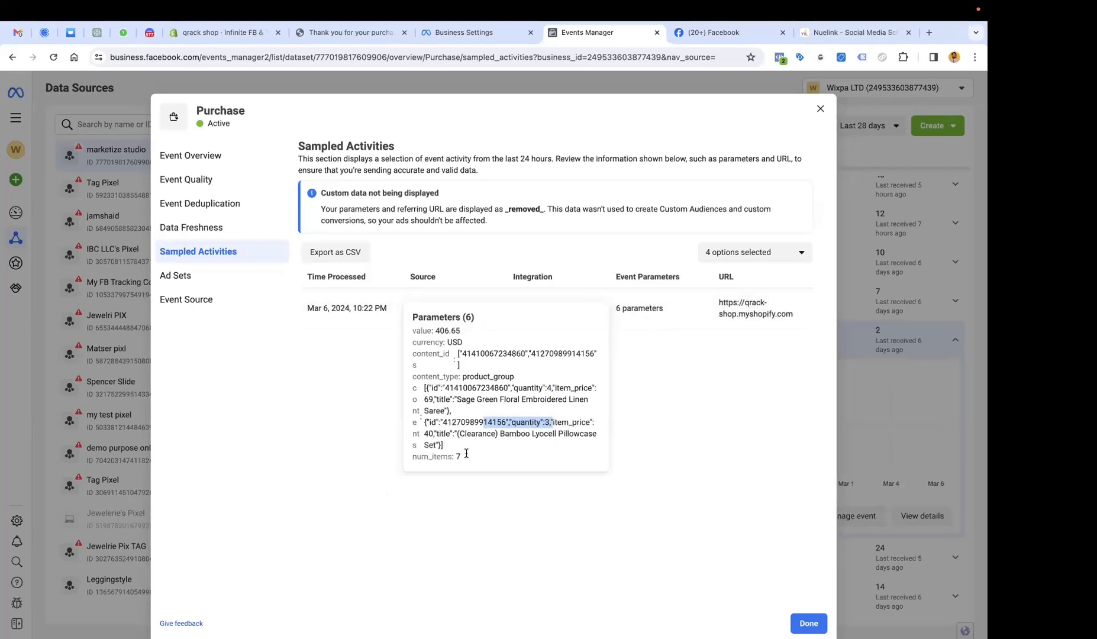
pyautogui.moveTo(466, 453); pyautogui.dragTo(413, 457)
pyautogui.click(249, 32)
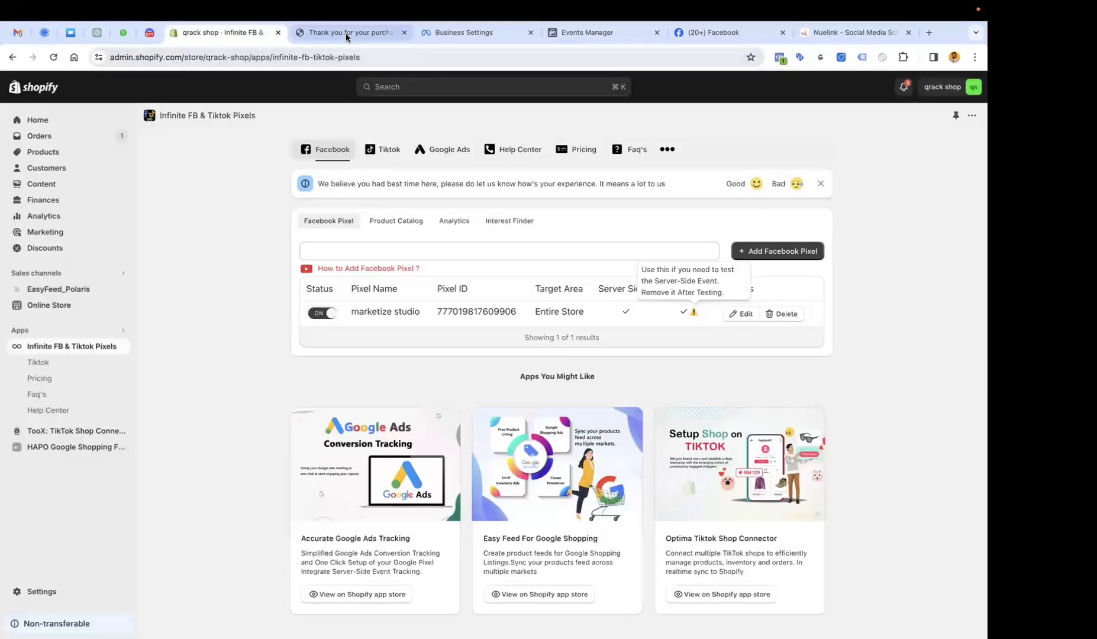
pyautogui.click(347, 36)
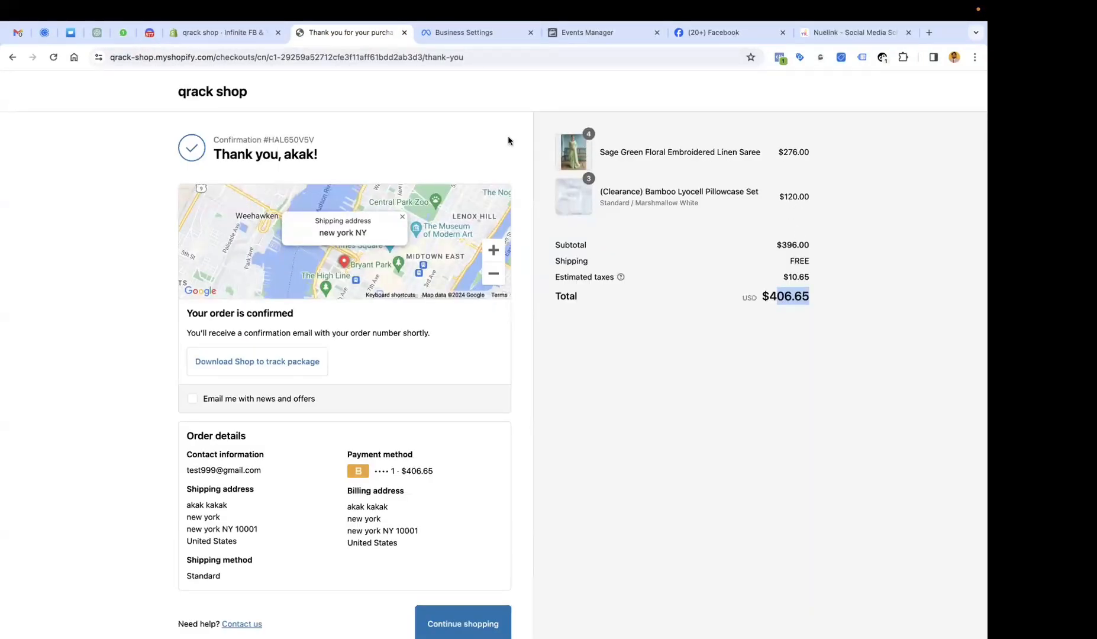
pyautogui.click(575, 36)
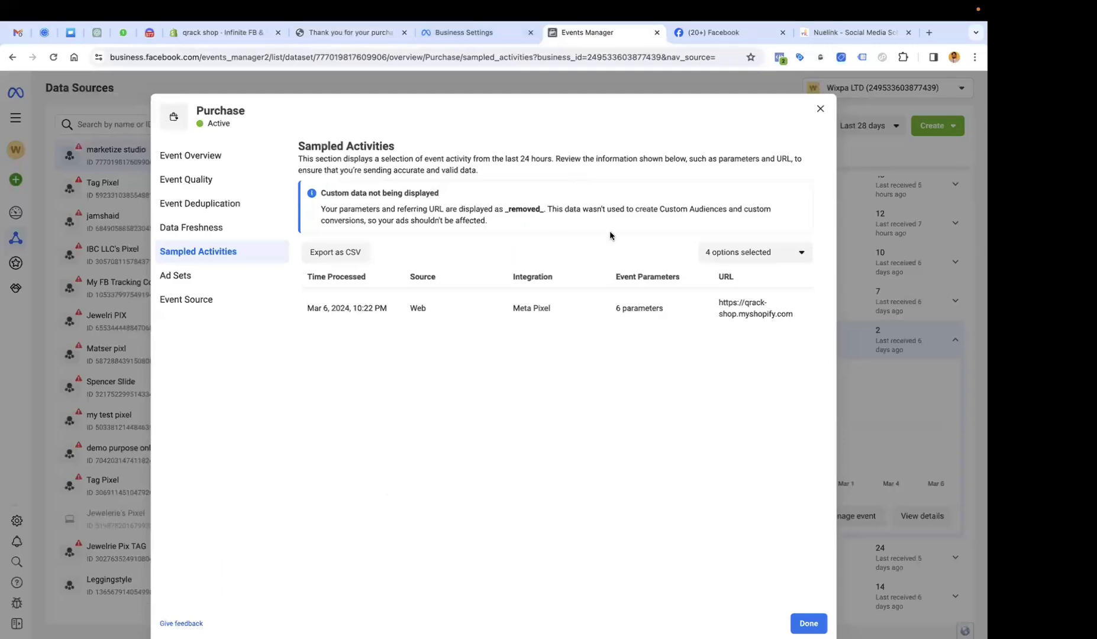
pyautogui.click(820, 109)
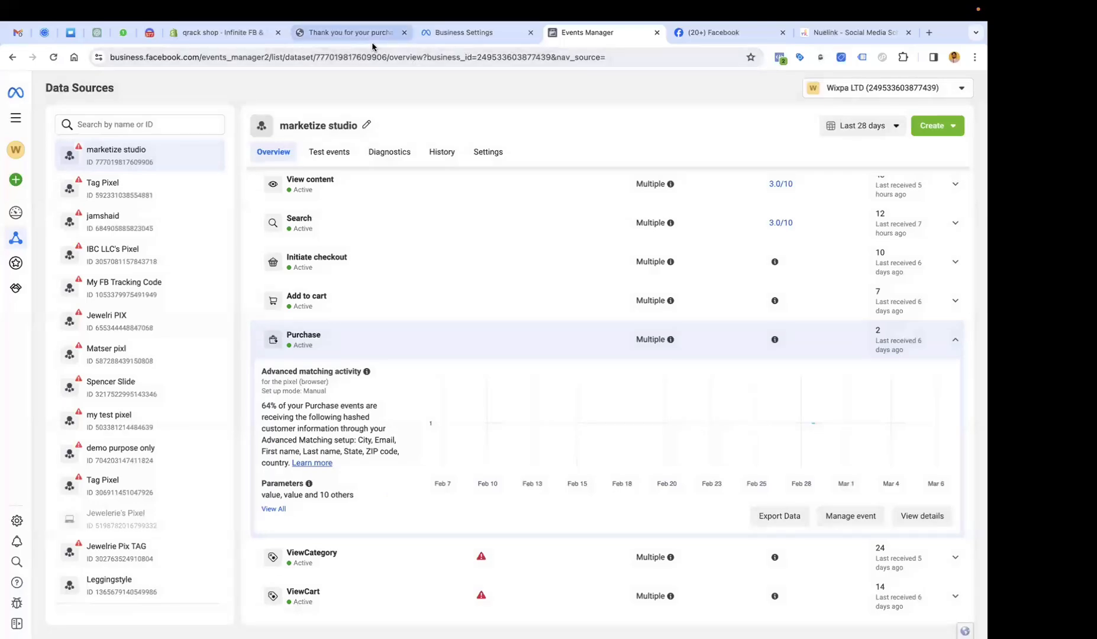
pyautogui.click(351, 33)
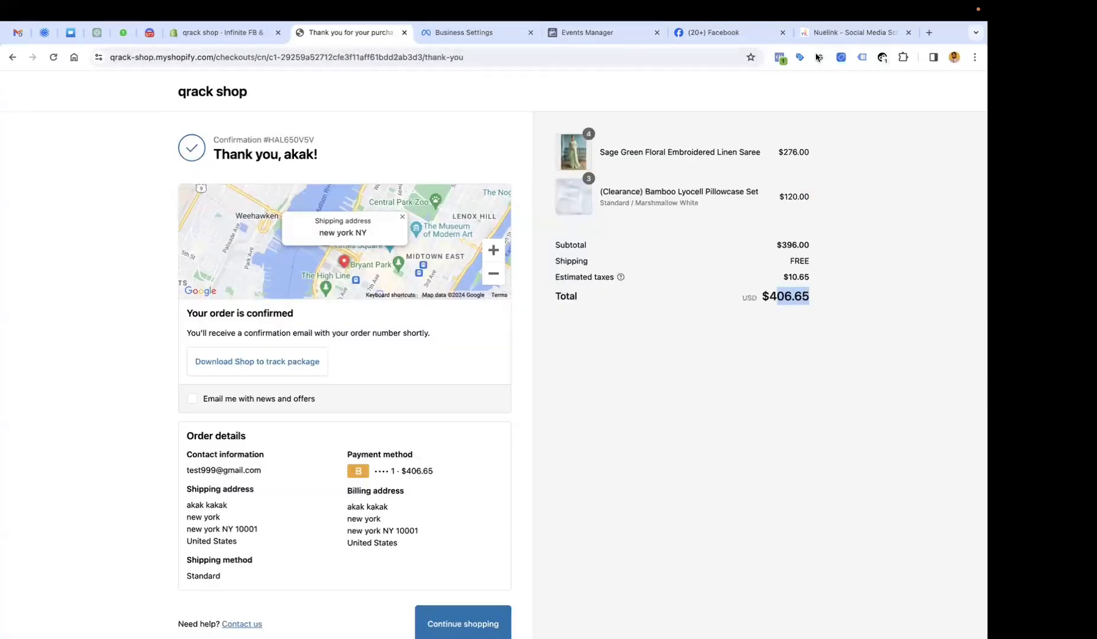
# Load apps.shopify.com in the Nuelink tab.
pyautogui.click(853, 33)
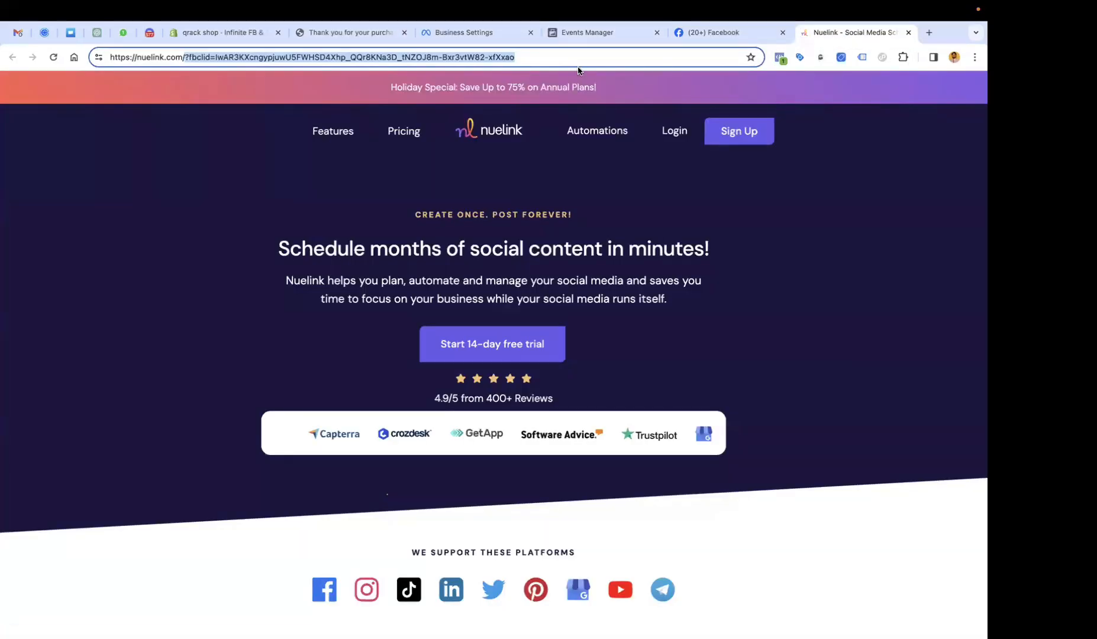
pyautogui.press('super+a')
pyautogui.write('apps.shopify.com')
pyautogui.press('Return')
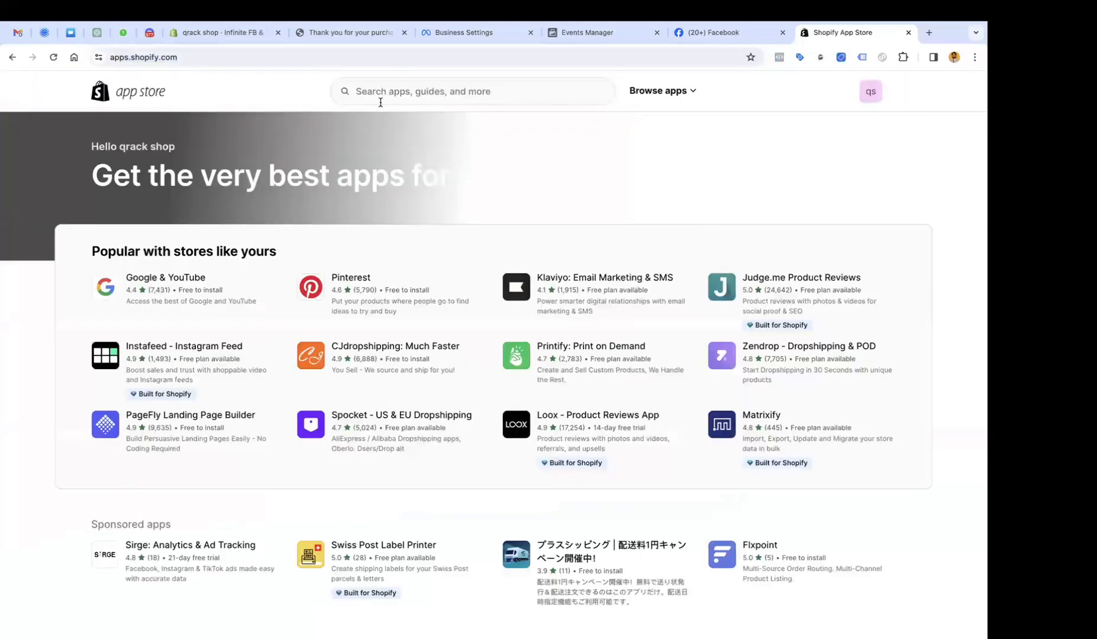
# Search the Shopify App Store for 'tiktok pixel'.
pyautogui.click(379, 95)
pyautogui.write('facebo')
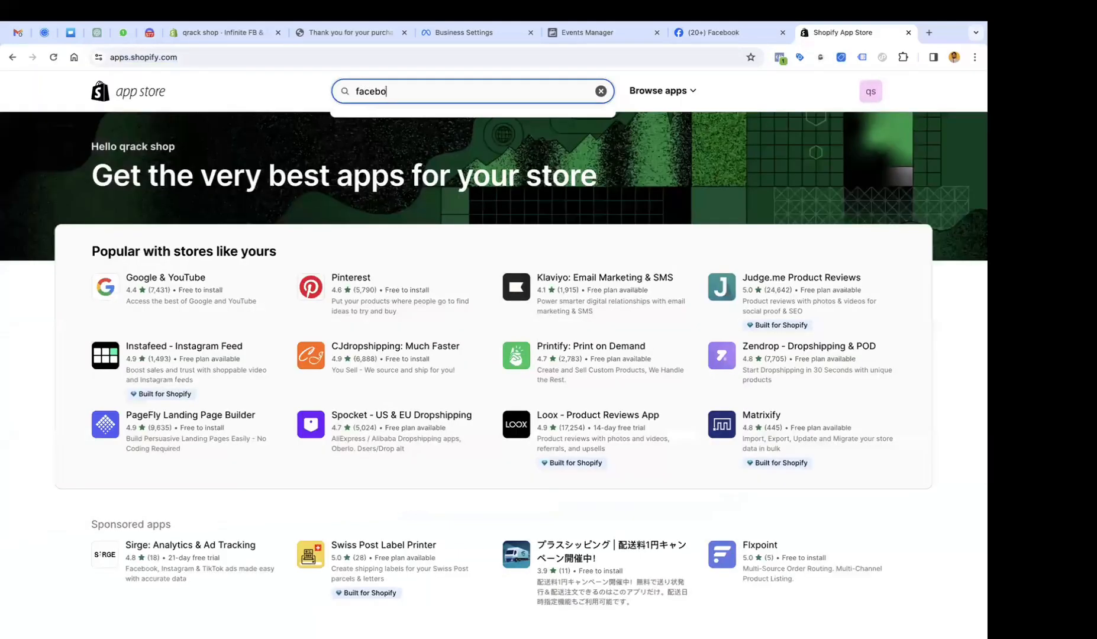
pyautogui.press('super+BackSpace')
pyautogui.write('tiktok pixel')
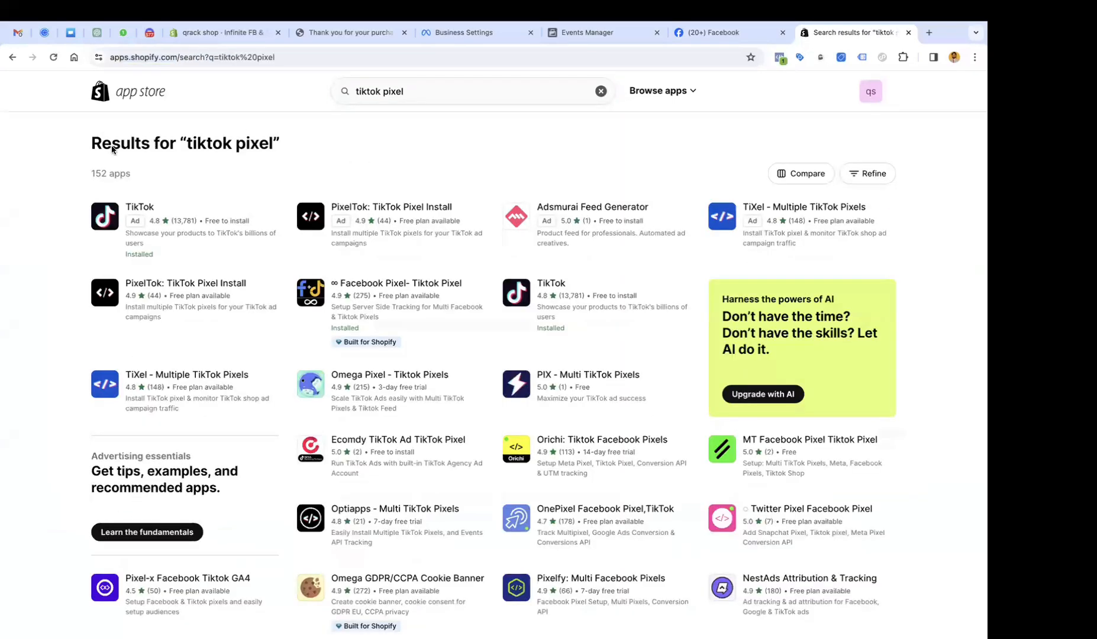
# Open the ∞ Facebook Pixel- Tiktok Pixel and TiXel listings in background tabs, then browse the tiktok pixel results.
pyautogui.middleClick(359, 285)
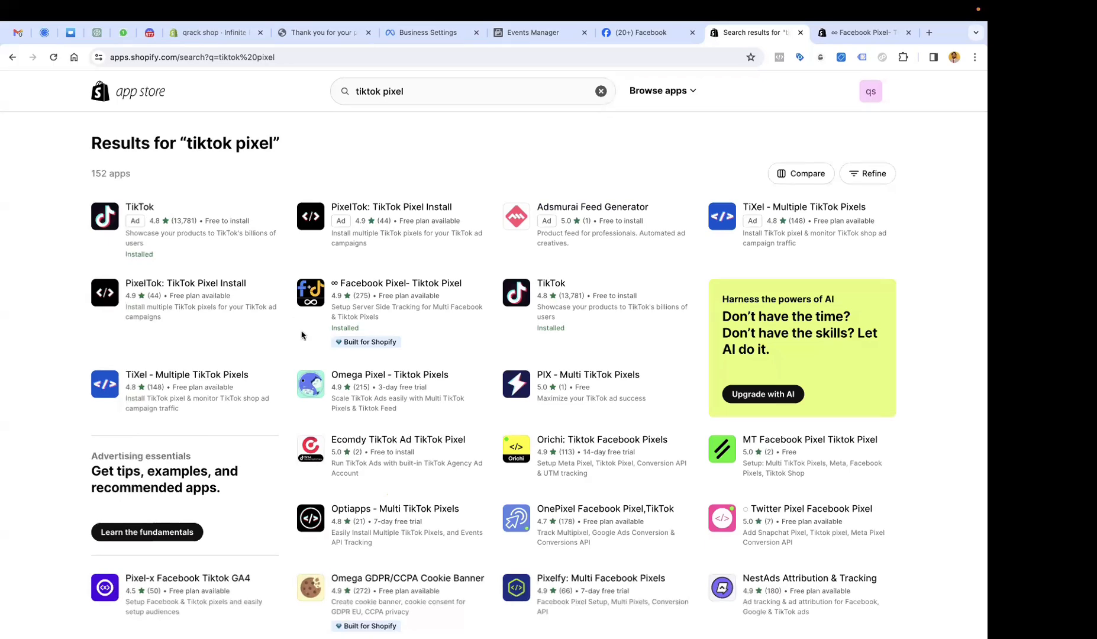
pyautogui.keyDown('super'); pyautogui.click(196, 373); pyautogui.keyUp('super')
pyautogui.scroll(-2, 322, 382)
pyautogui.scroll(-1, 321, 382)
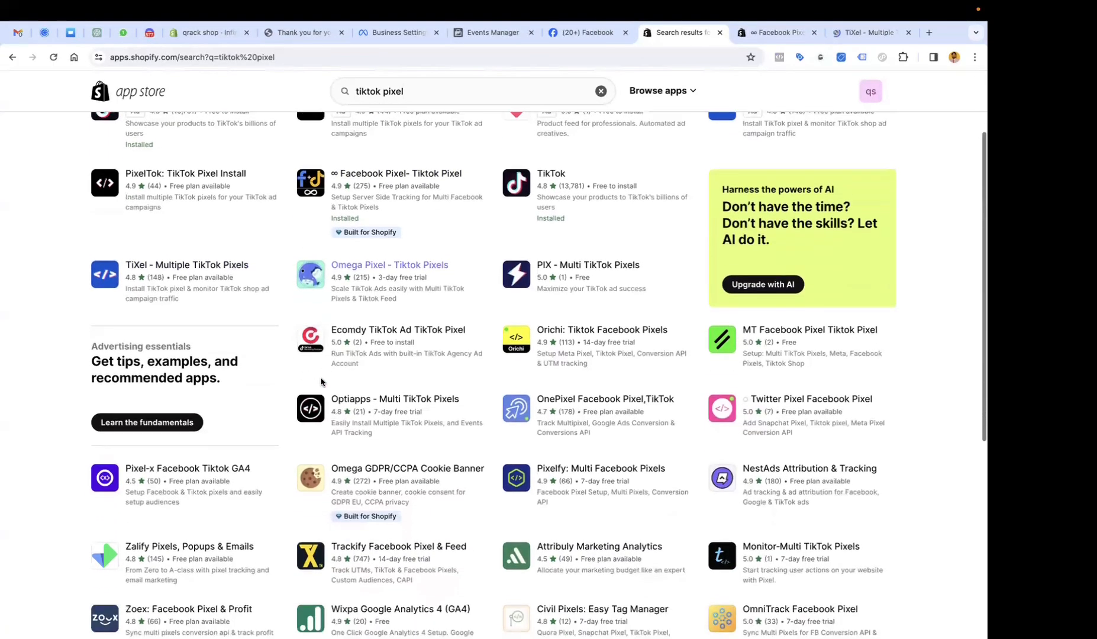
pyautogui.scroll(-1, 367, 380)
pyautogui.scroll(-1, 388, 378)
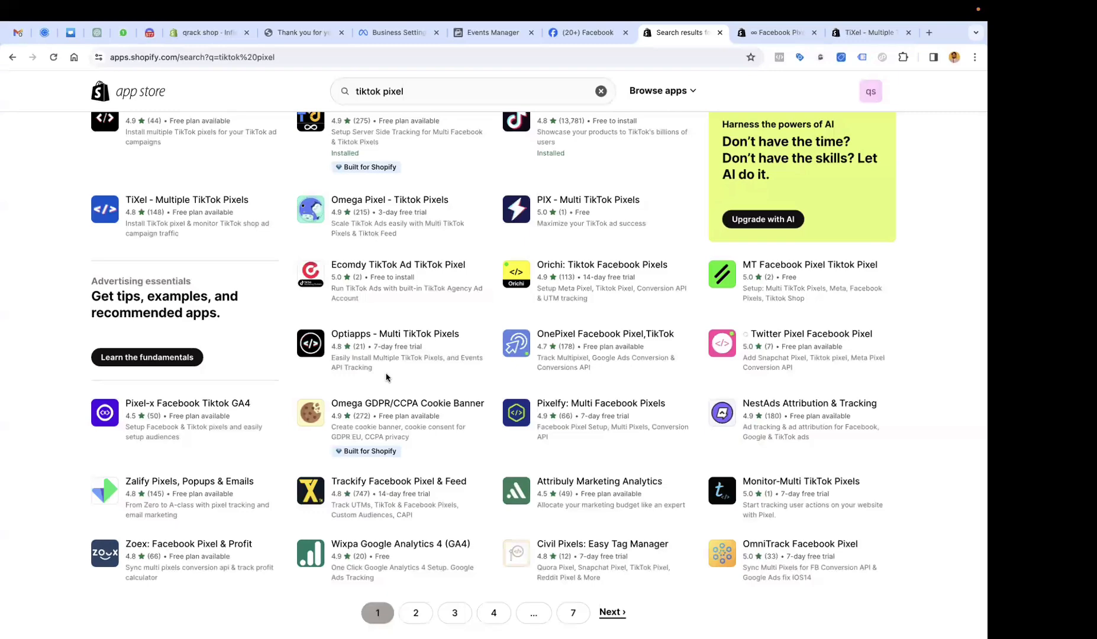
pyautogui.scroll(-2, 386, 377)
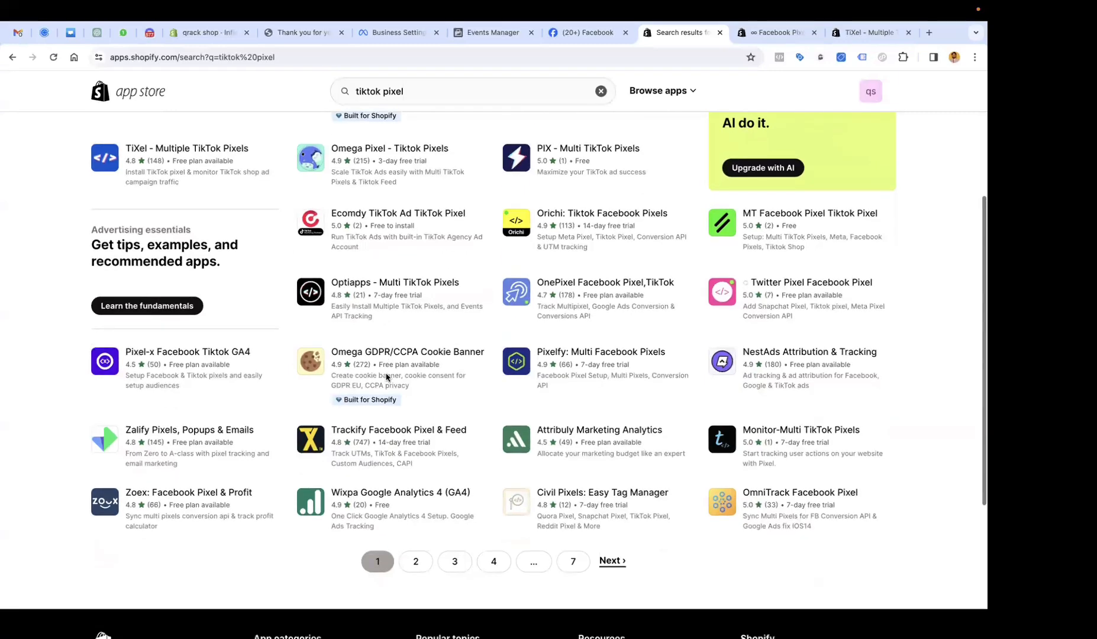
pyautogui.scroll(5, 386, 377)
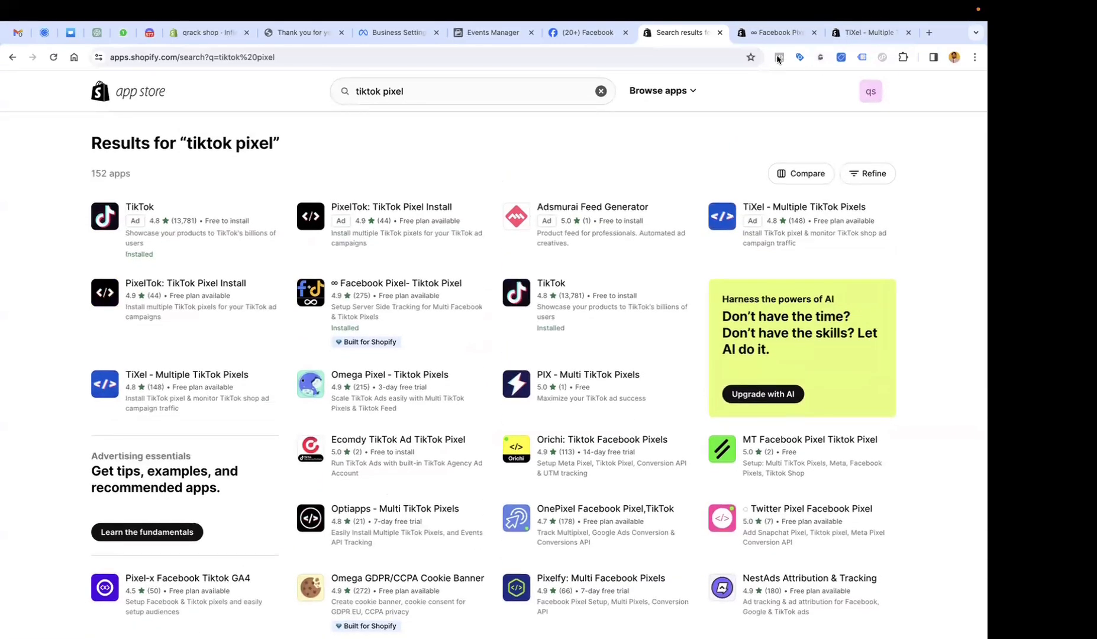
# Review the ∞ Facebook Pixel- Tiktok Pixel and TiXel - Multiple TikTok Pixels listings.
pyautogui.click(766, 39)
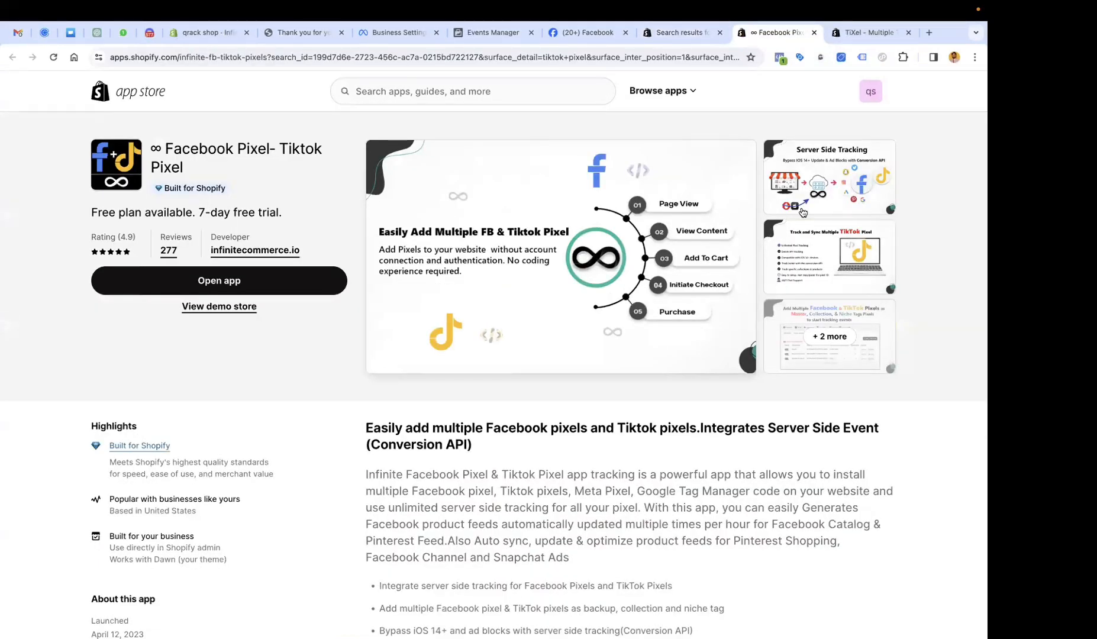
pyautogui.click(853, 36)
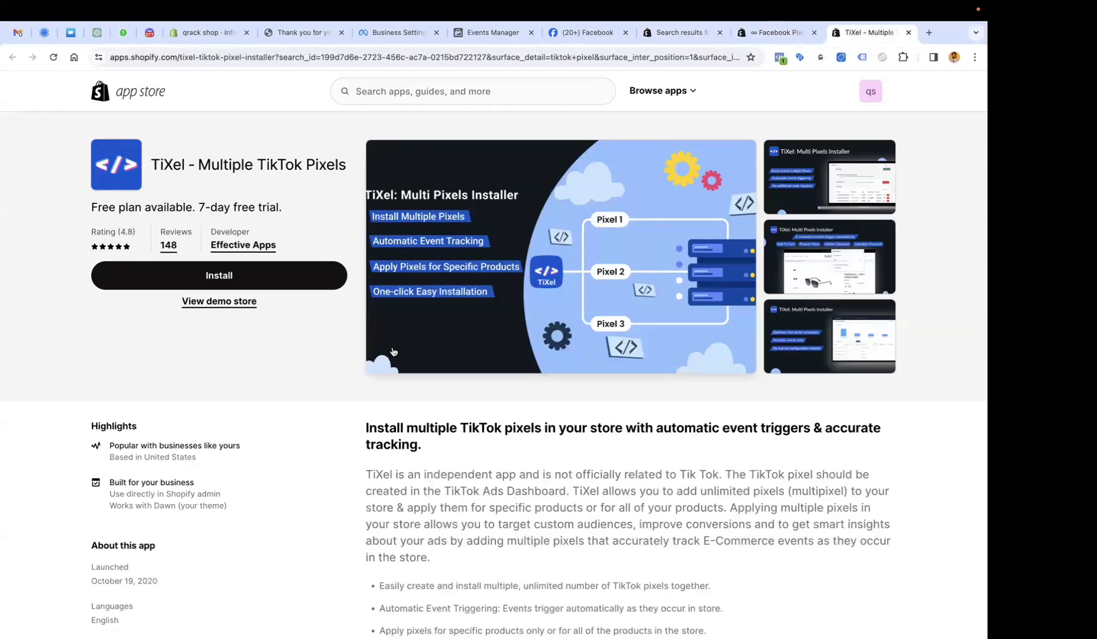
pyautogui.scroll(-1, 393, 352)
pyautogui.scroll(-9, 392, 351)
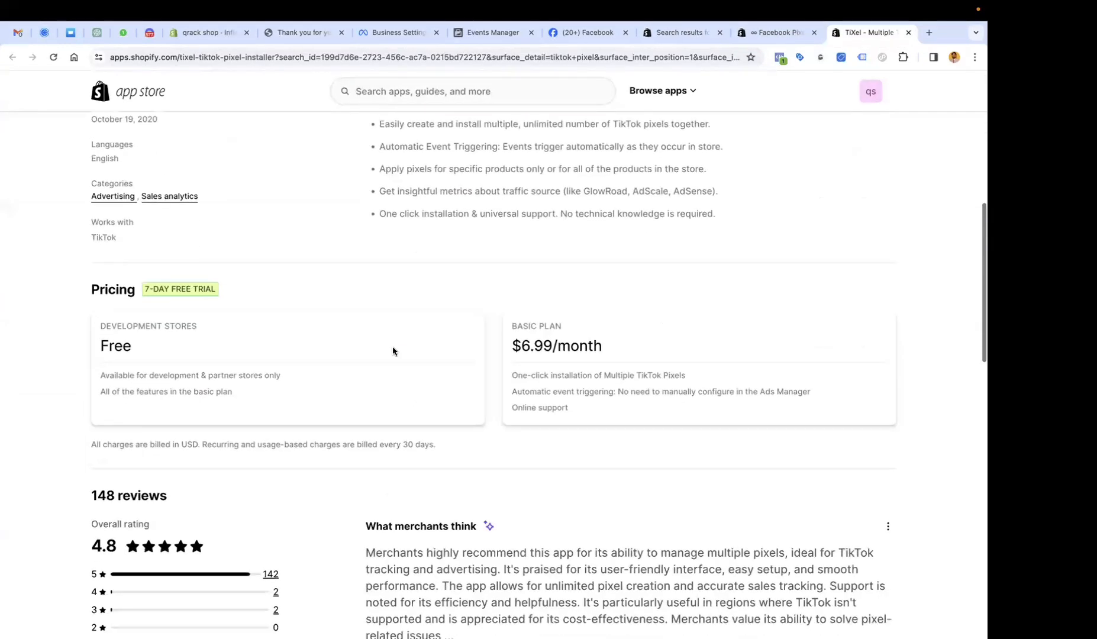
pyautogui.scroll(5, 392, 350)
pyautogui.scroll(5, 132, 87)
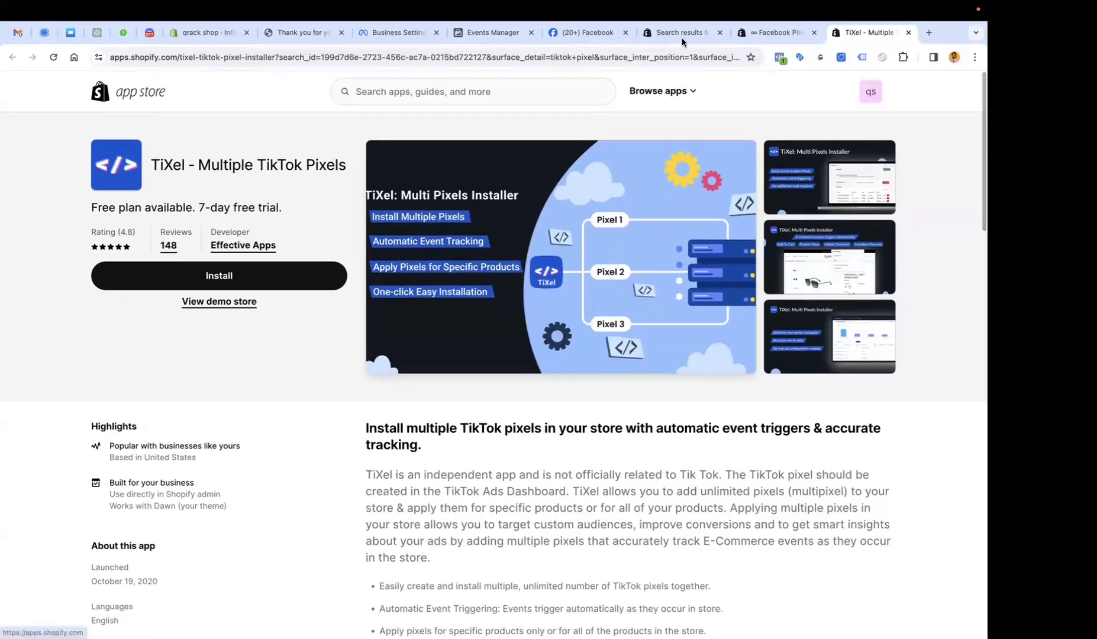
# Back in the tiktok pixel results, open the Trackify listing in a new tab.
pyautogui.hotkey('ctrl', 'shift', 'Tab')
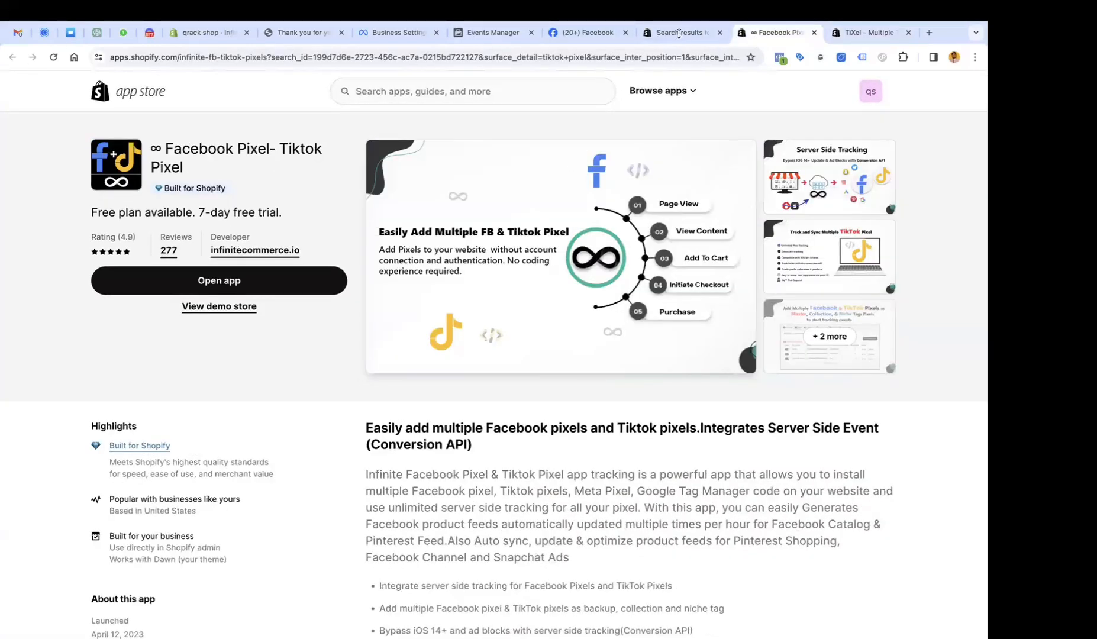
pyautogui.click(679, 34)
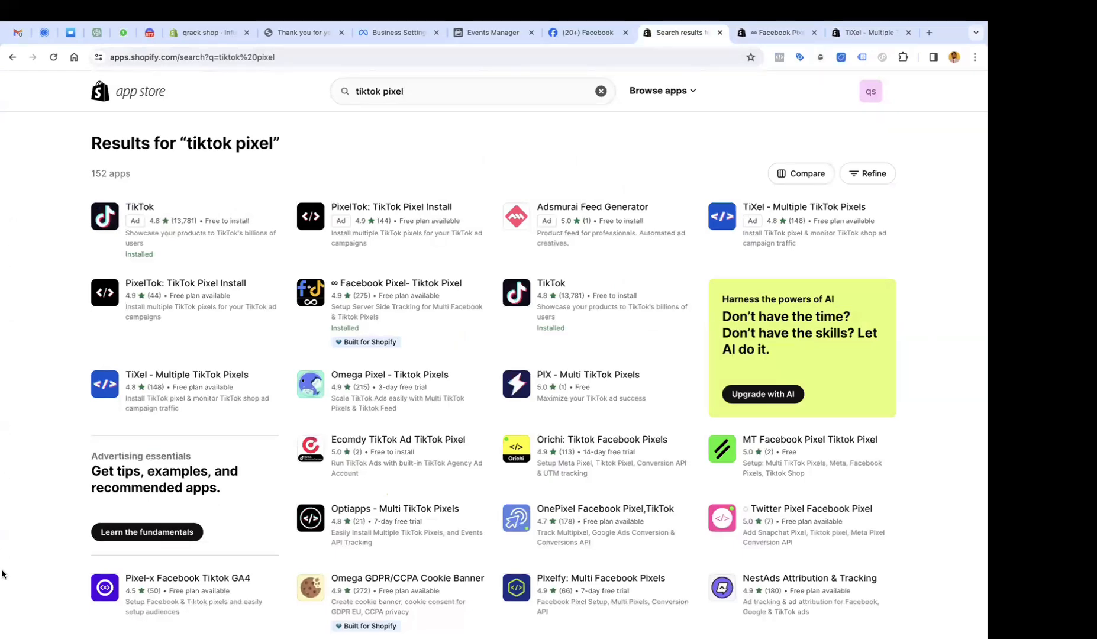
pyautogui.scroll(-3, 63, 431)
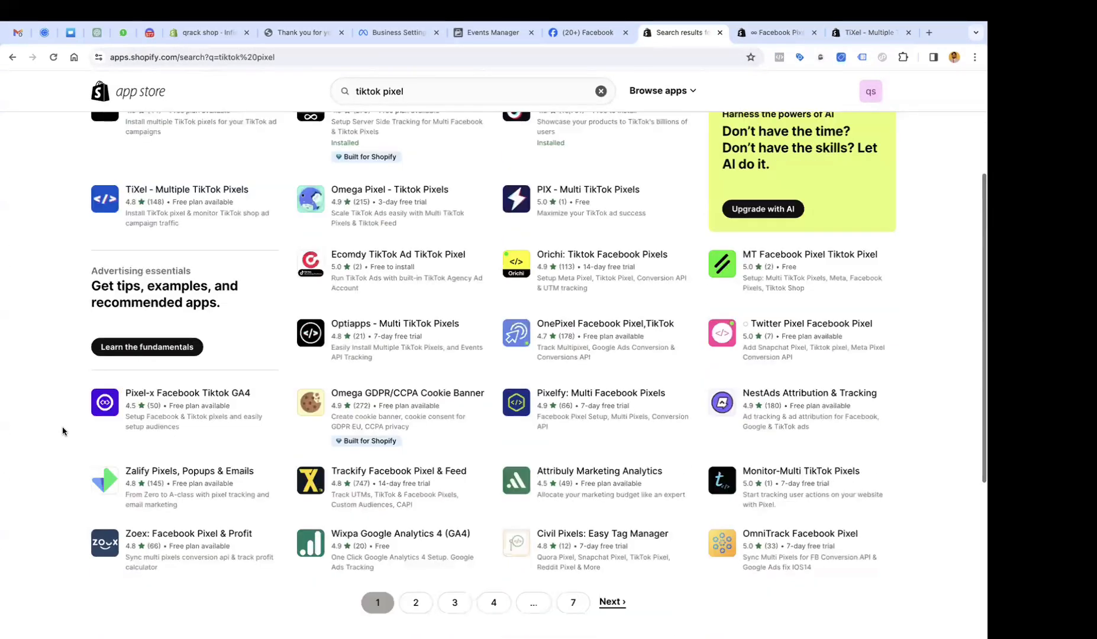
pyautogui.scroll(-3, 63, 431)
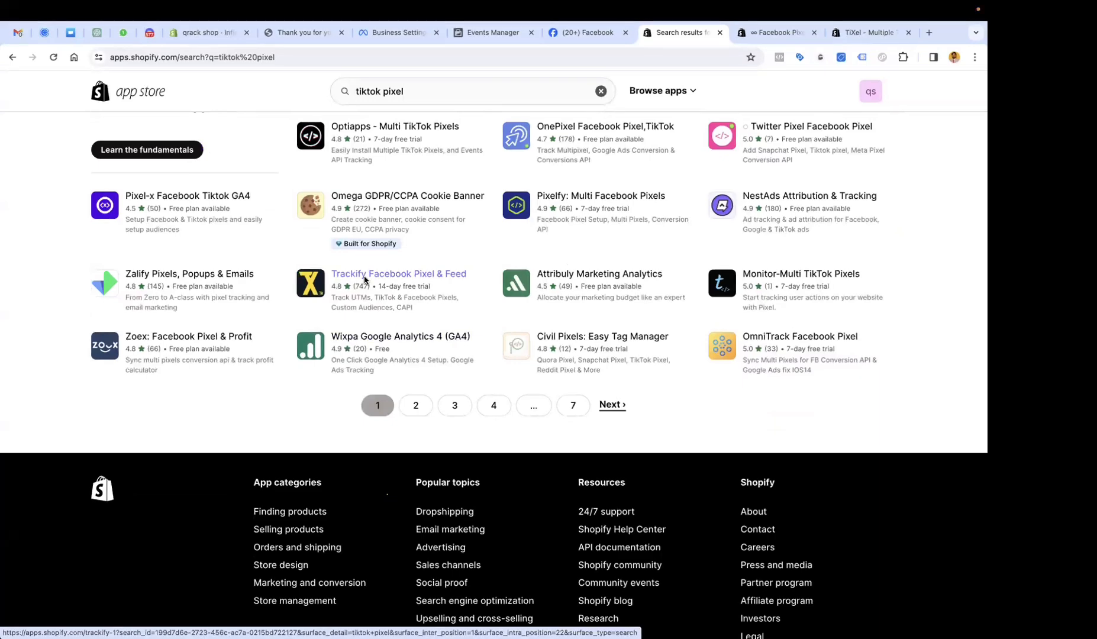
pyautogui.middleClick(365, 279)
pyautogui.scroll(7, 365, 280)
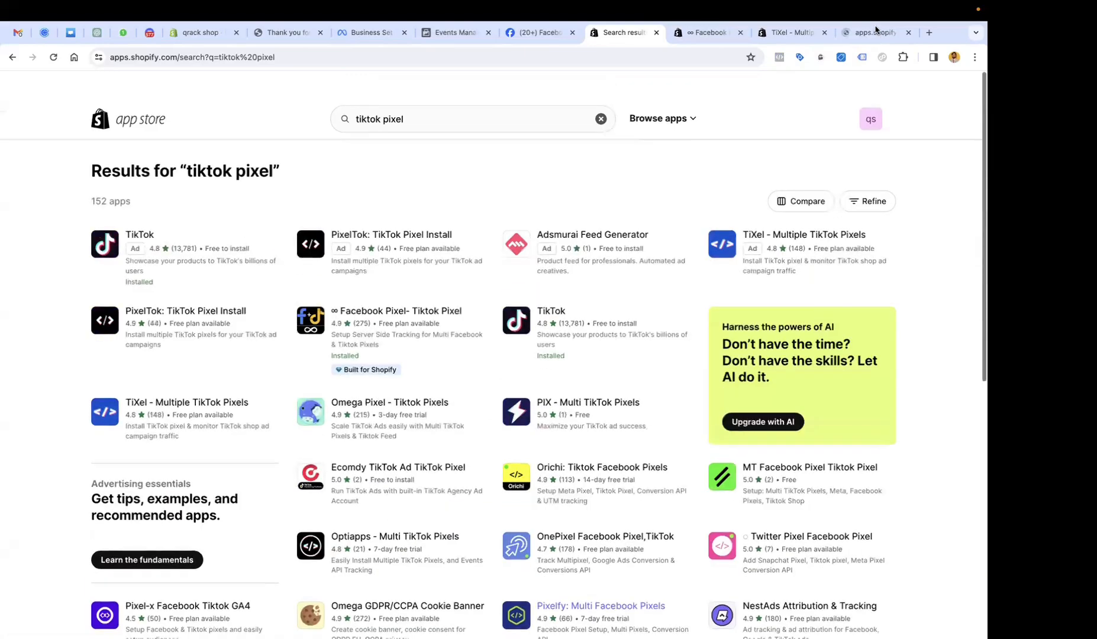
# Review the Trackify Facebook Pixel & Feed listing, priced at $29.99/month.
pyautogui.click(875, 32)
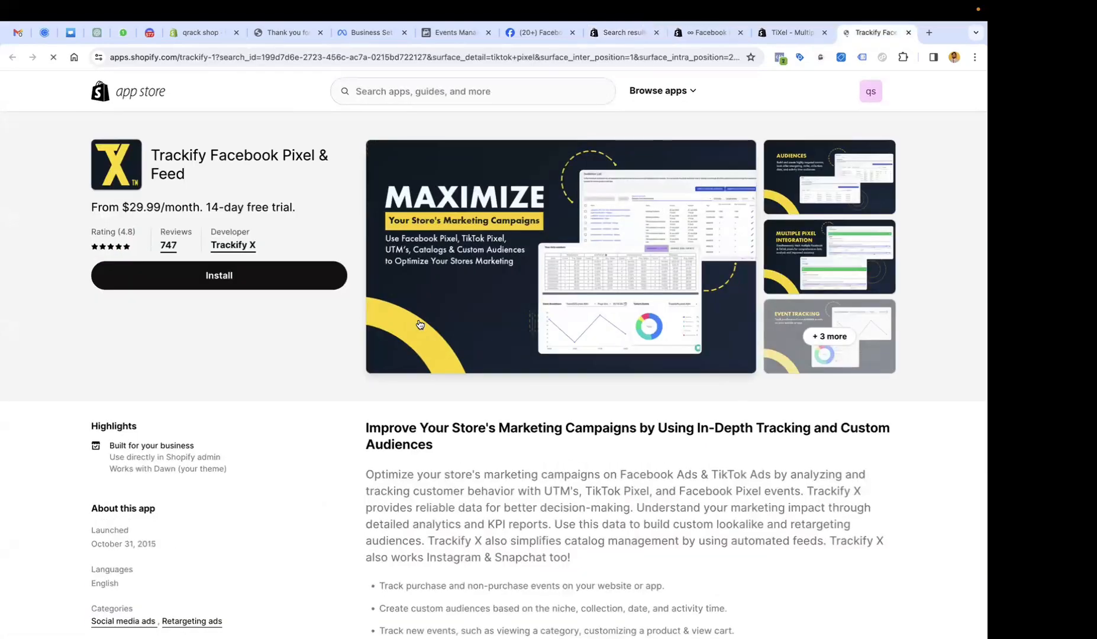
pyautogui.scroll(-13, 419, 323)
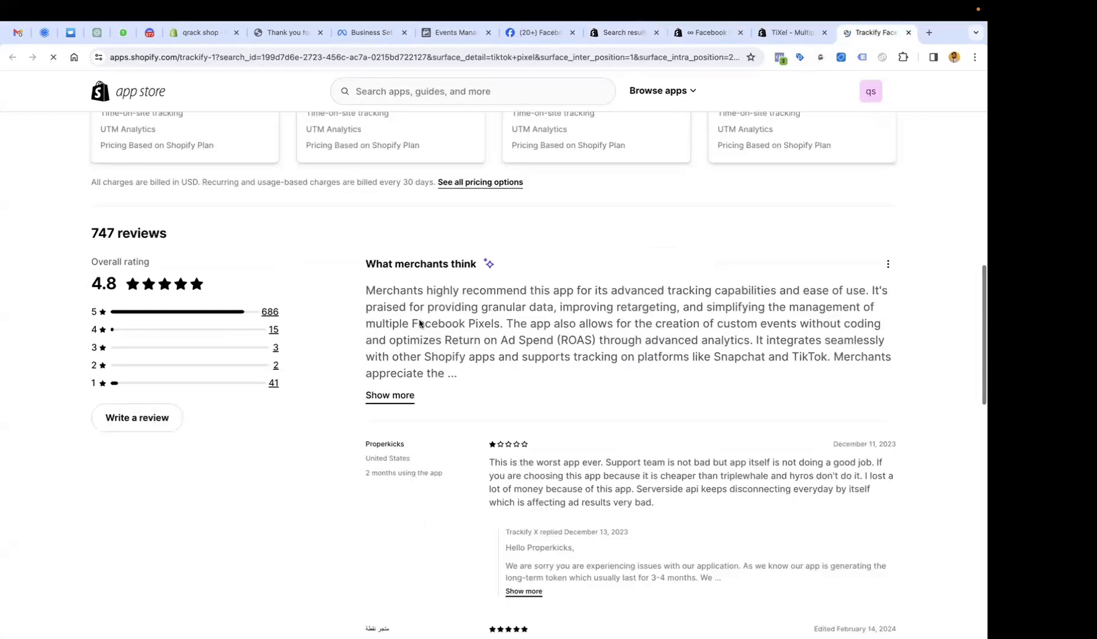
pyautogui.scroll(7, 419, 323)
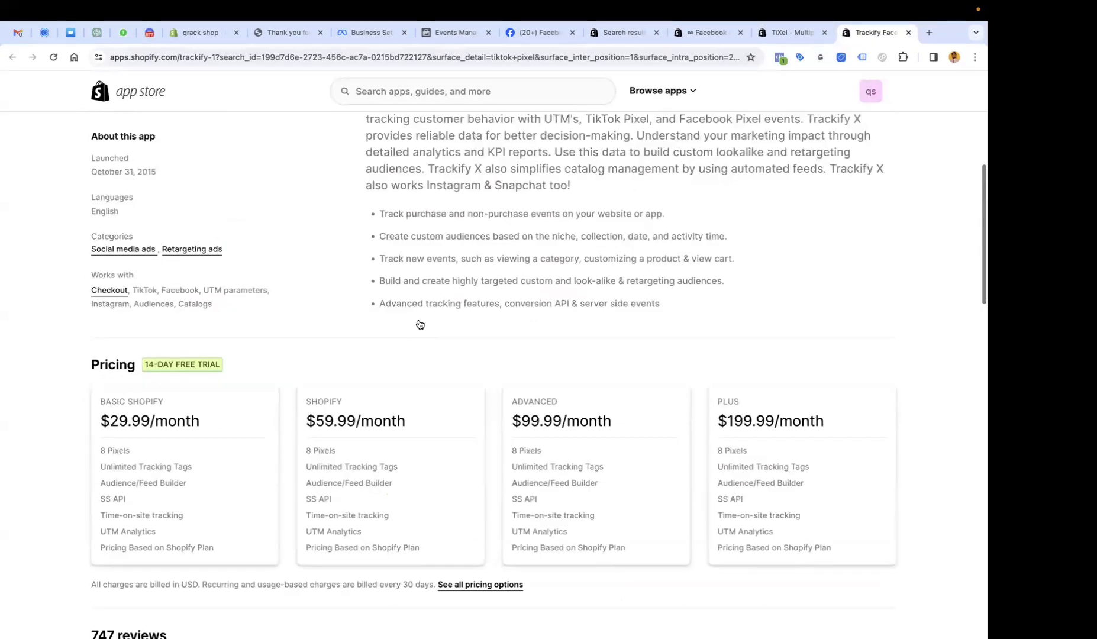
pyautogui.scroll(6, 419, 324)
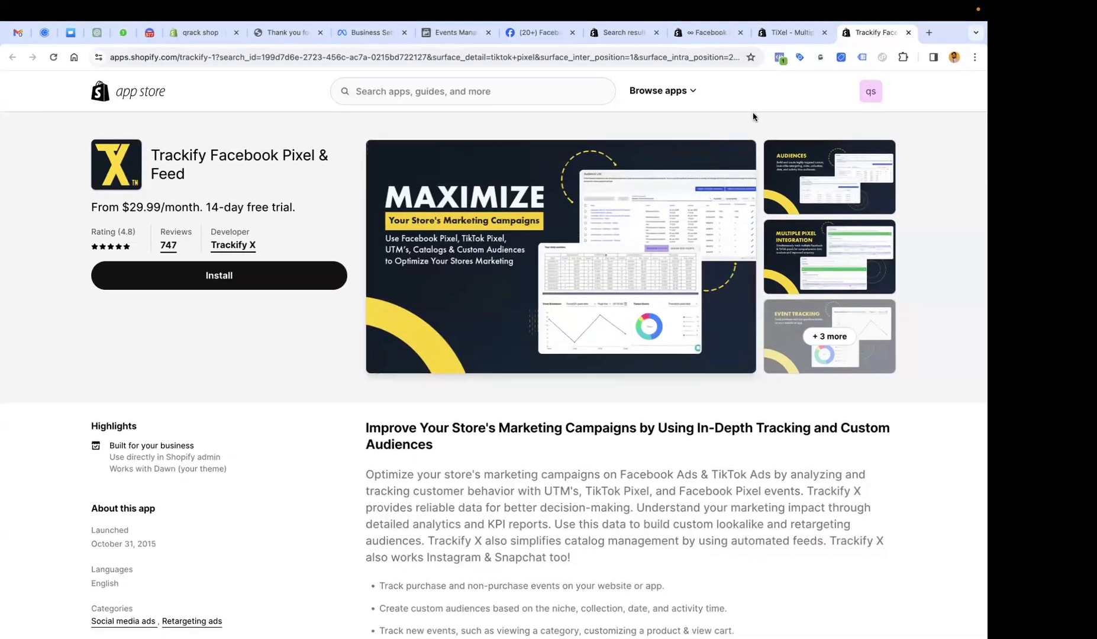
# Visit the ∞ Facebook Pixel app's demo store, then return to Events Manager.
pyautogui.click(720, 36)
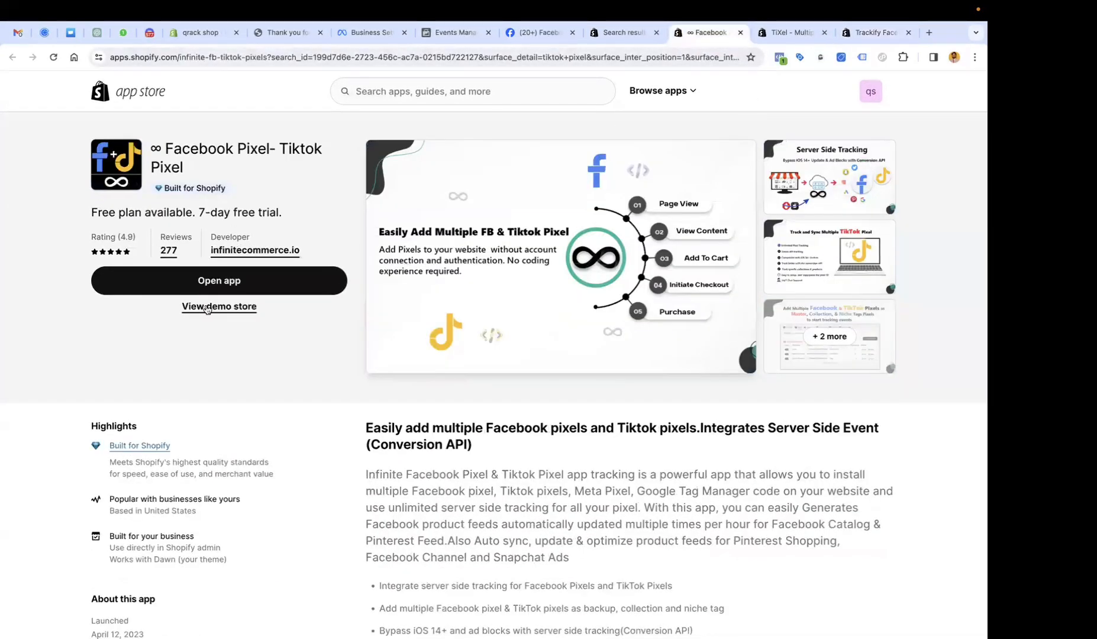
pyautogui.click(206, 306)
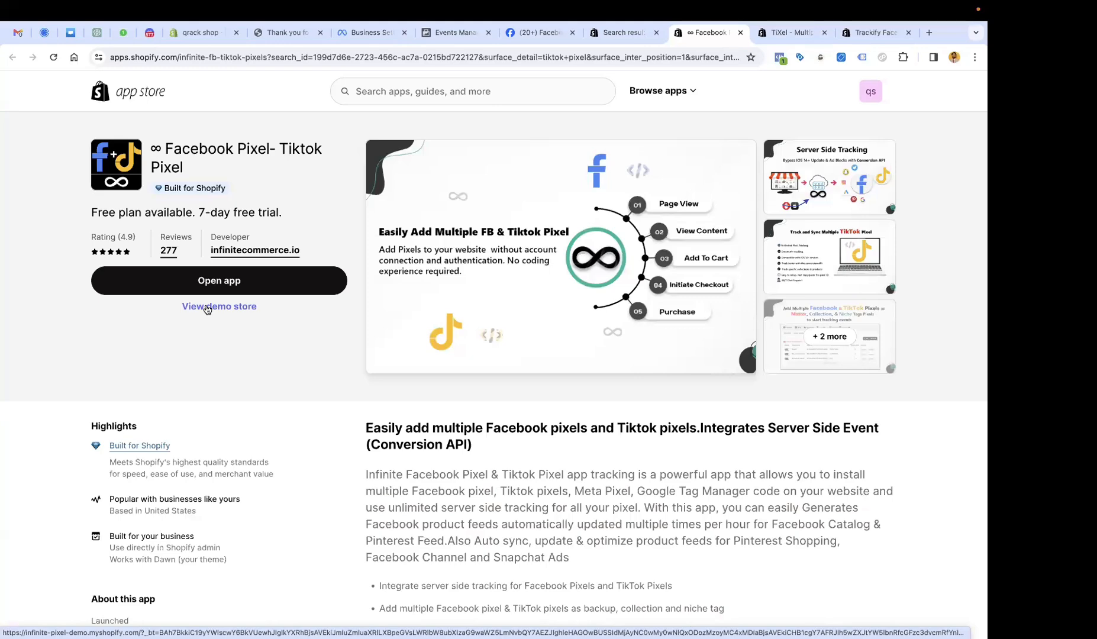
pyautogui.click(448, 57)
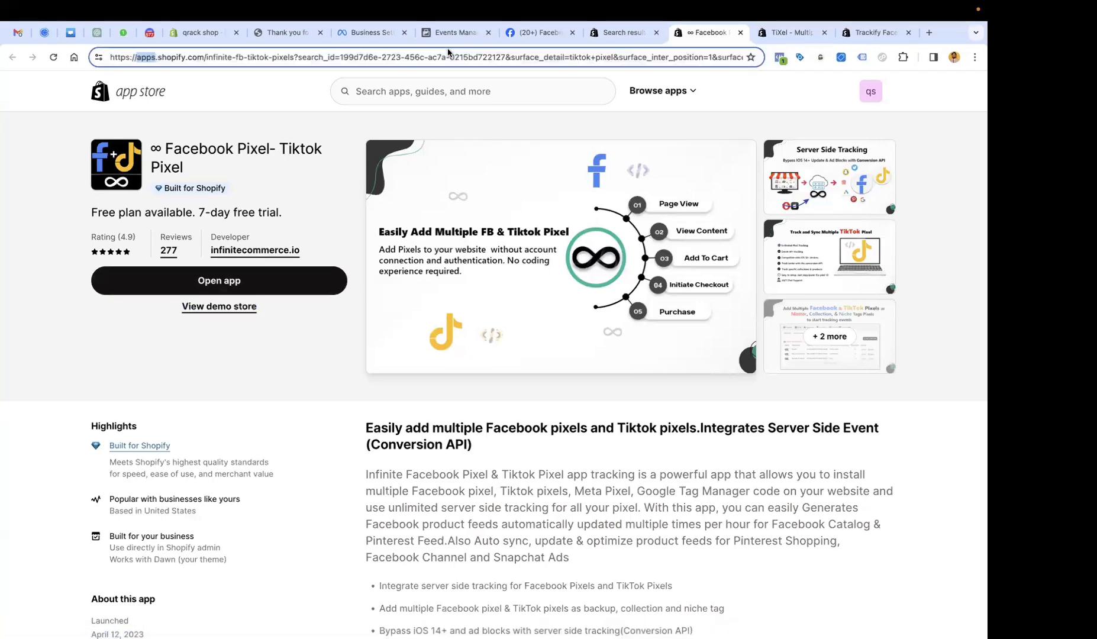
pyautogui.click(456, 35)
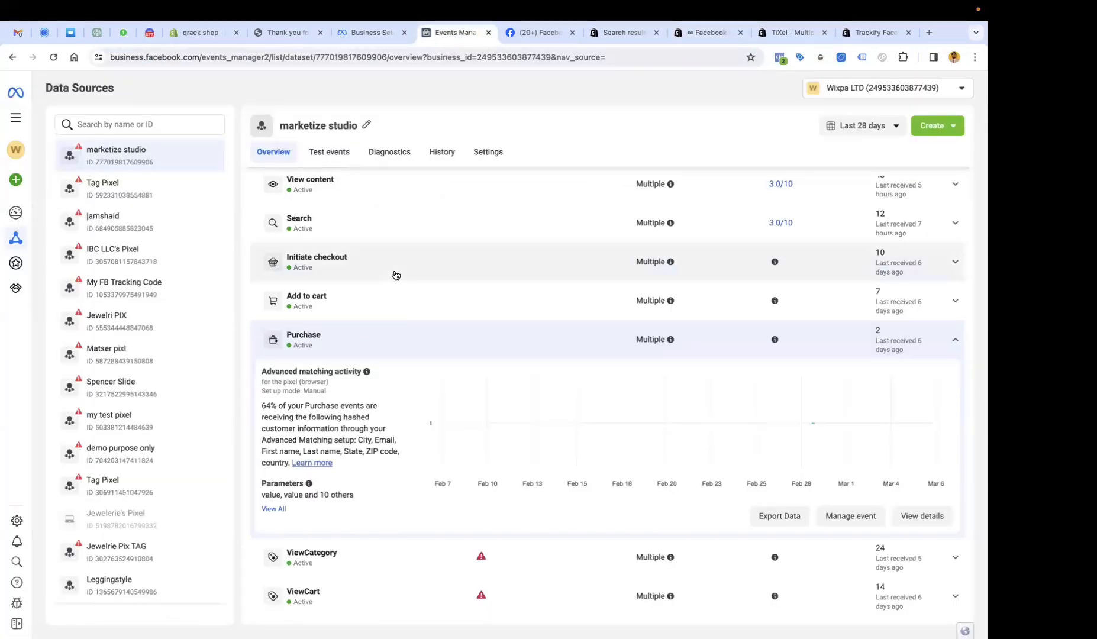
# Collapse the expanded Purchase row in the marketize studio event list, leaving PageView at 122 events.
pyautogui.scroll(10, 396, 275)
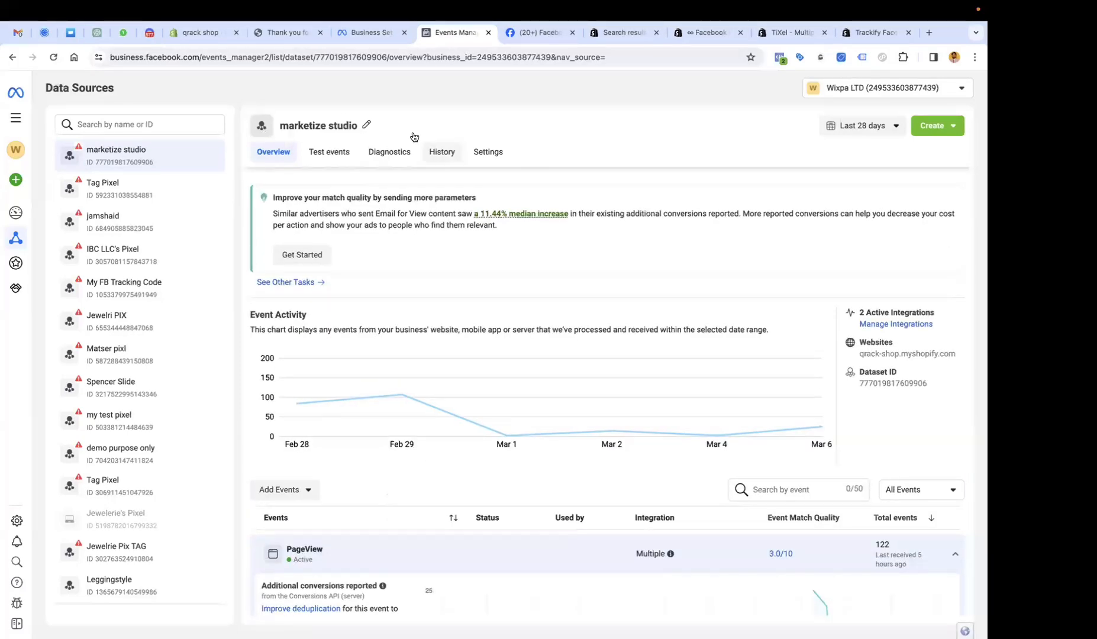
pyautogui.scroll(-7, 478, 274)
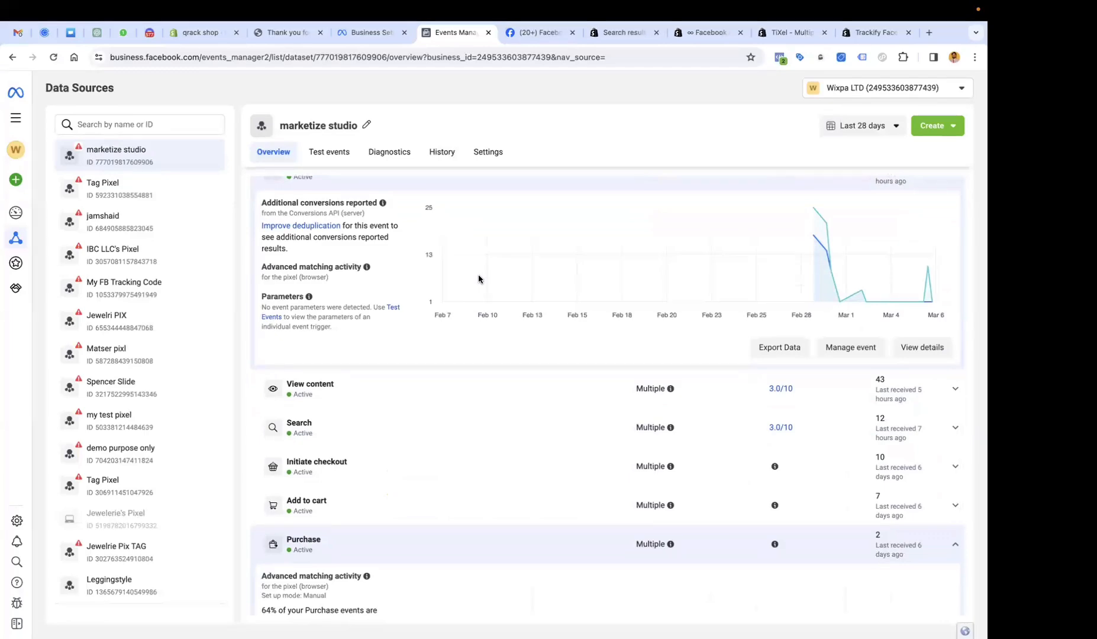
pyautogui.scroll(6, 479, 279)
pyautogui.scroll(-10, 478, 278)
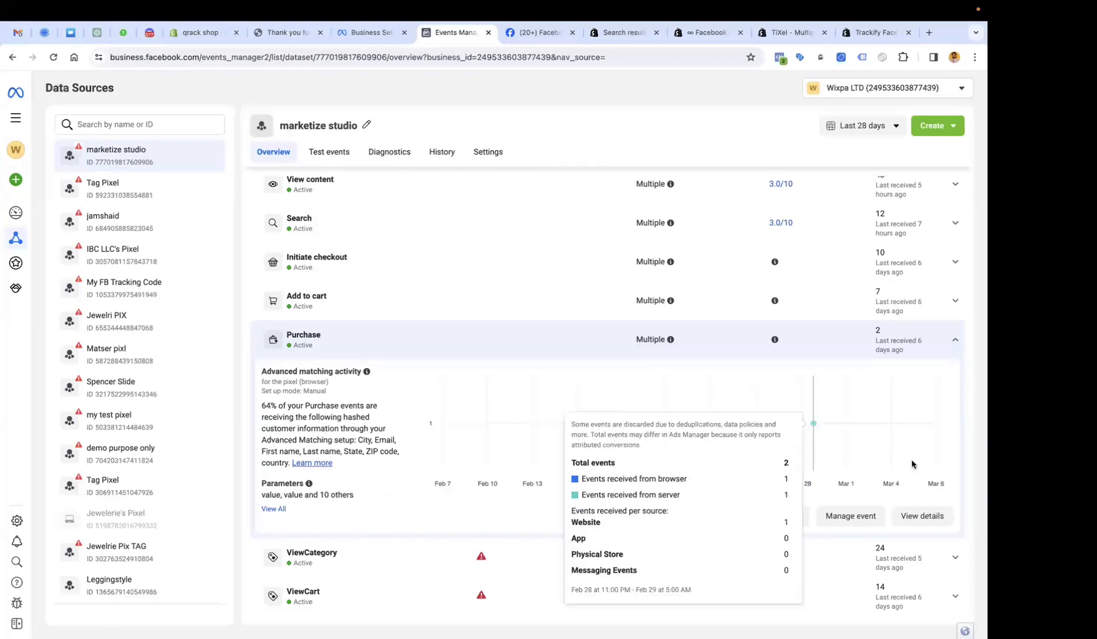
pyautogui.click(954, 342)
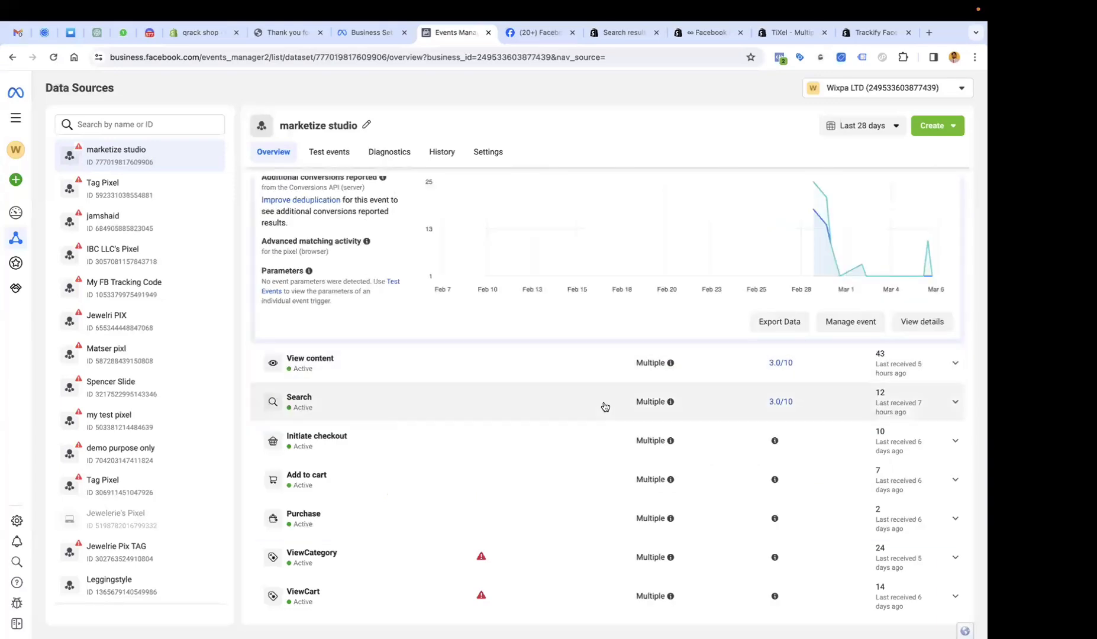
pyautogui.moveTo(671, 363)
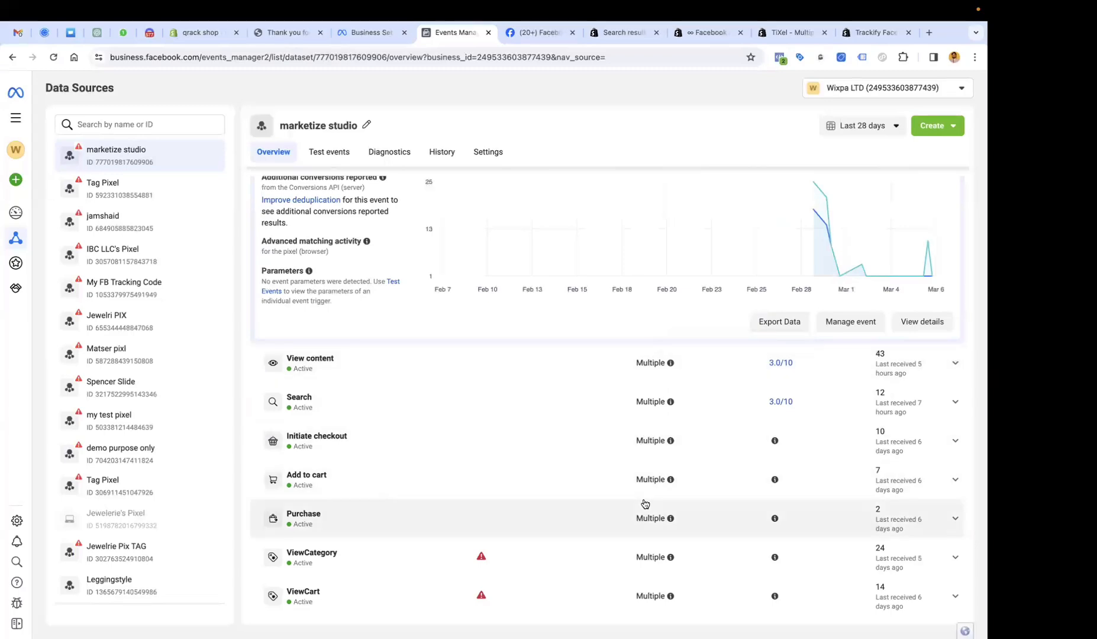
pyautogui.scroll(7, 645, 504)
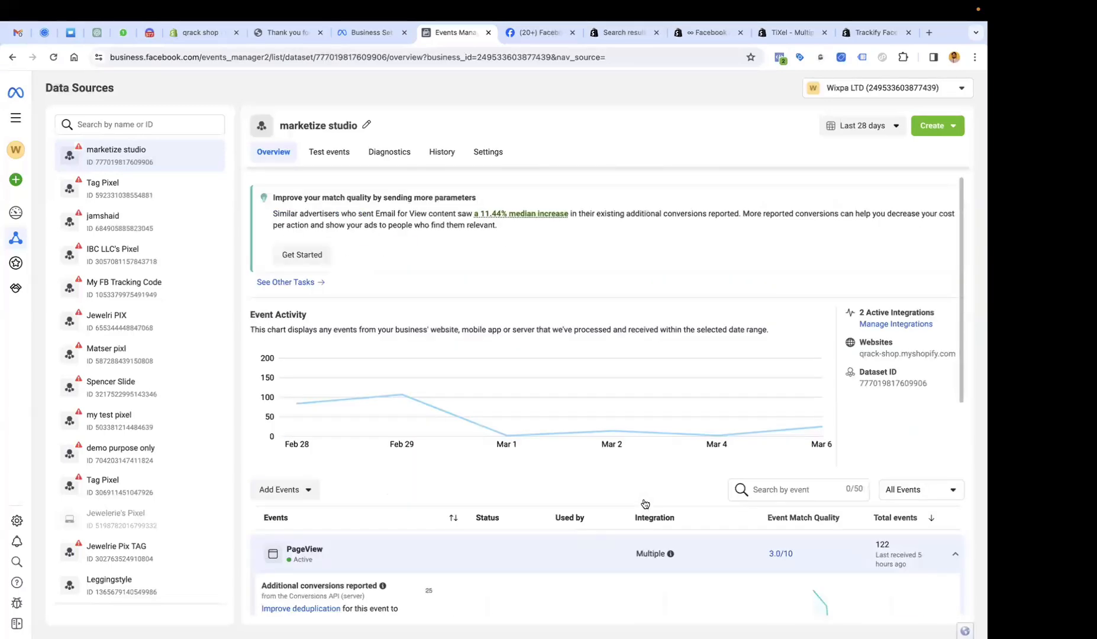
pyautogui.scroll(-7, 645, 503)
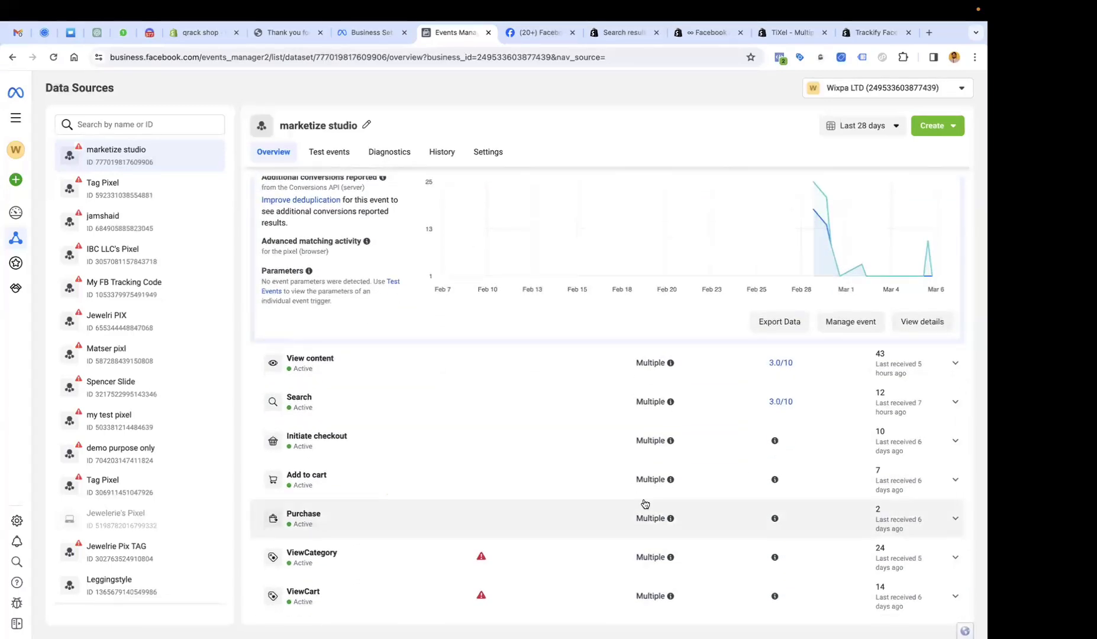
# Glance at Test events, then review the Overview event list: PageView 122, Purchase 2, ViewCategory 24.
pyautogui.click(329, 152)
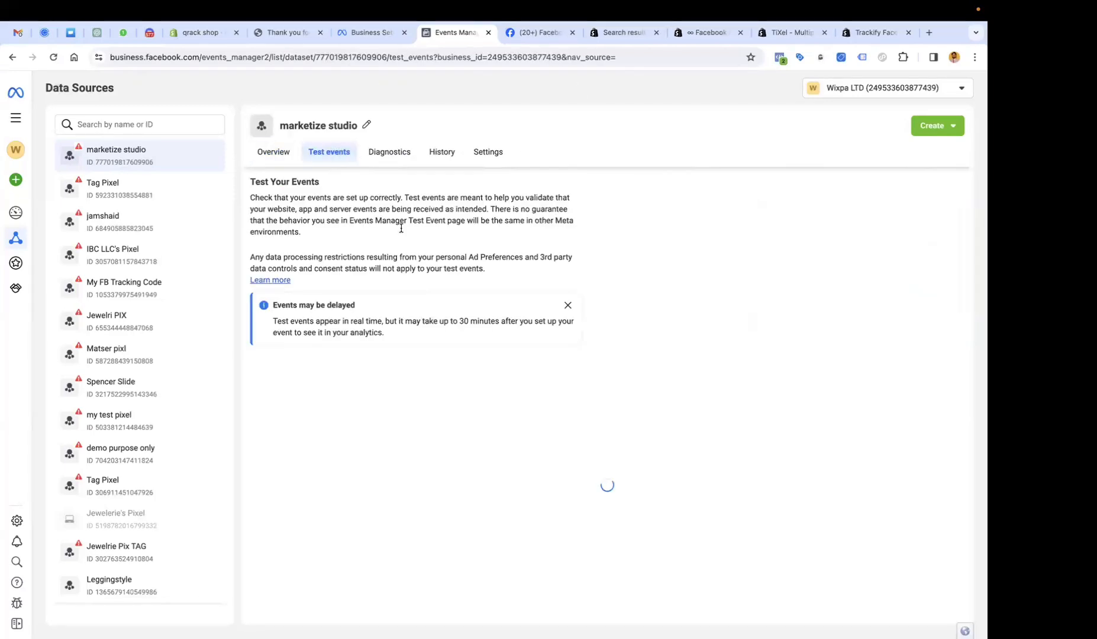
pyautogui.click(282, 155)
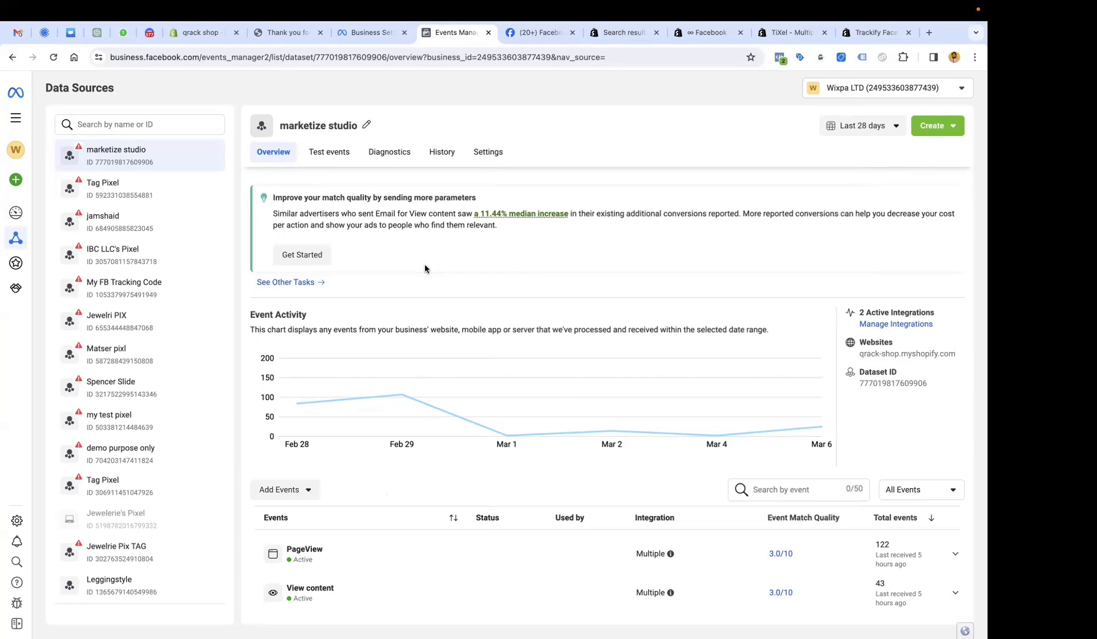
pyautogui.scroll(-5, 441, 315)
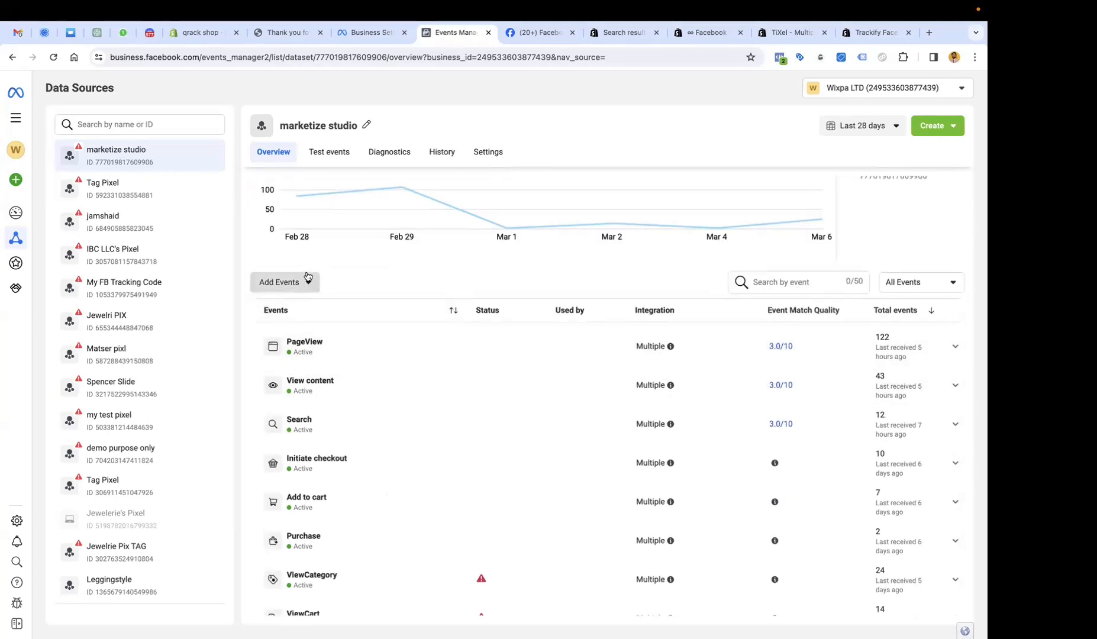
pyautogui.click(308, 277)
pyautogui.click(392, 285)
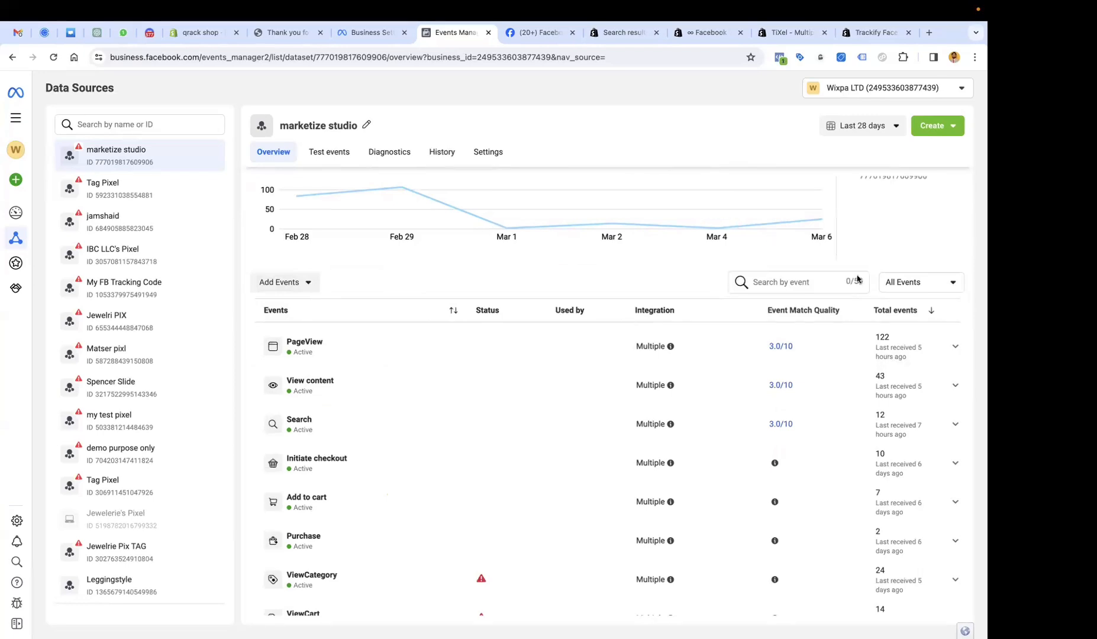
pyautogui.click(495, 156)
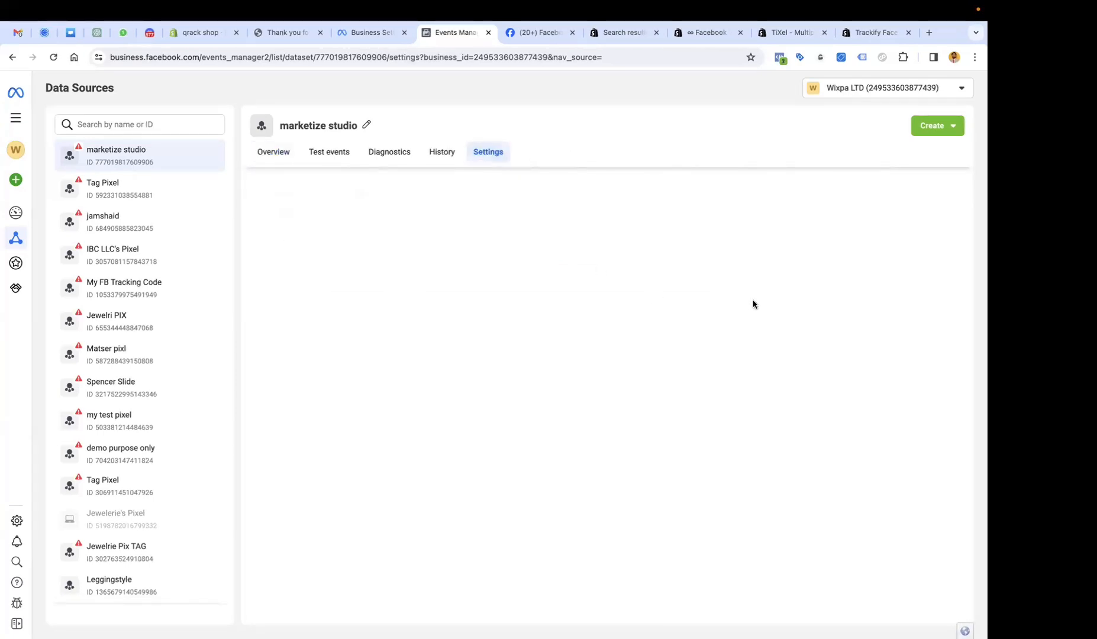
pyautogui.scroll(-5, 391, 284)
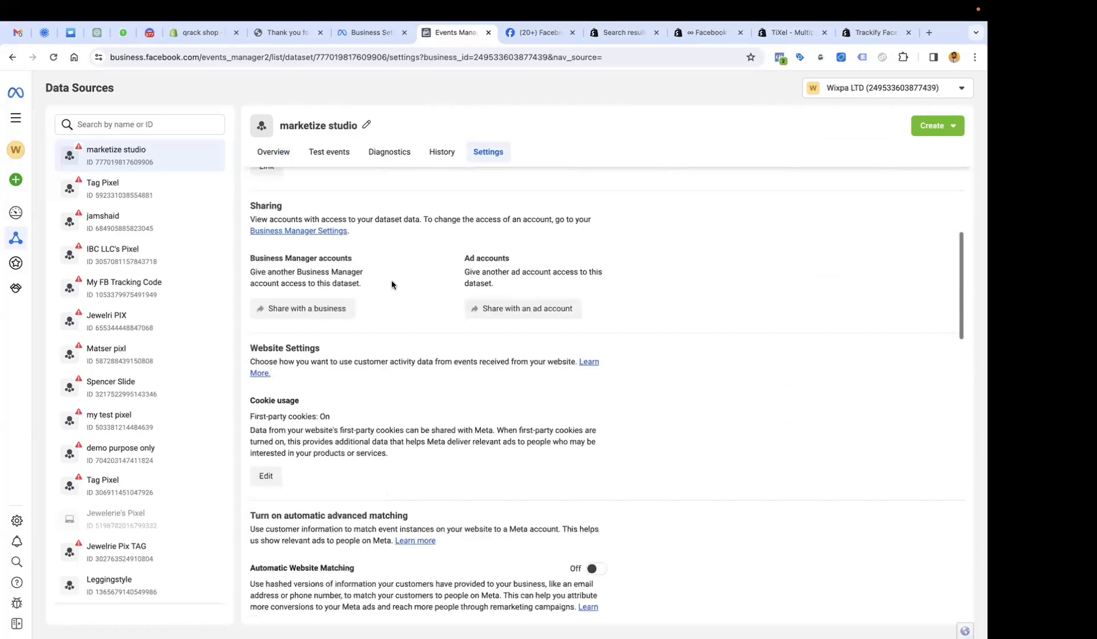
pyautogui.scroll(-15, 392, 285)
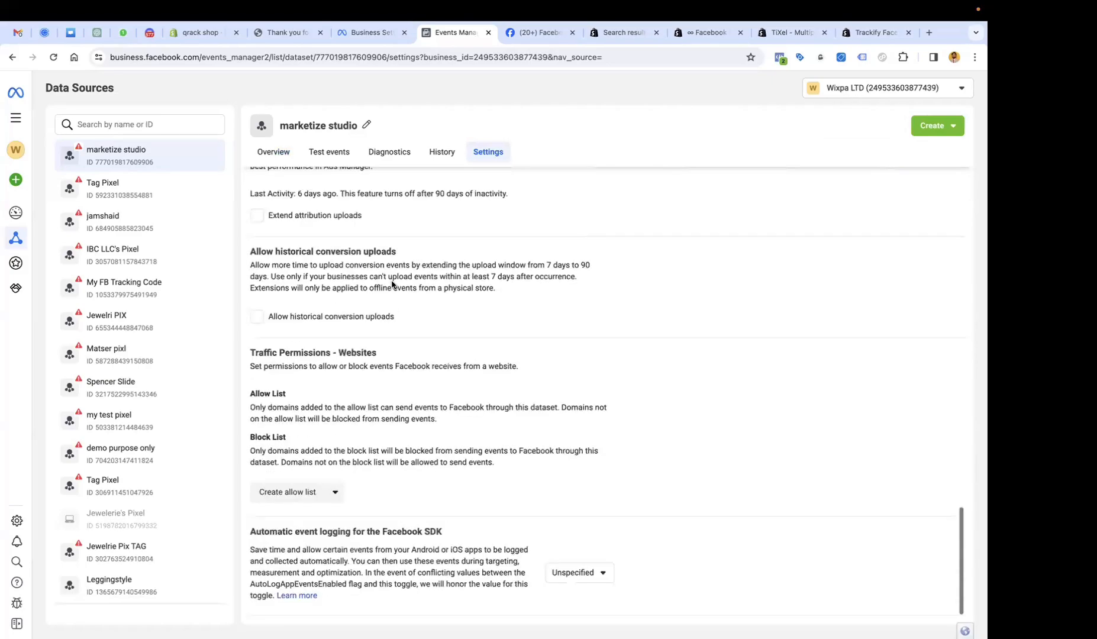
pyautogui.scroll(15, 391, 285)
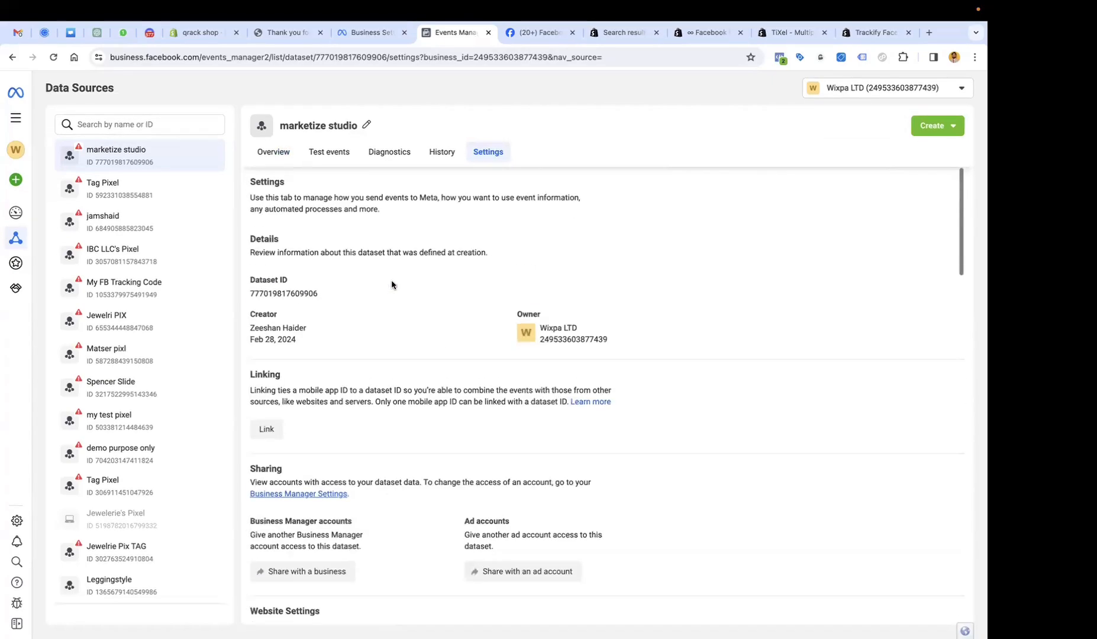
pyautogui.click(273, 152)
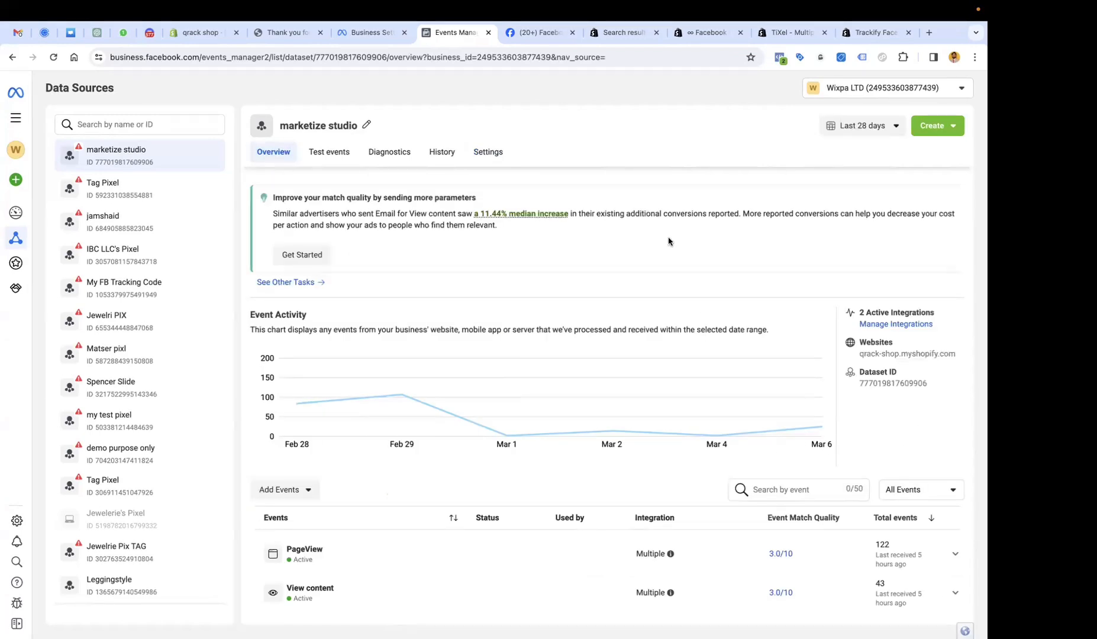
# Check the other recommended tasks, confirm Meta Pixel Helper finds one pixel firing PageView, then open Settings.
pyautogui.click(562, 275)
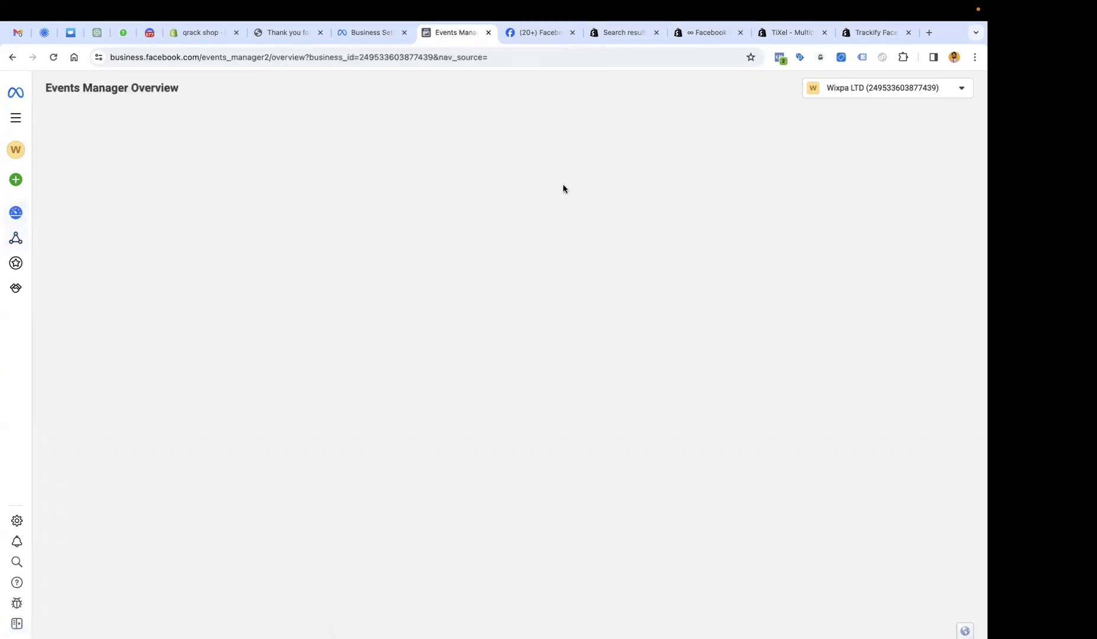
pyautogui.click(13, 56)
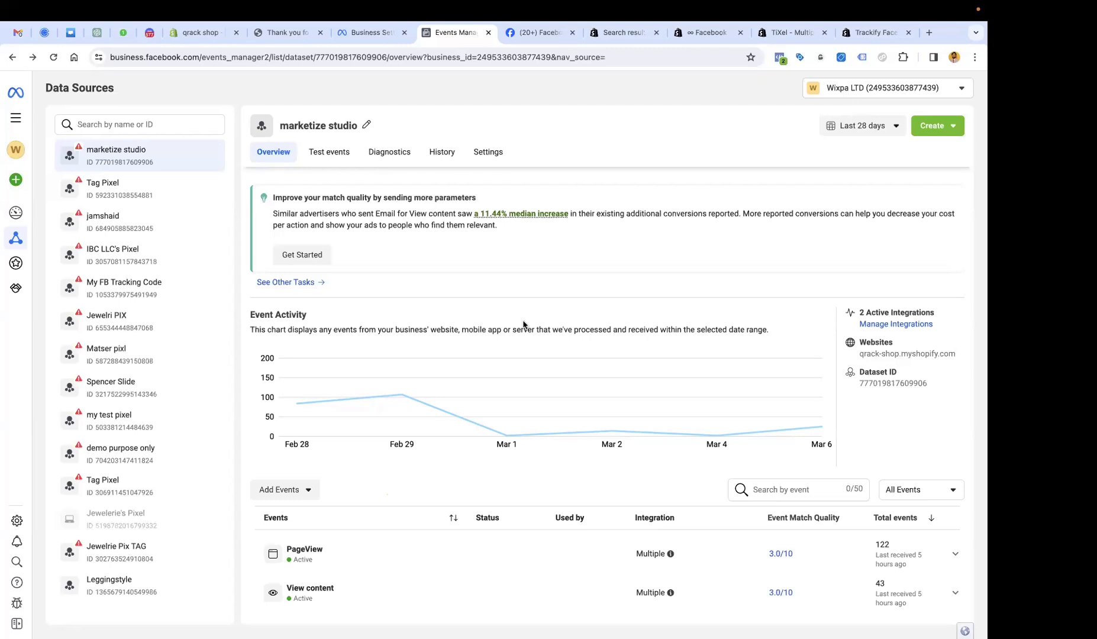
pyautogui.click(780, 57)
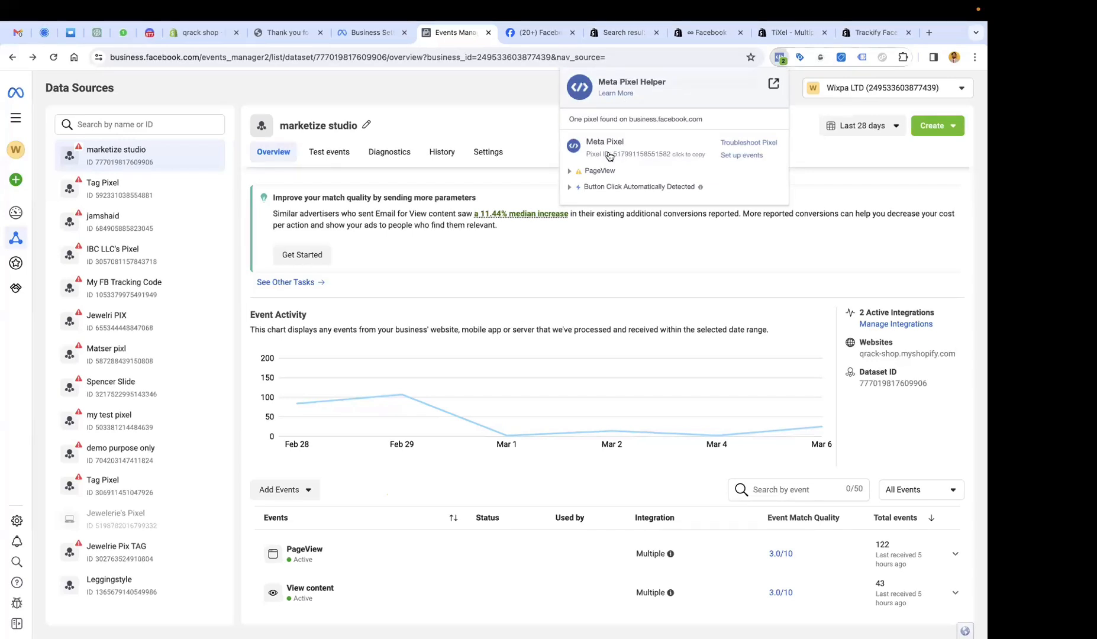
pyautogui.click(443, 131)
pyautogui.click(488, 152)
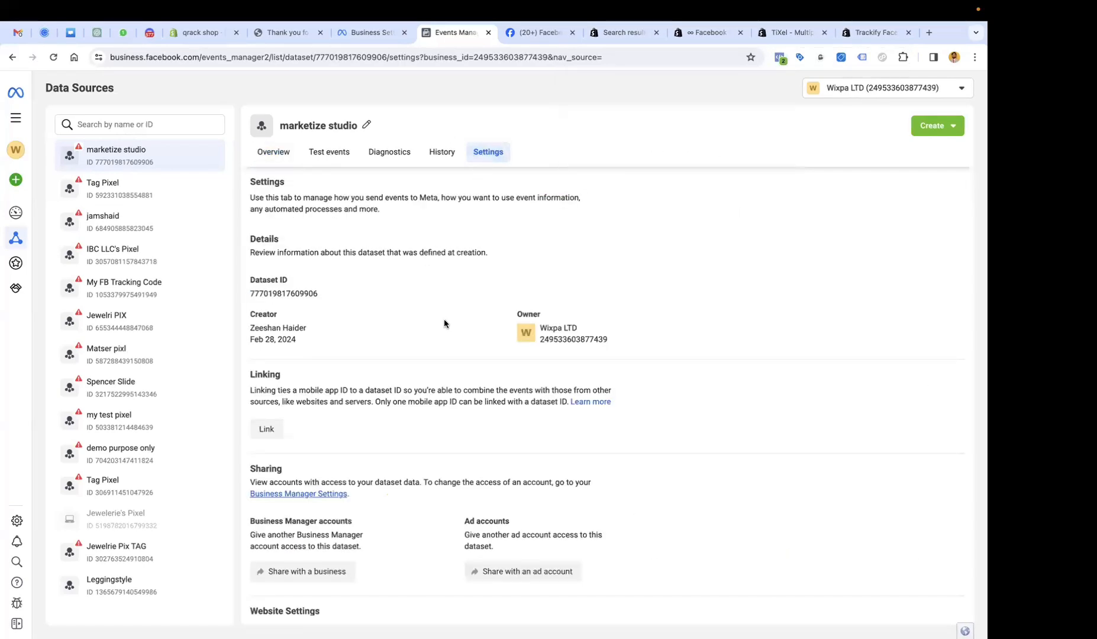
# Read through the Conversions API Gateway description, then copy the dataset's Conversions API access token.
pyautogui.scroll(-15, 431, 310)
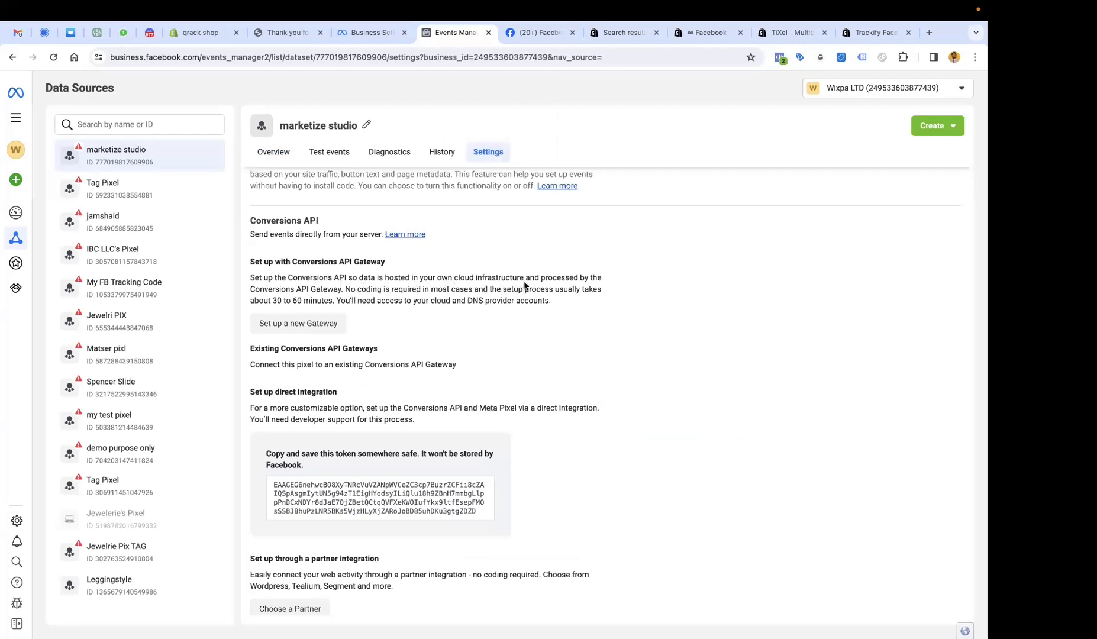
pyautogui.moveTo(525, 278); pyautogui.dragTo(425, 279)
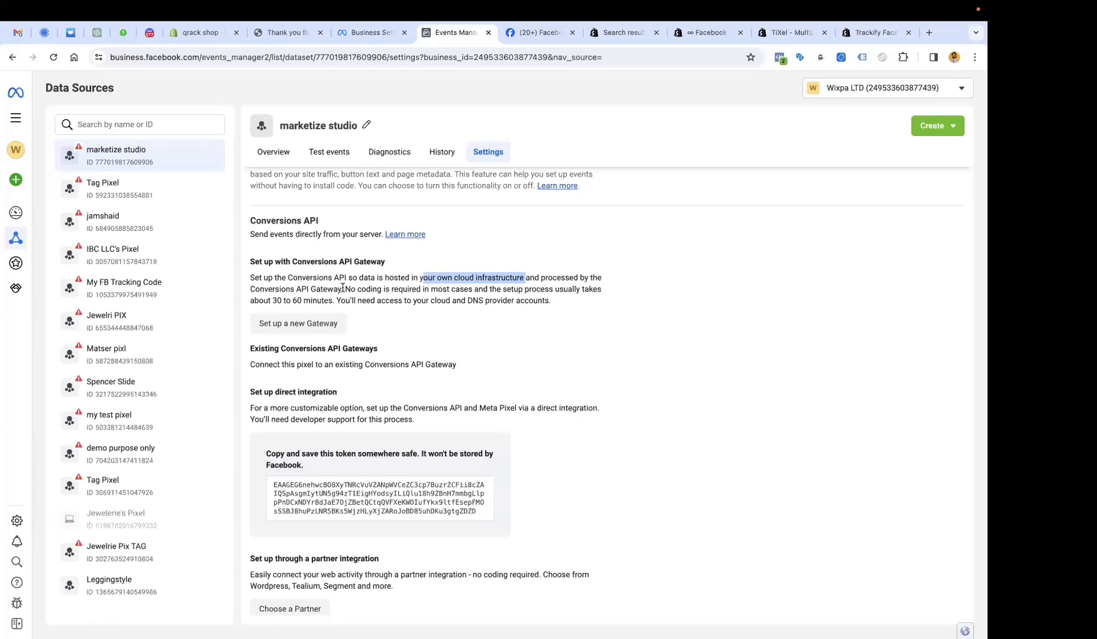
pyautogui.moveTo(343, 289); pyautogui.dragTo(249, 291)
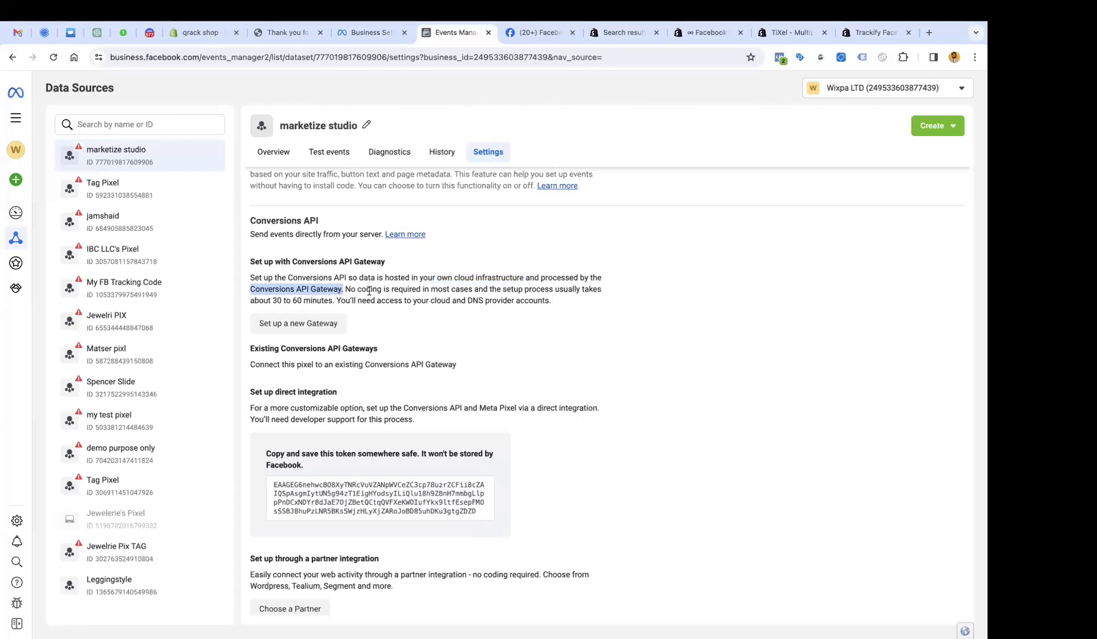
pyautogui.click(343, 302)
pyautogui.moveTo(343, 302); pyautogui.dragTo(542, 311)
pyautogui.moveTo(569, 304); pyautogui.dragTo(251, 278)
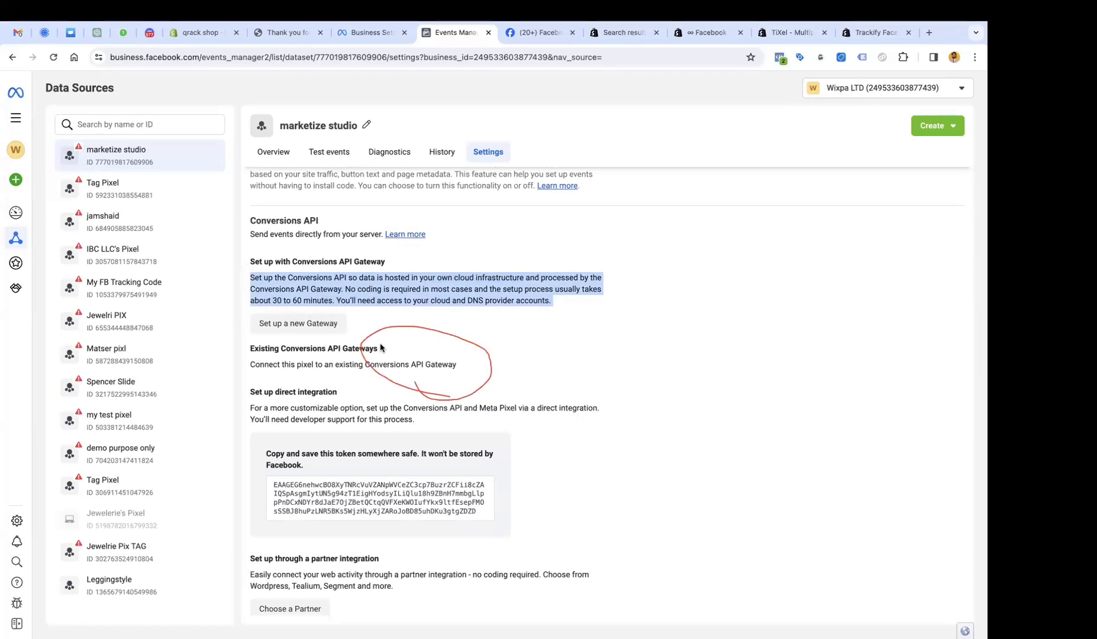
pyautogui.scroll(-1, 311, 382)
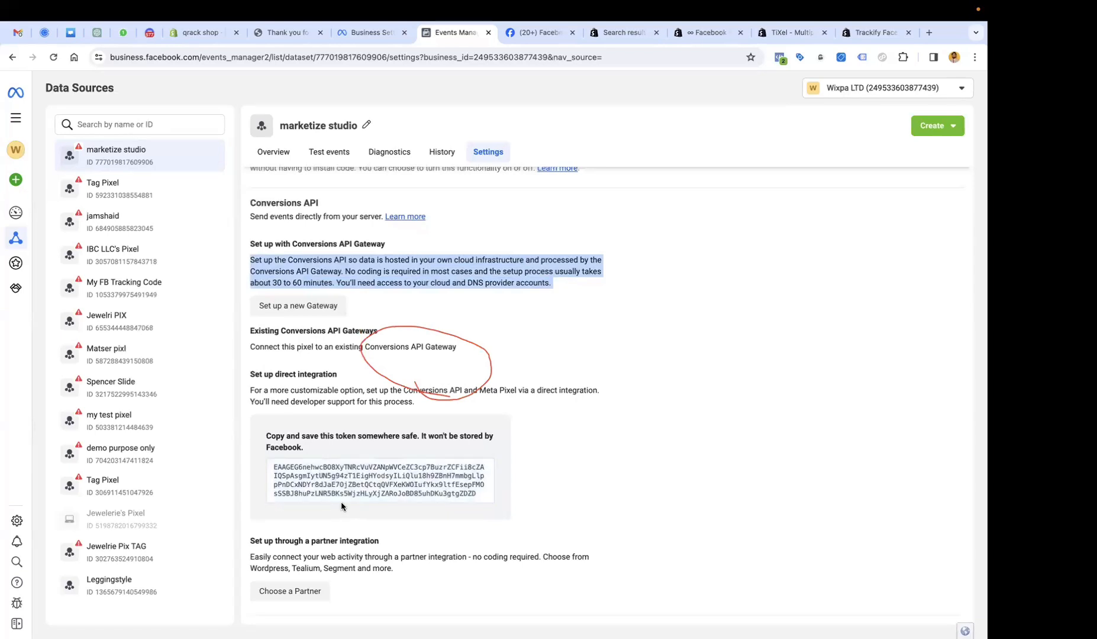
pyautogui.click(350, 484)
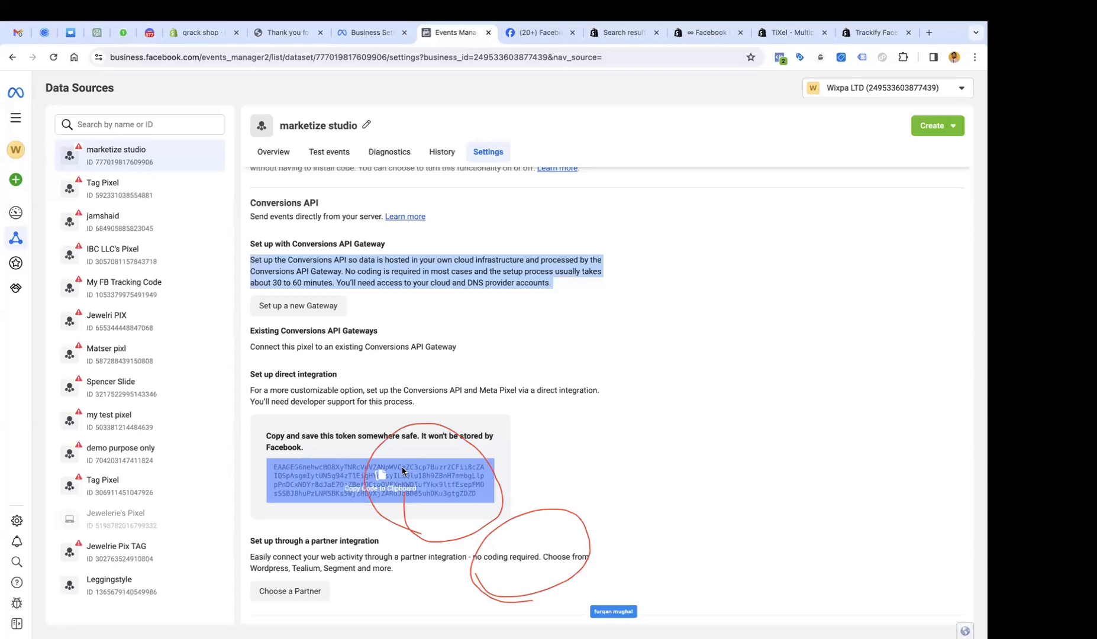
pyautogui.scroll(2, 420, 321)
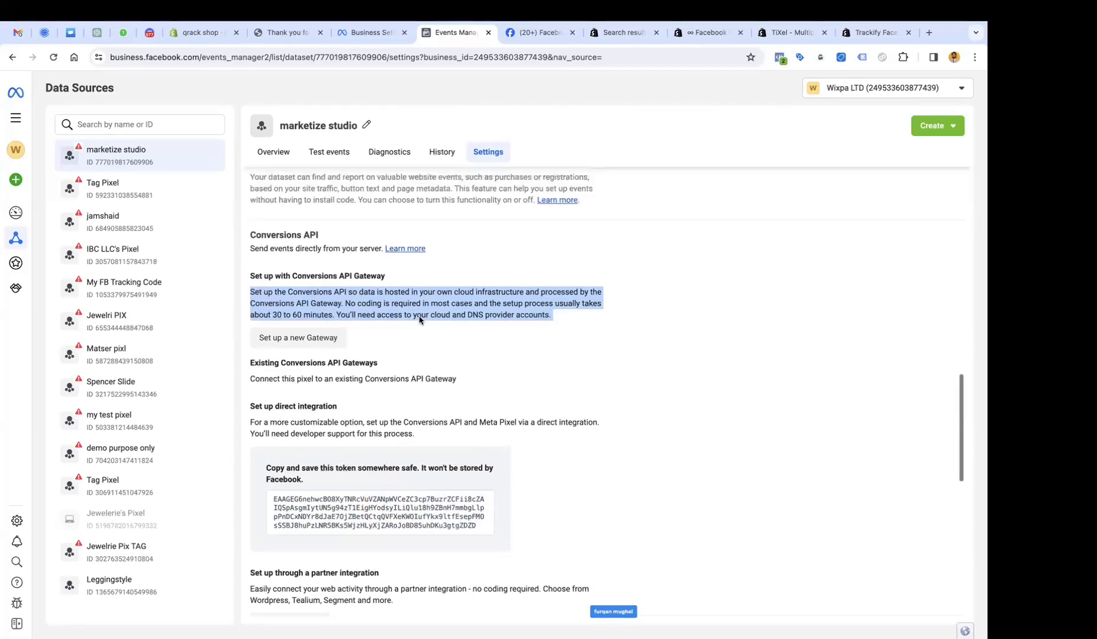
pyautogui.scroll(10, 420, 320)
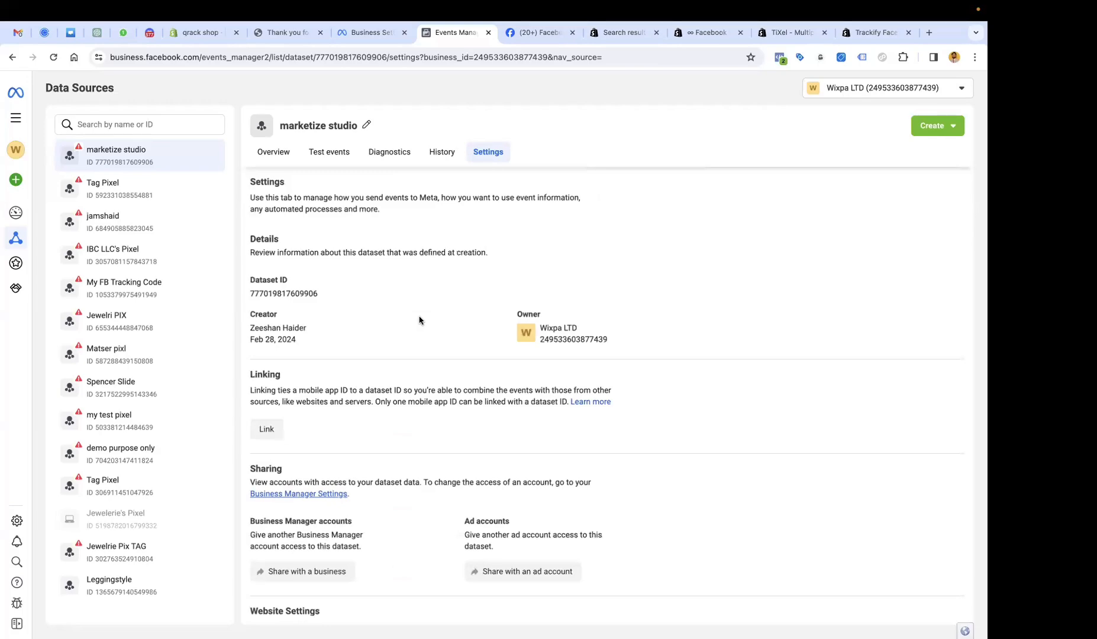
pyautogui.scroll(-6, 420, 320)
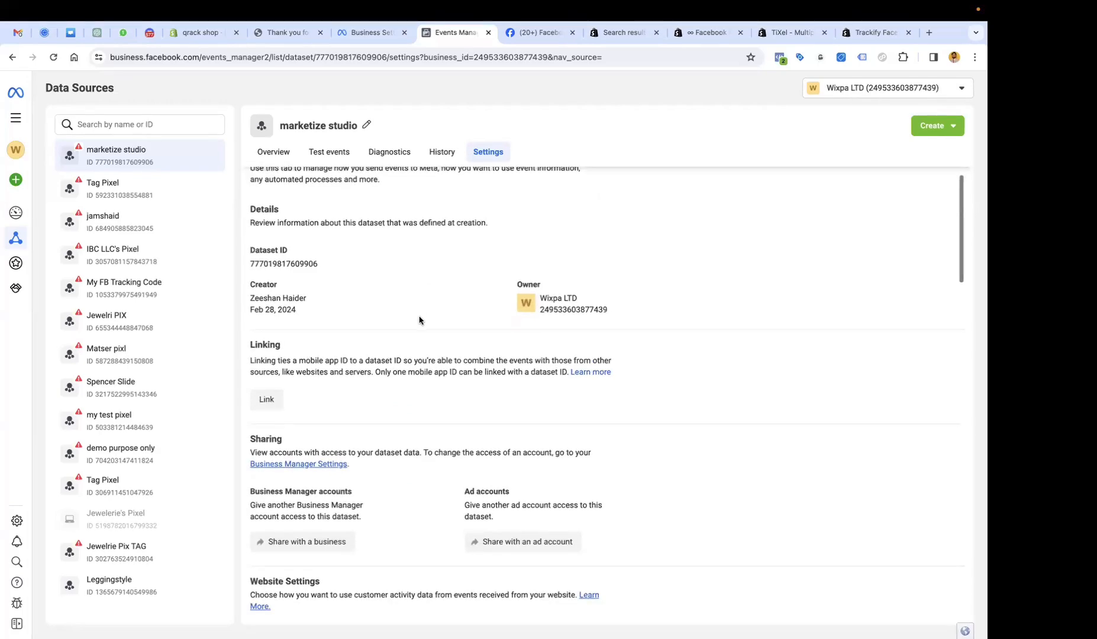
pyautogui.scroll(6, 420, 320)
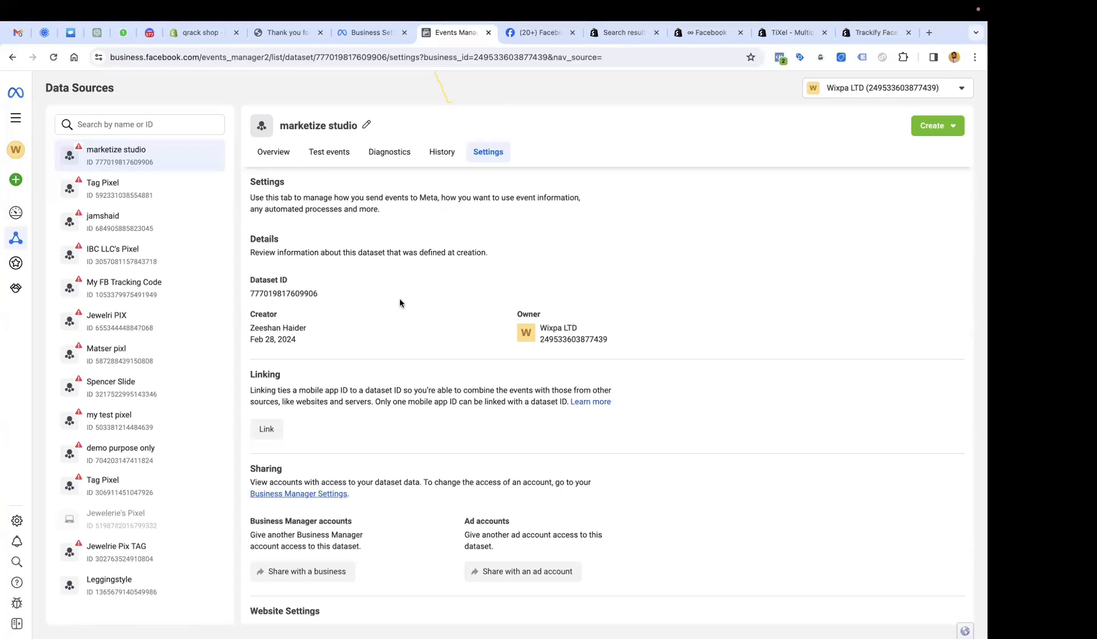
# On the marketize studio Overview, view and close the View content match quality details.
pyautogui.click(274, 152)
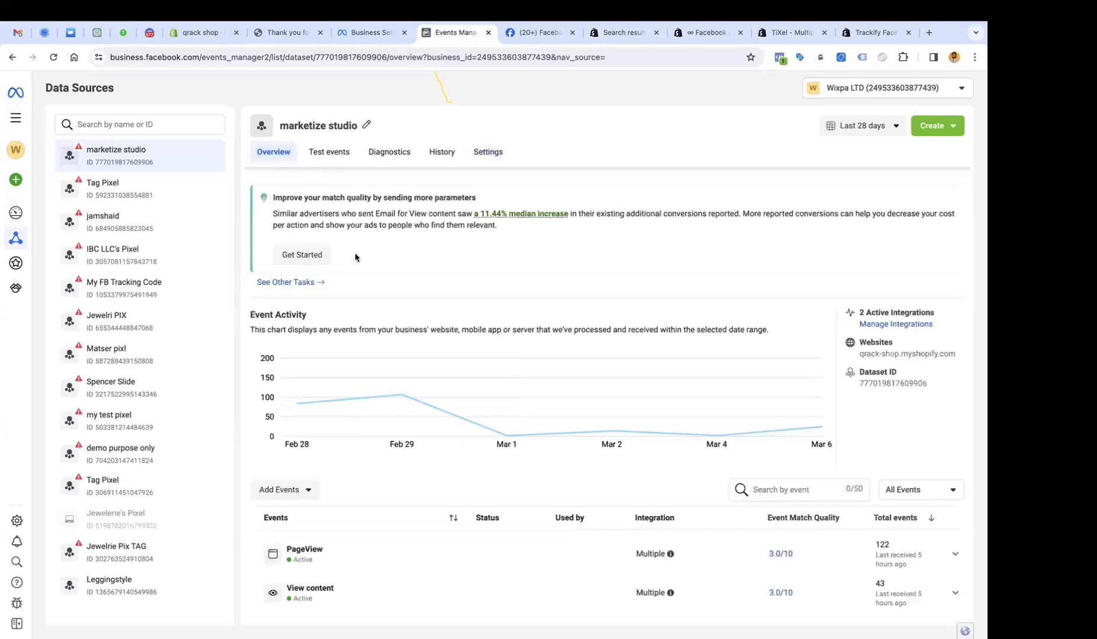
pyautogui.scroll(-3, 355, 257)
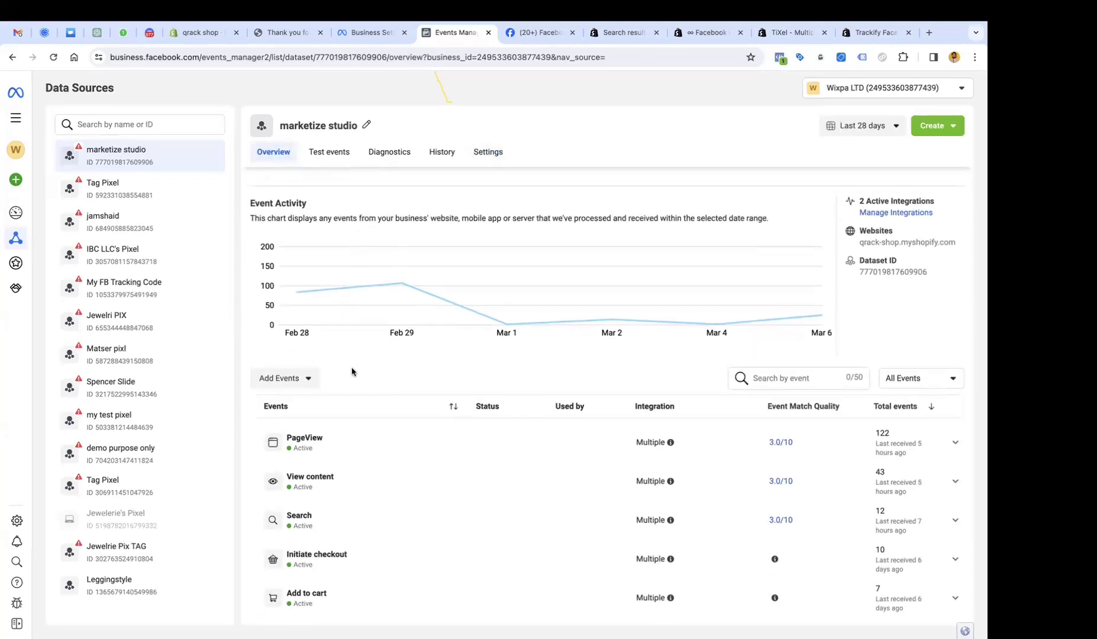
pyautogui.scroll(-3, 352, 371)
pyautogui.scroll(5, 353, 371)
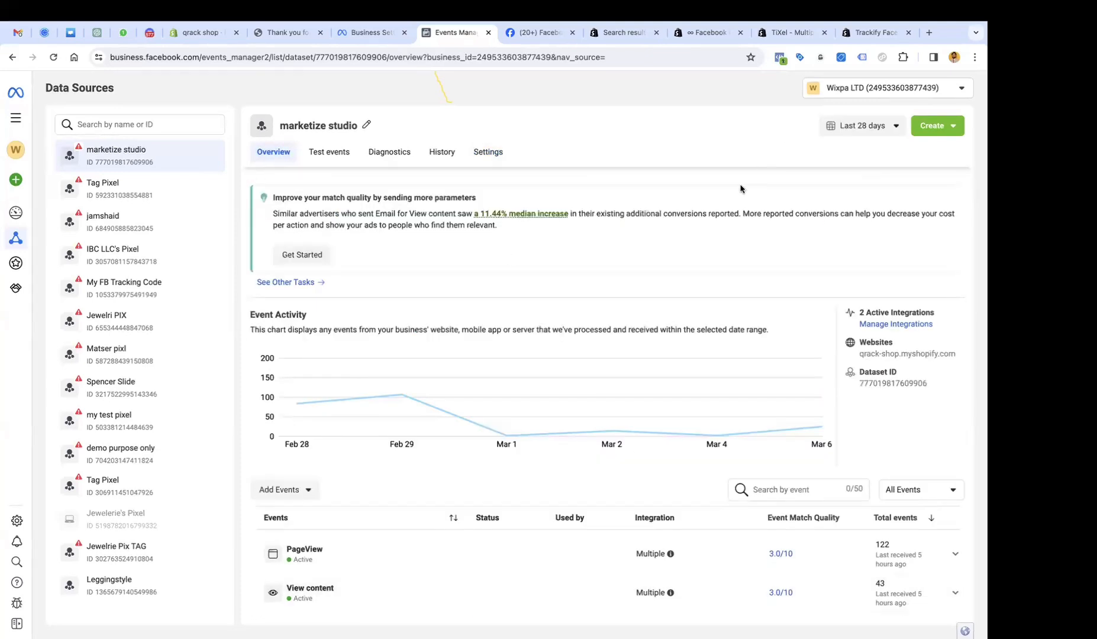
pyautogui.click(289, 257)
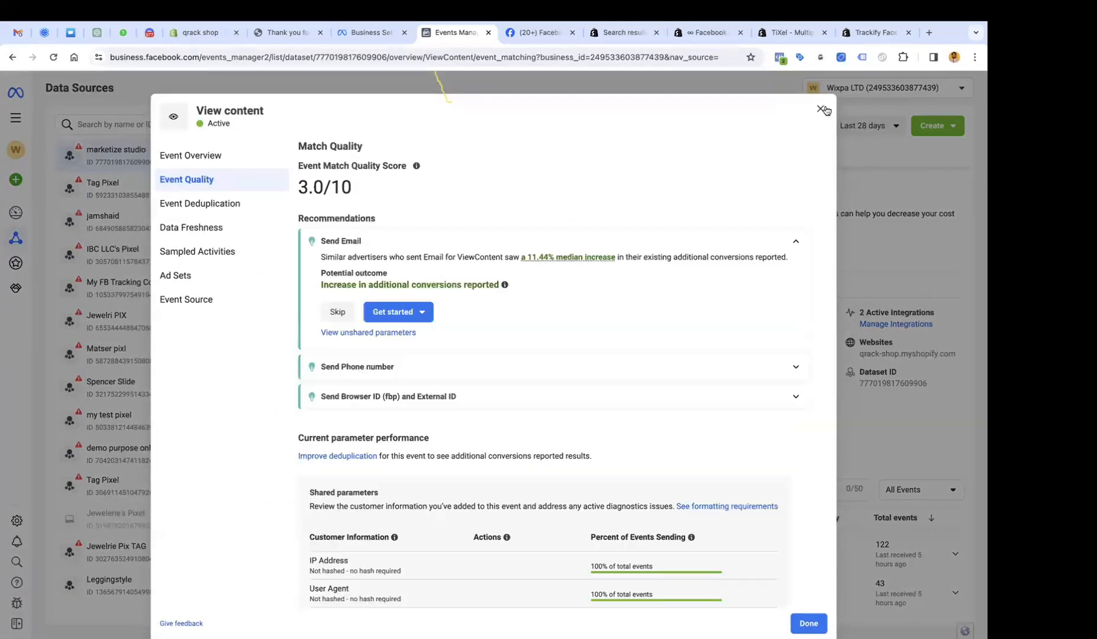
pyautogui.click(821, 108)
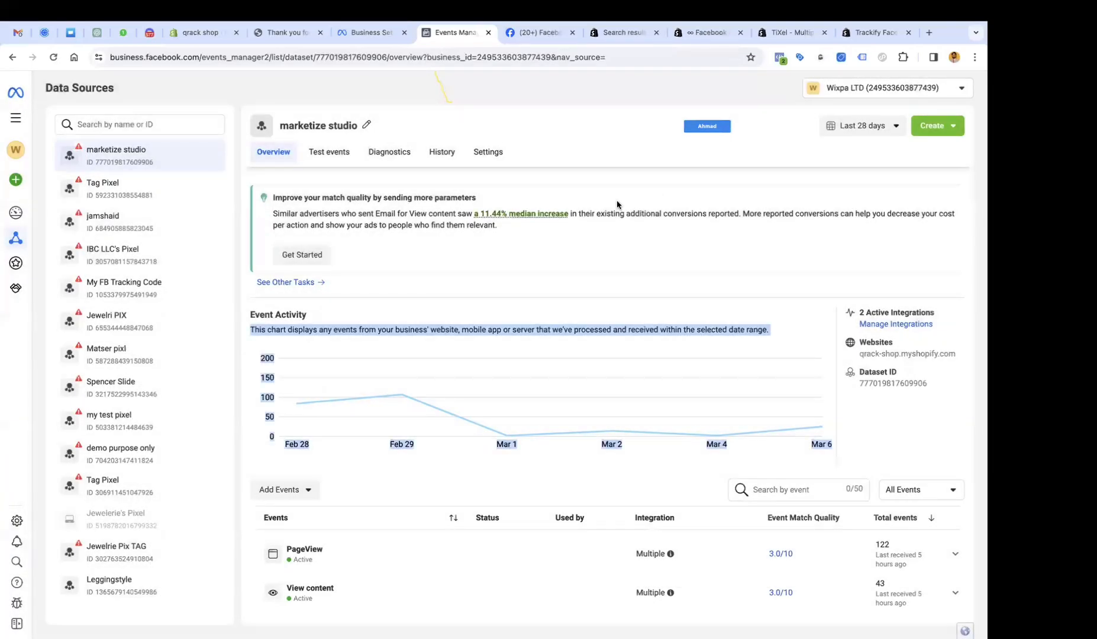
# Check Test events, then return to the Overview event list showing PageView 122 and View content 43.
pyautogui.click(348, 146)
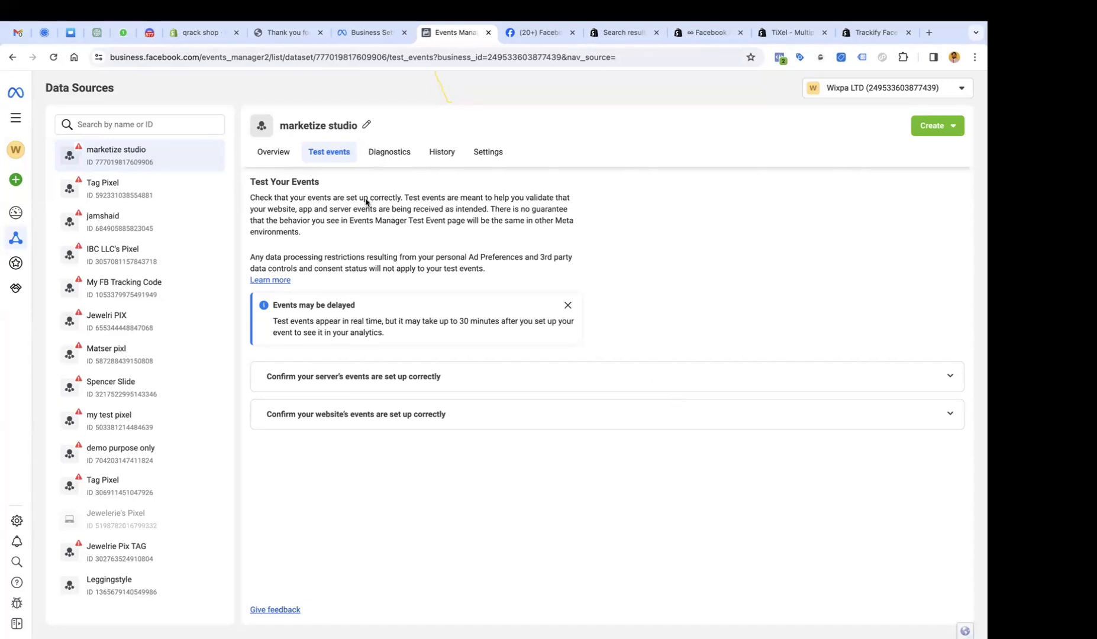
pyautogui.click(278, 156)
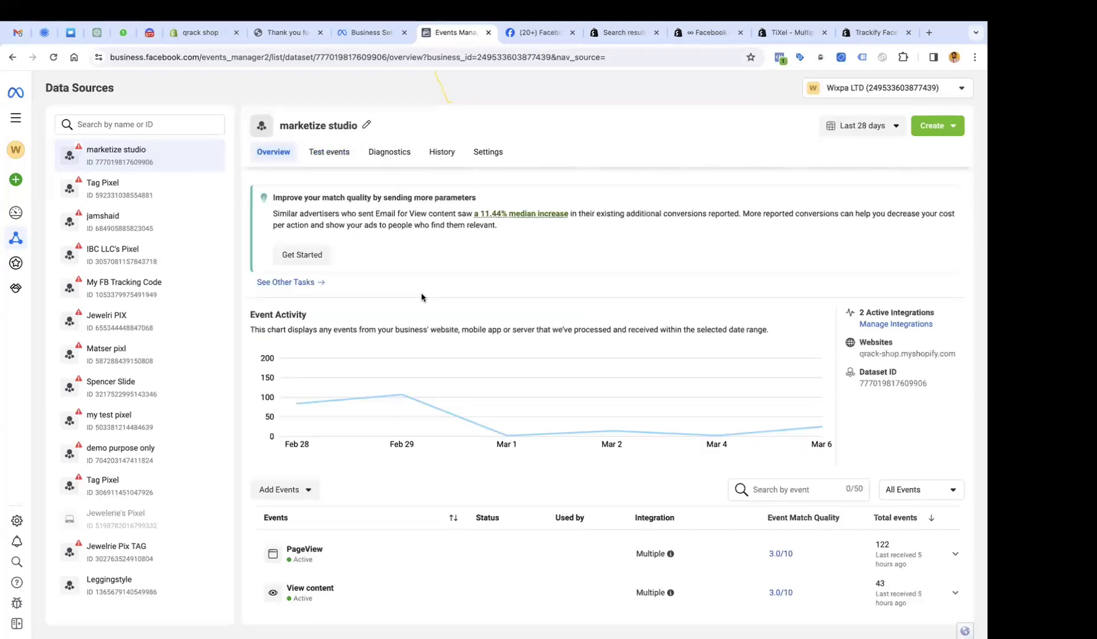
pyautogui.scroll(-4, 421, 296)
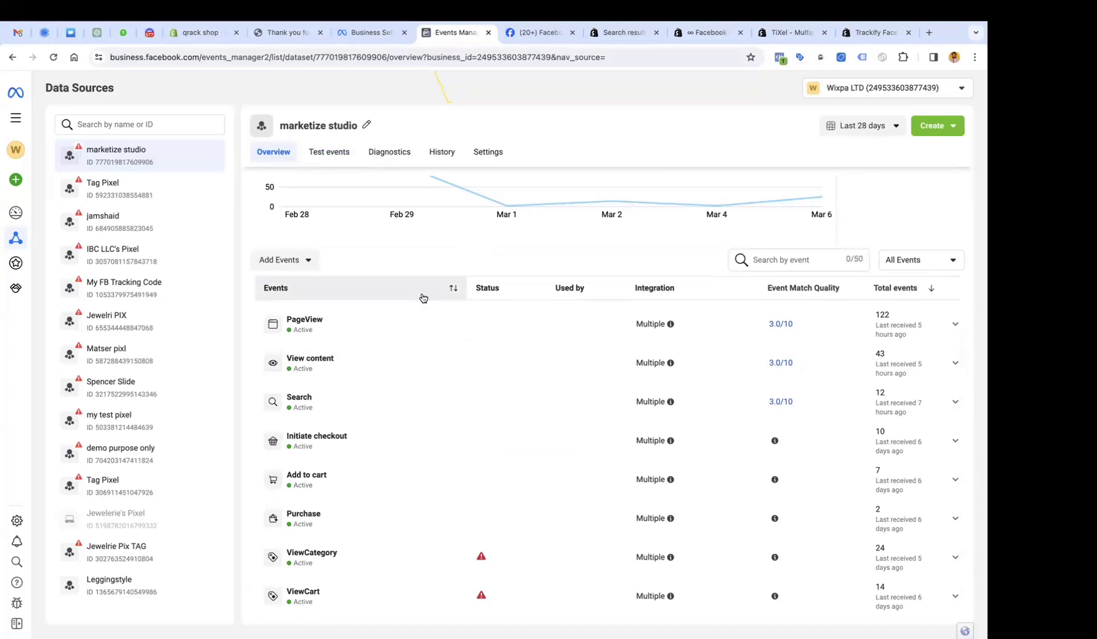
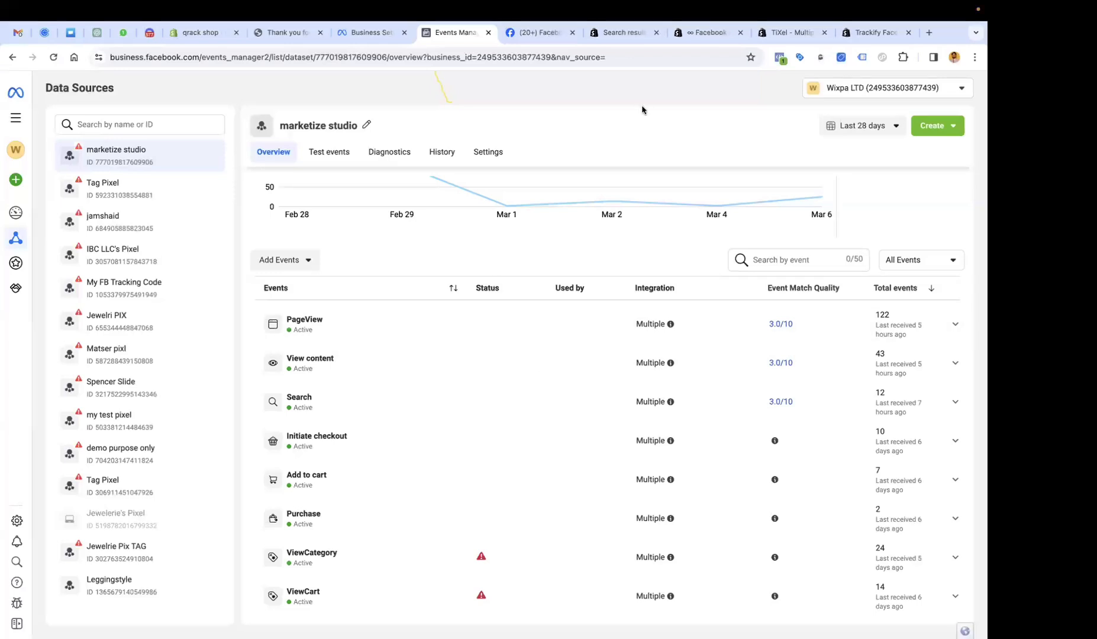
# Switch to the ∞ Facebook Pixel- Tiktok Pixel app listing with its free plan and 7-day trial.
pyautogui.click(700, 33)
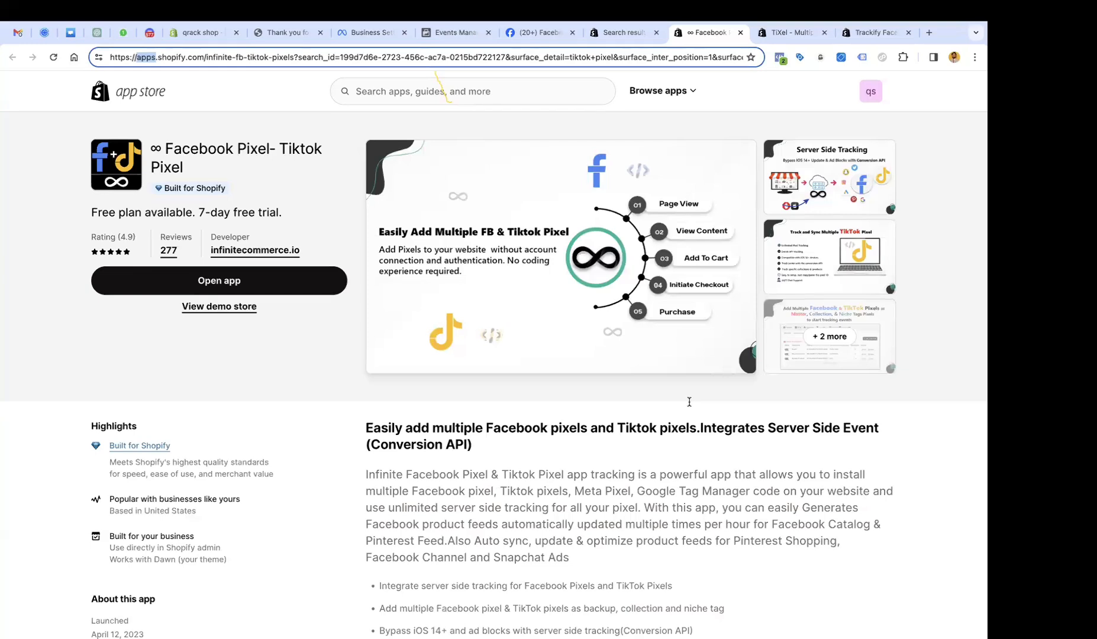
# Look over the marketize studio dataset's Add Events options and Settings, then return to its Overview.
pyautogui.click(456, 32)
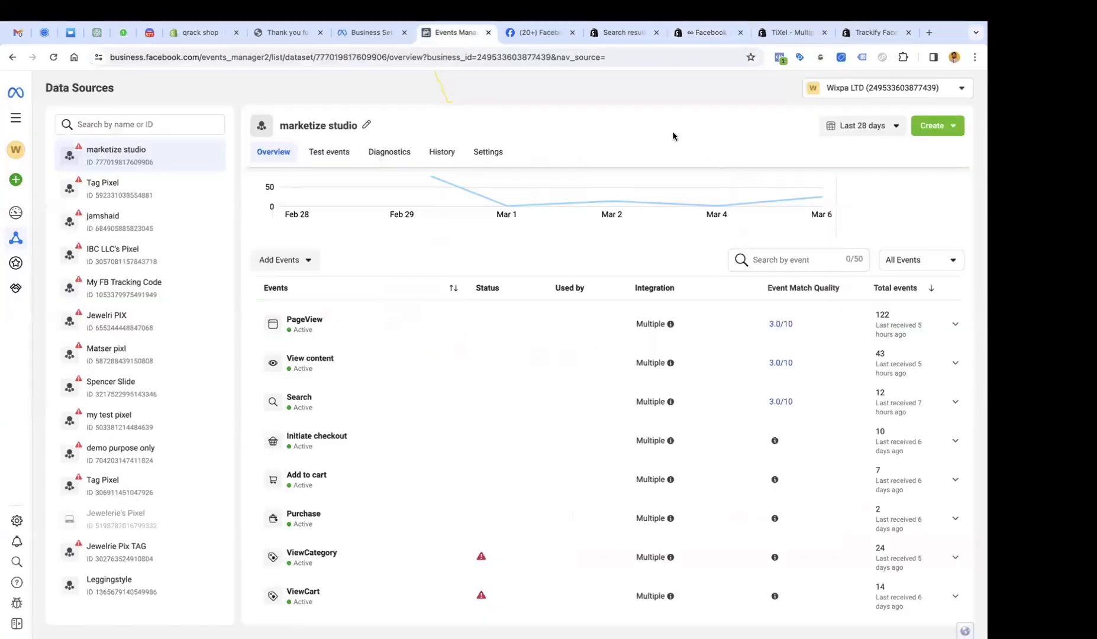
pyautogui.click(305, 261)
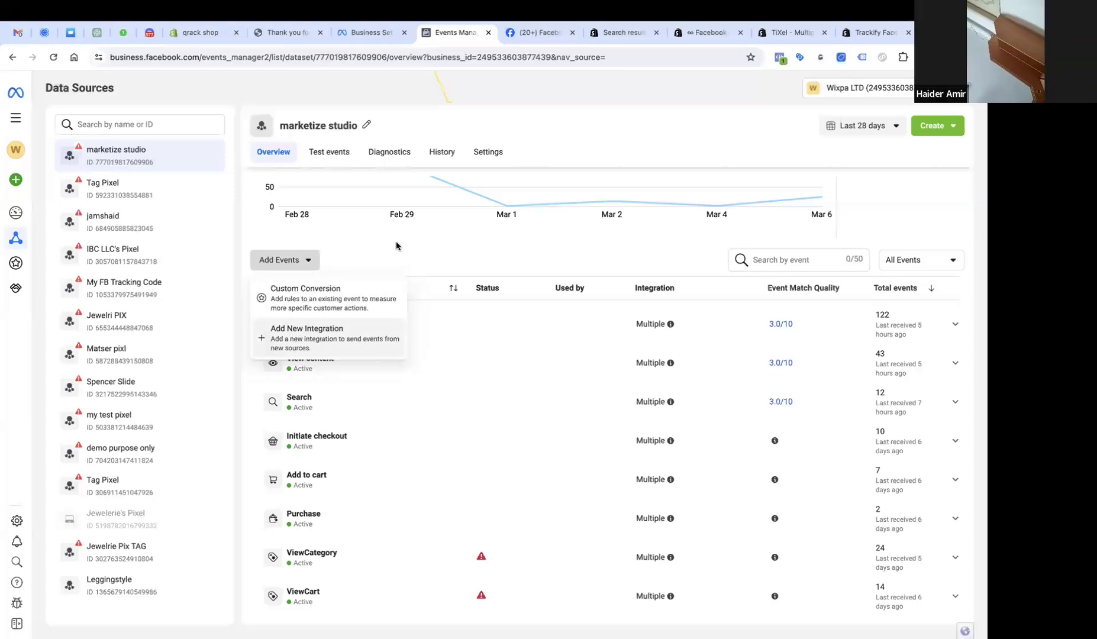
pyautogui.click(478, 161)
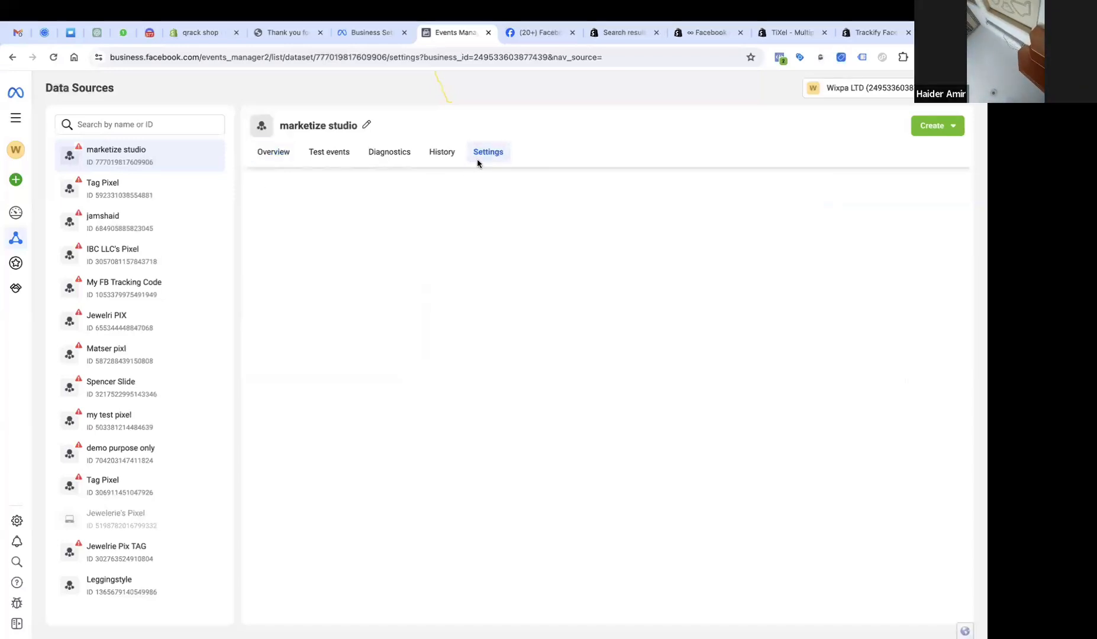
pyautogui.scroll(-5, 413, 266)
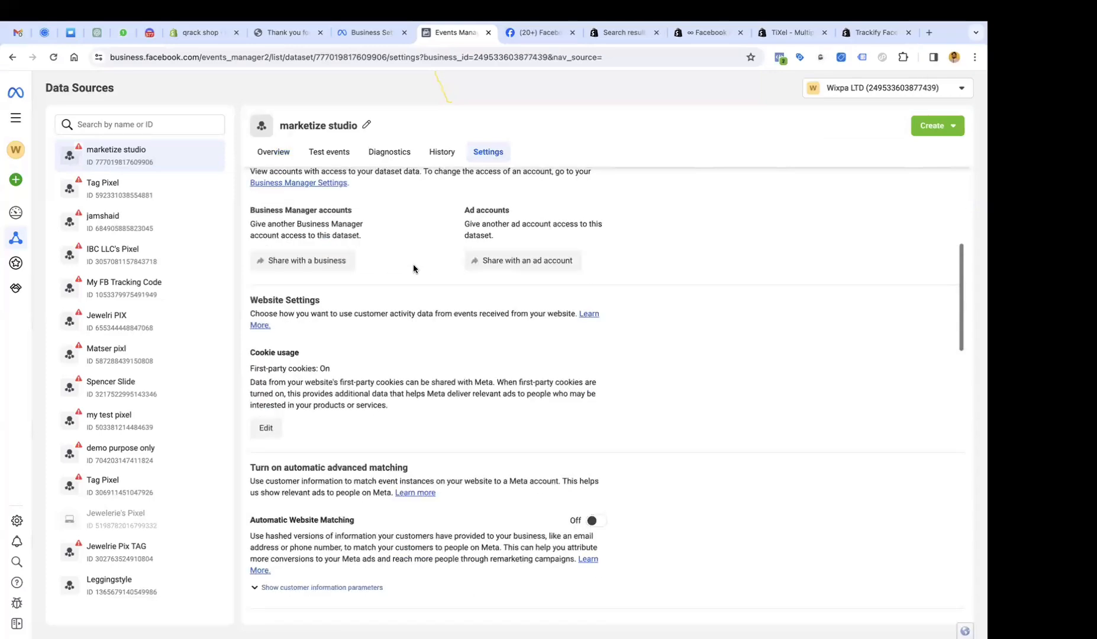
pyautogui.scroll(-12, 413, 264)
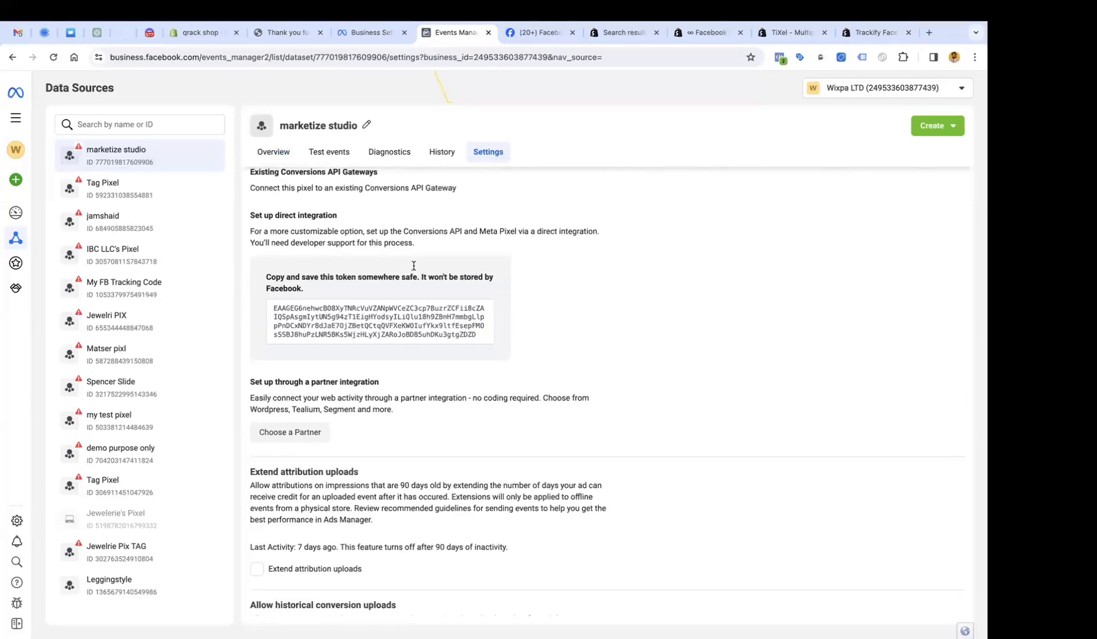
pyautogui.scroll(-6, 413, 266)
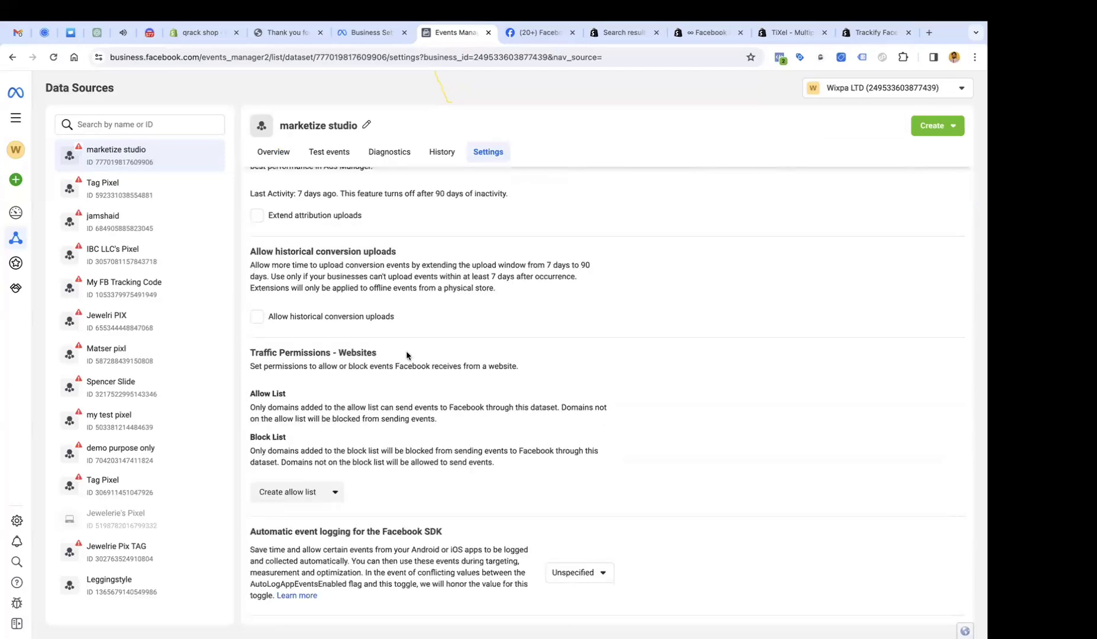
pyautogui.scroll(10, 404, 311)
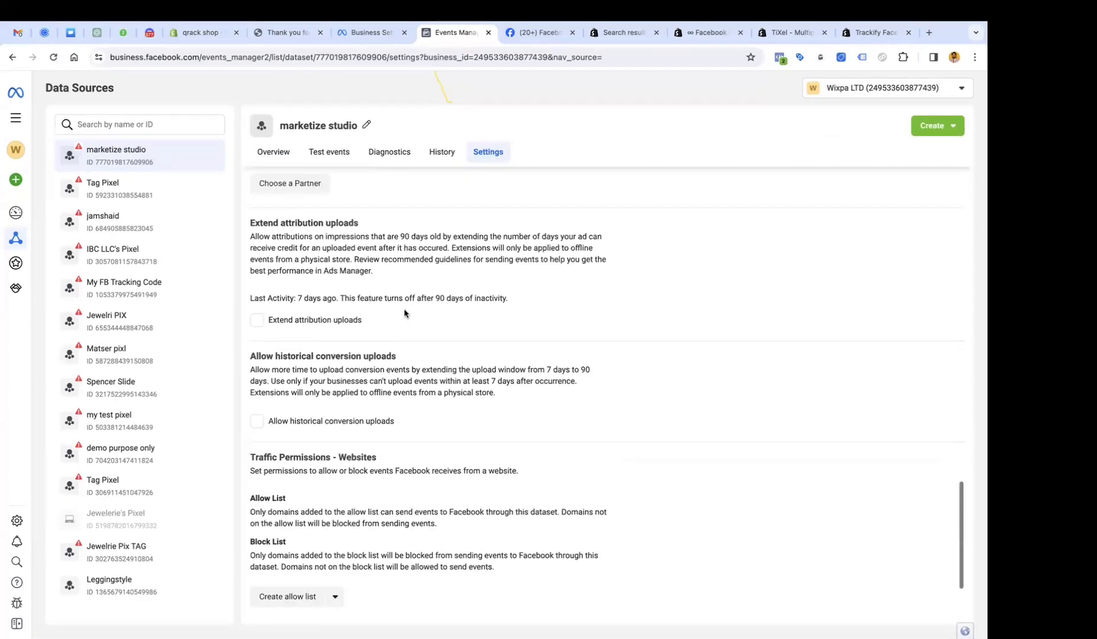
pyautogui.click(274, 152)
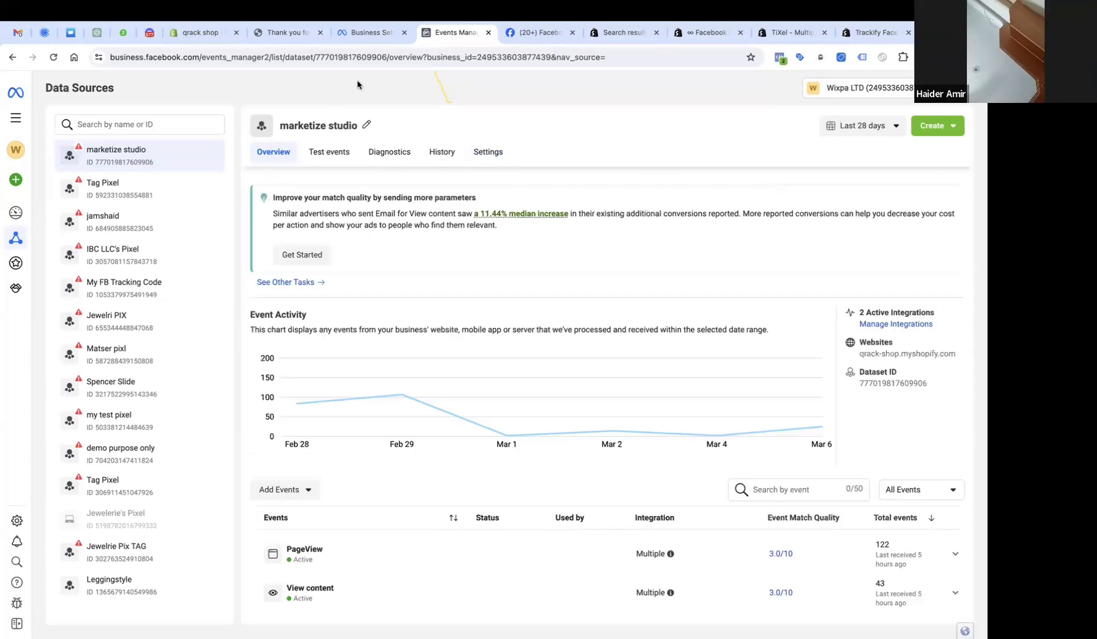
# Check the All Events filter without changing it, then move to the TiXel - Multiple TikTok Pixels listing.
pyautogui.click(921, 489)
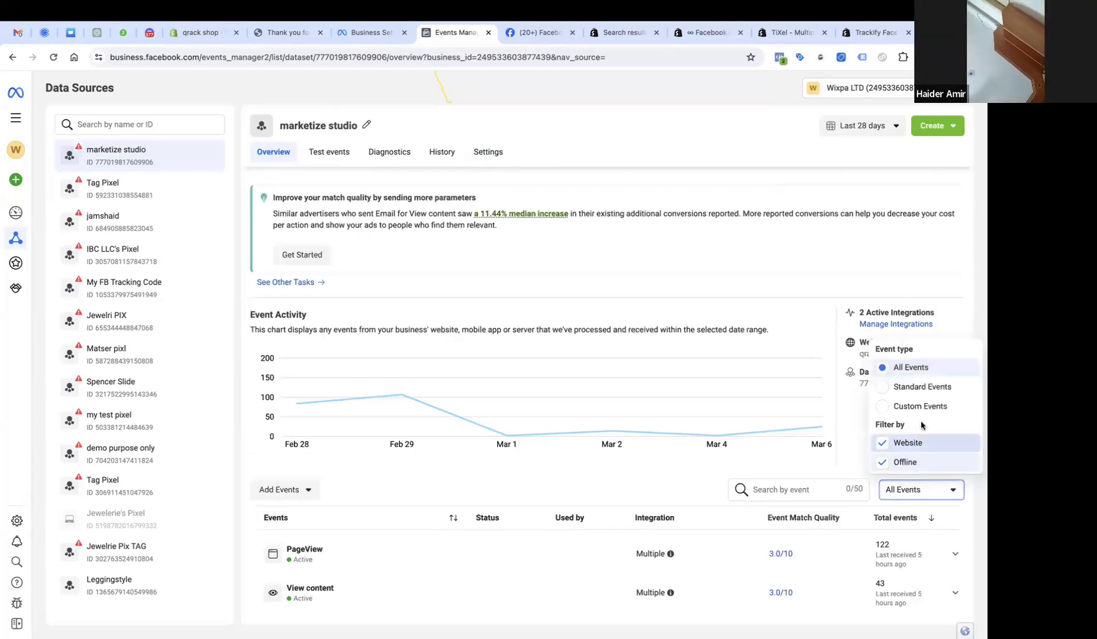
pyautogui.click(822, 290)
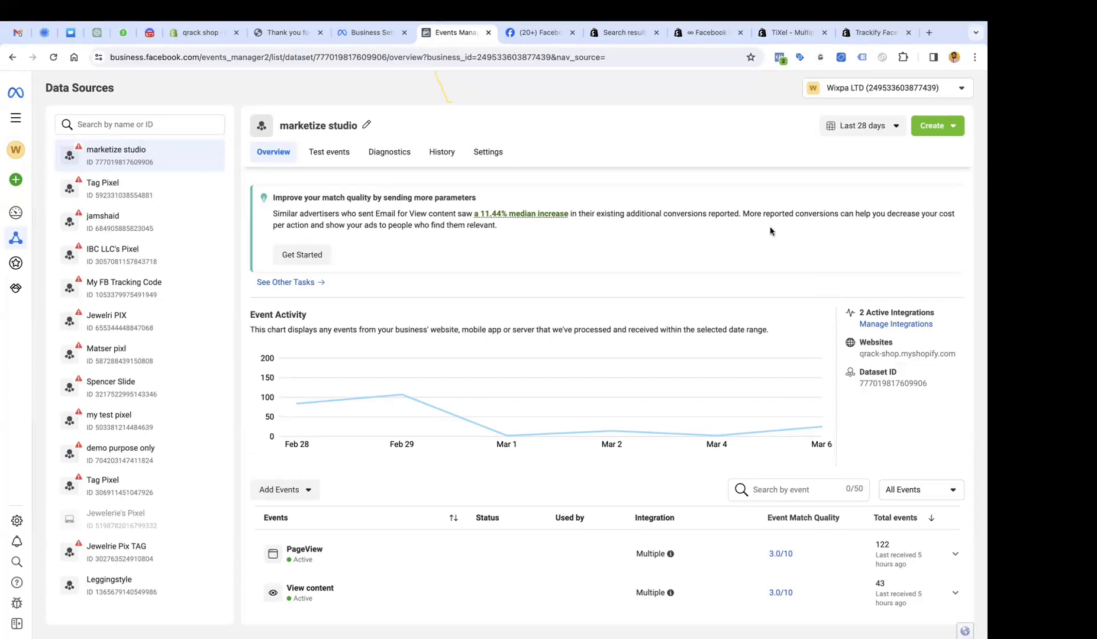
pyautogui.click(638, 36)
# Cycle through the TiXel, Trackify, qrack shop thank-you and ∞ Facebook tabs, ending on the Events Manager overview.
pyautogui.hotkey('ctrl', 'Tab')
pyautogui.hotkey('ctrl', 'Tab')
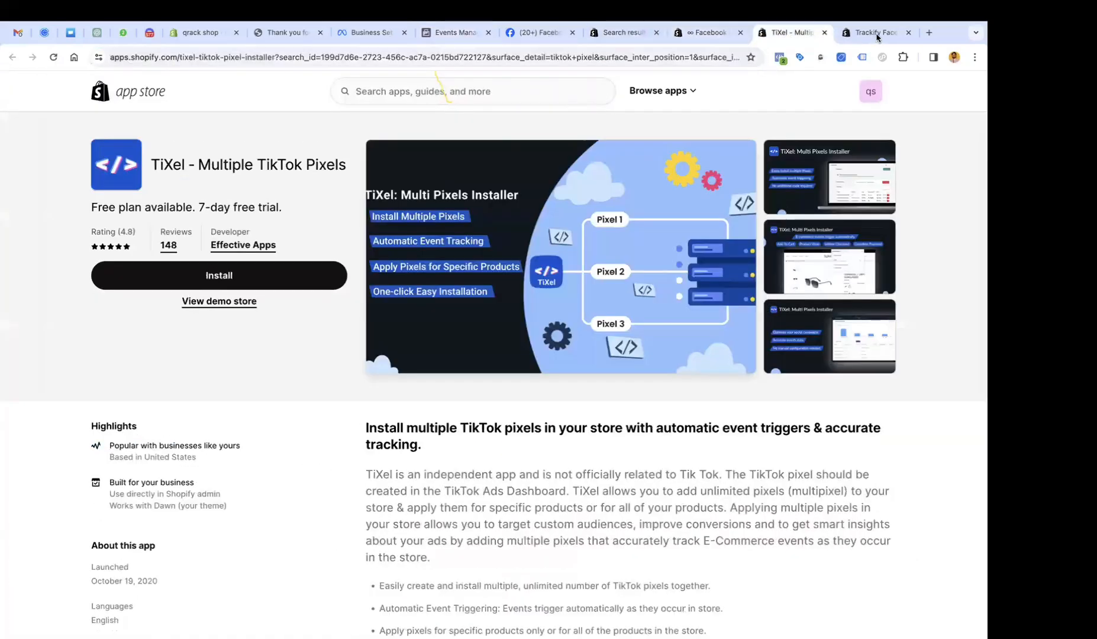
pyautogui.hotkey('ctrl', 'Tab')
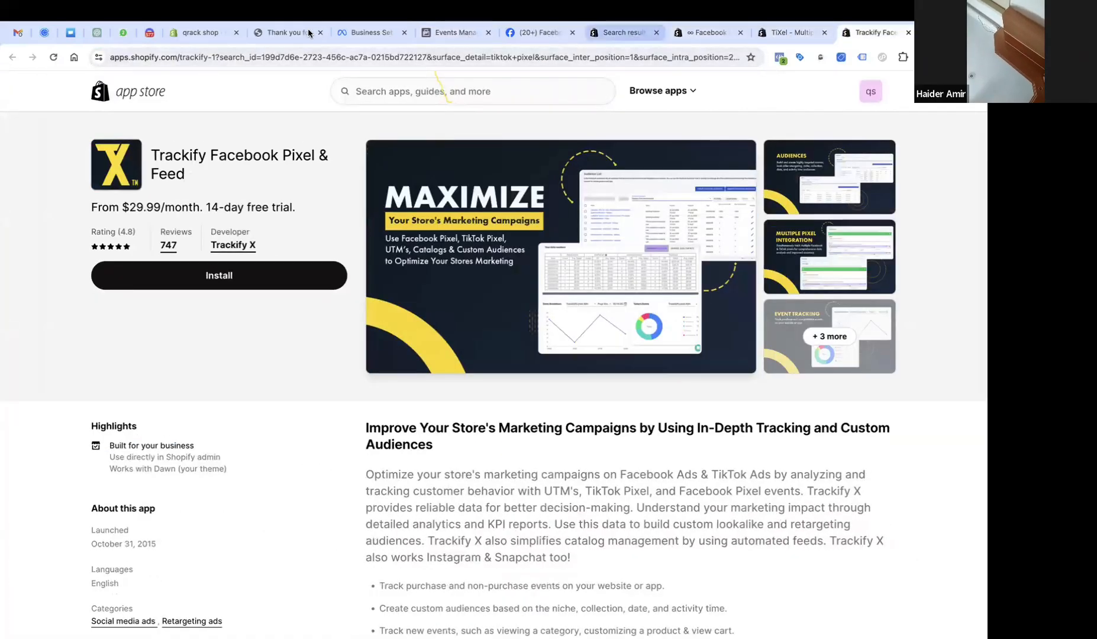
pyautogui.click(307, 30)
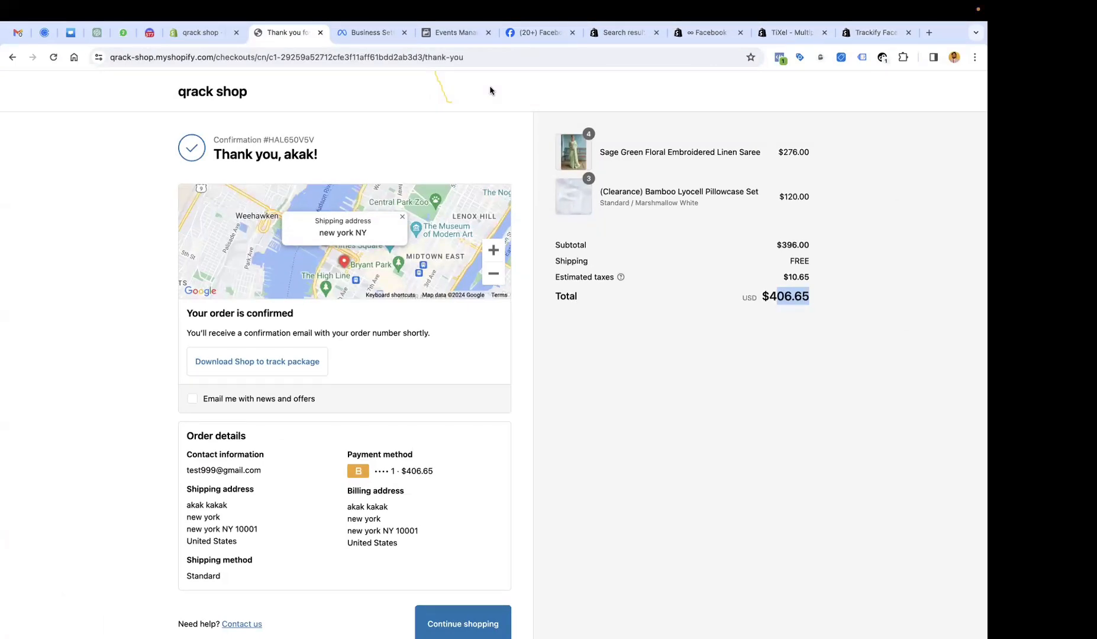
pyautogui.click(707, 32)
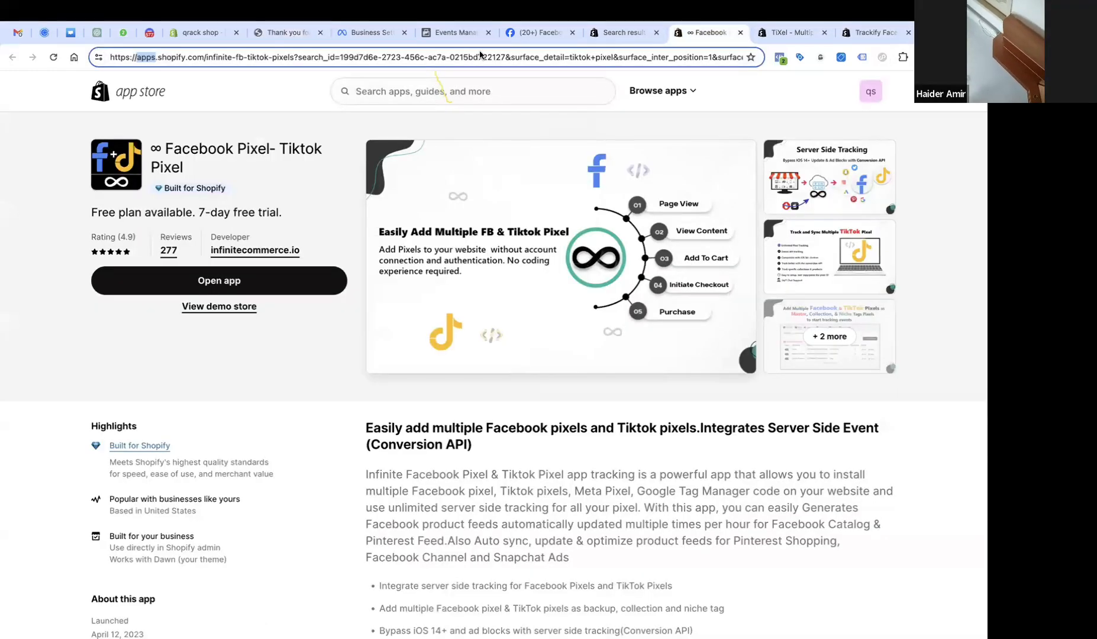
pyautogui.click(453, 32)
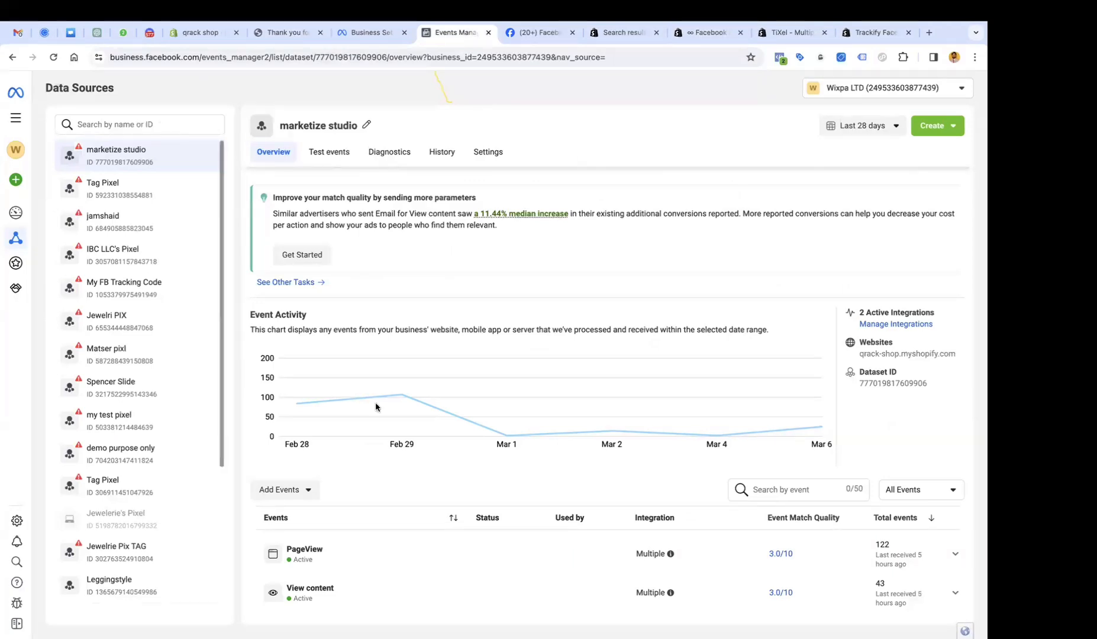
pyautogui.scroll(-2, 374, 406)
# Review the All Events filter and Add Events options, then bring up the ∞ Facebook Pixel listing.
pyautogui.scroll(-2, 350, 296)
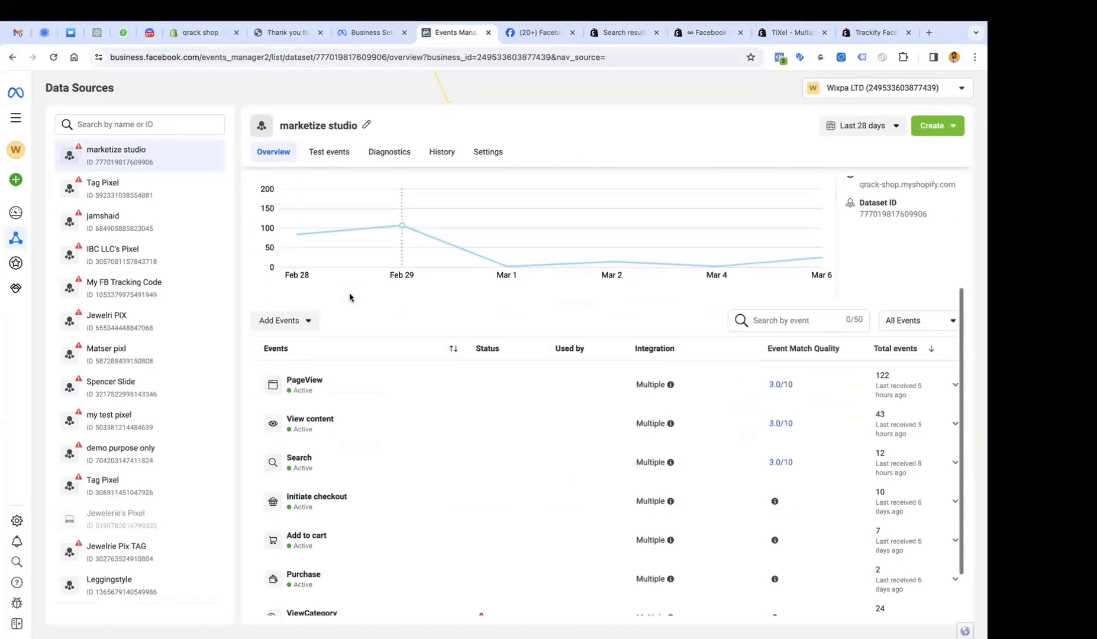
pyautogui.click(920, 300)
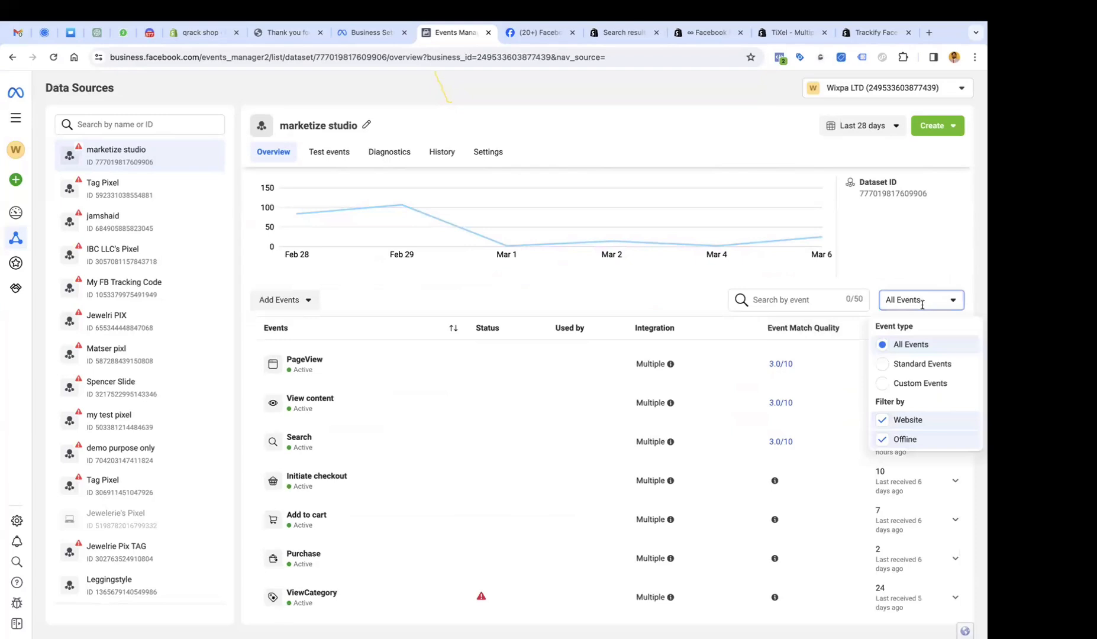
pyautogui.click(289, 300)
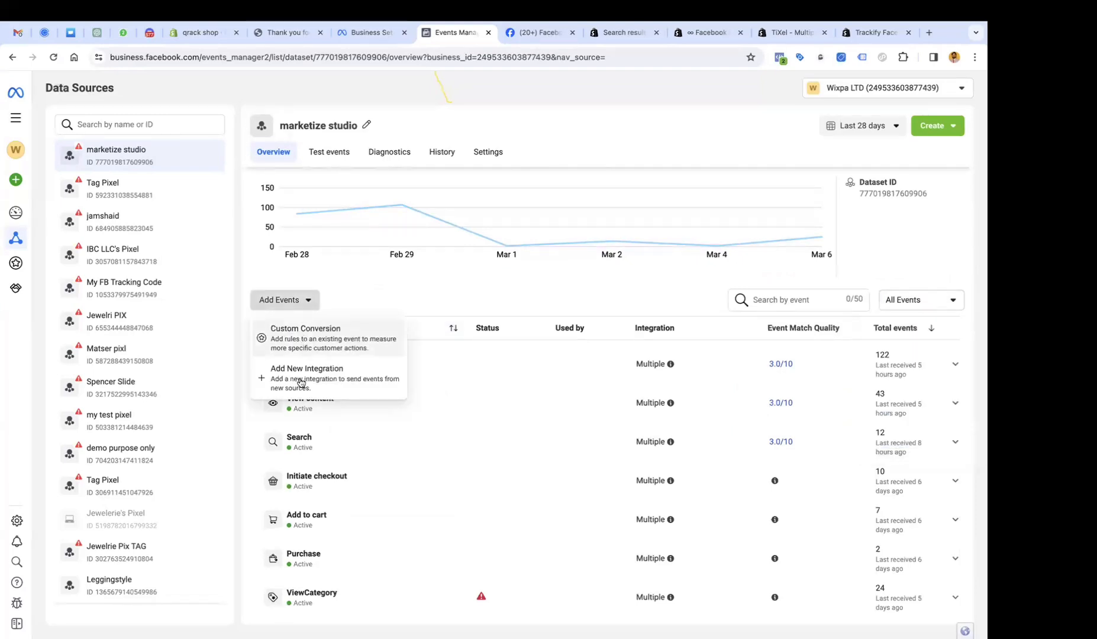
pyautogui.scroll(5, 714, 387)
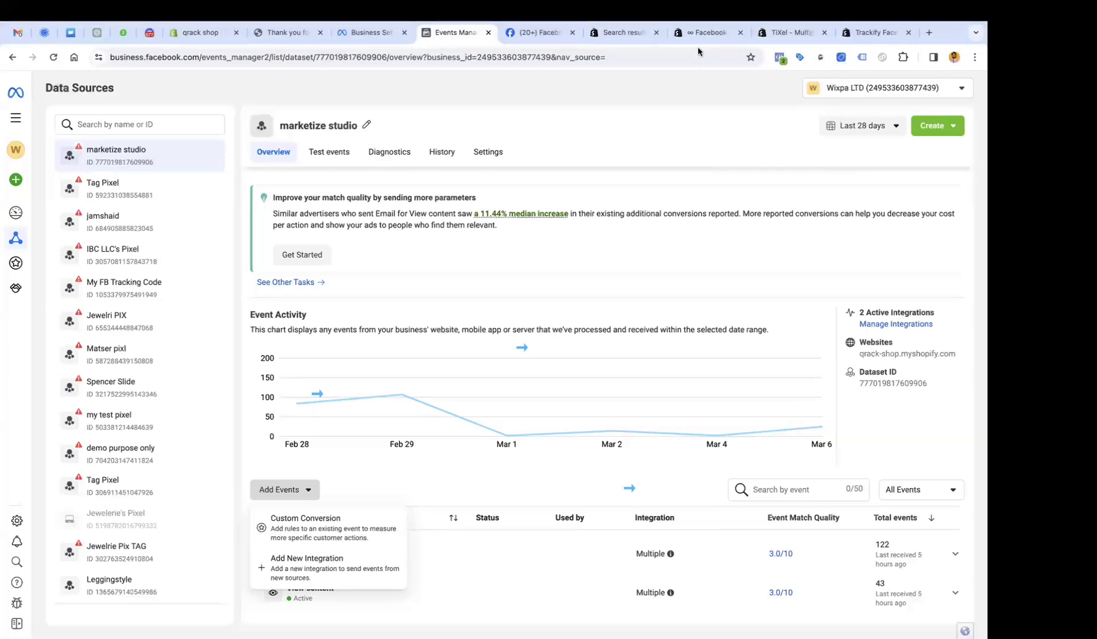
pyautogui.click(703, 32)
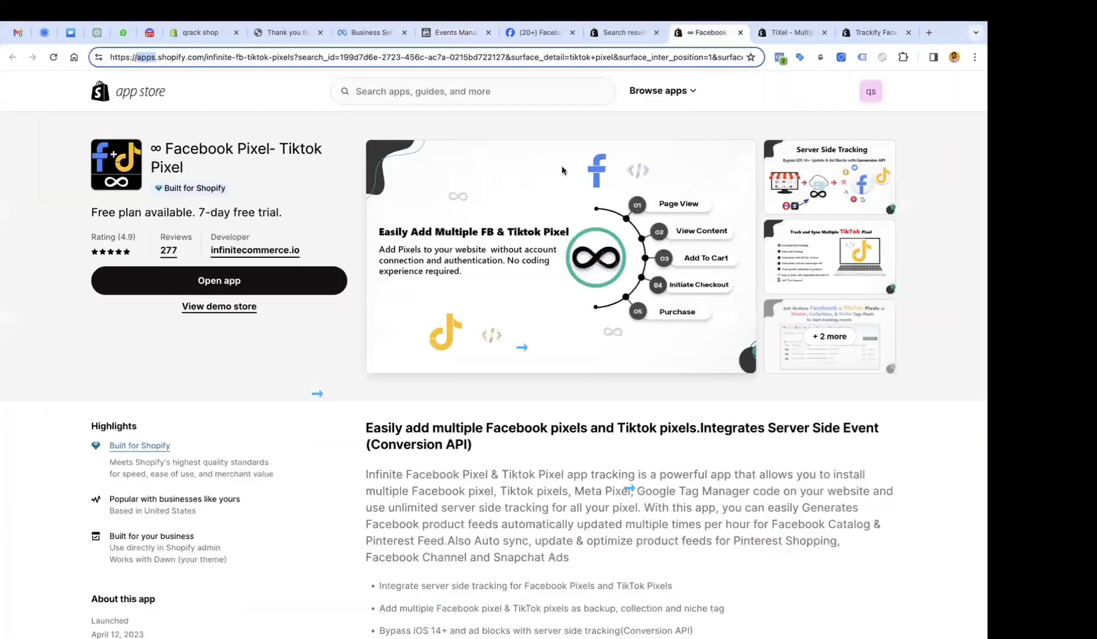
# Close the TiXel and Trackify tabs, check Meta Pixel Helper on the thank-you page, then open store Settings.
pyautogui.click(825, 32)
pyautogui.click(825, 32)
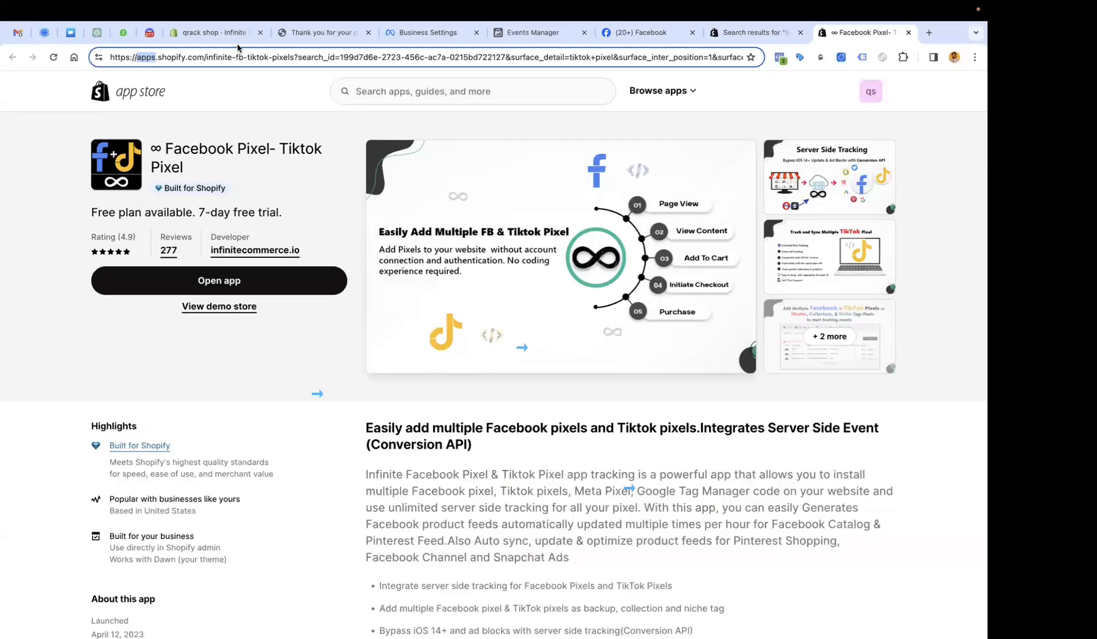
pyautogui.click(284, 34)
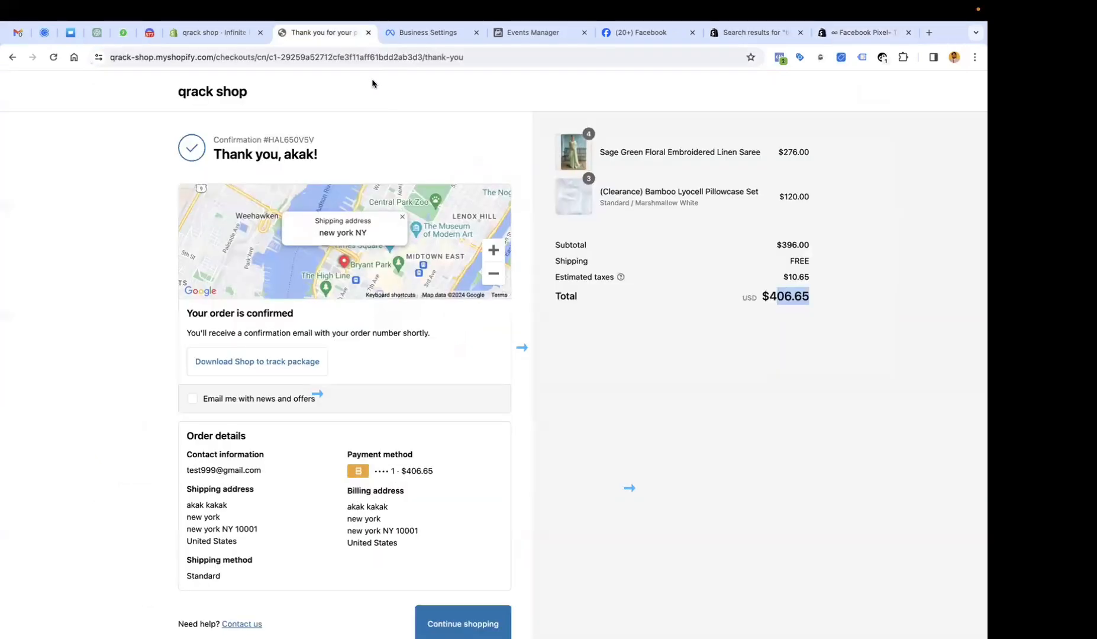
pyautogui.click(780, 57)
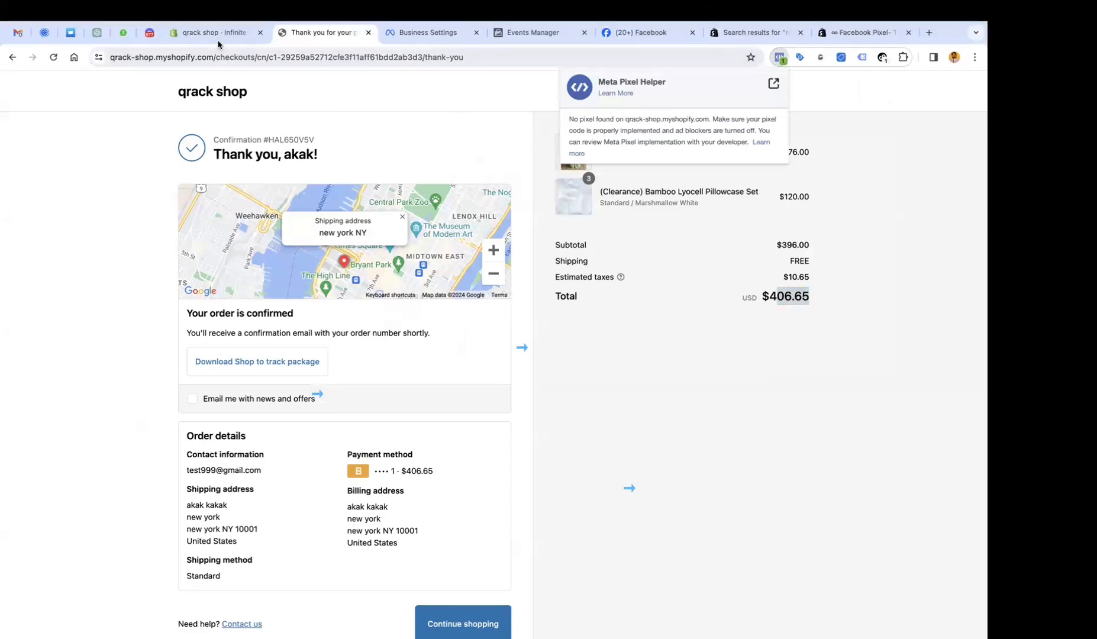
pyautogui.click(213, 32)
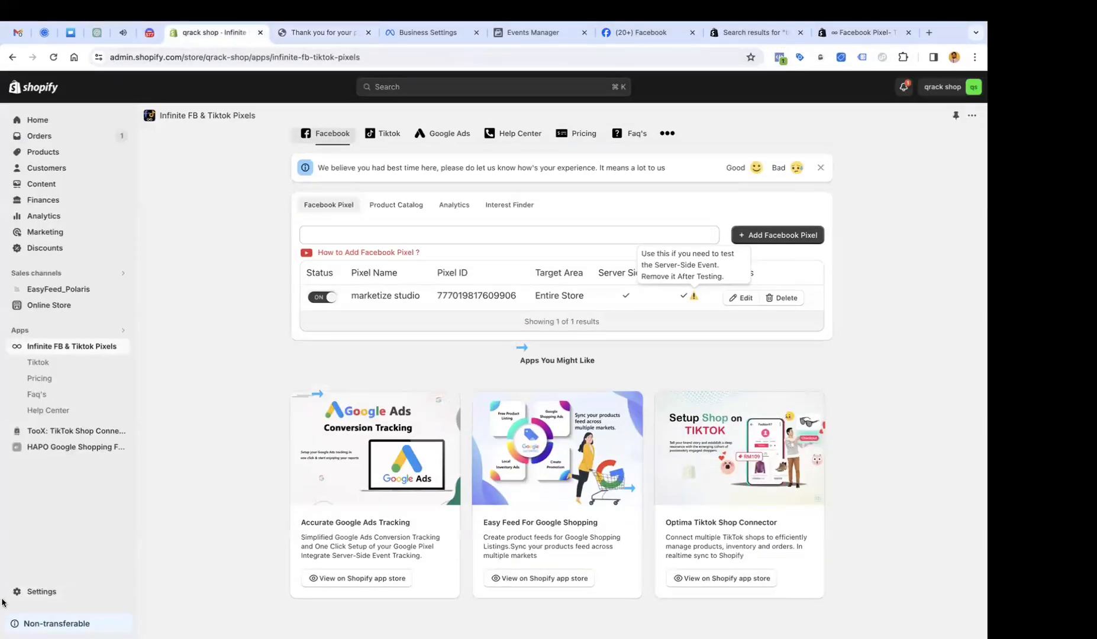
pyautogui.click(8, 595)
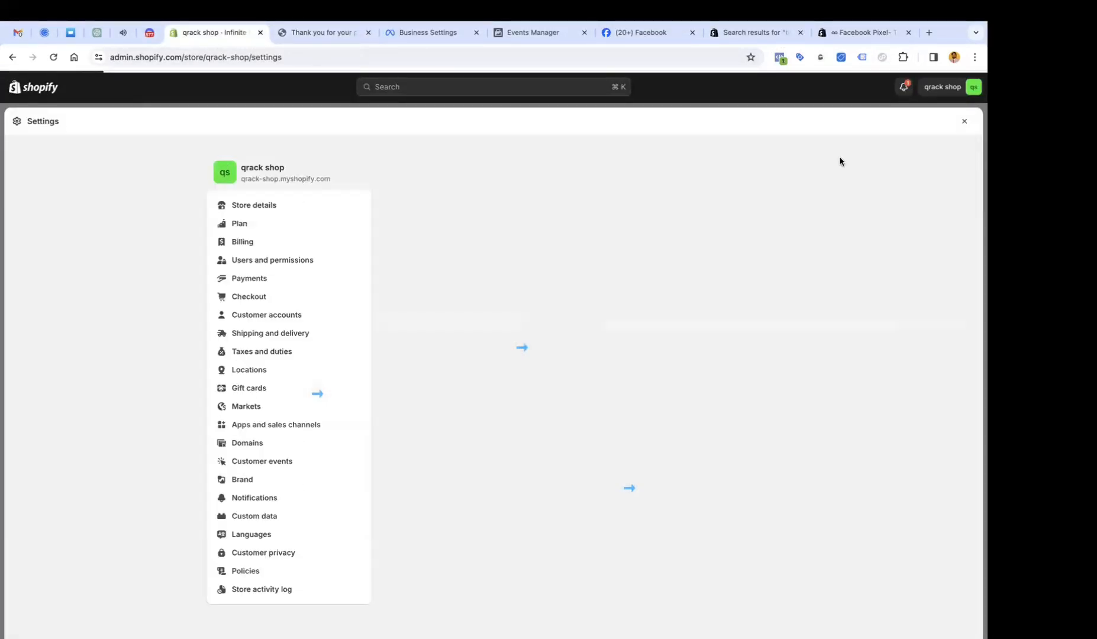
# Open the Customer accounts settings and scroll through them.
pyautogui.scroll(-3, 384, 367)
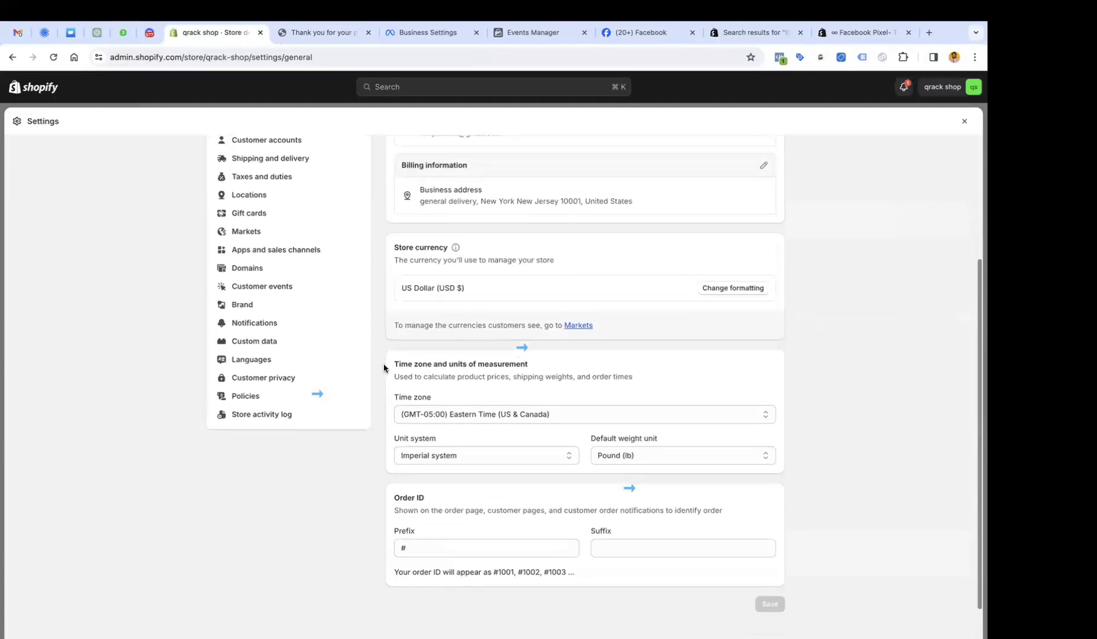
pyautogui.scroll(3, 307, 352)
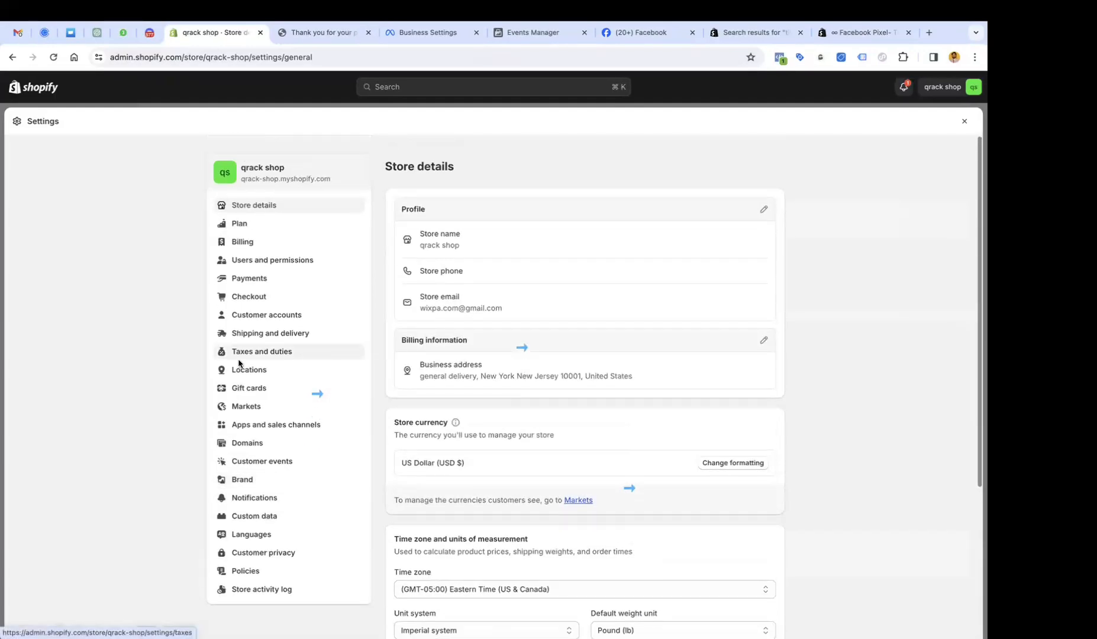
pyautogui.click(259, 319)
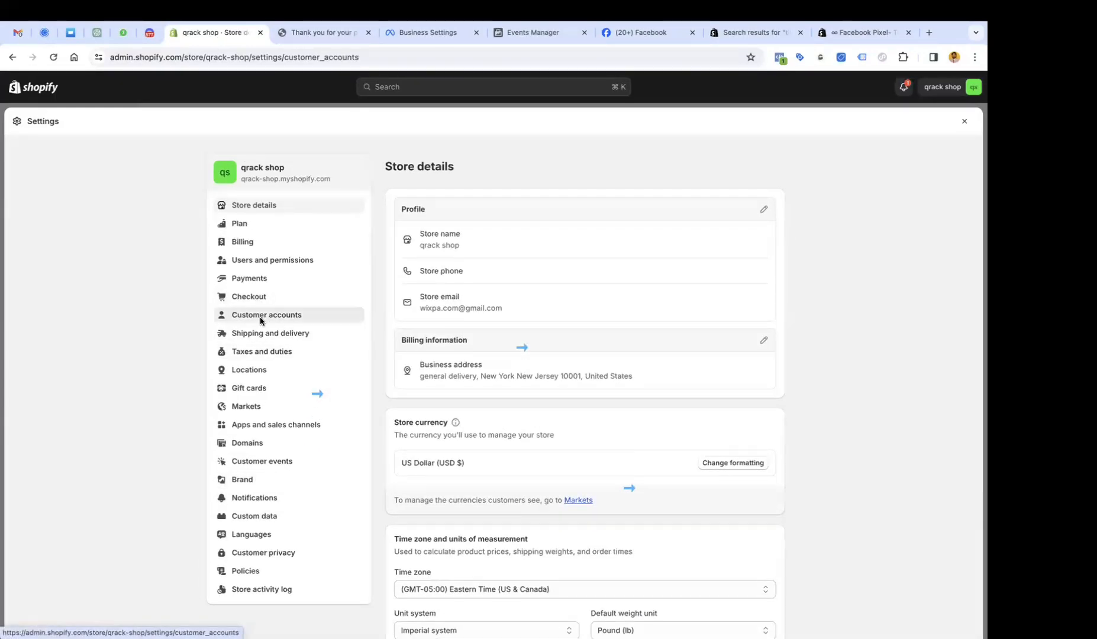
pyautogui.scroll(-8, 500, 392)
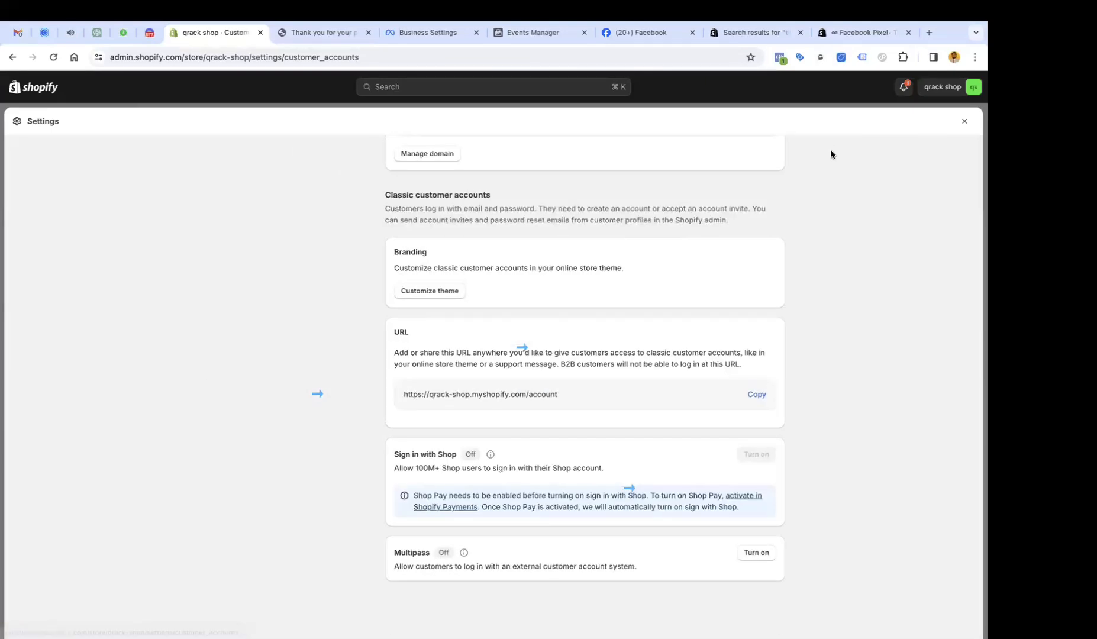
pyautogui.scroll(2, 657, 275)
pyautogui.scroll(7, 657, 276)
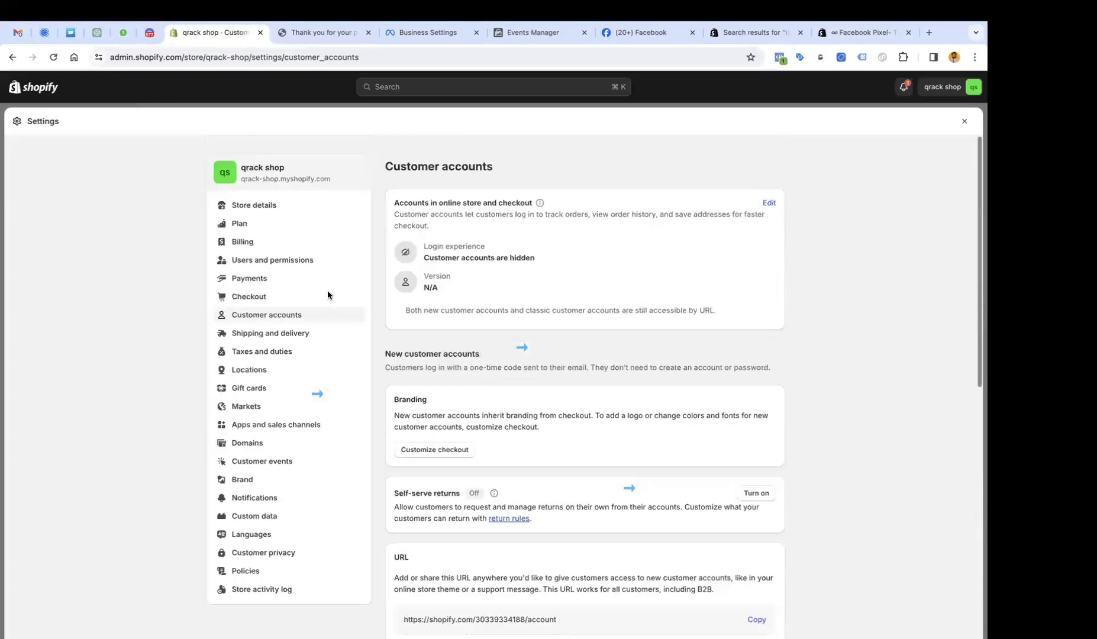
# Review the order status page Additional scripts in Checkout settings, then view the $406.65 order confirmation.
pyautogui.click(254, 296)
pyautogui.scroll(-15, 353, 309)
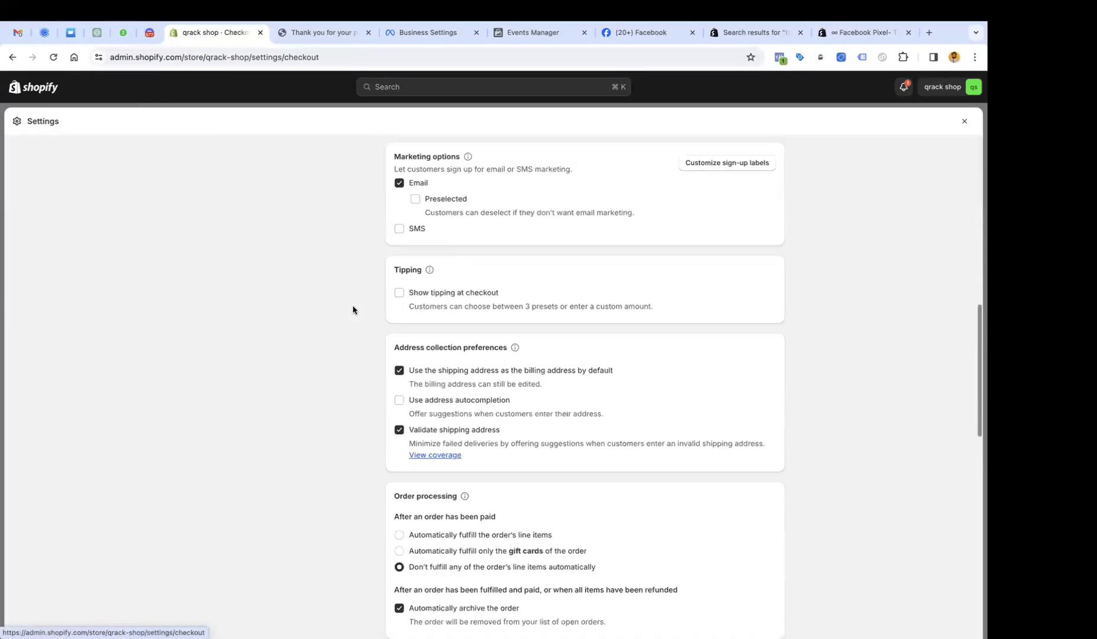
pyautogui.click(463, 300)
pyautogui.moveTo(394, 175); pyautogui.dragTo(444, 176)
pyautogui.click(393, 289)
pyautogui.click(444, 332)
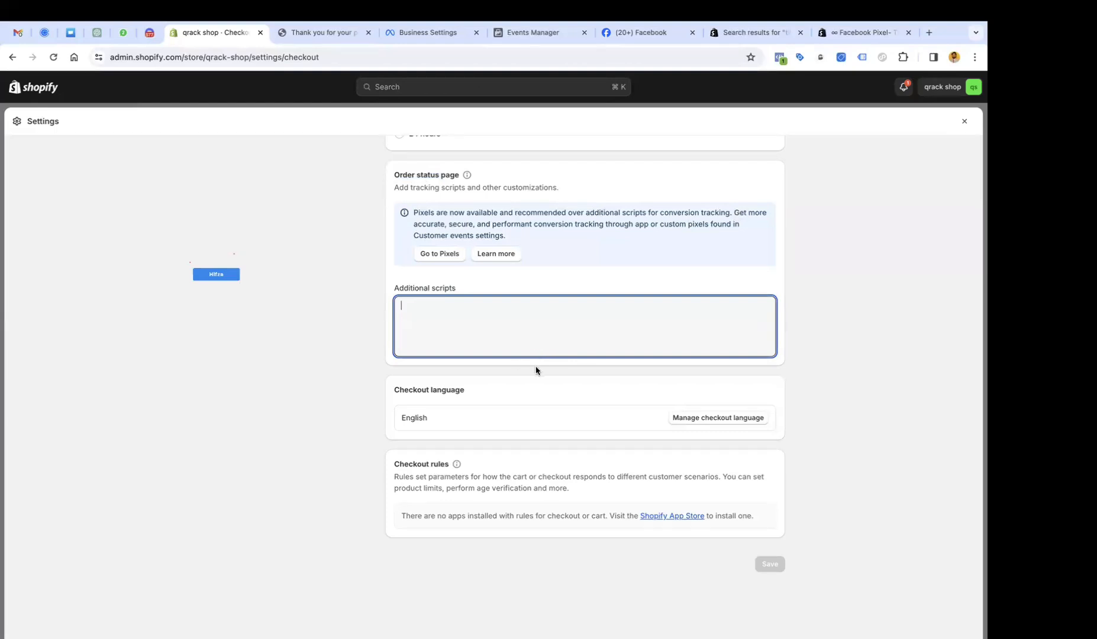
pyautogui.moveTo(395, 289); pyautogui.dragTo(467, 291)
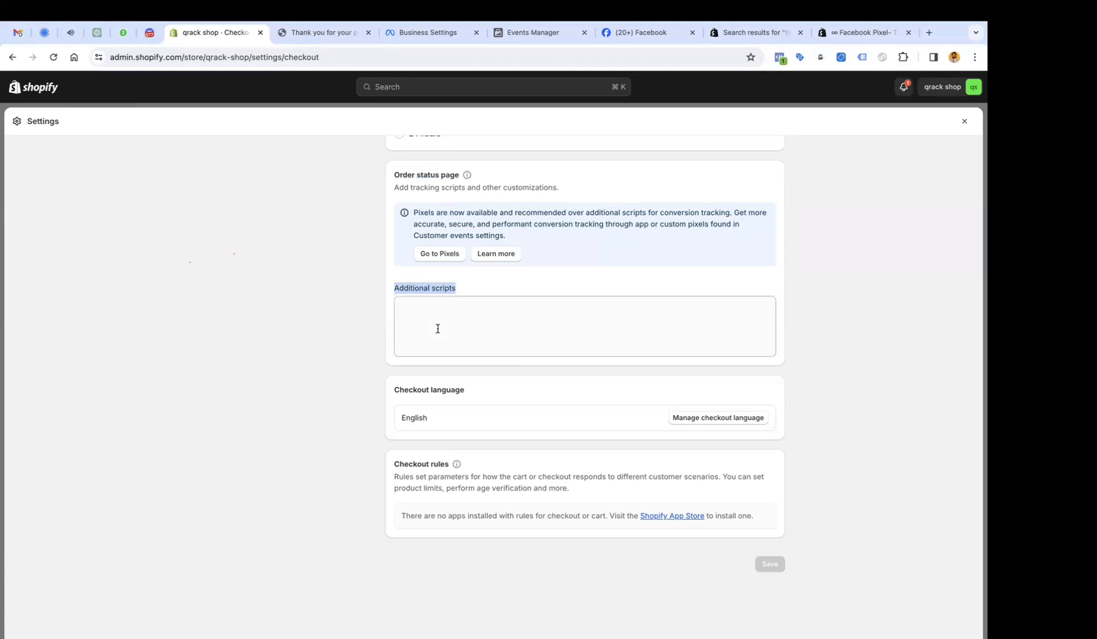
pyautogui.scroll(1, 438, 329)
pyautogui.moveTo(392, 316); pyautogui.dragTo(469, 326)
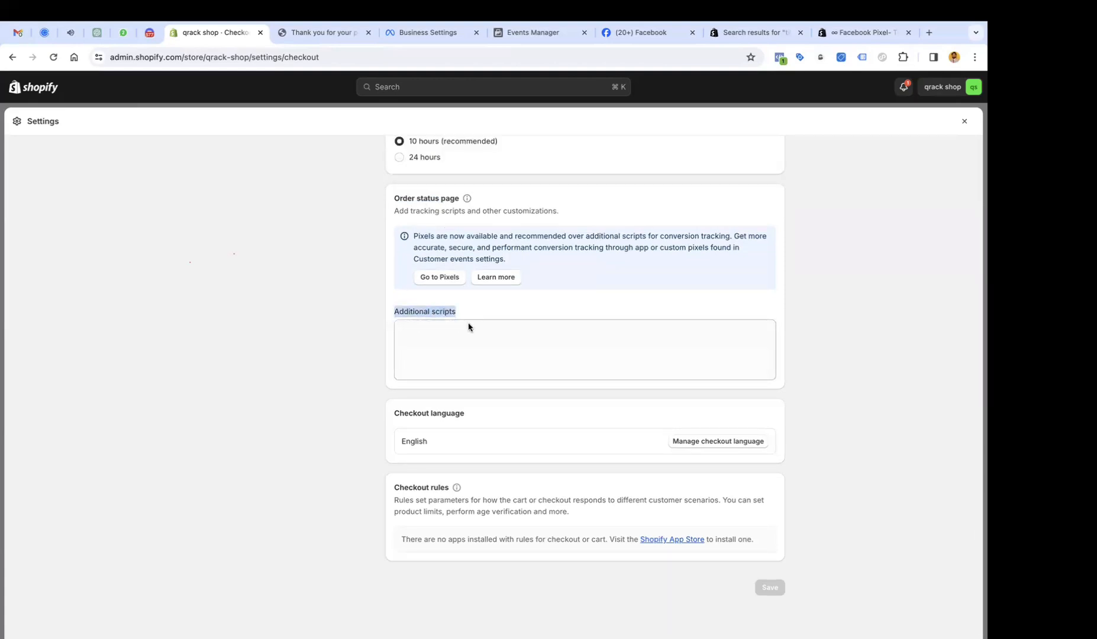
pyautogui.scroll(20, 469, 327)
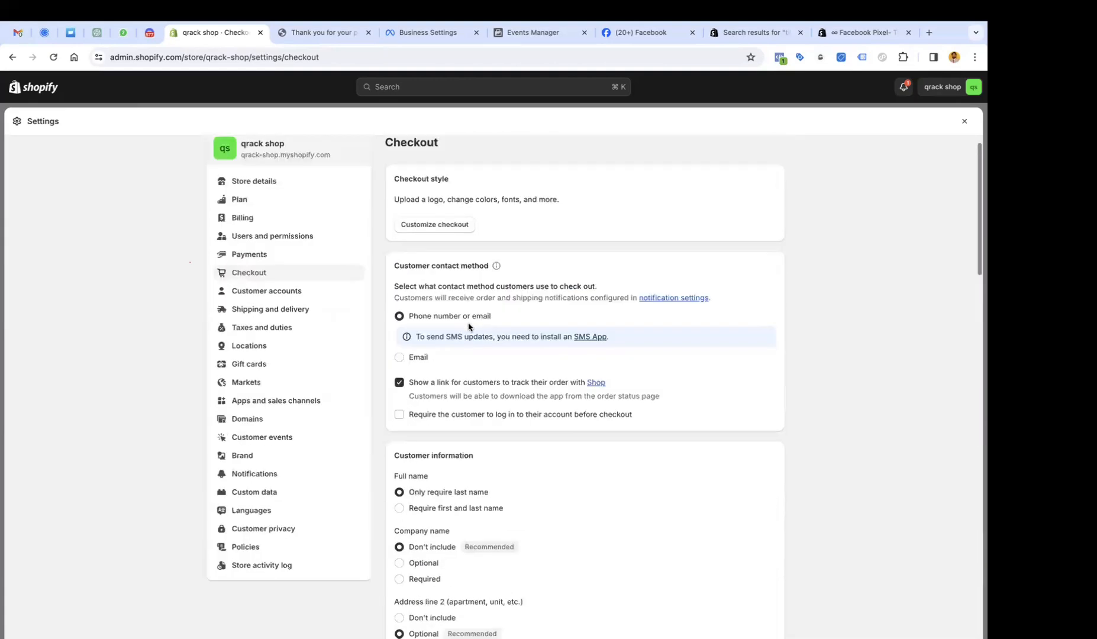
pyautogui.scroll(1, 469, 327)
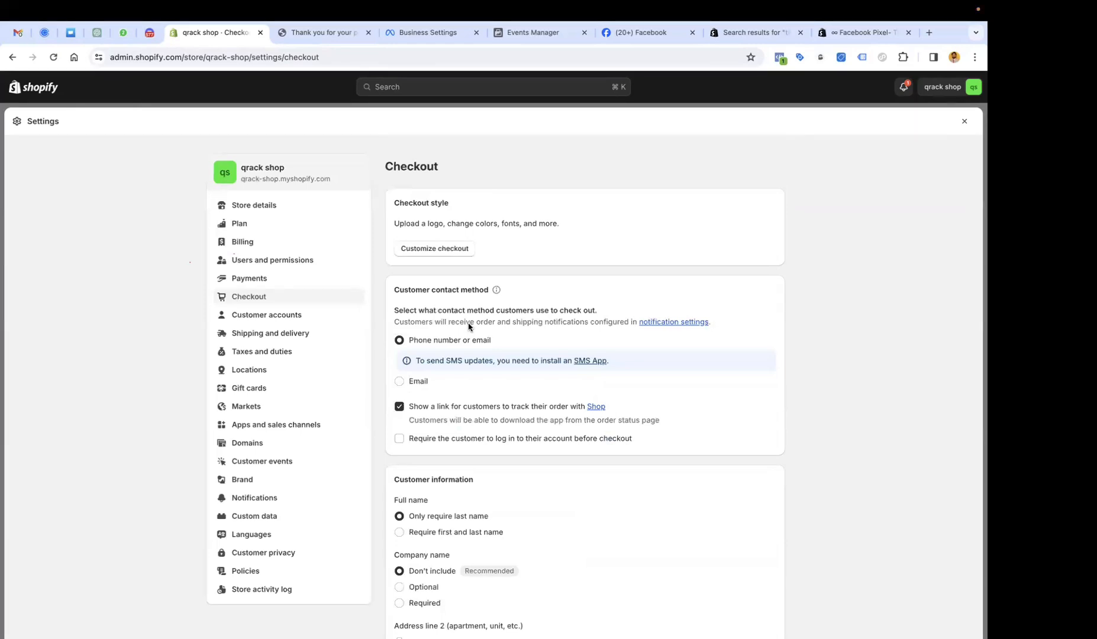
pyautogui.scroll(-15, 468, 327)
pyautogui.scroll(15, 469, 327)
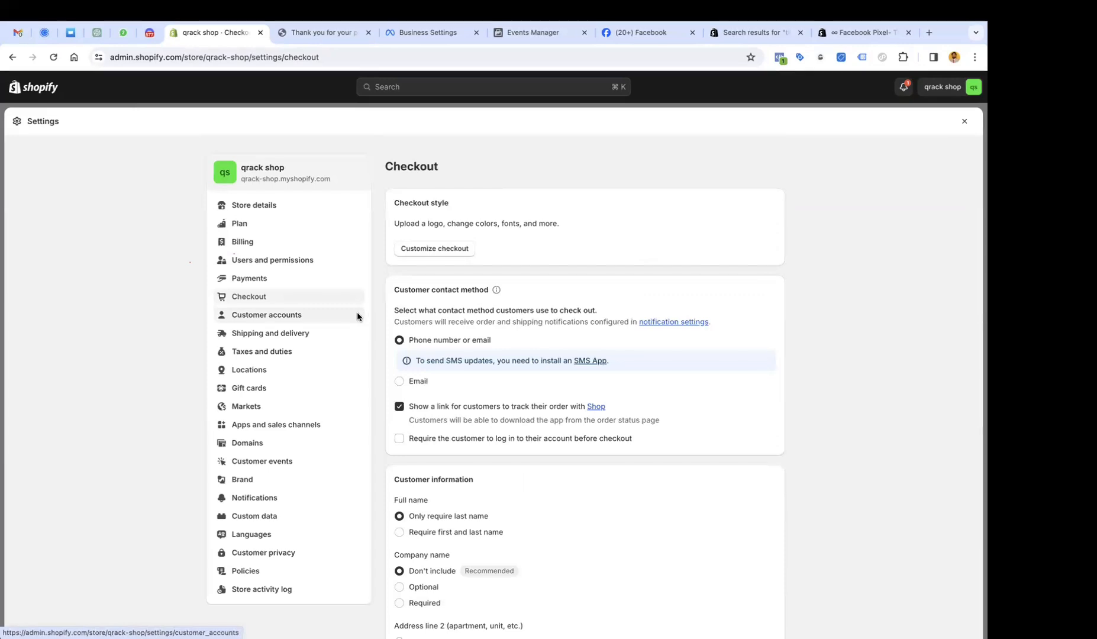
pyautogui.click(319, 32)
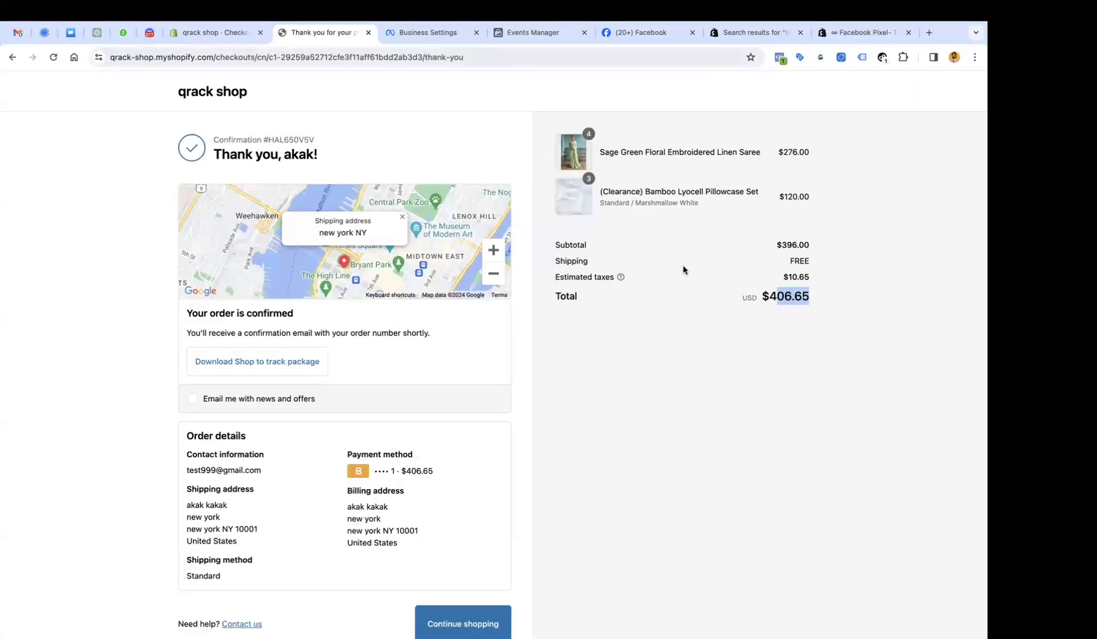
pyautogui.scroll(1, 683, 267)
# Return to the ∞ Facebook Pixel- Tiktok Pixel listing (free, 4.9 rating, 277 reviews) and glance at account options.
pyautogui.click(843, 33)
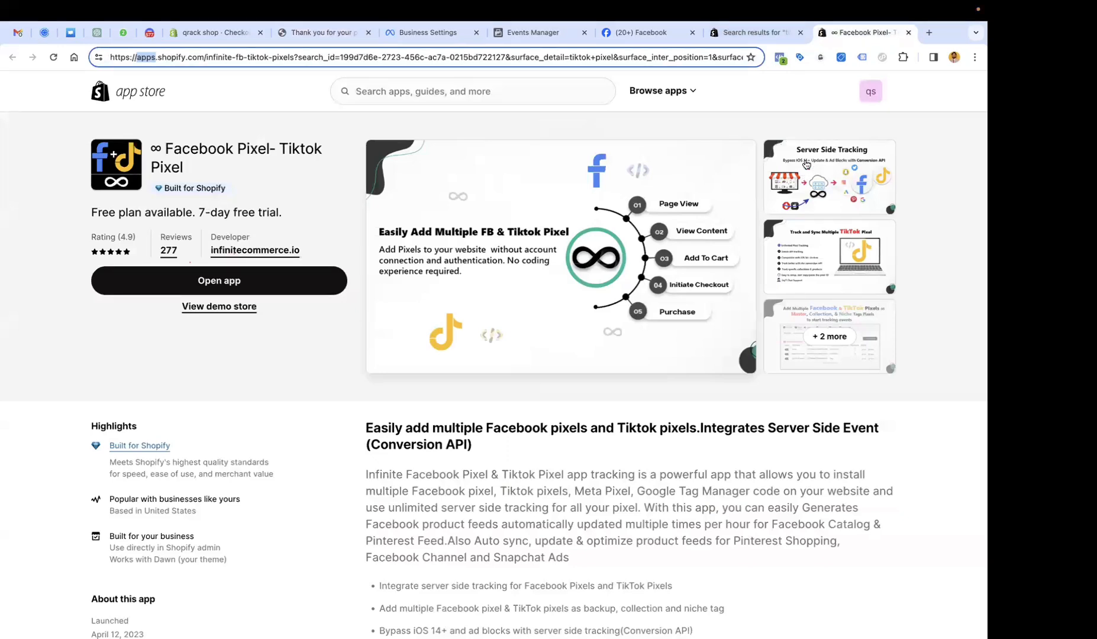
pyautogui.click(867, 99)
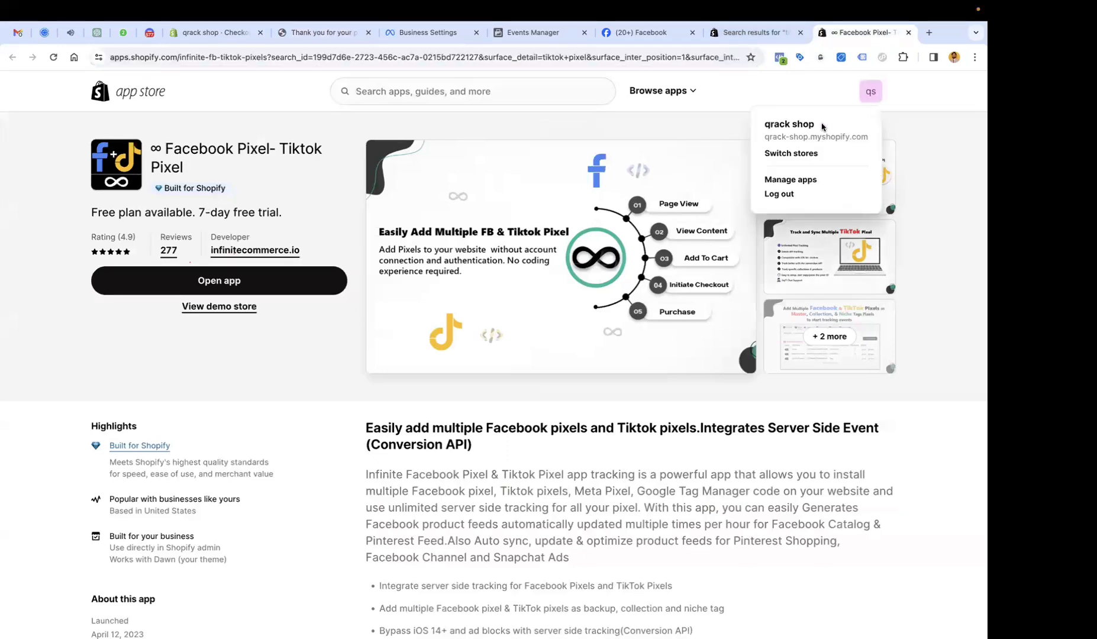
pyautogui.click(779, 113)
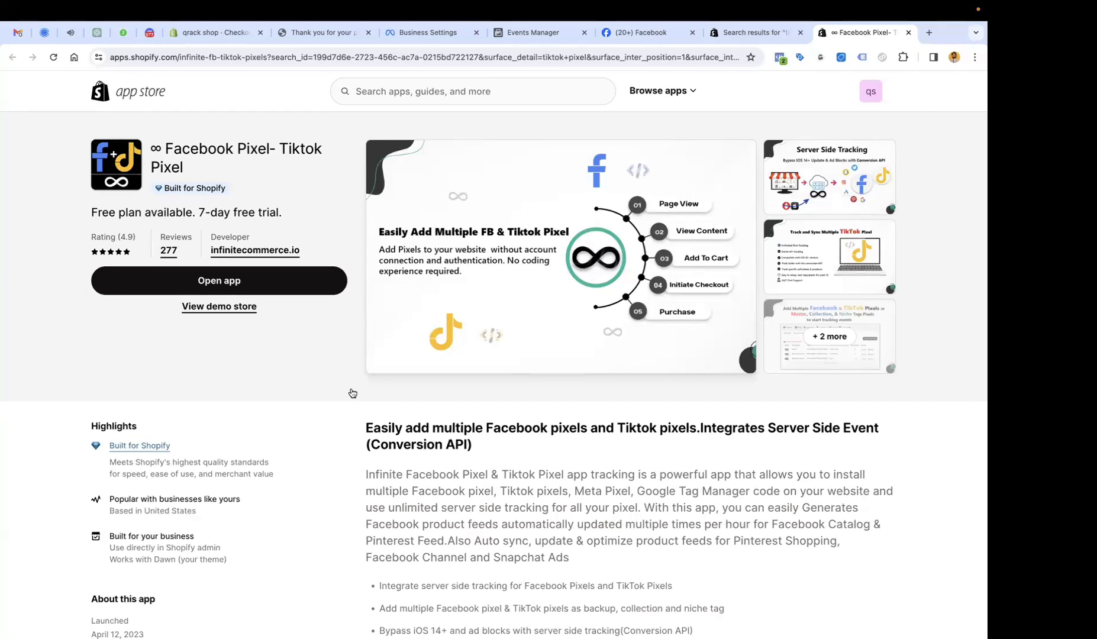
# Search the App Store for 'whatsapp catalog' and scroll the results.
pyautogui.click(433, 93)
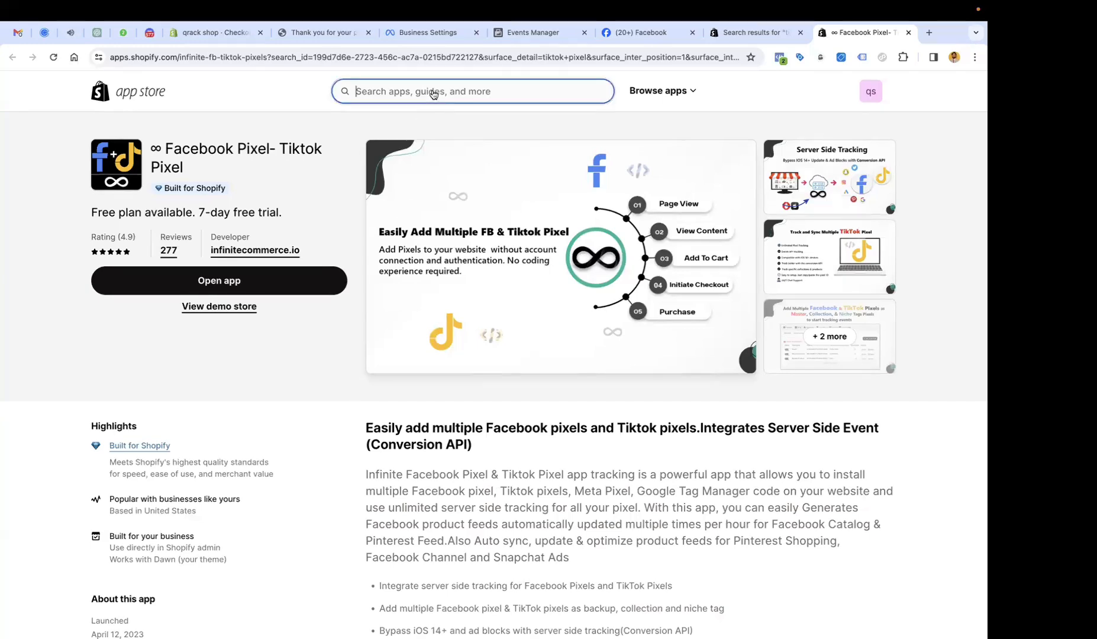
pyautogui.write('whatsap')
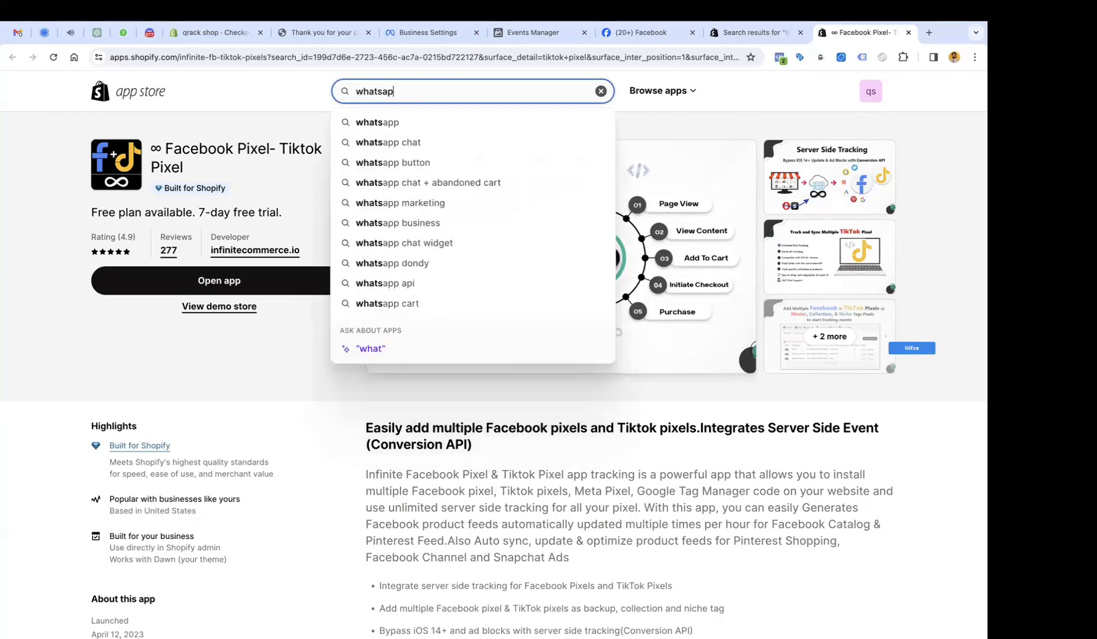
pyautogui.write('p catalog')
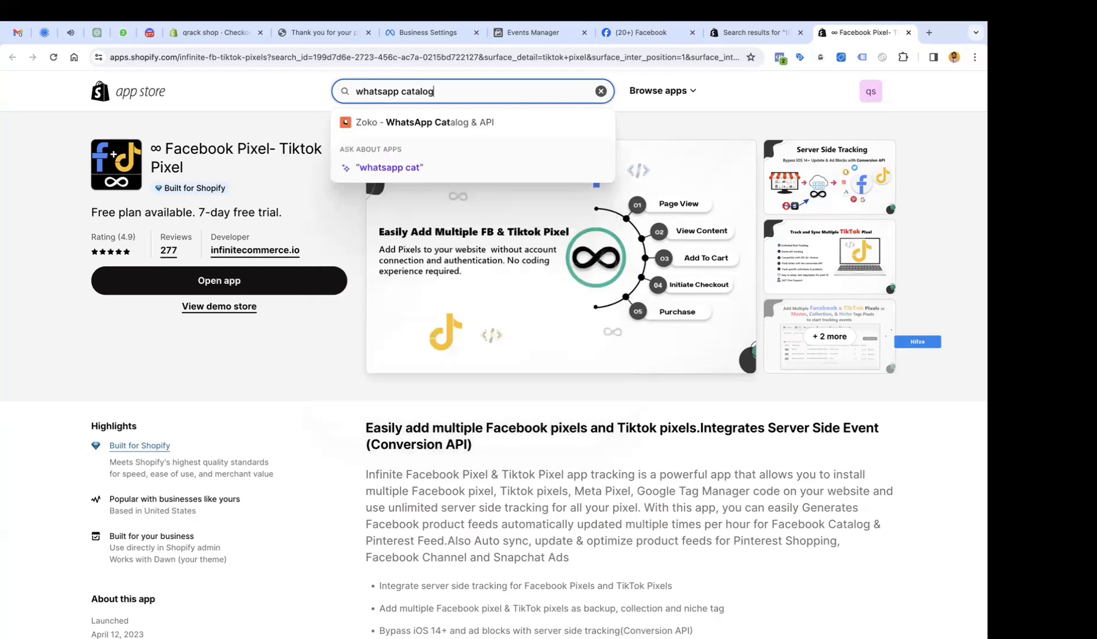
pyautogui.press('Return')
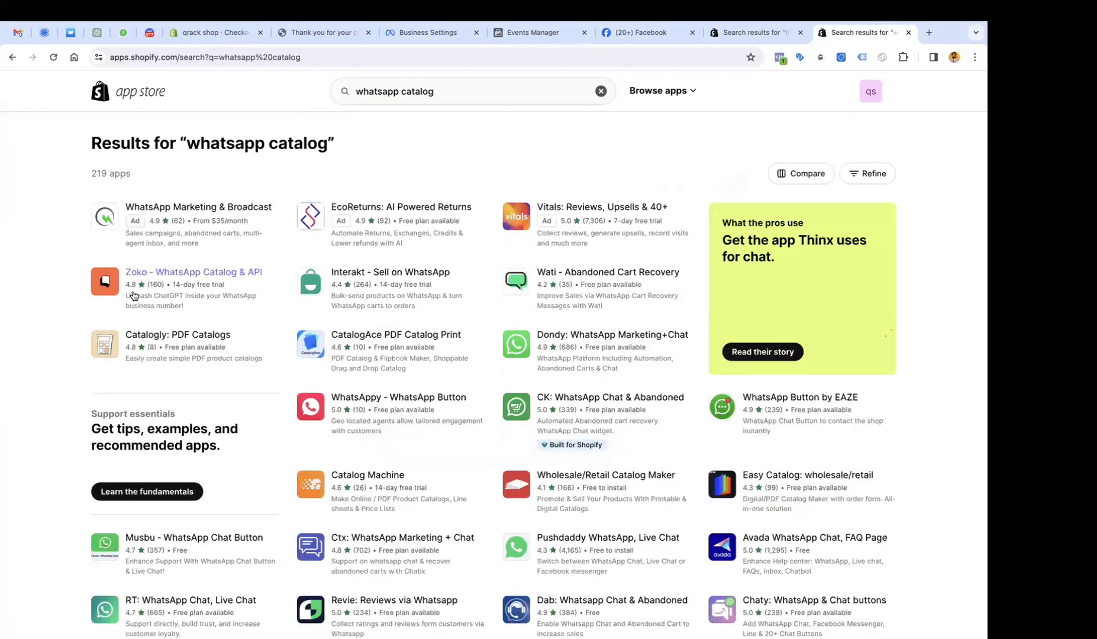
pyautogui.scroll(-1, 158, 289)
# Open the Interakt - Sell on WhatsApp listing, reopening it after the error page.
pyautogui.click(373, 258)
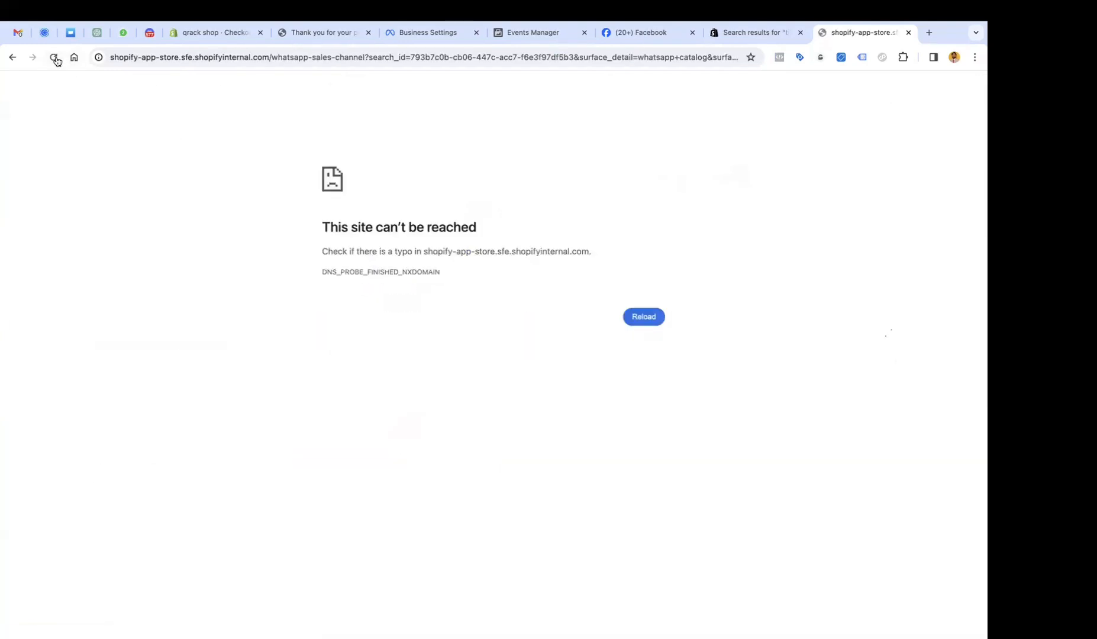
pyautogui.moveTo(287, 8)
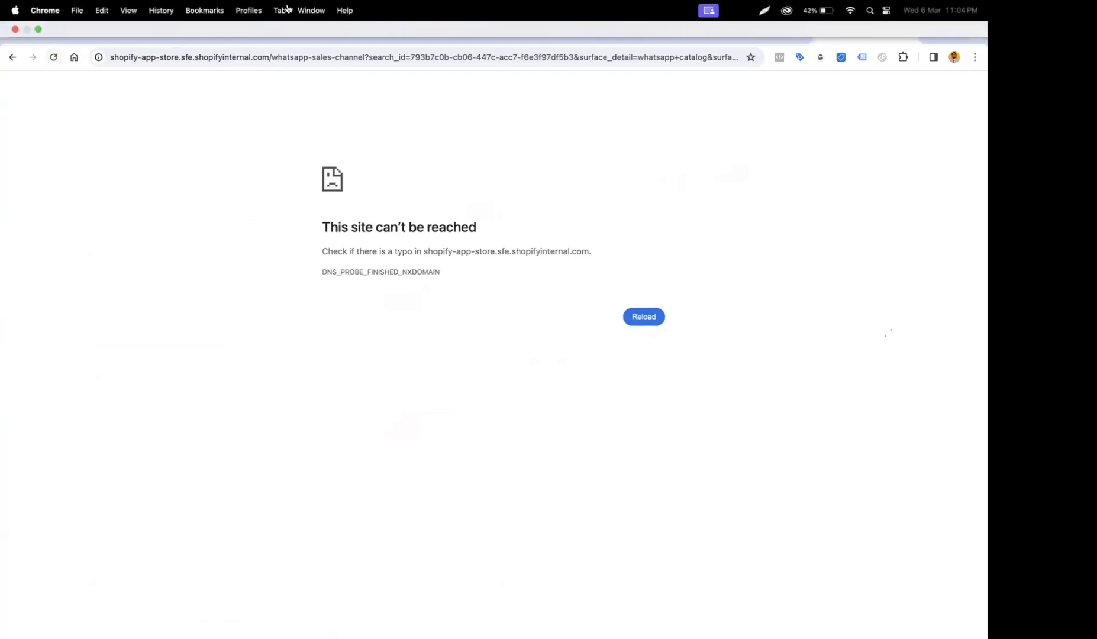
pyautogui.click(14, 58)
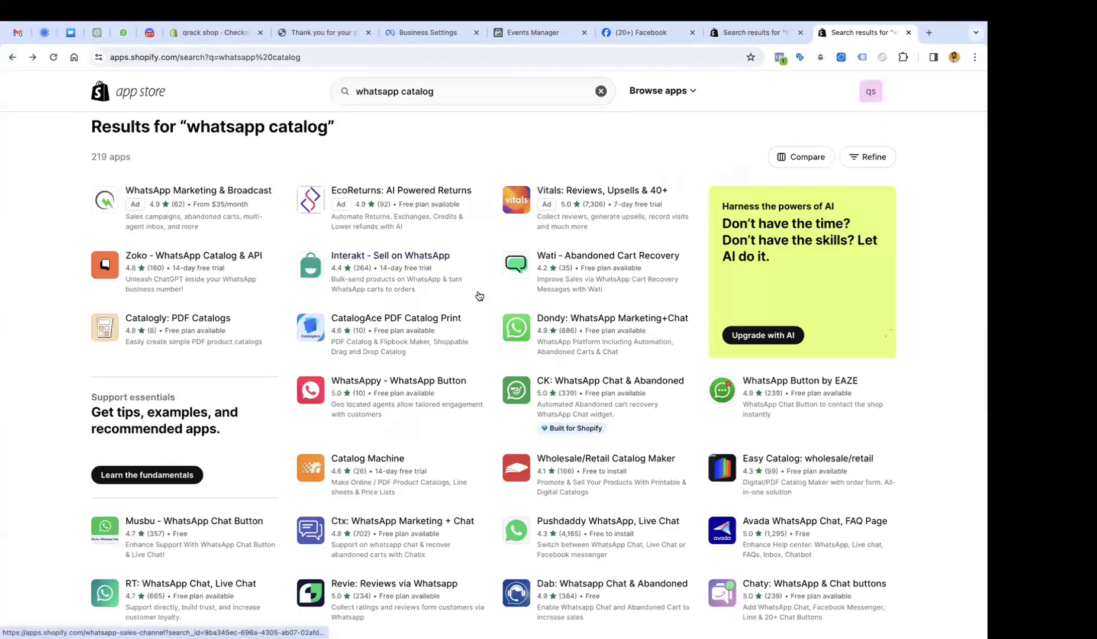
pyautogui.scroll(1, 479, 296)
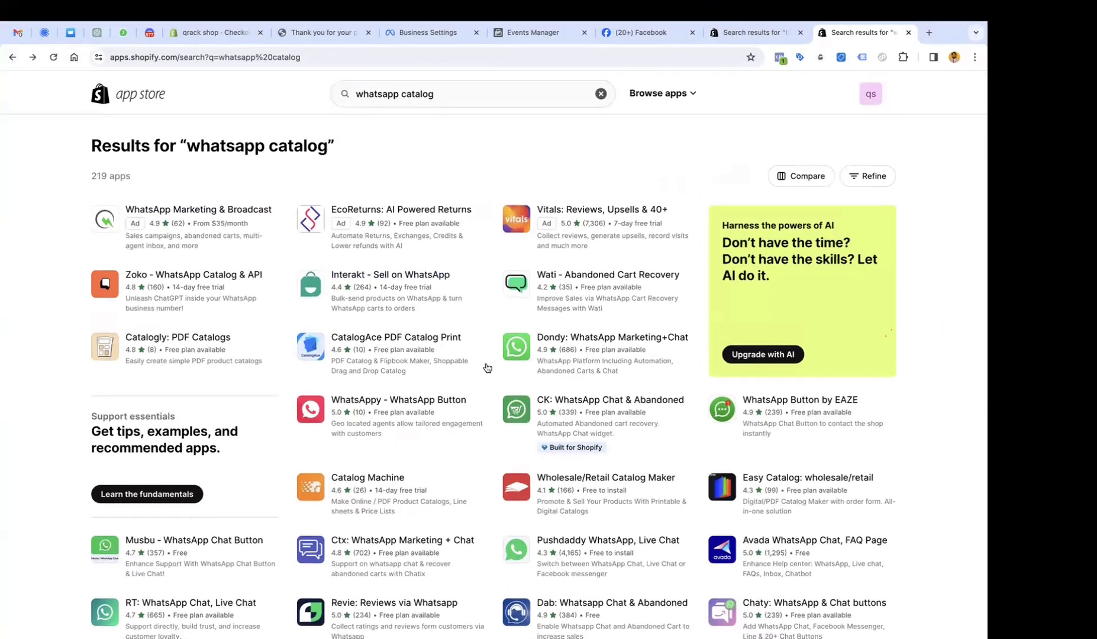
pyautogui.scroll(-1, 486, 364)
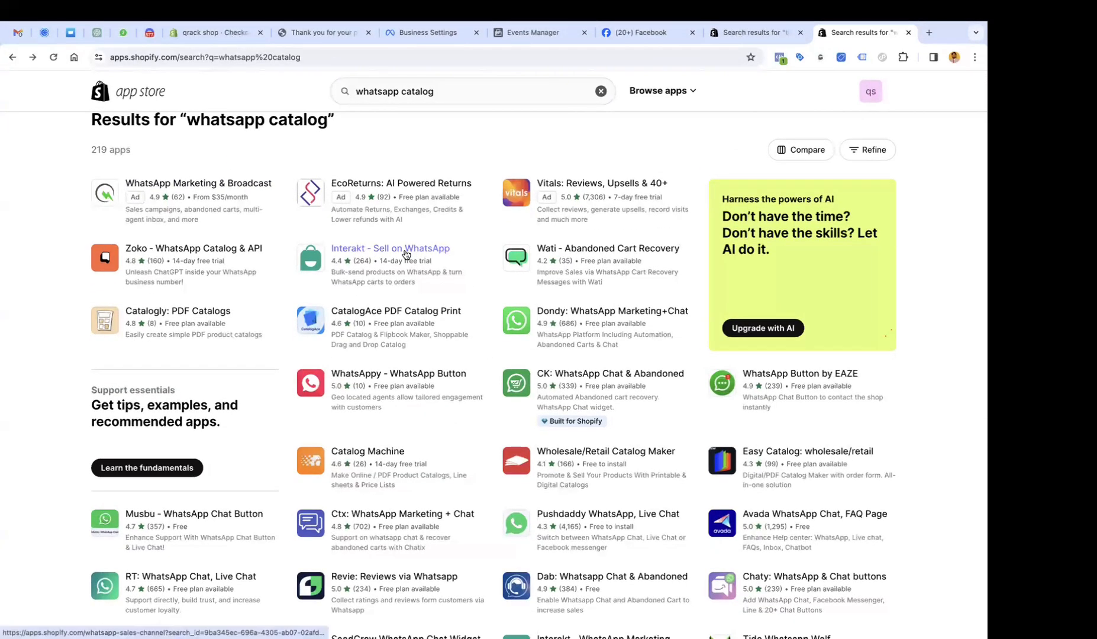
pyautogui.click(367, 255)
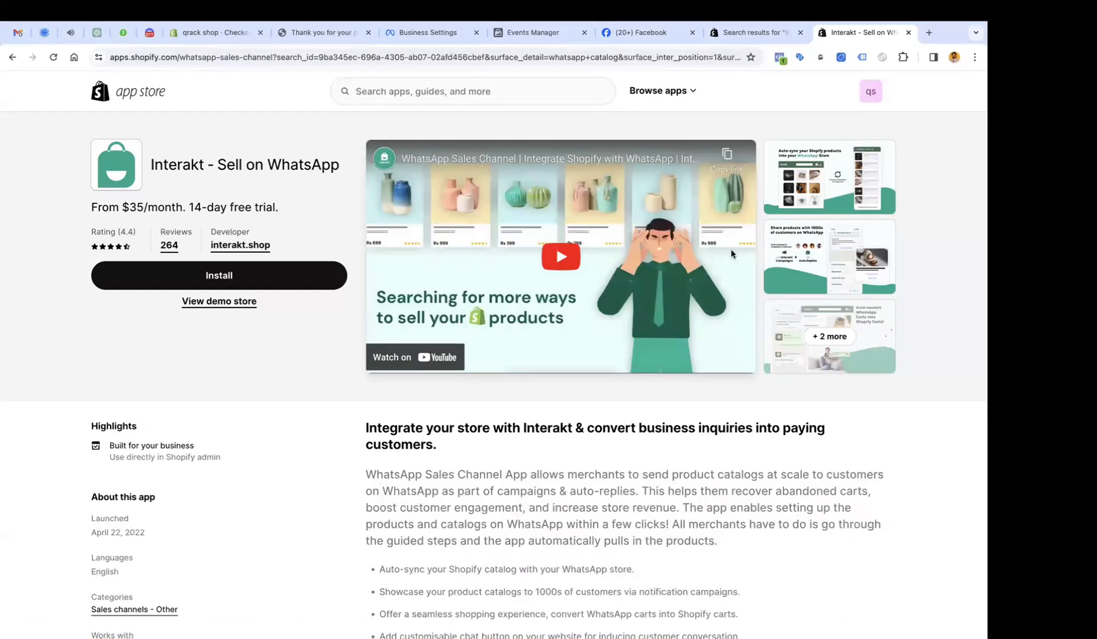
pyautogui.click(850, 186)
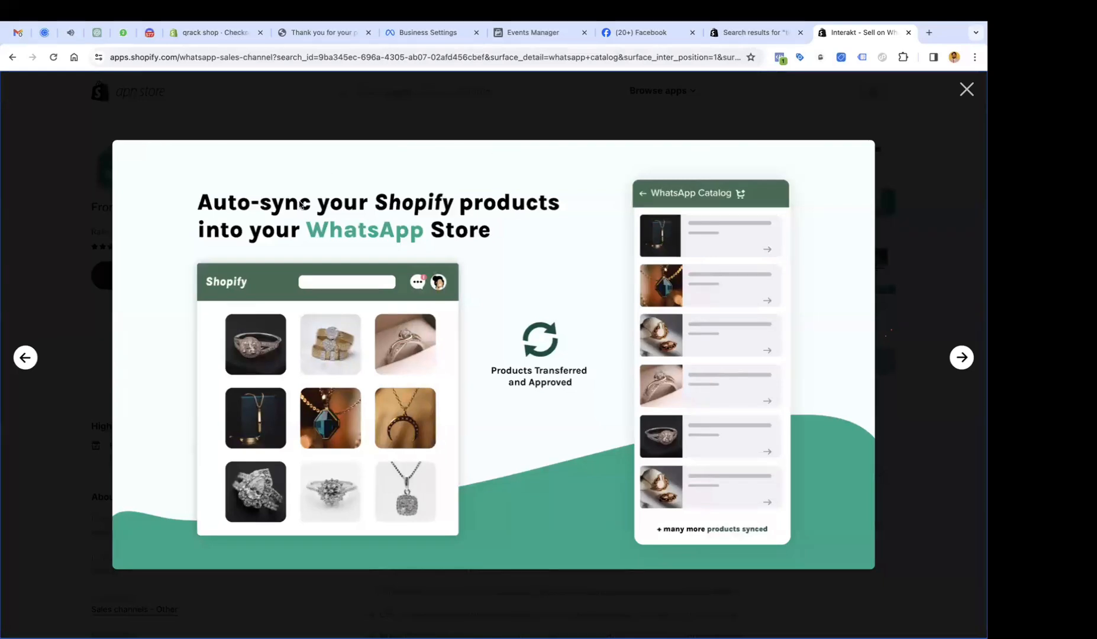
pyautogui.click(962, 358)
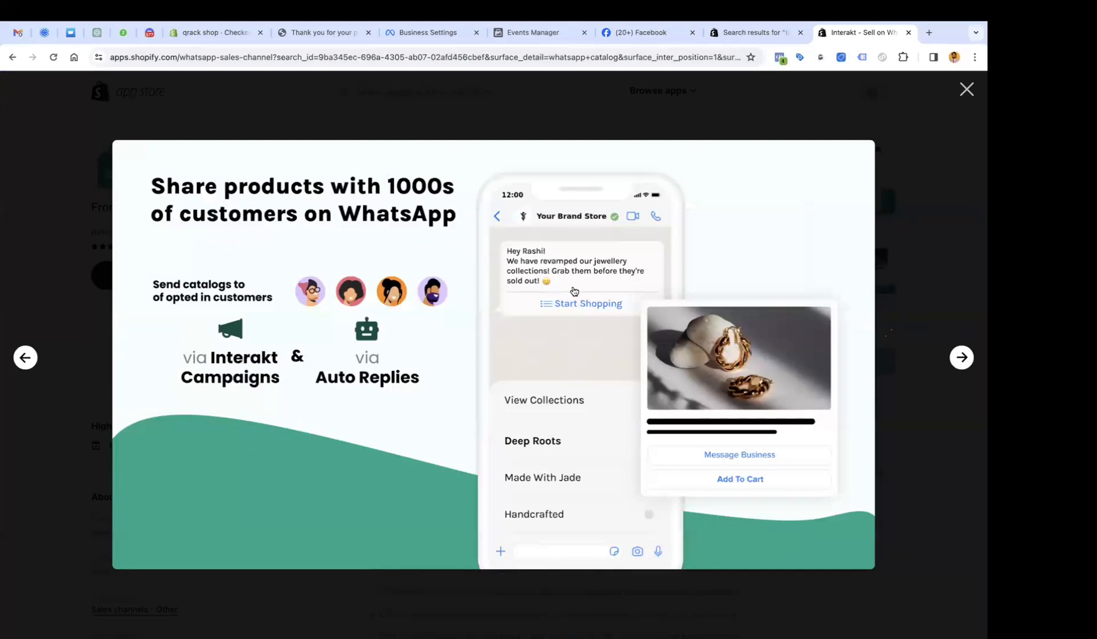
pyautogui.click(962, 359)
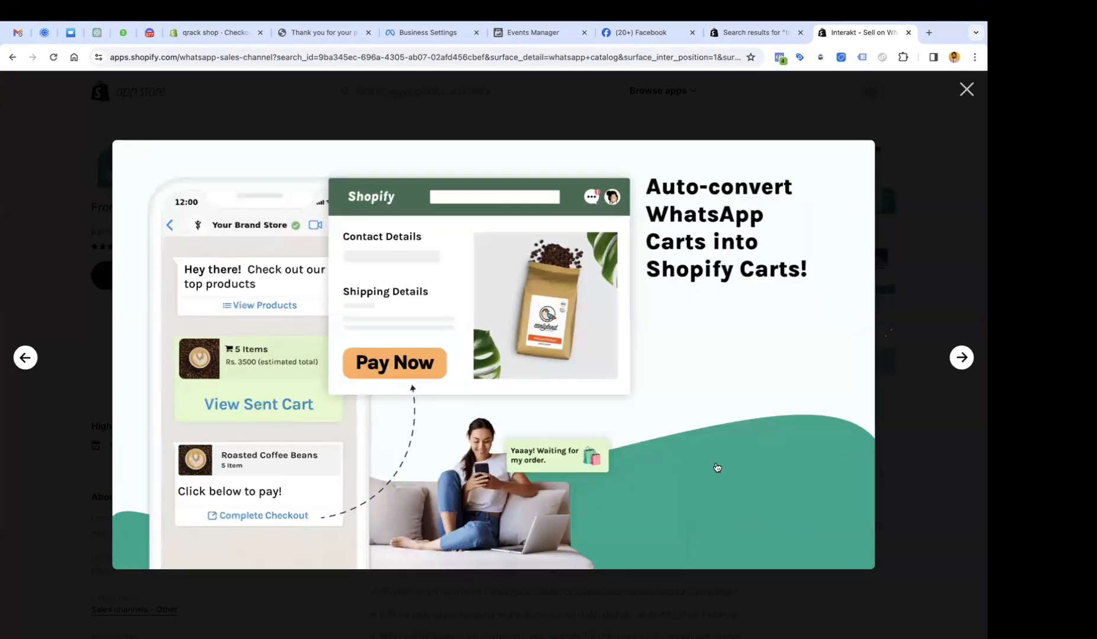
pyautogui.click(964, 360)
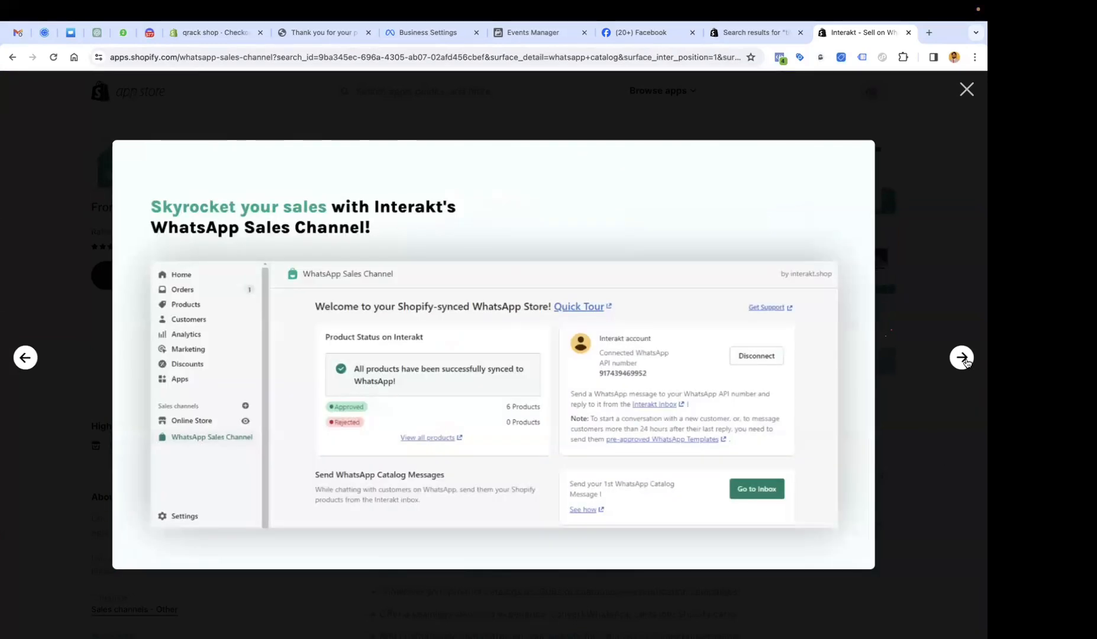
pyautogui.click(965, 361)
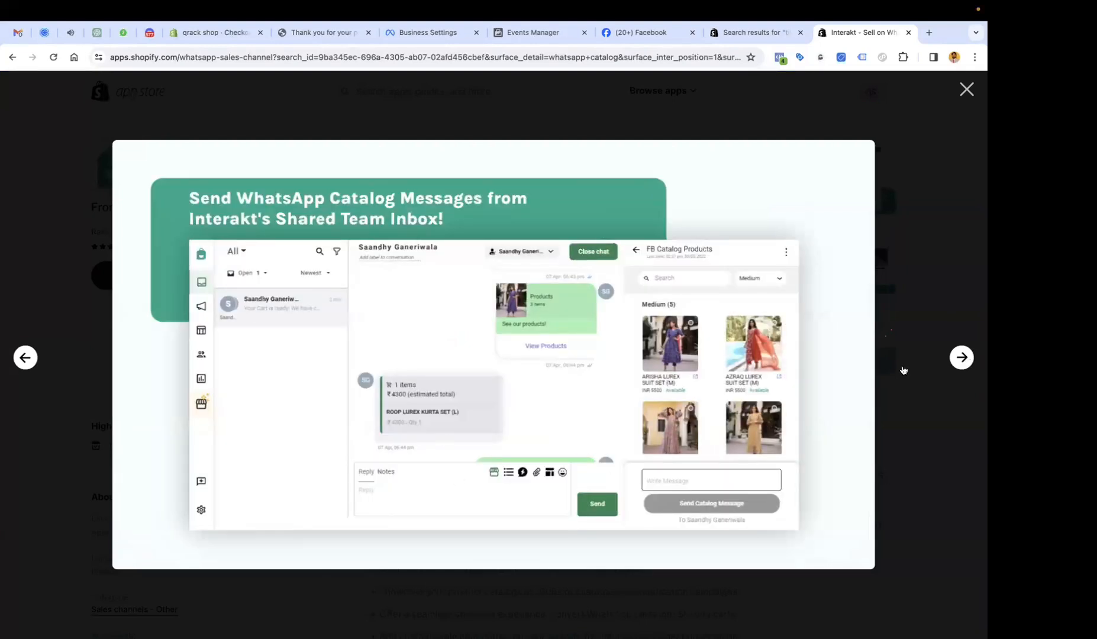
pyautogui.click(962, 358)
pyautogui.click(961, 358)
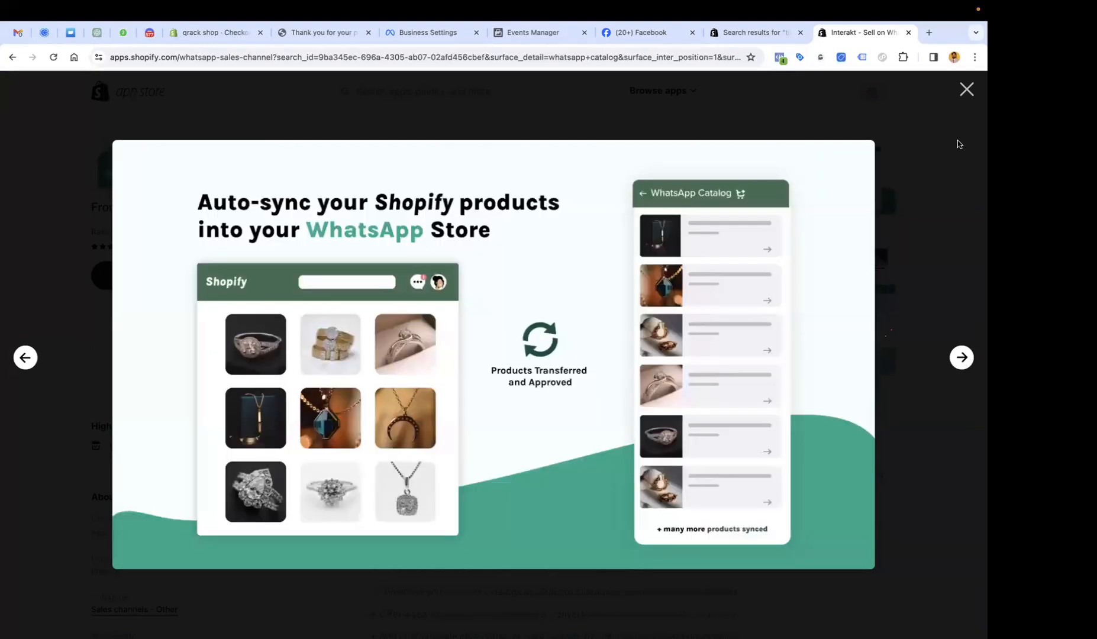
pyautogui.click(966, 89)
pyautogui.scroll(-8, 573, 310)
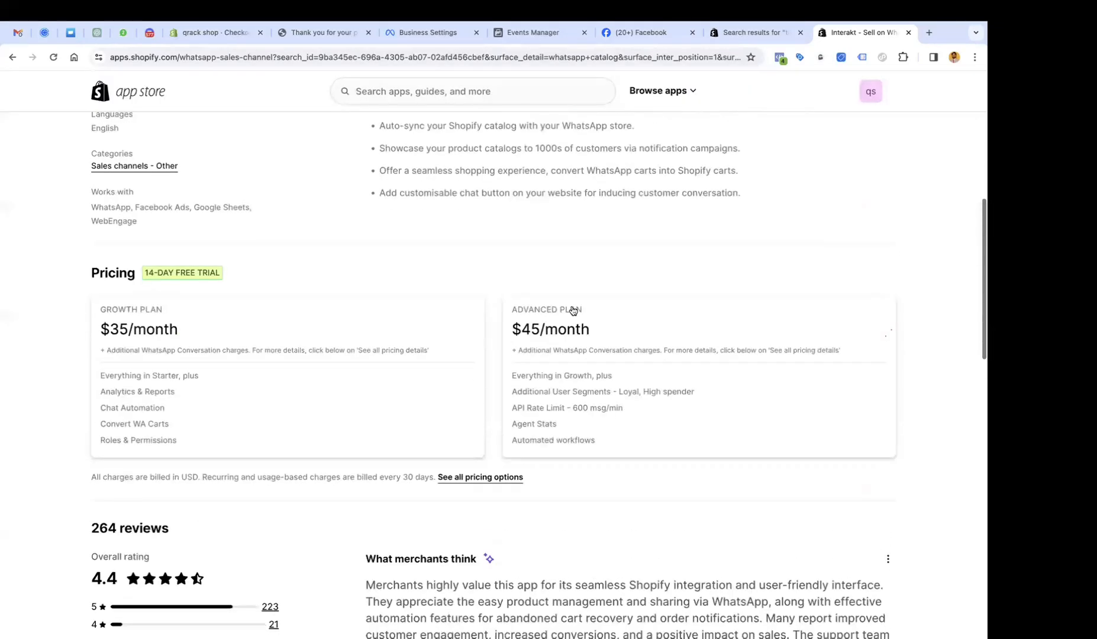
pyautogui.scroll(8, 573, 310)
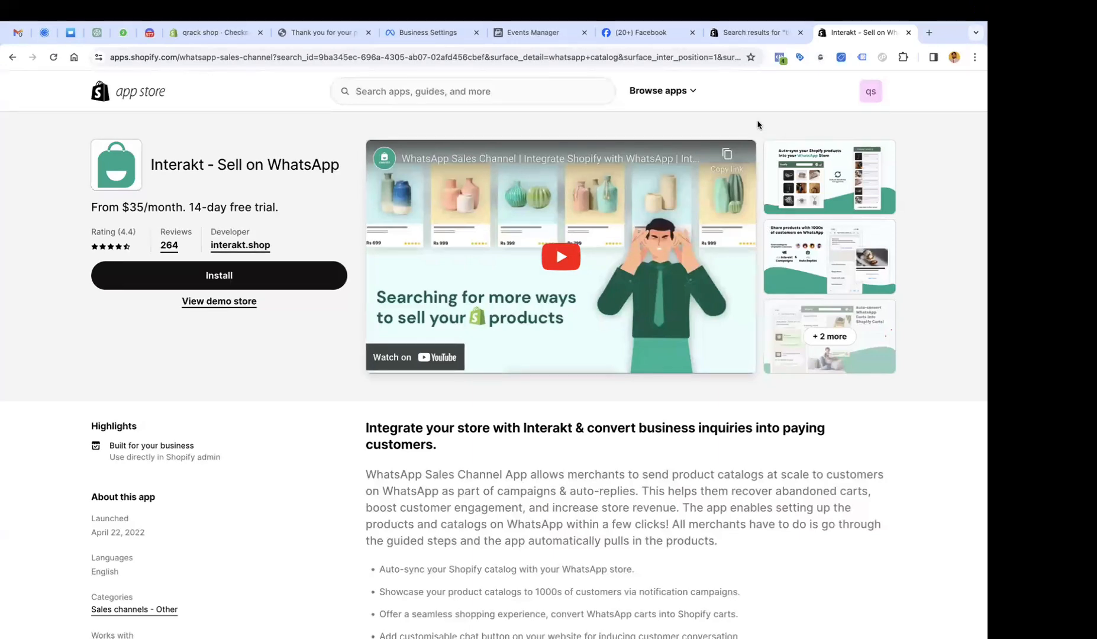
# Search 'facebook pixel', review the ∞ Facebook Pixel- Tiktok Pixel listing, then view the Discord free-app coupon post.
pyautogui.click(494, 86)
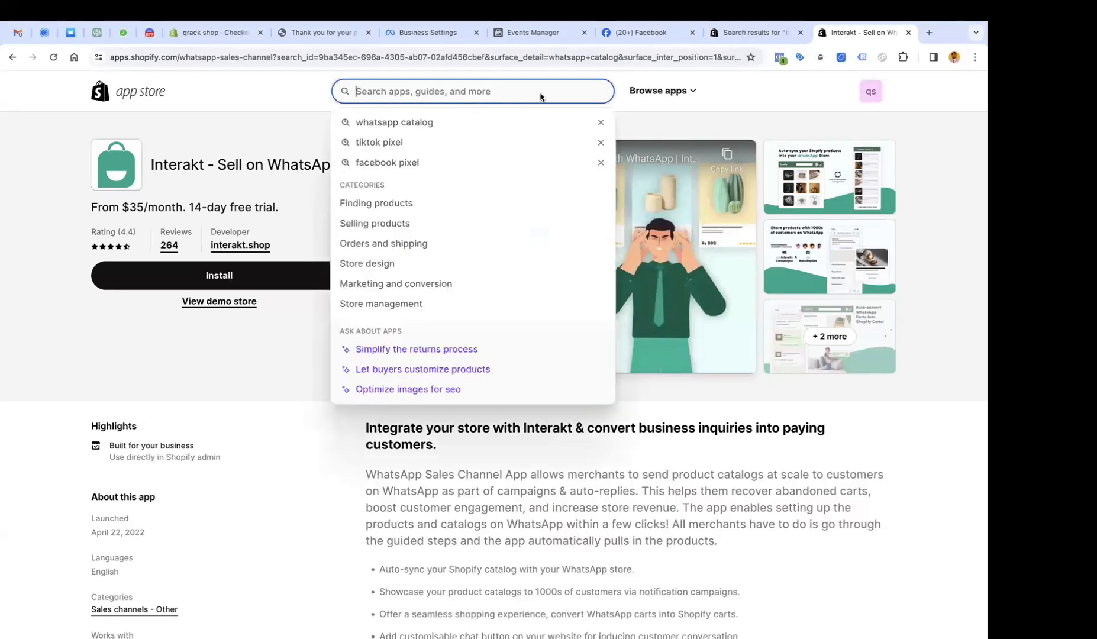
pyautogui.write('fa')
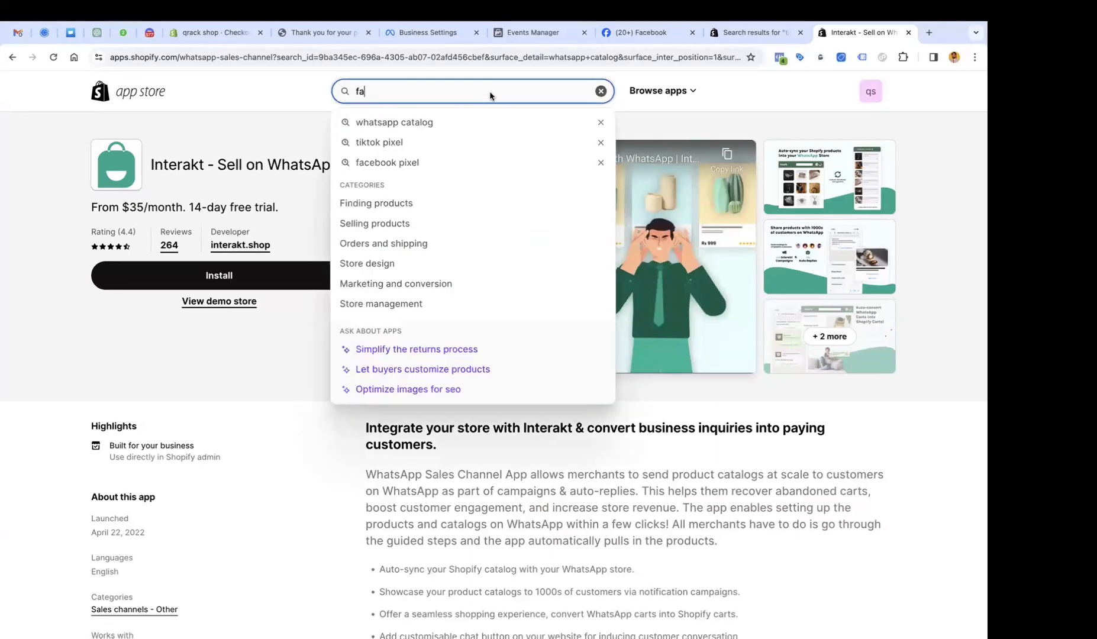
pyautogui.write('cebook pixel')
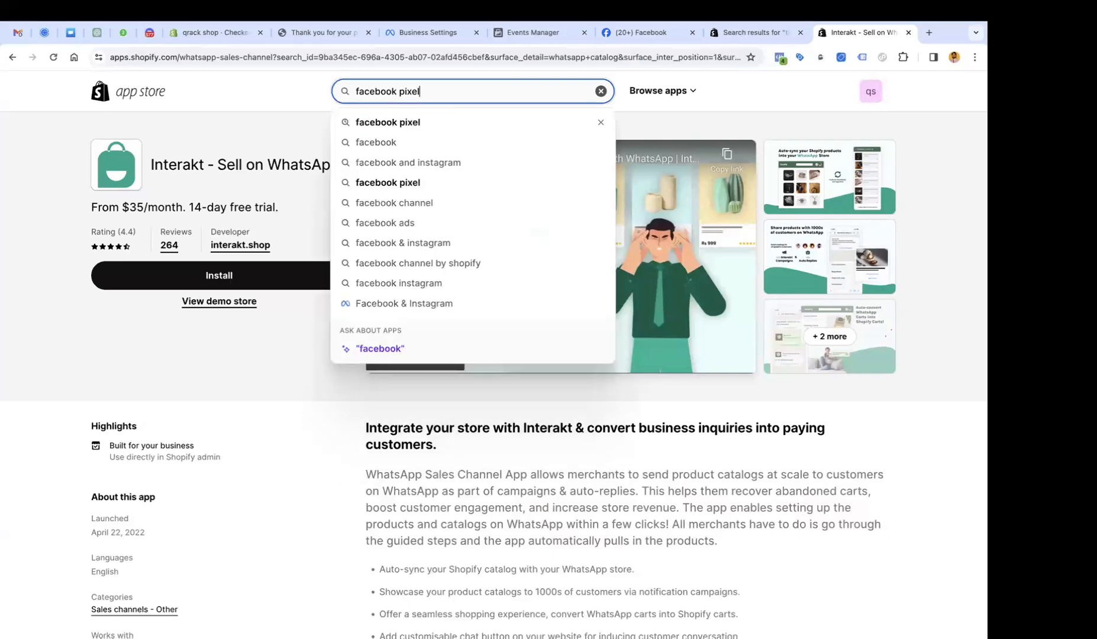
pyautogui.press('Return')
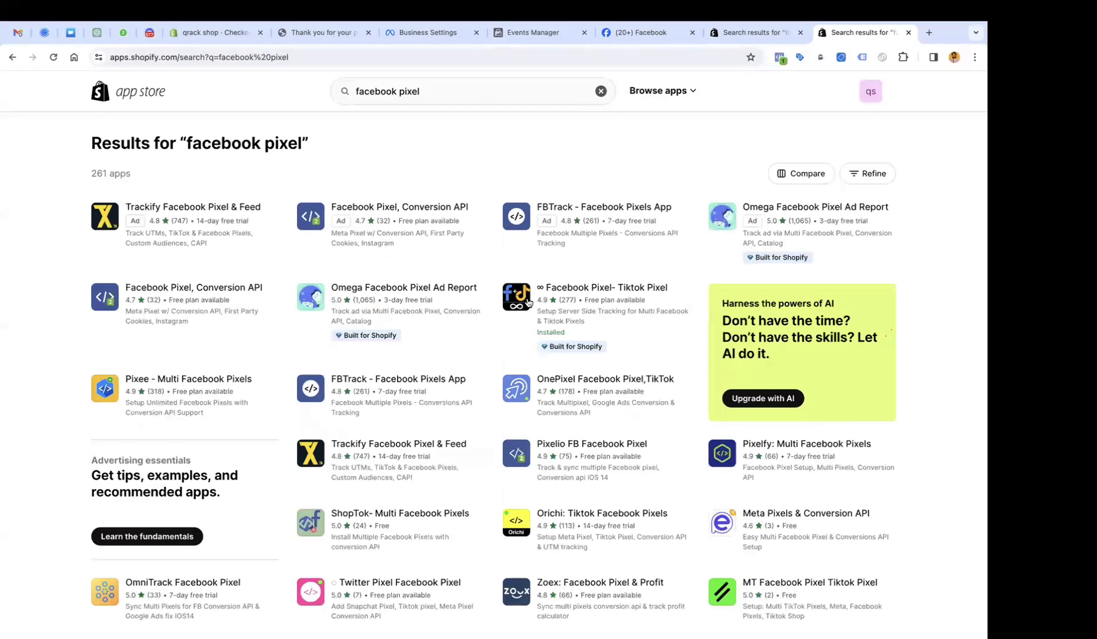
pyautogui.click(550, 288)
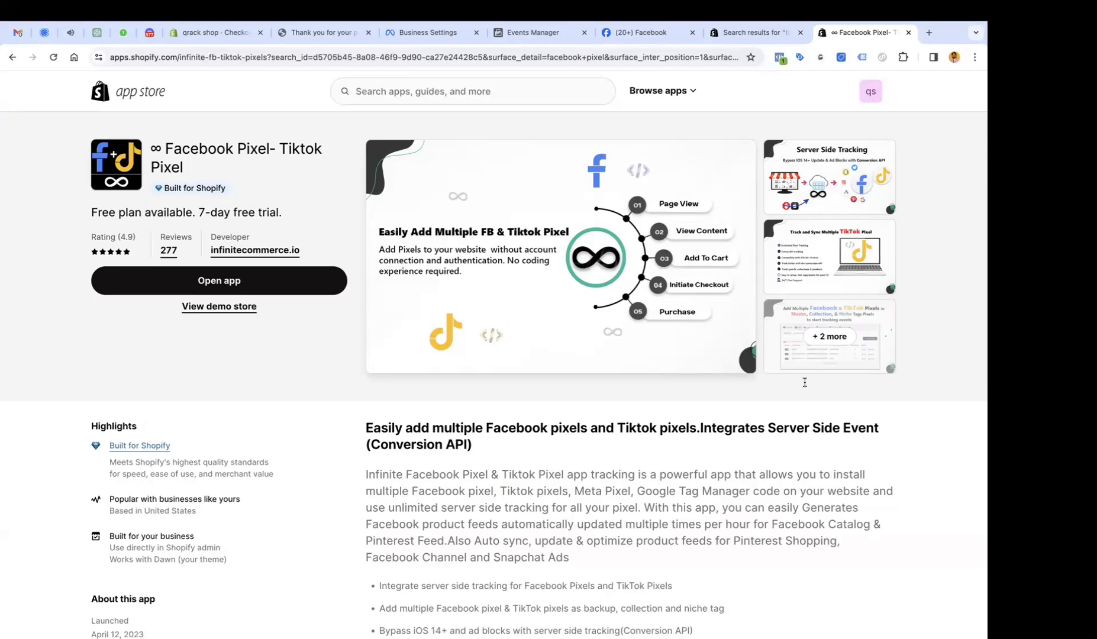
pyautogui.click(149, 32)
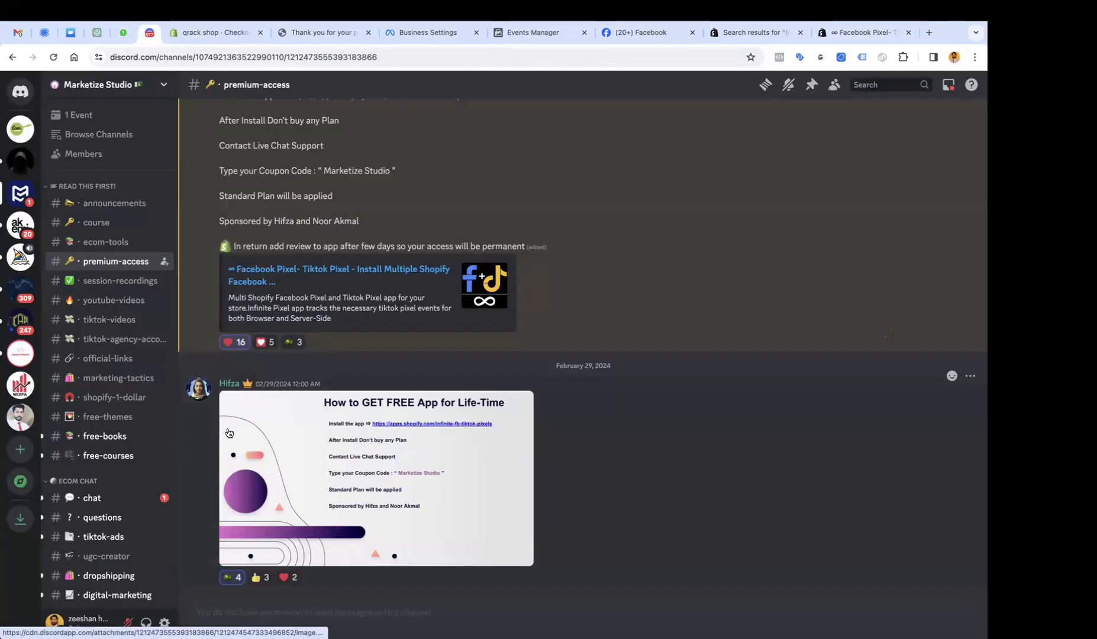